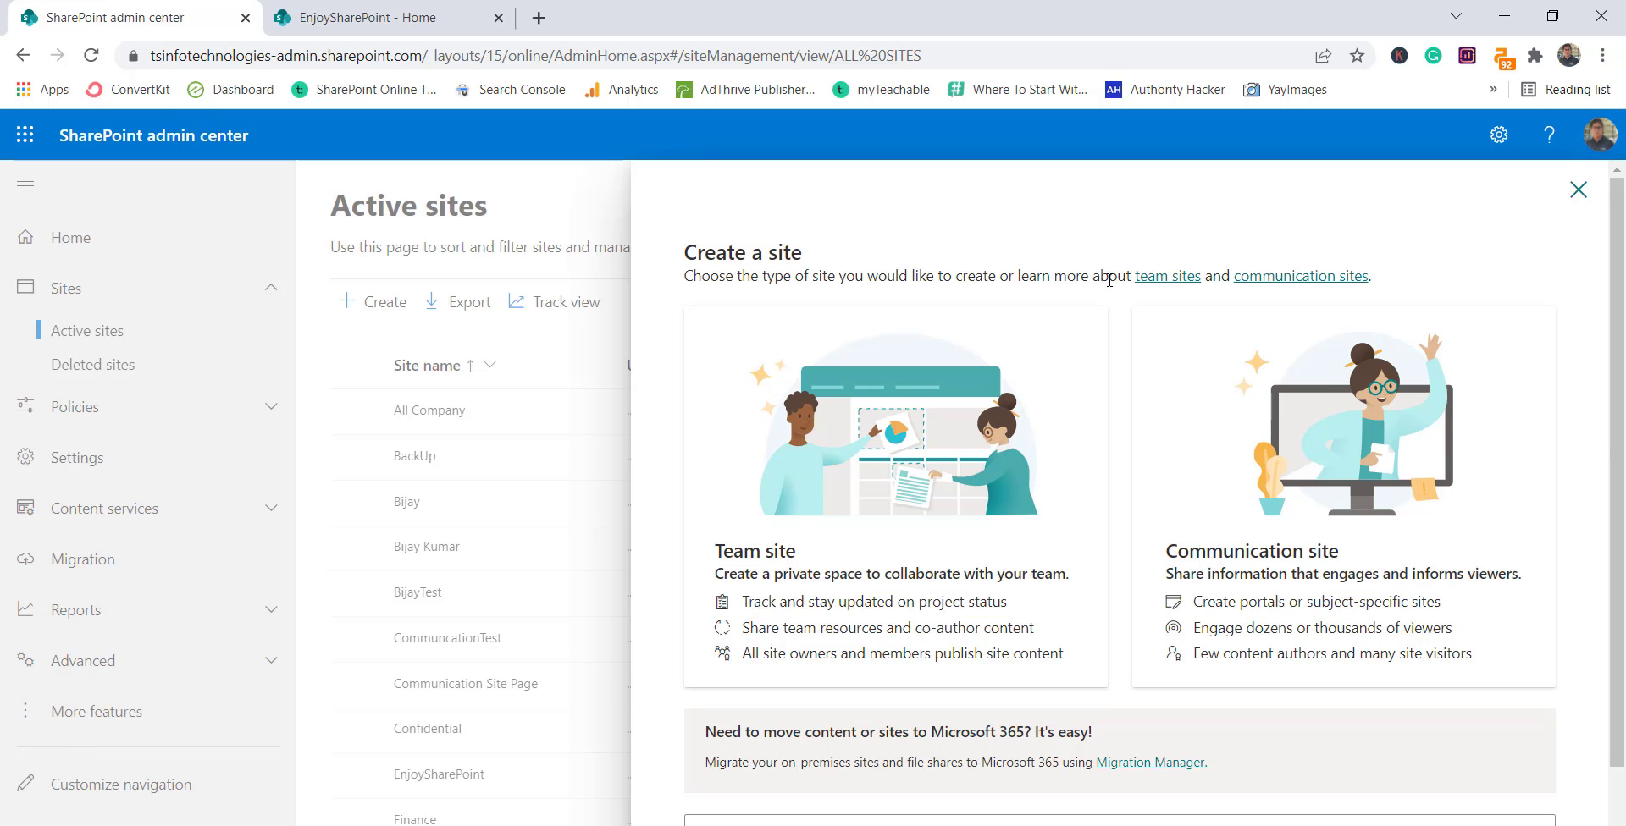
Step: Start creating a new communication site and name it Communication Demo
click(1579, 189)
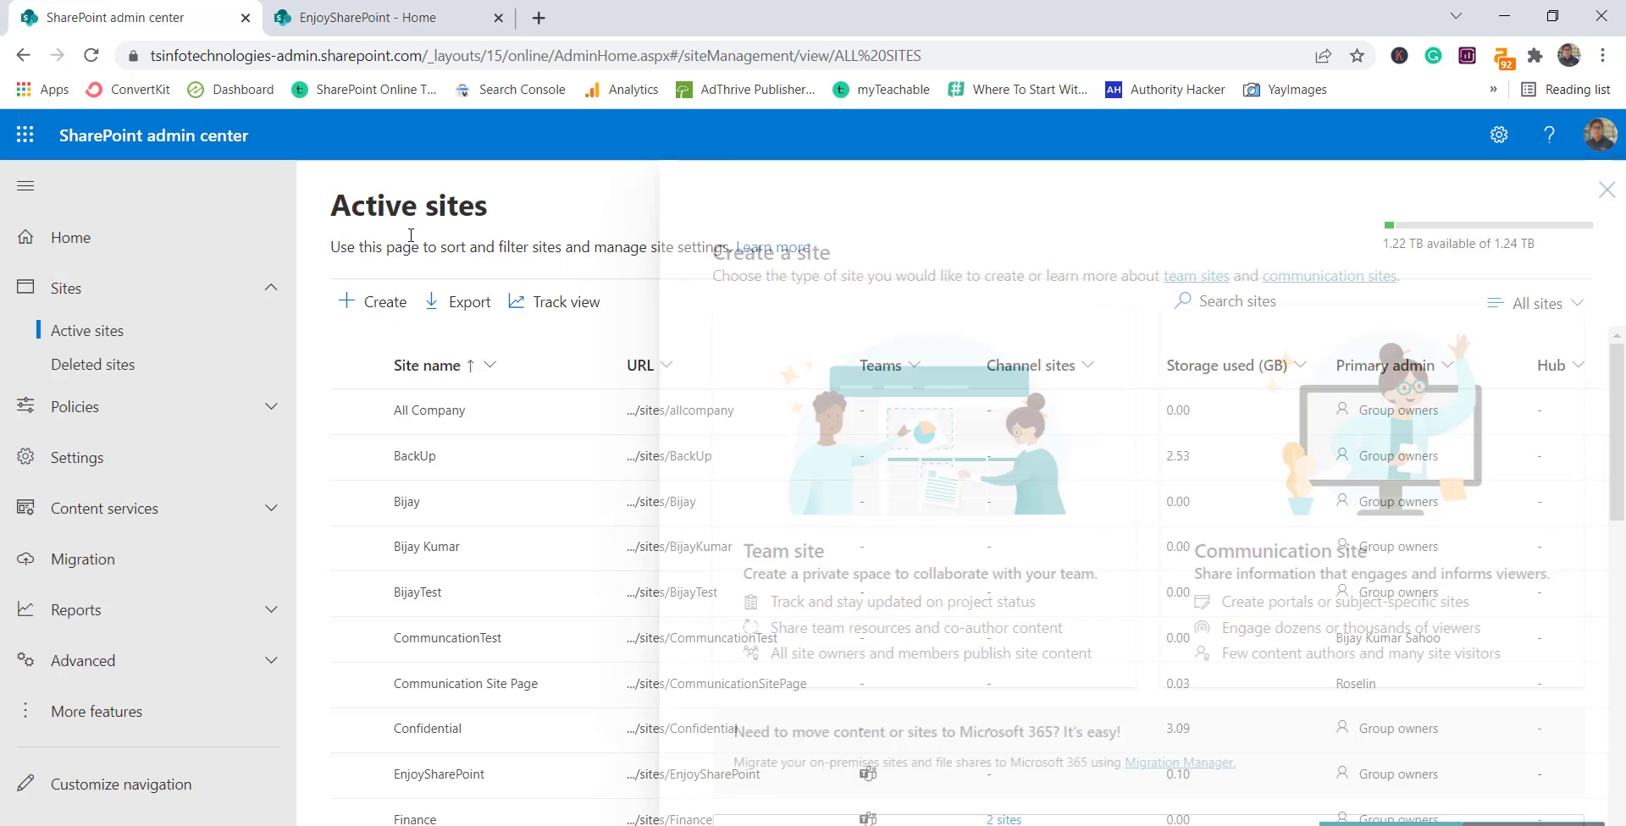
click(402, 313)
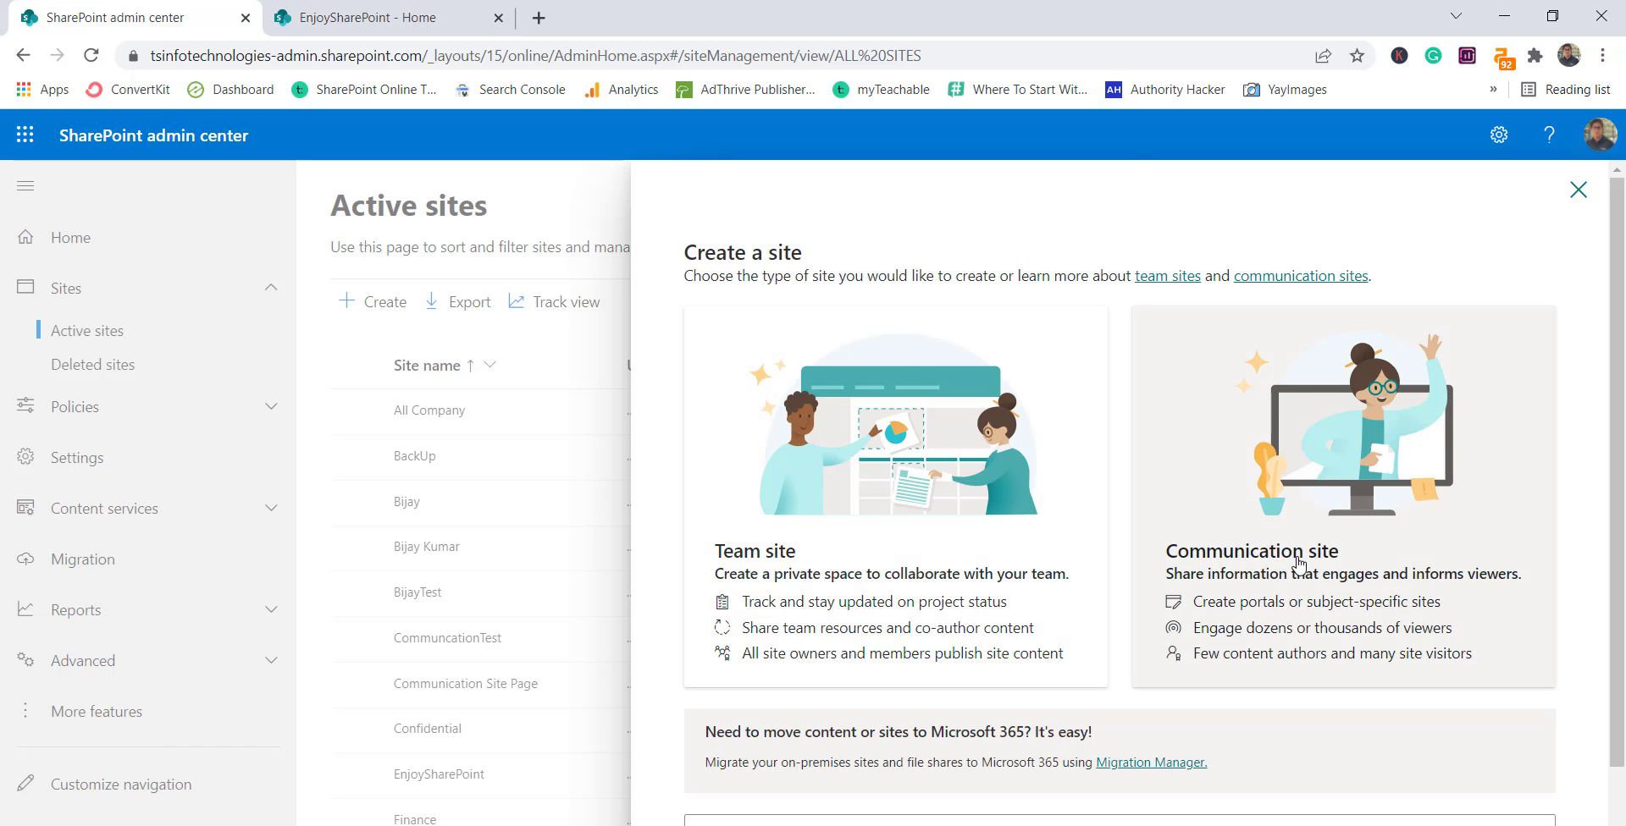
click(1257, 355)
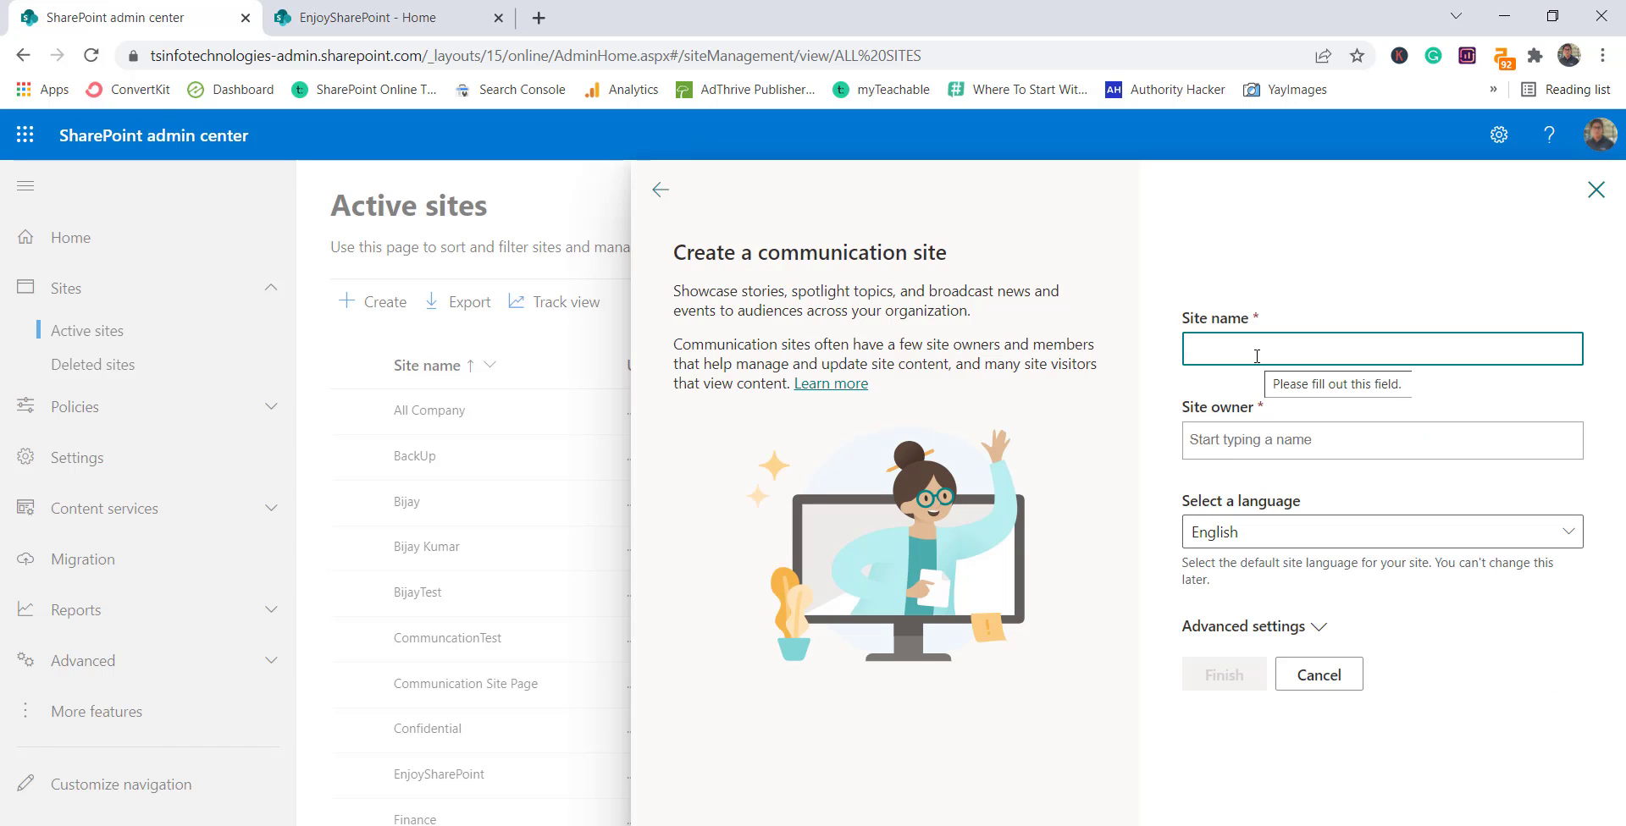
text(Communication Demo)
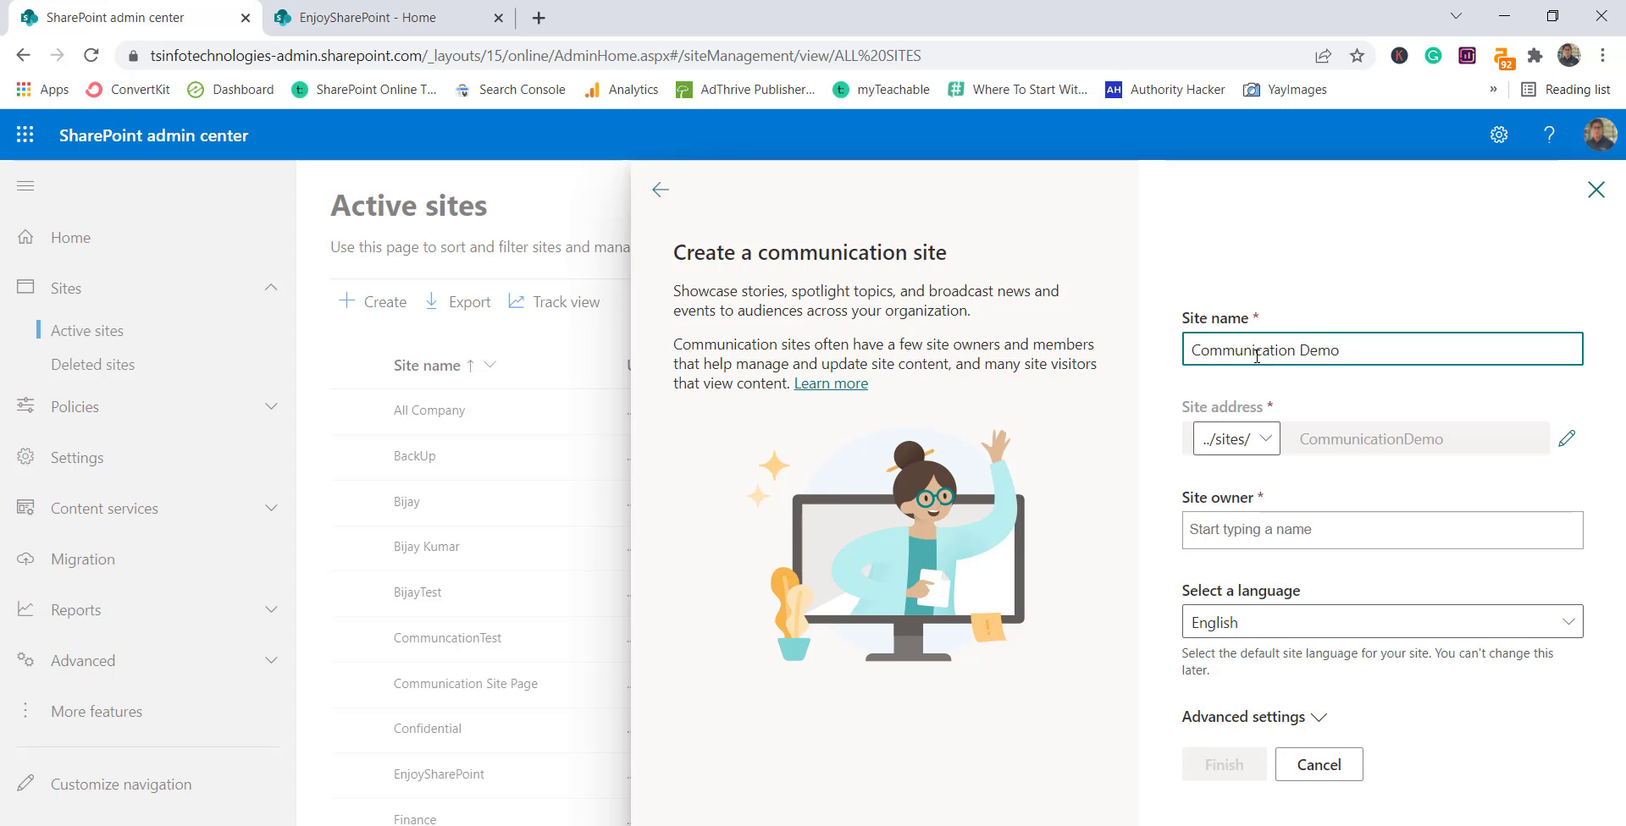
Step: Assign the site owner from the directory and finish creating the communication site
click(1324, 603)
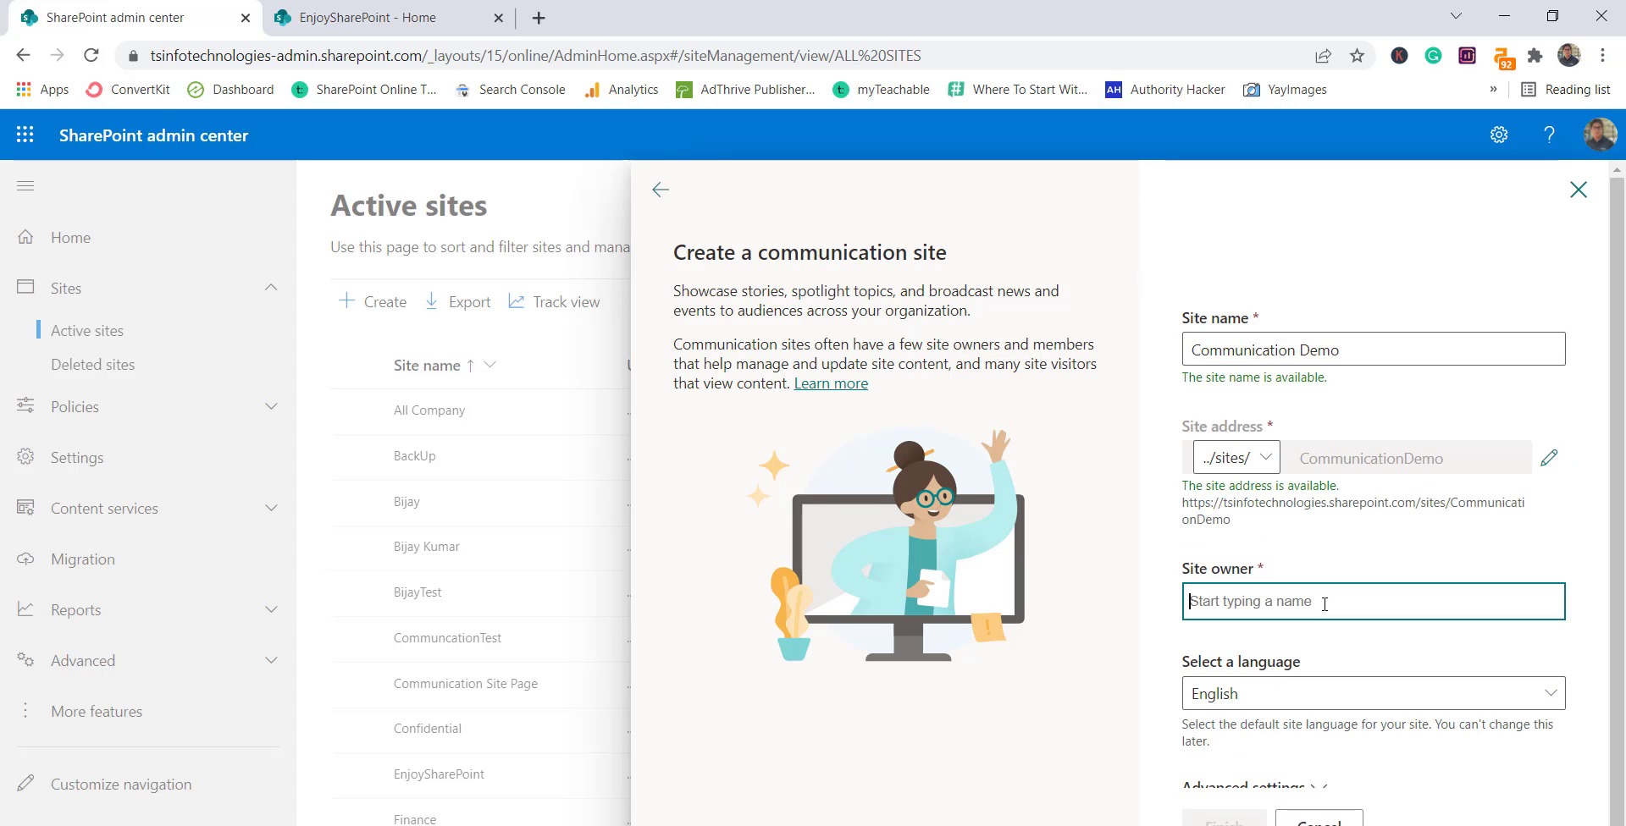
text(bijay)
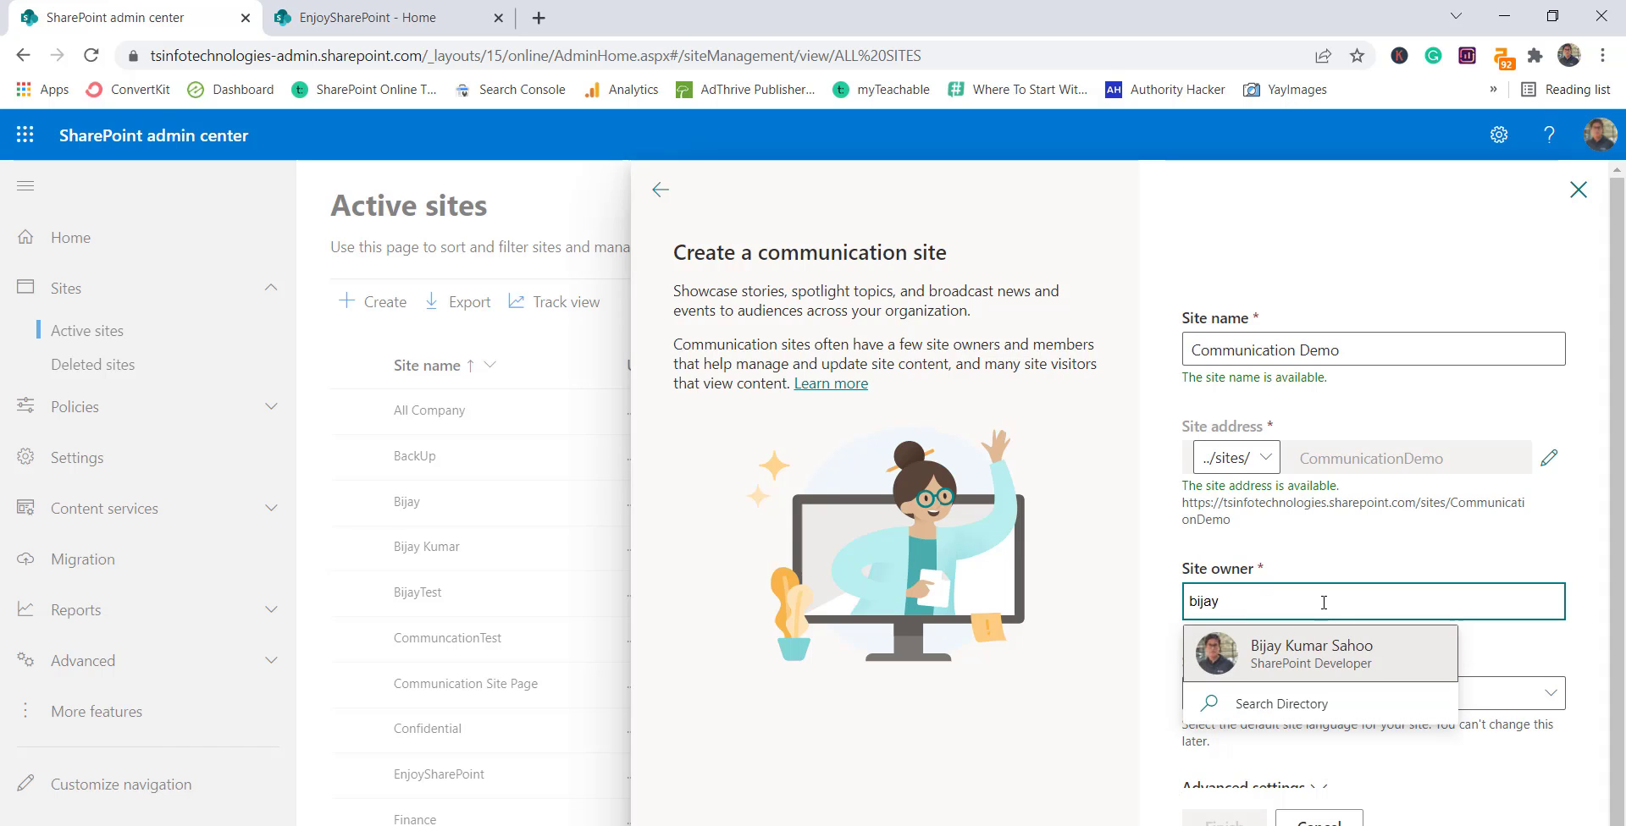
click(1321, 650)
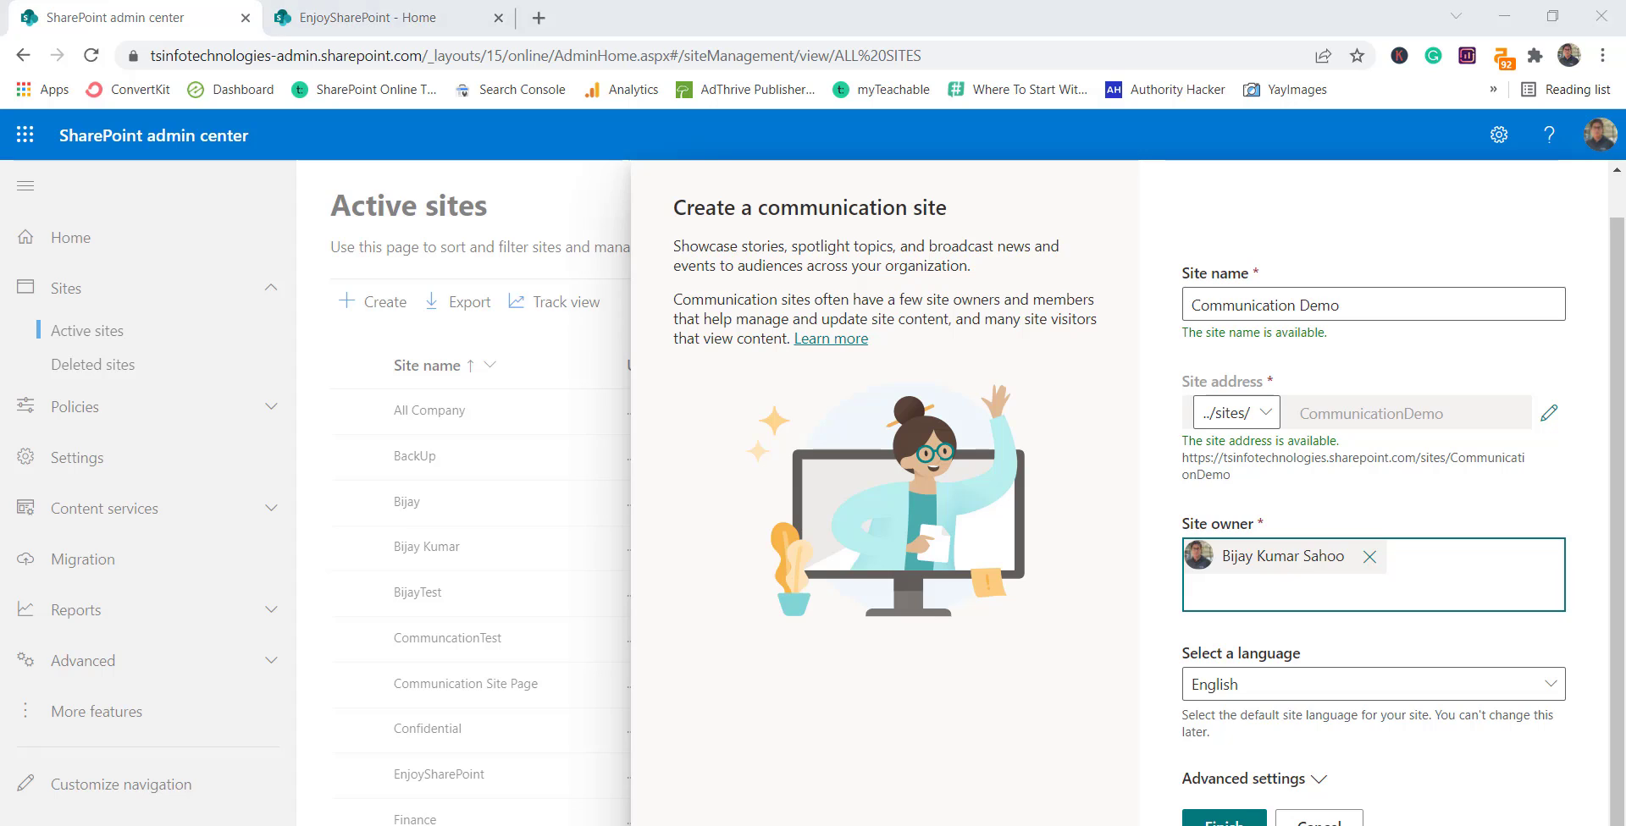
click(1223, 818)
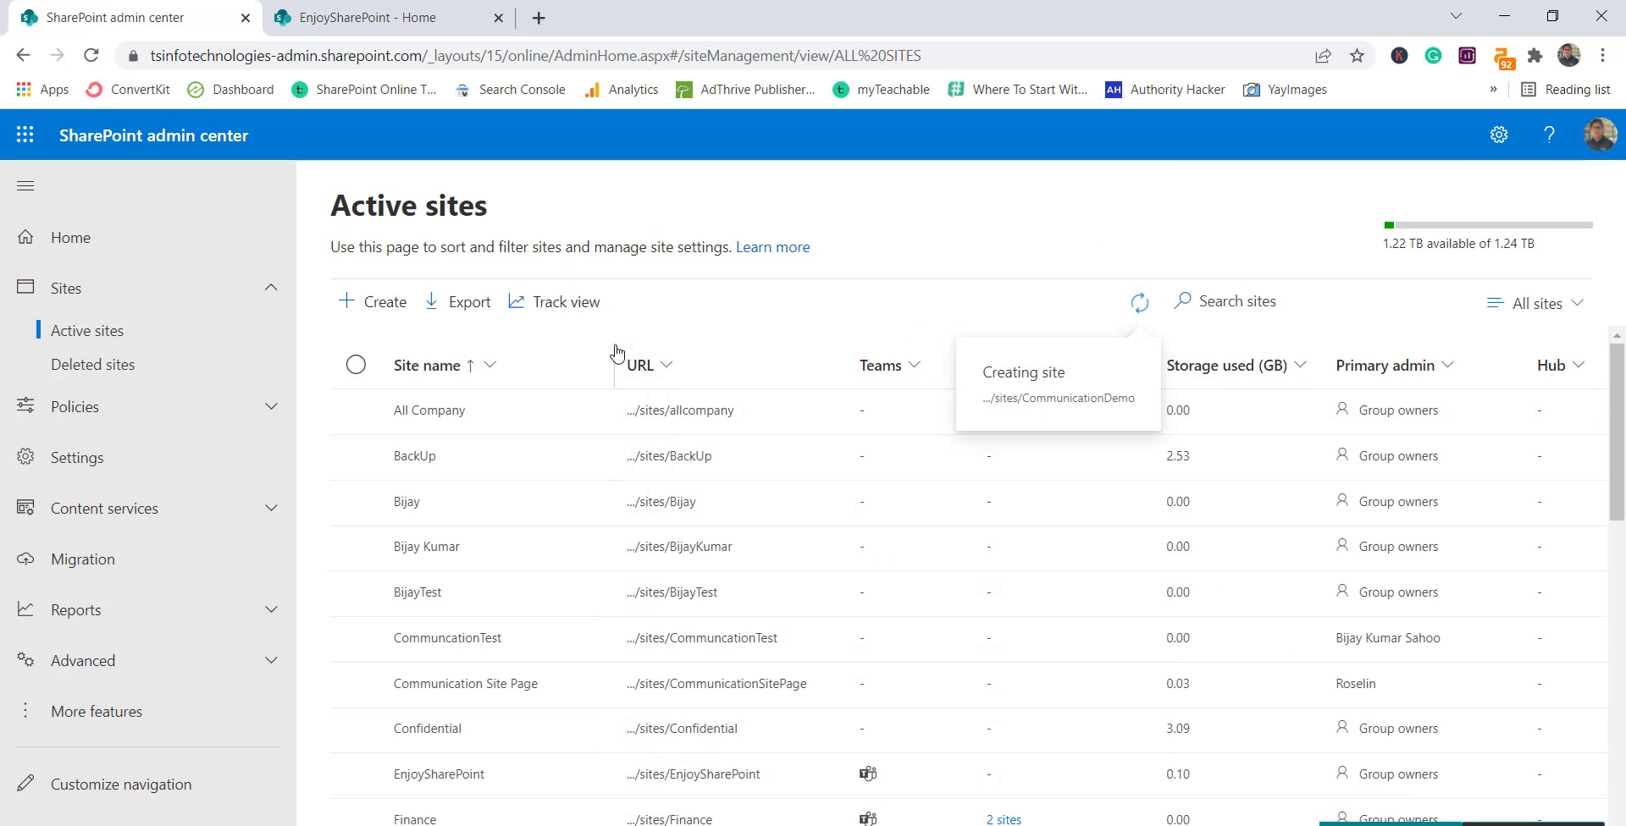
Step: Open the Communication Demo site from the active sites, postpone choosing a template and look over its home page
scroll(665, 398, down, 2)
scroll(664, 418, down, 3)
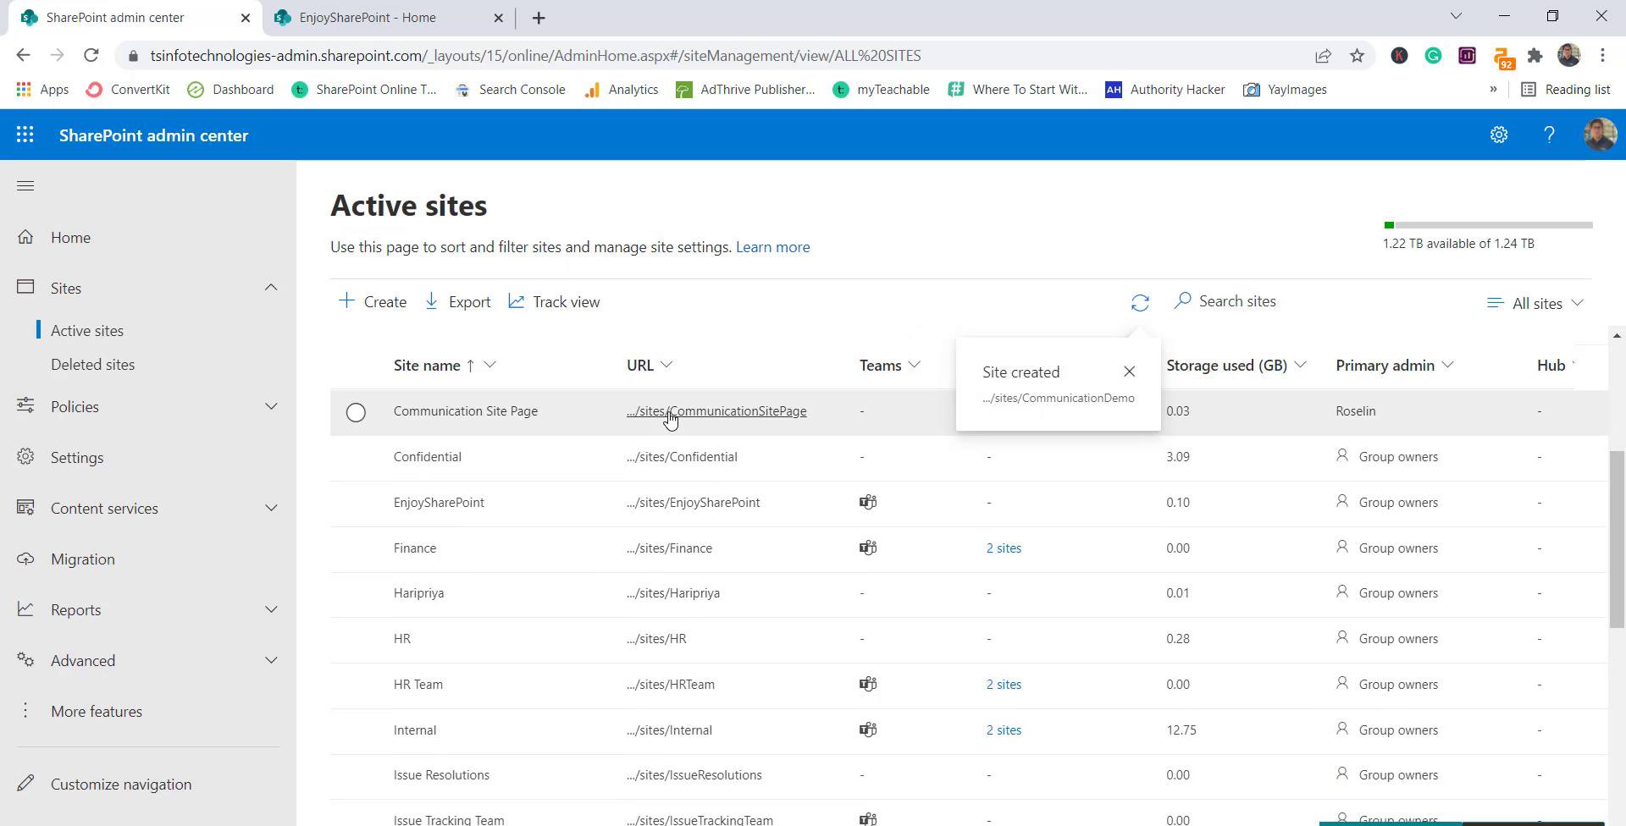
scroll(652, 436, up, 5)
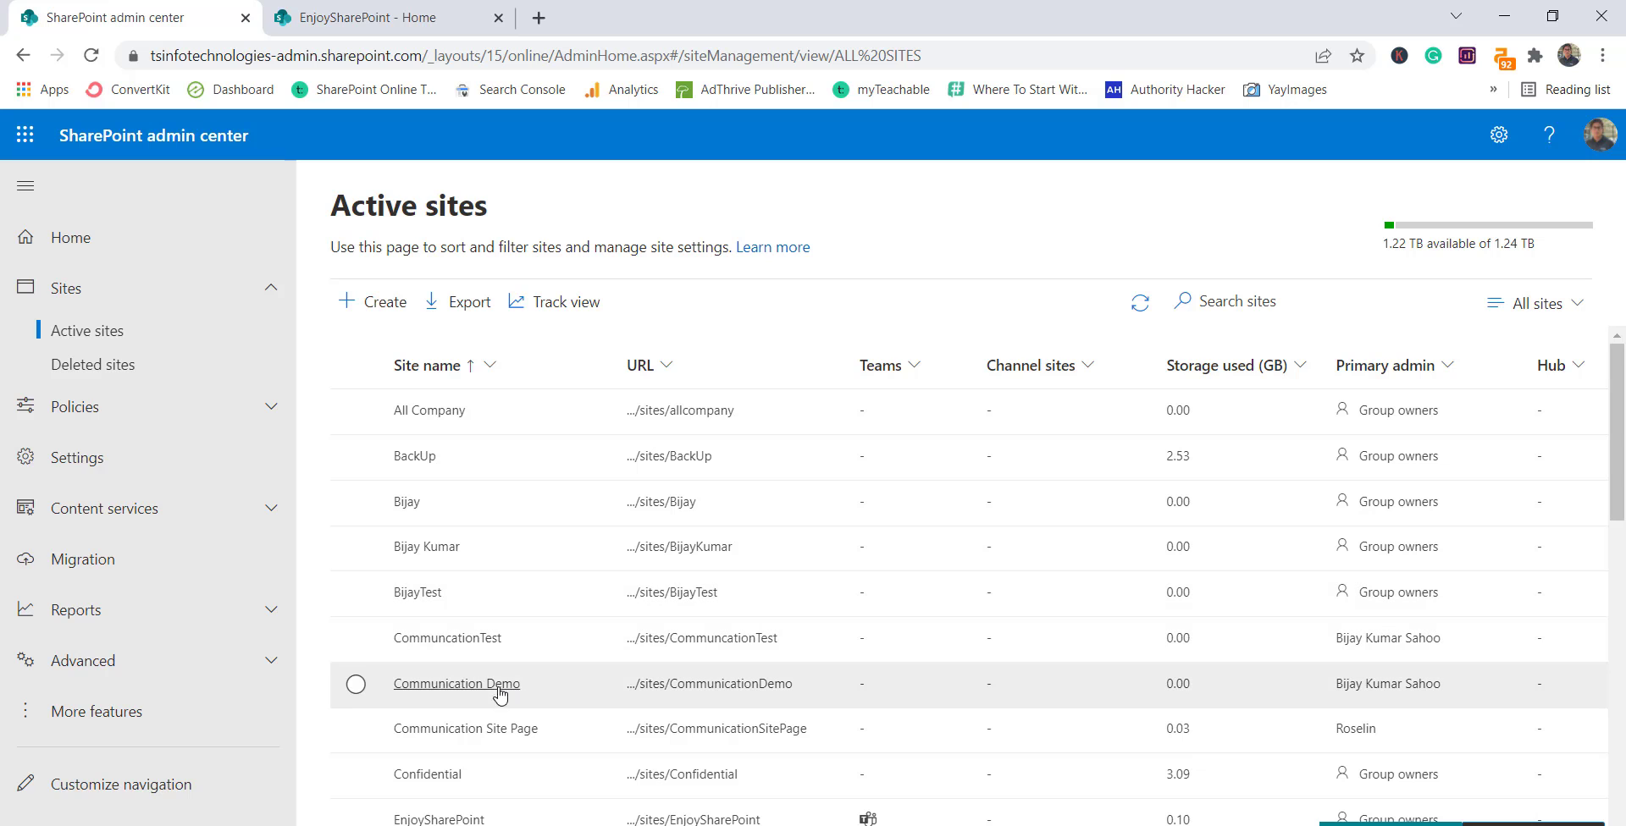
click(688, 686)
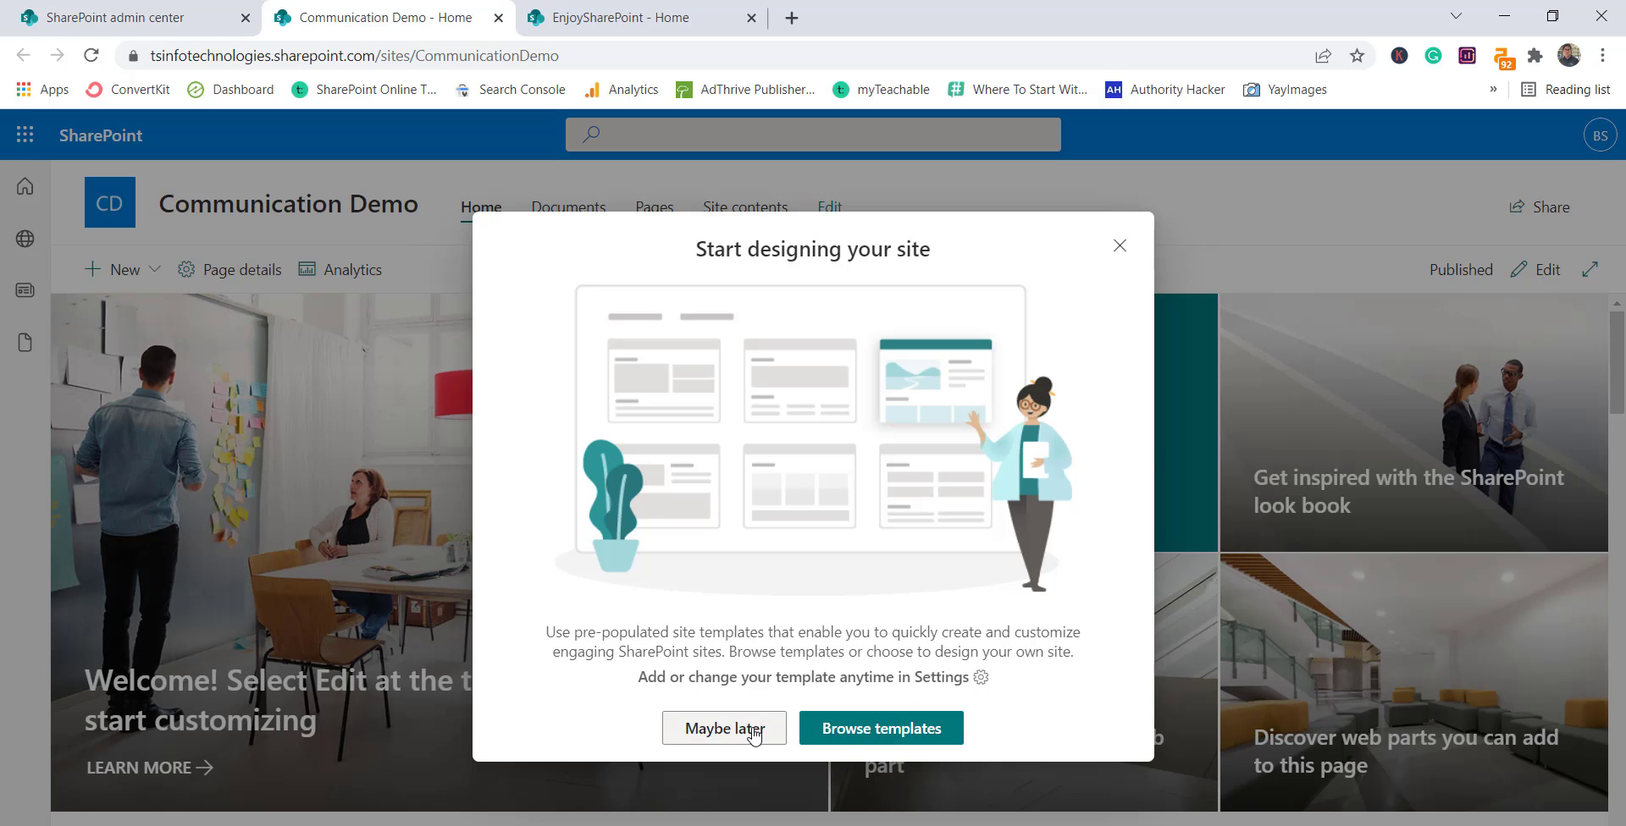
click(753, 730)
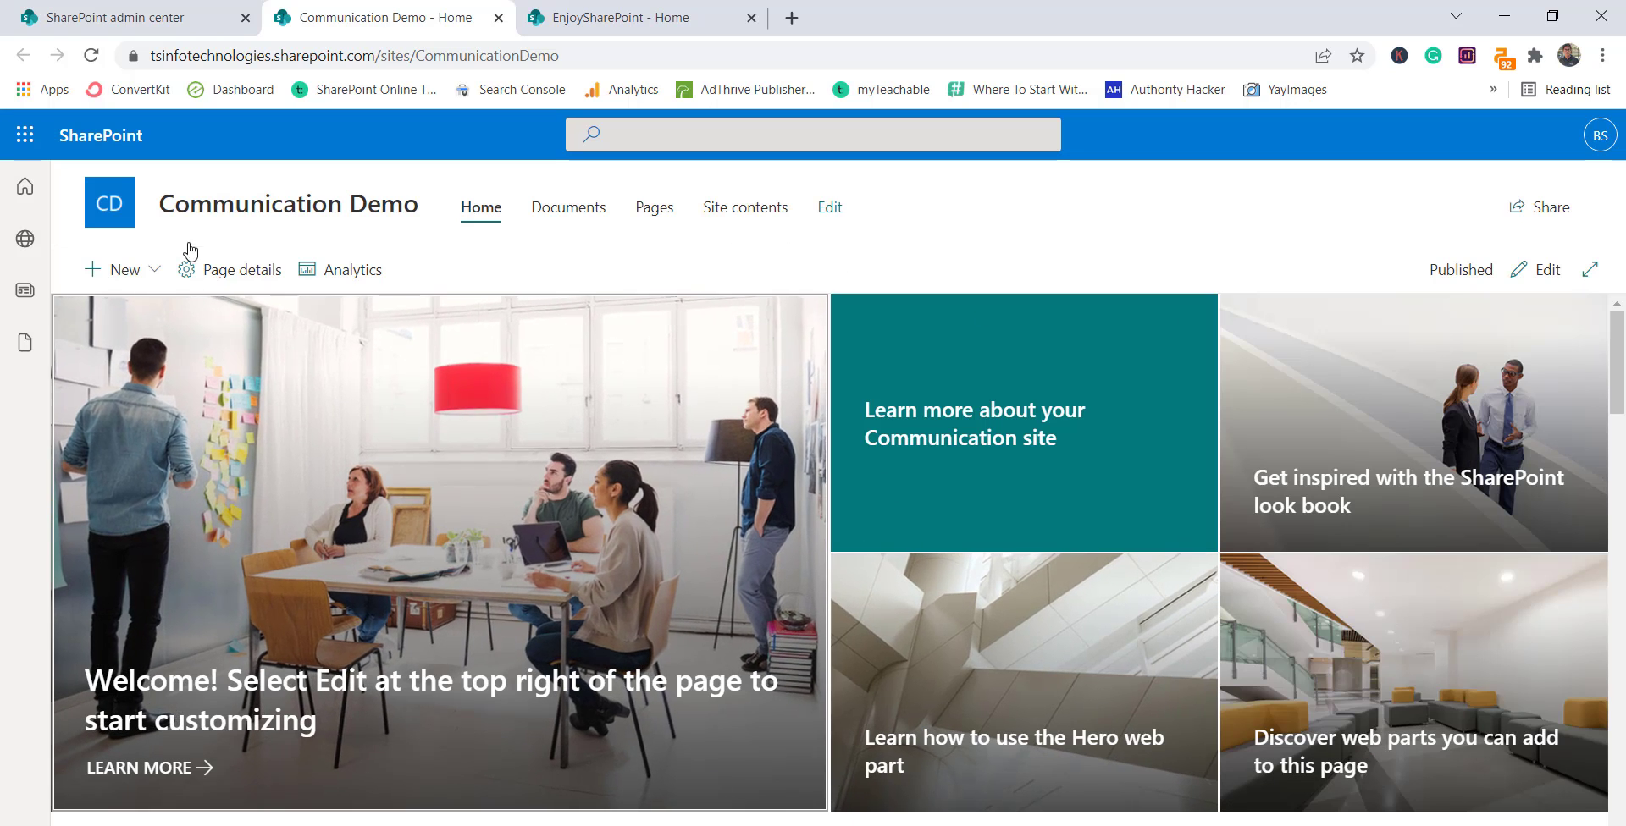
scroll(573, 616, down, 4)
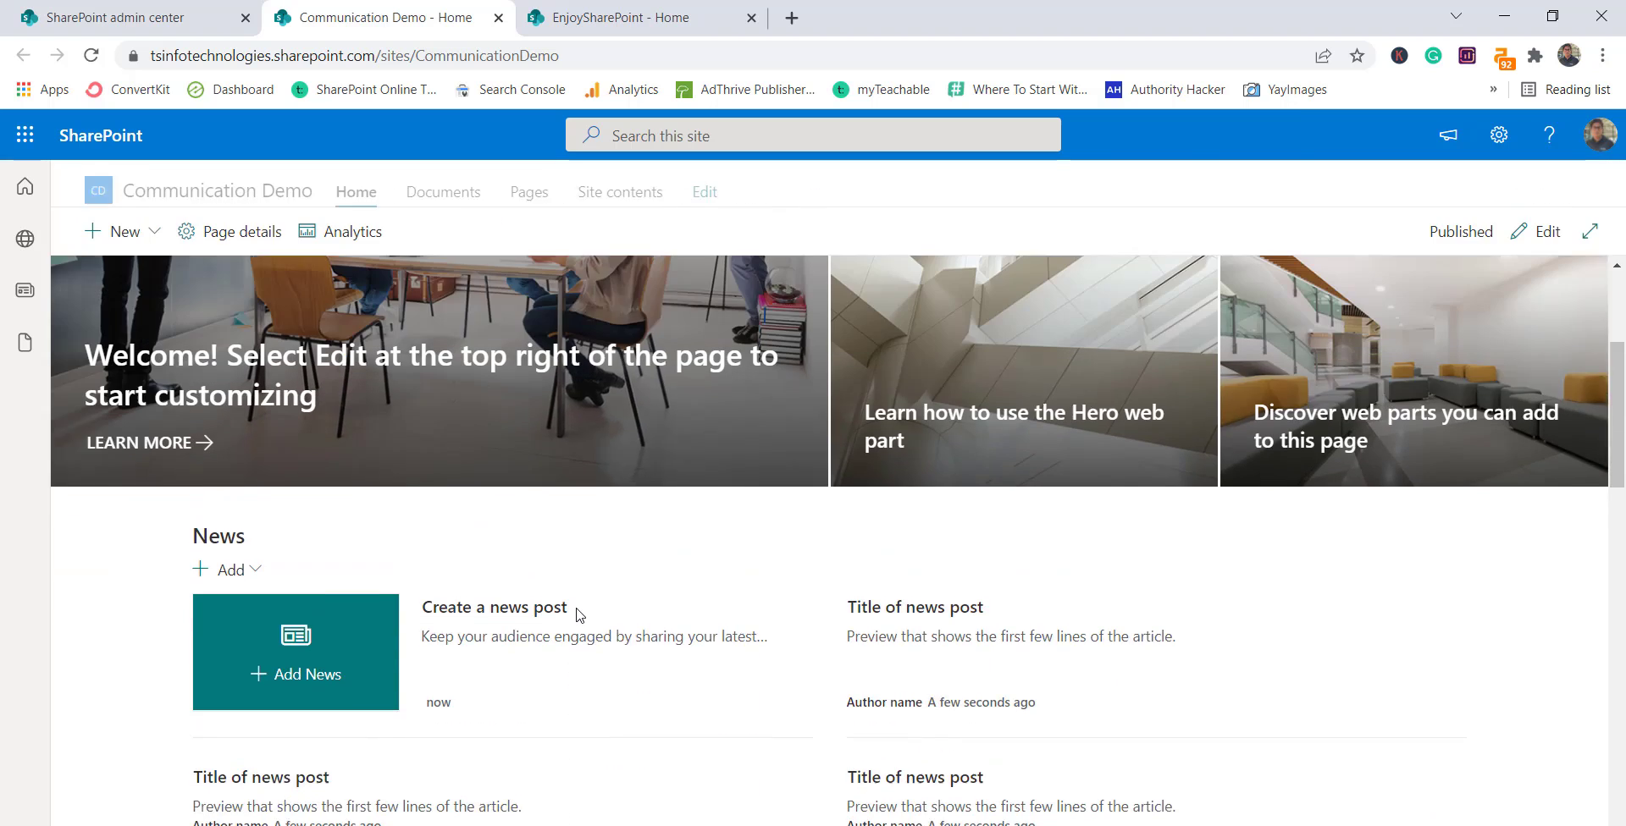
scroll(580, 614, up, 3)
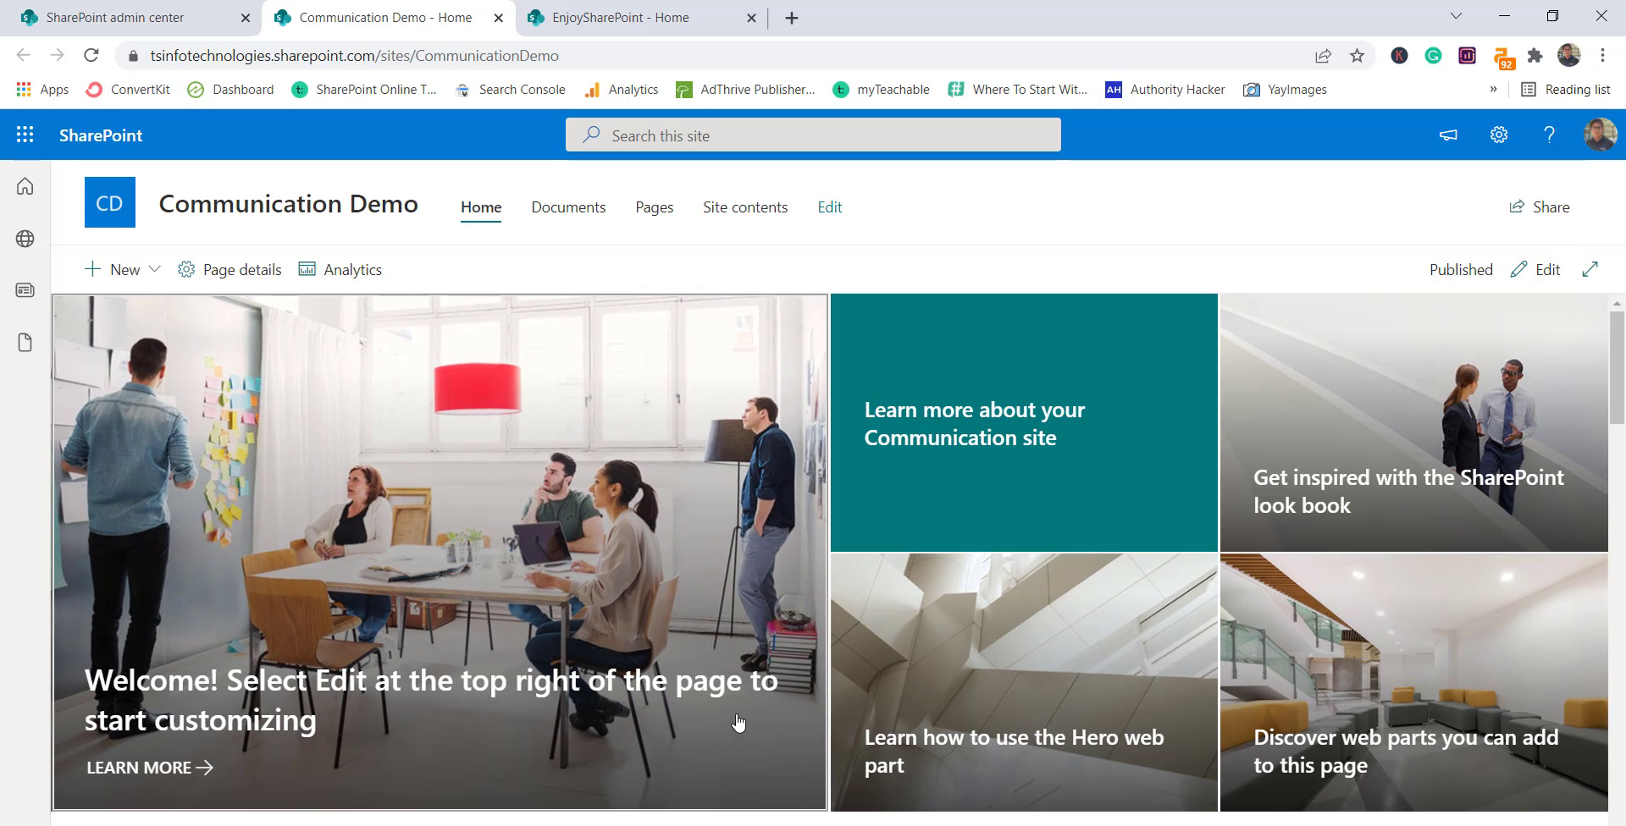
Step: Switch to the EnjoySharePoint team site, look over its home page and open its site contents
click(640, 15)
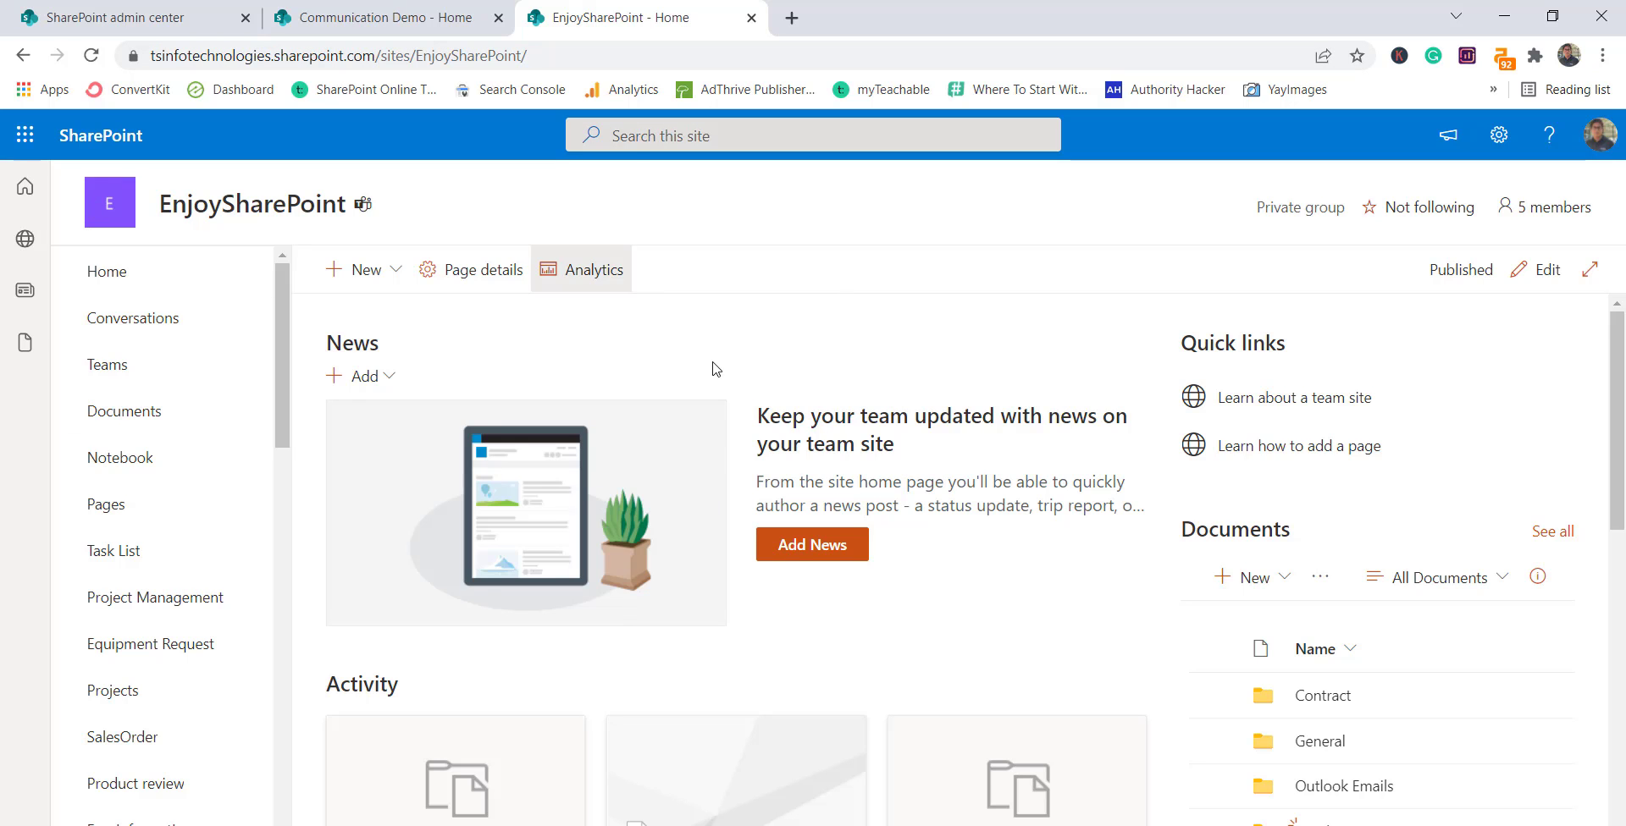
scroll(743, 470, down, 5)
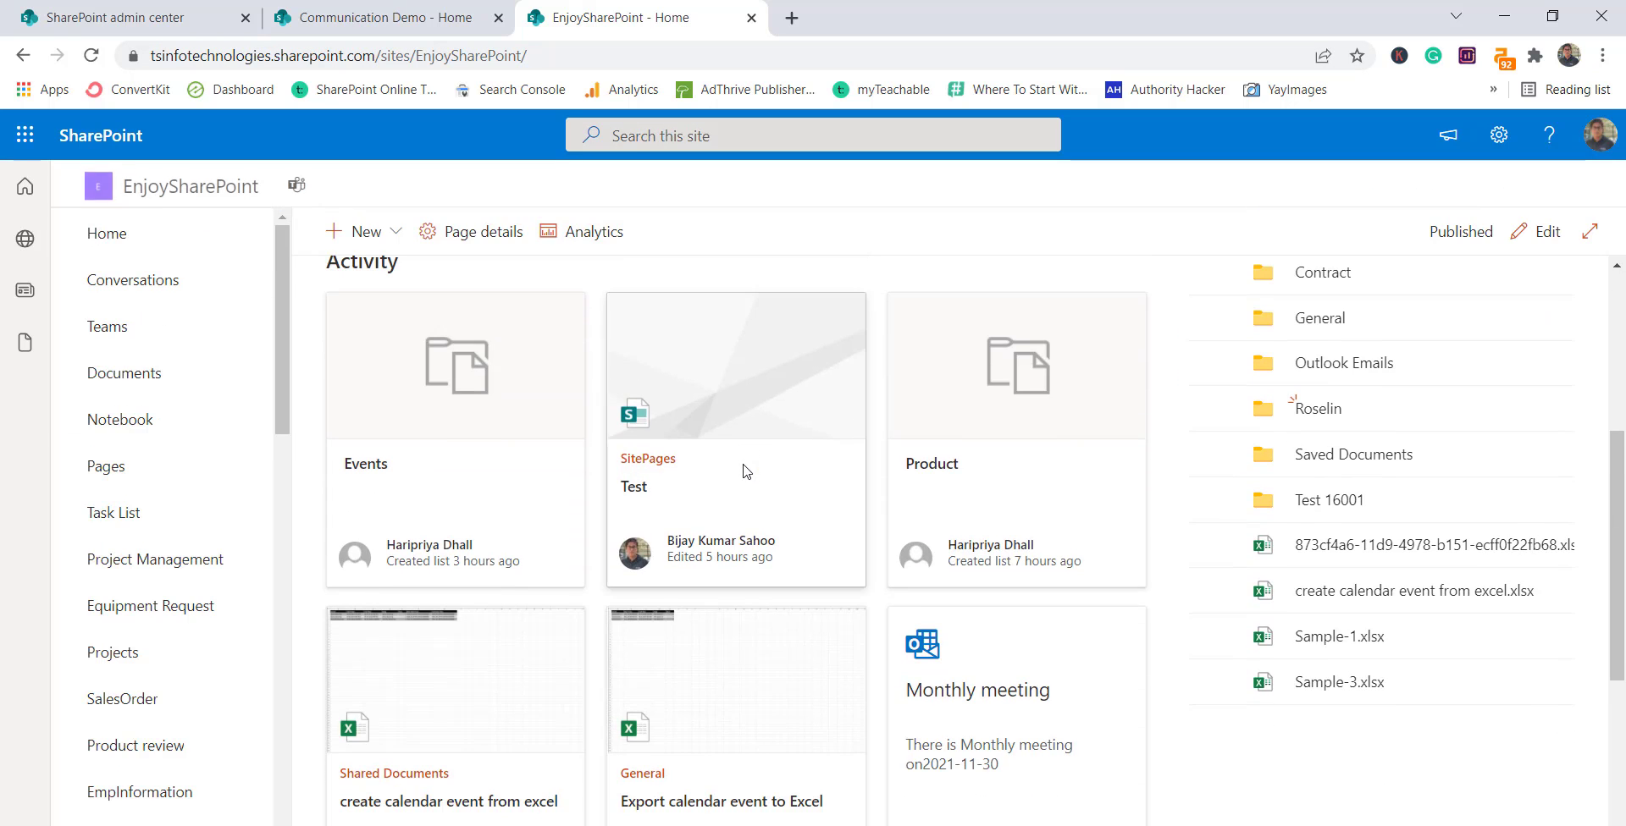
scroll(744, 471, up, 5)
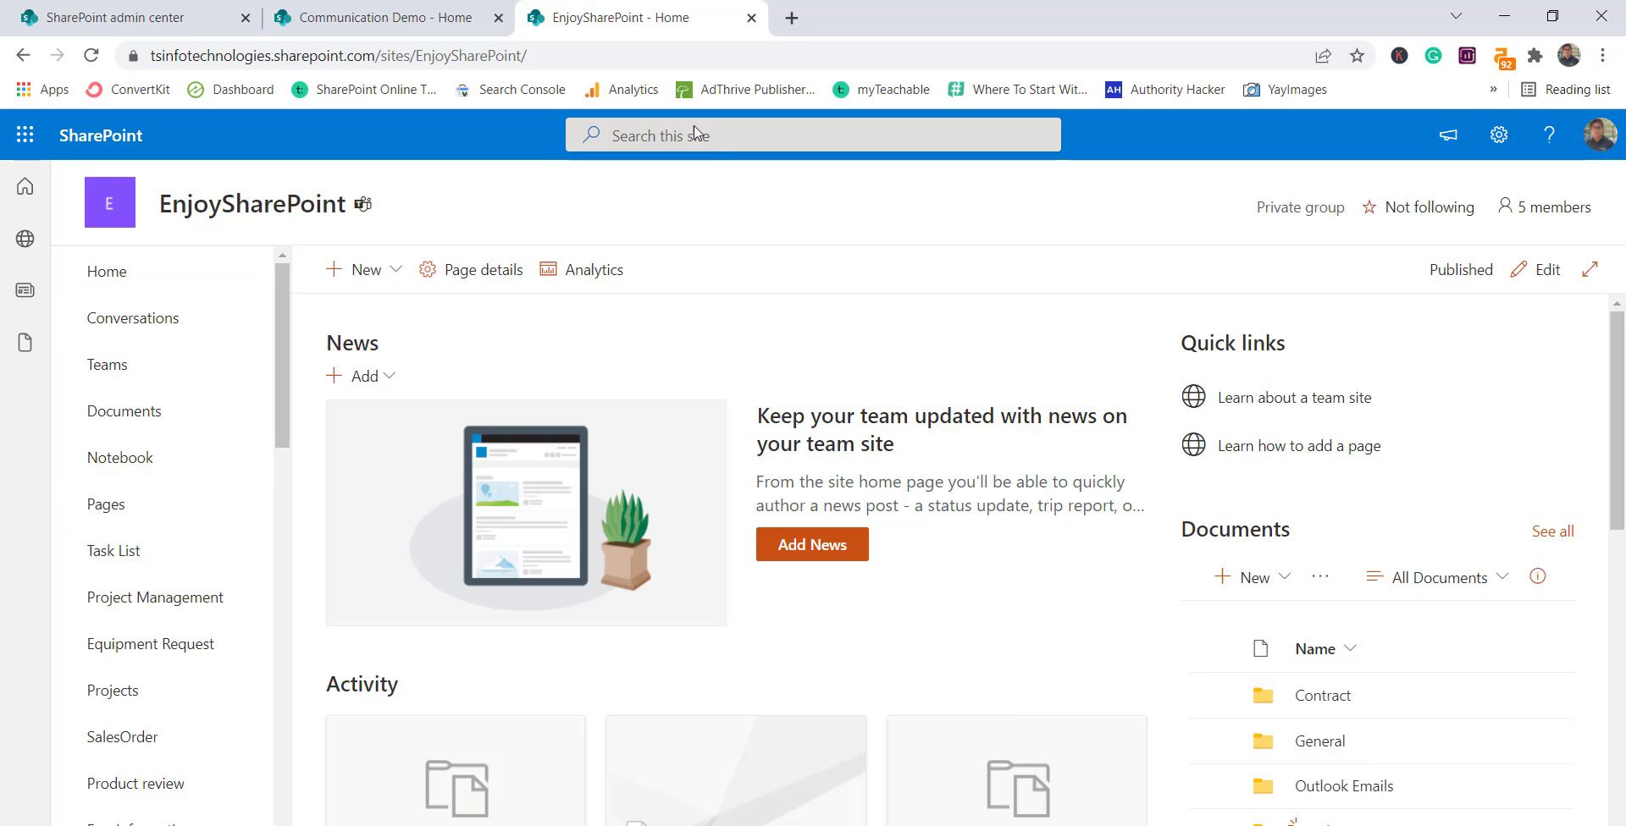
drag(277, 303, 312, 552)
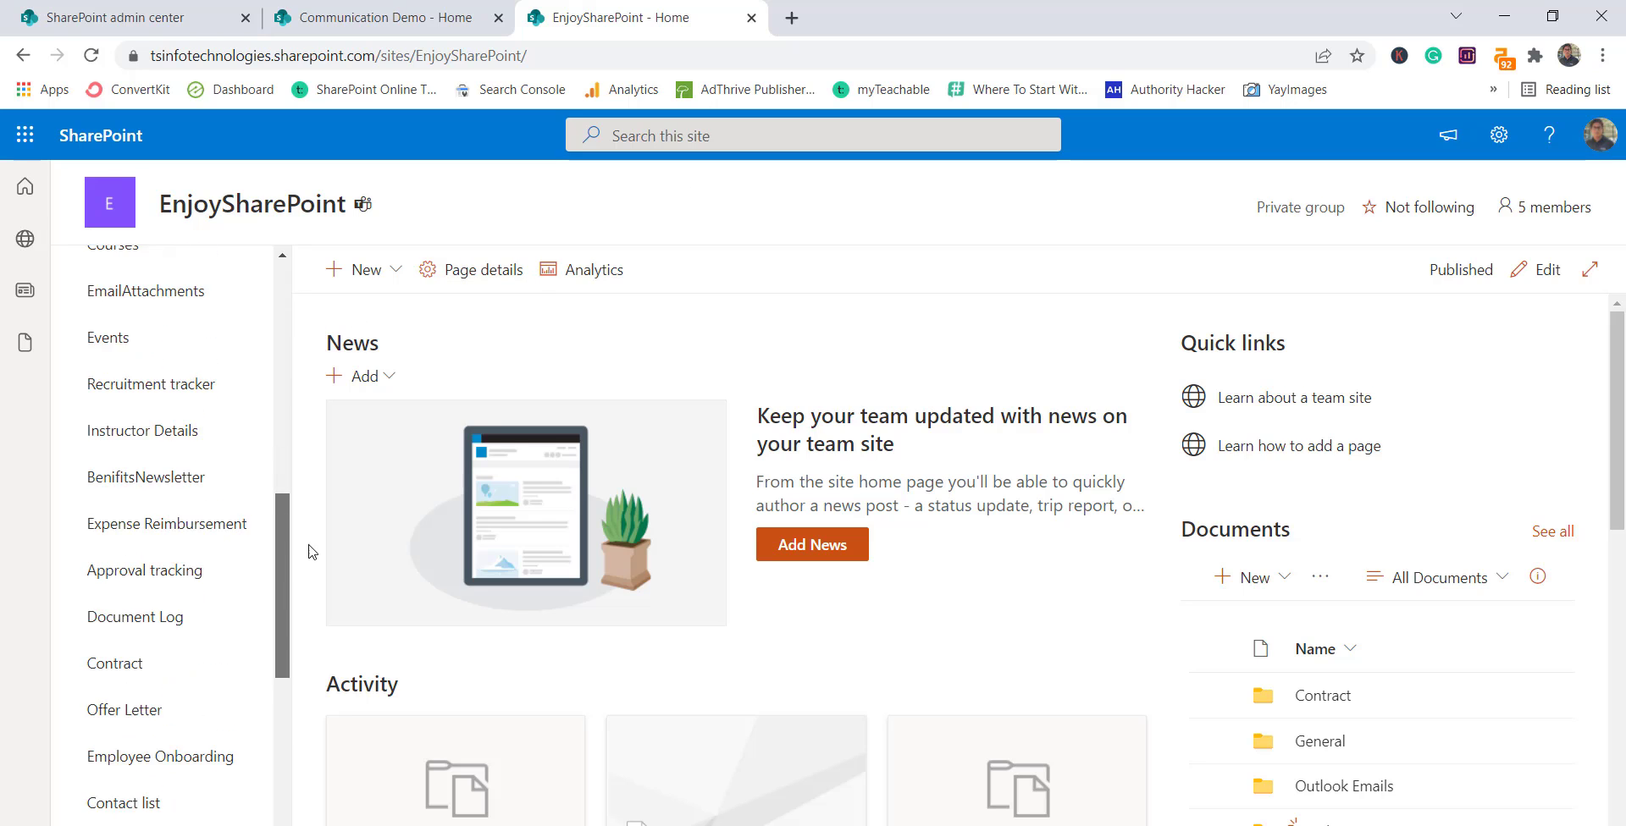
scroll(311, 552, down, 7)
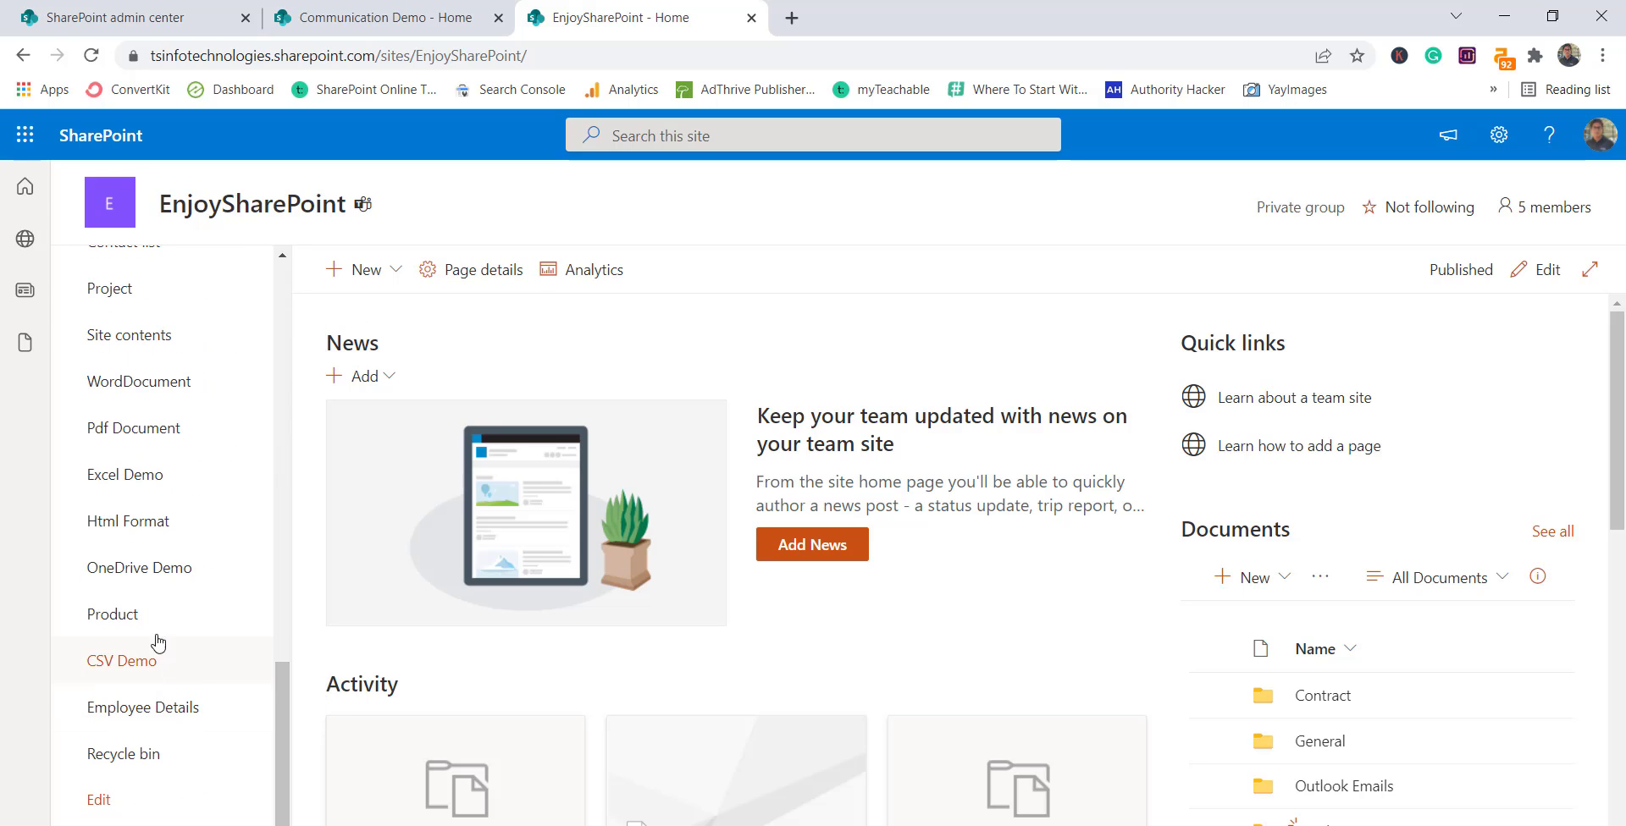
scroll(157, 646, up, 5)
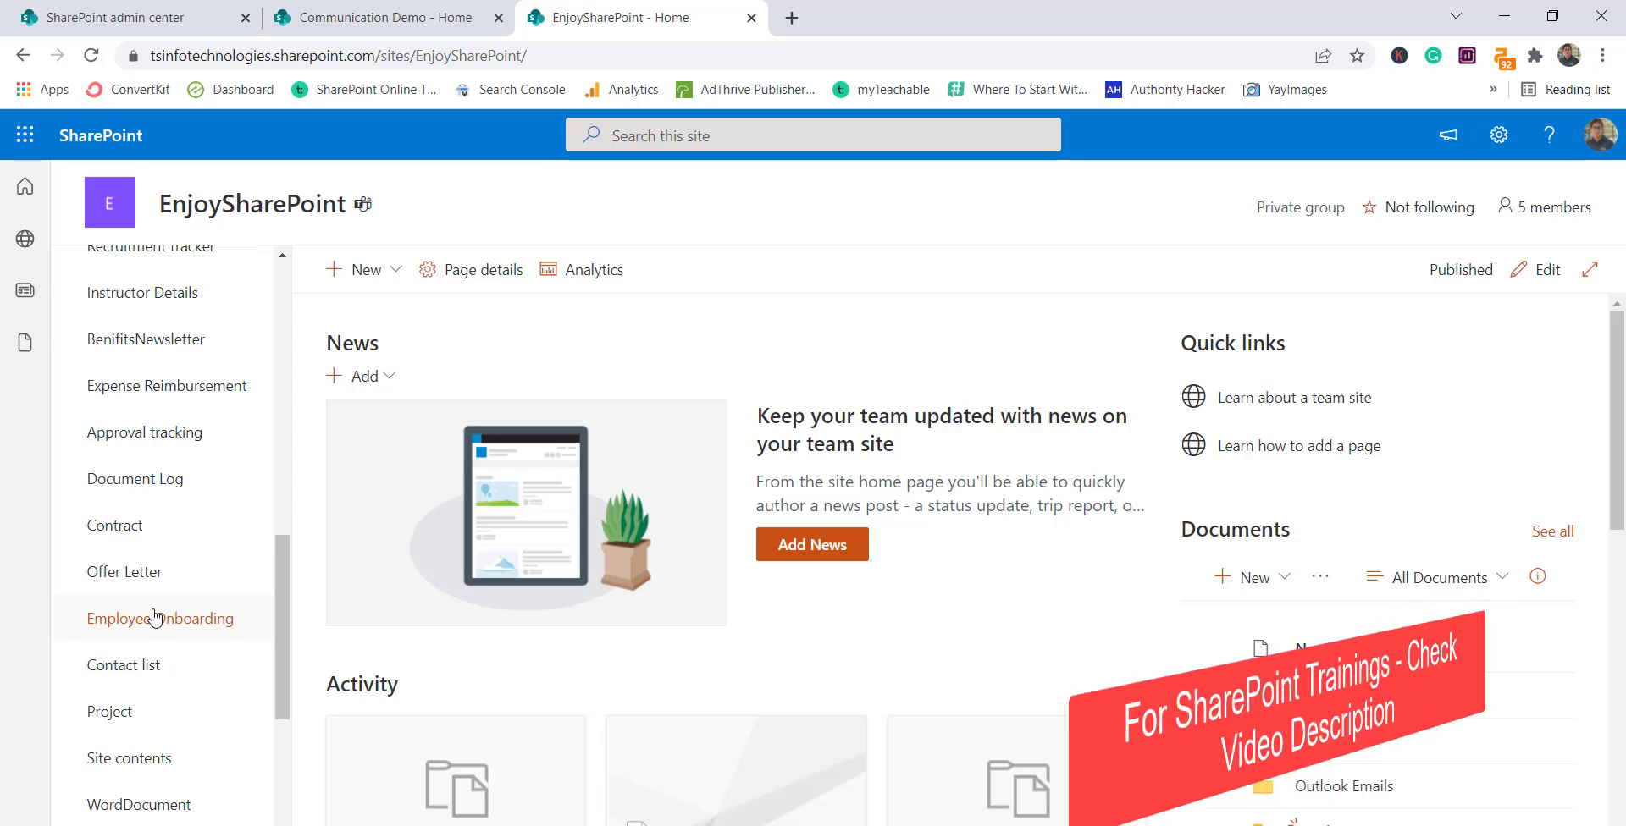
scroll(153, 559, down, 3)
click(136, 442)
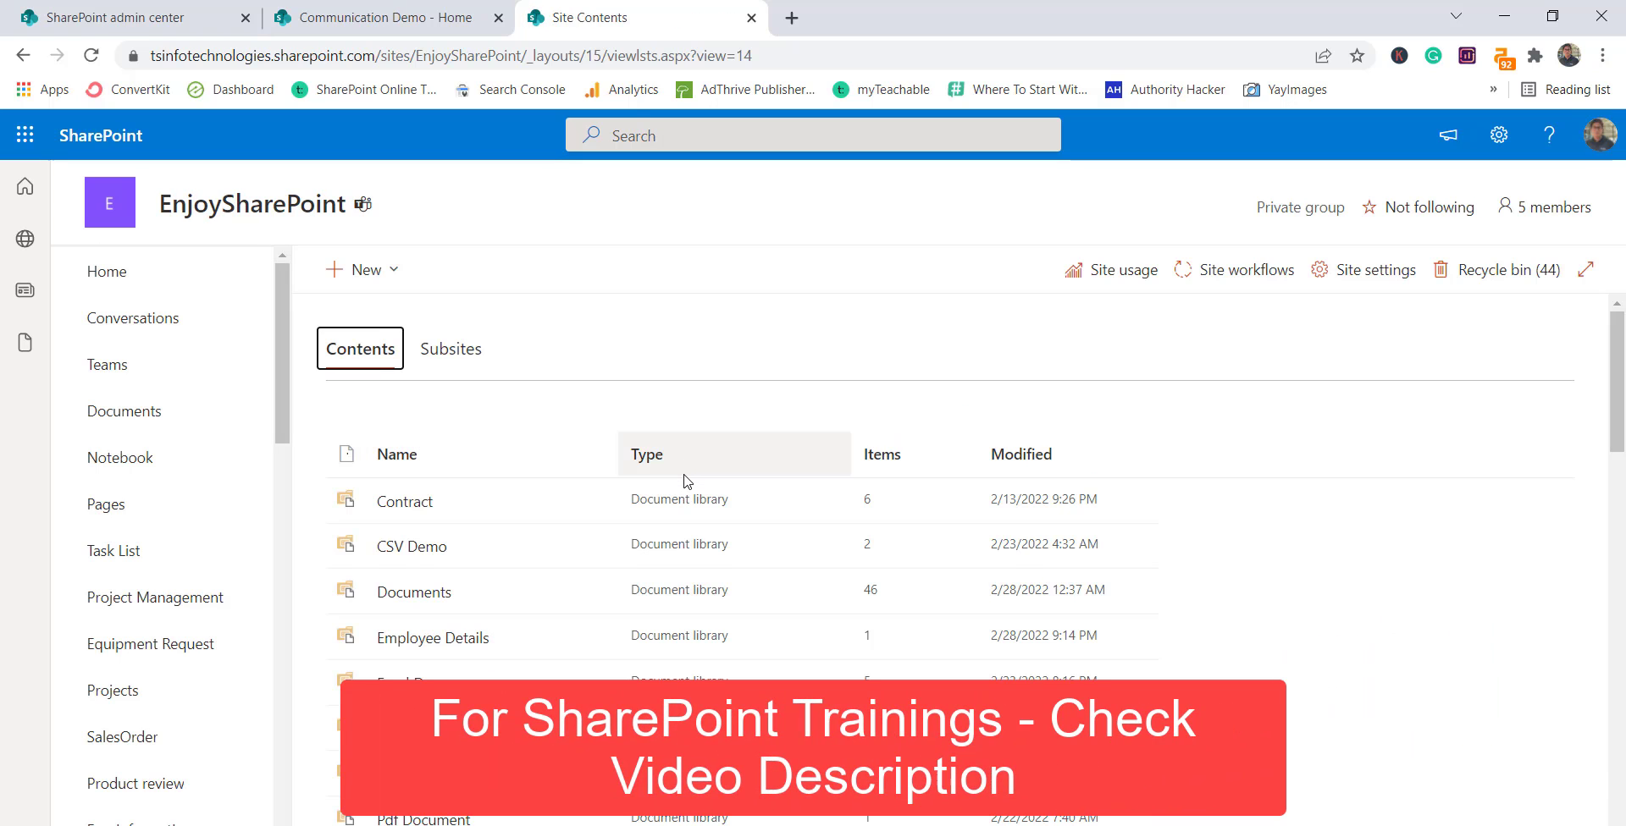
Step: Open the EnjoySharePoint Site Pages library and create a new Site Page
scroll(686, 481, down, 3)
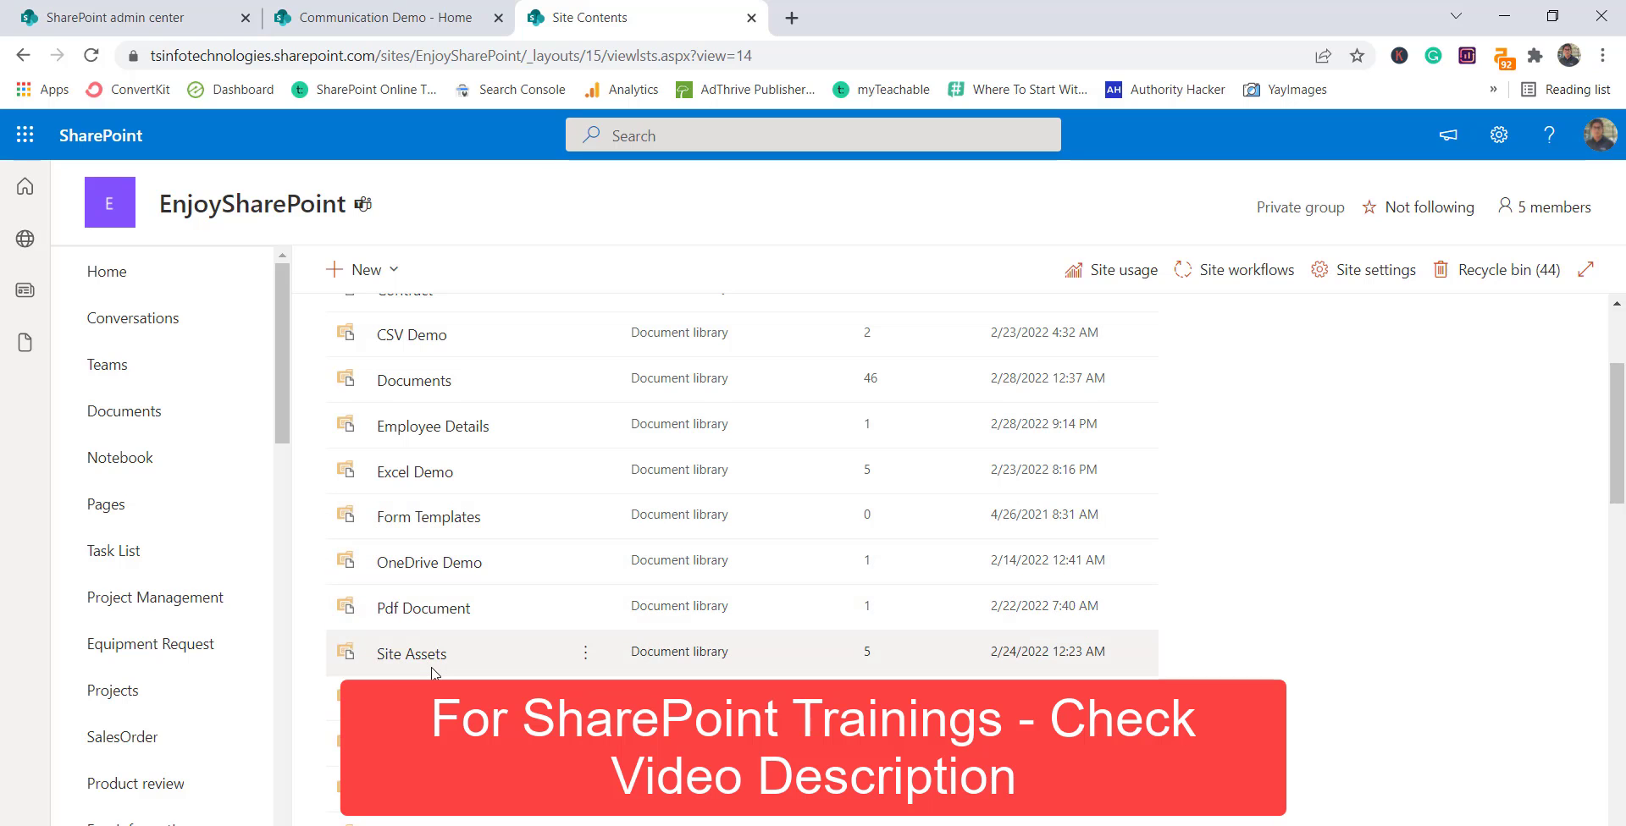
scroll(433, 673, down, 8)
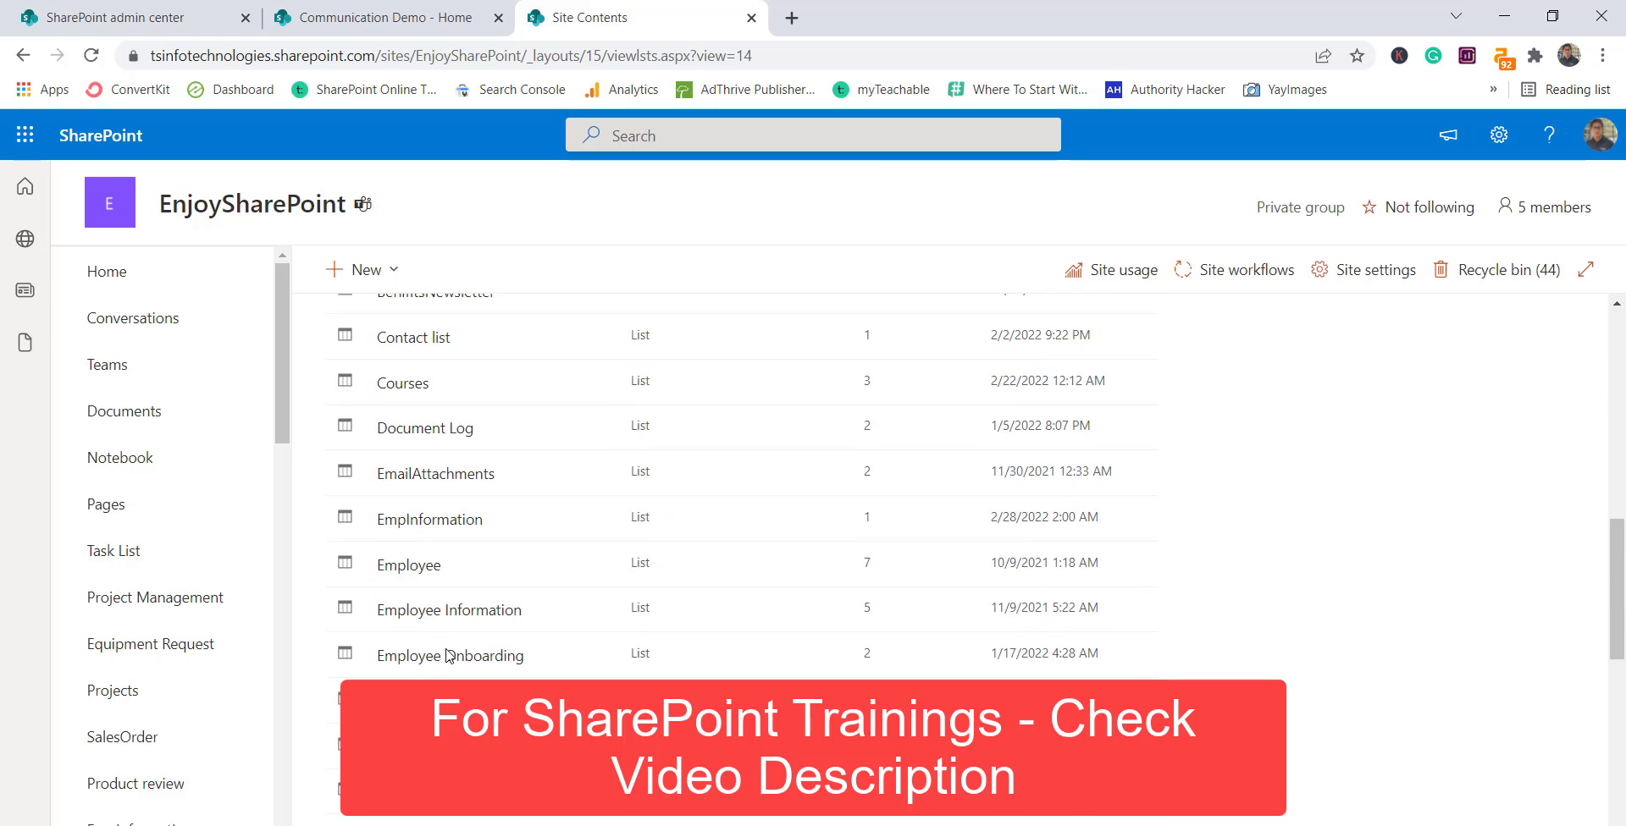
scroll(447, 656, down, 9)
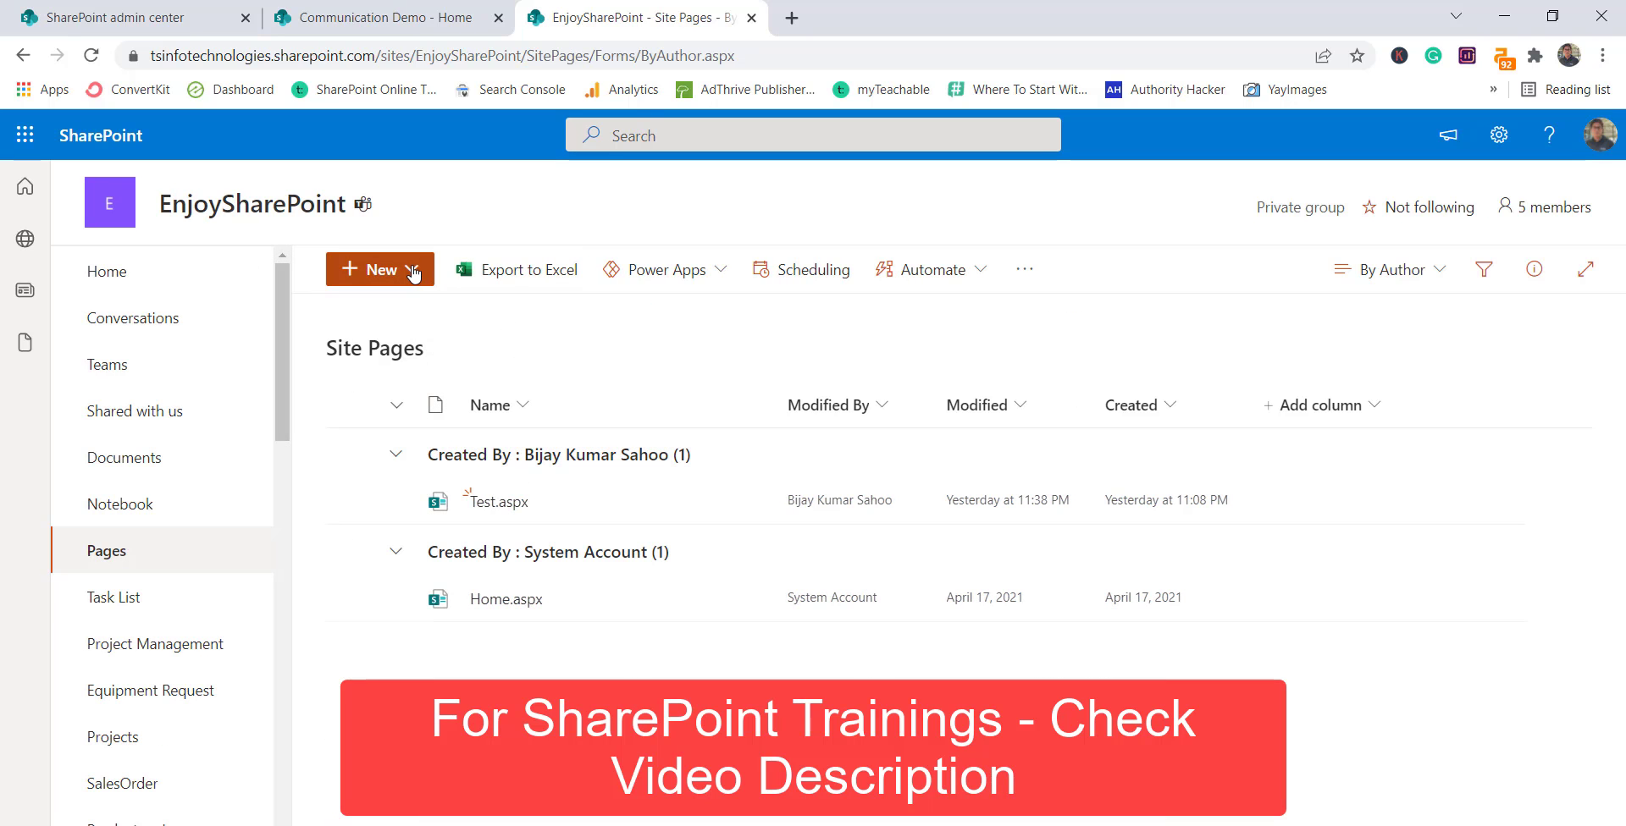
click(379, 269)
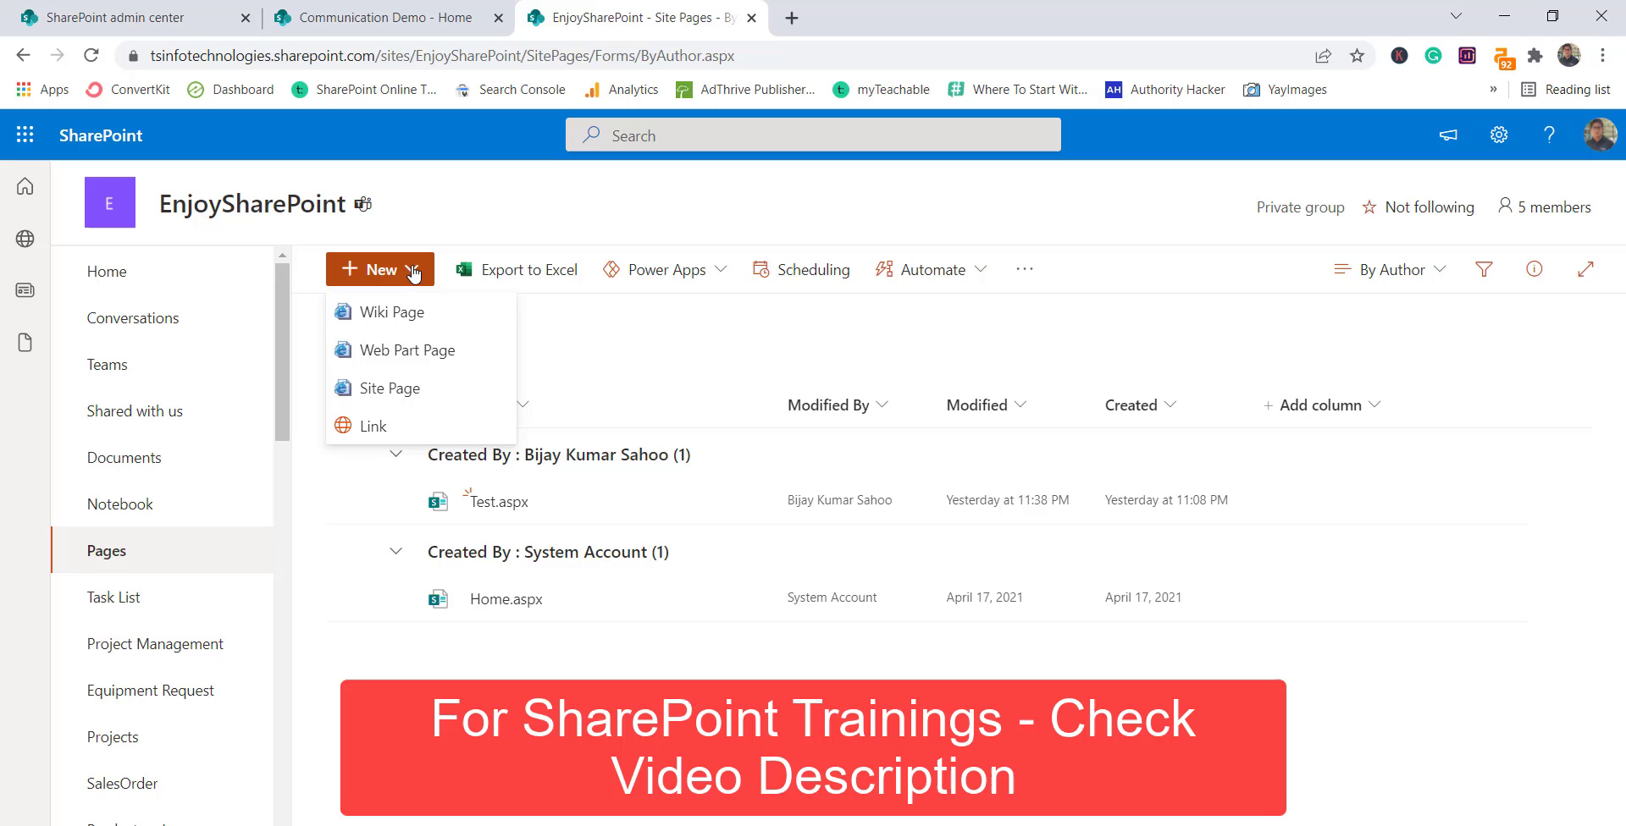
click(379, 390)
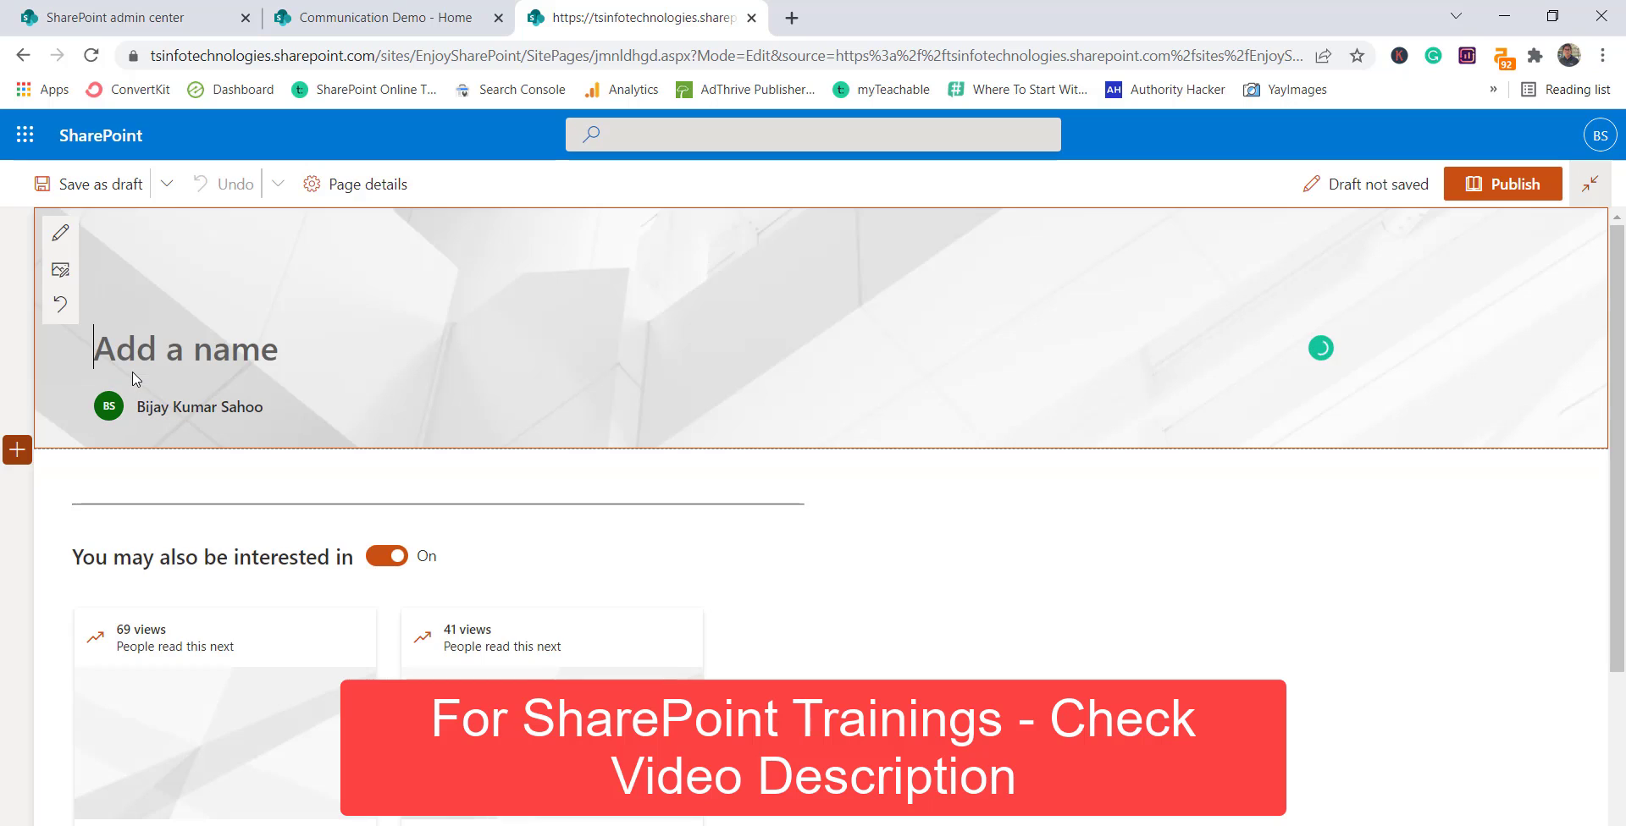
Step: Name the page Hero Web Part Demo and turn off the "You may also be interested in" section
text(Hero Web Pa)
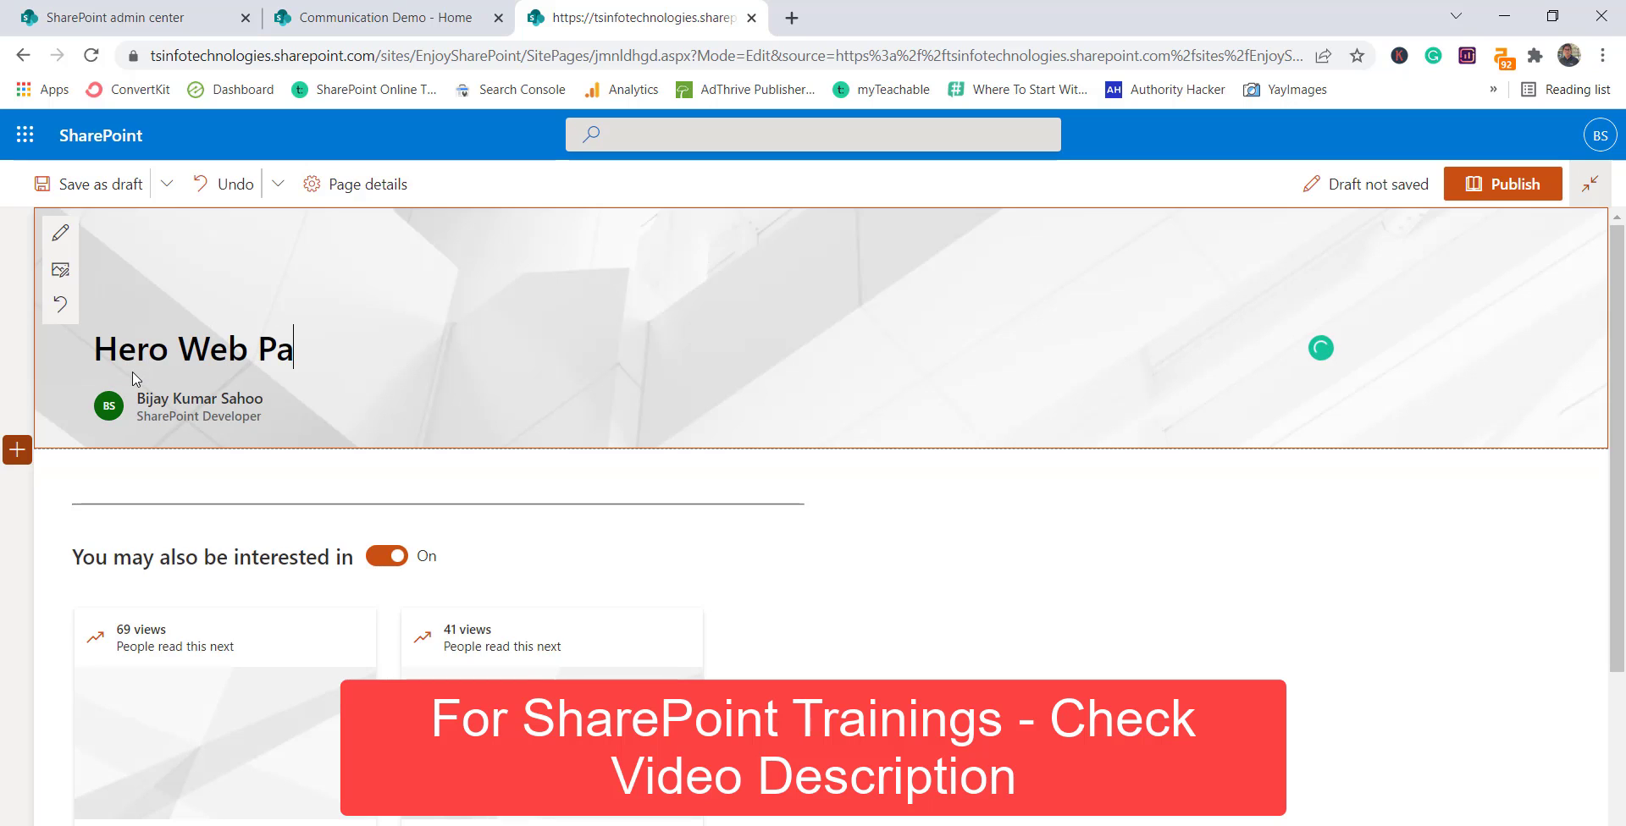
text(rt Dem)
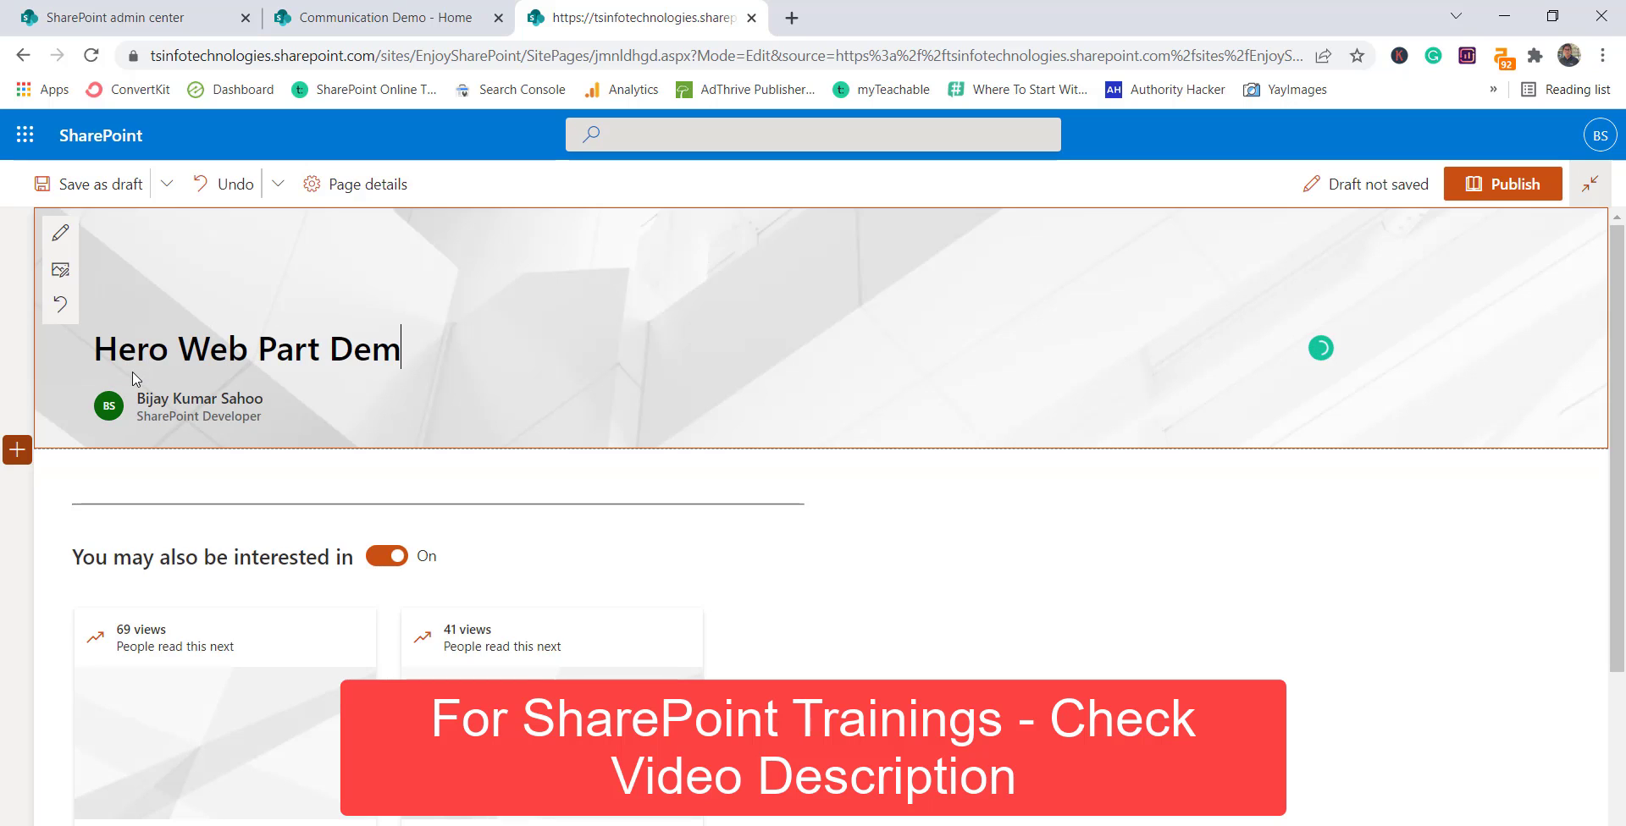
text(o)
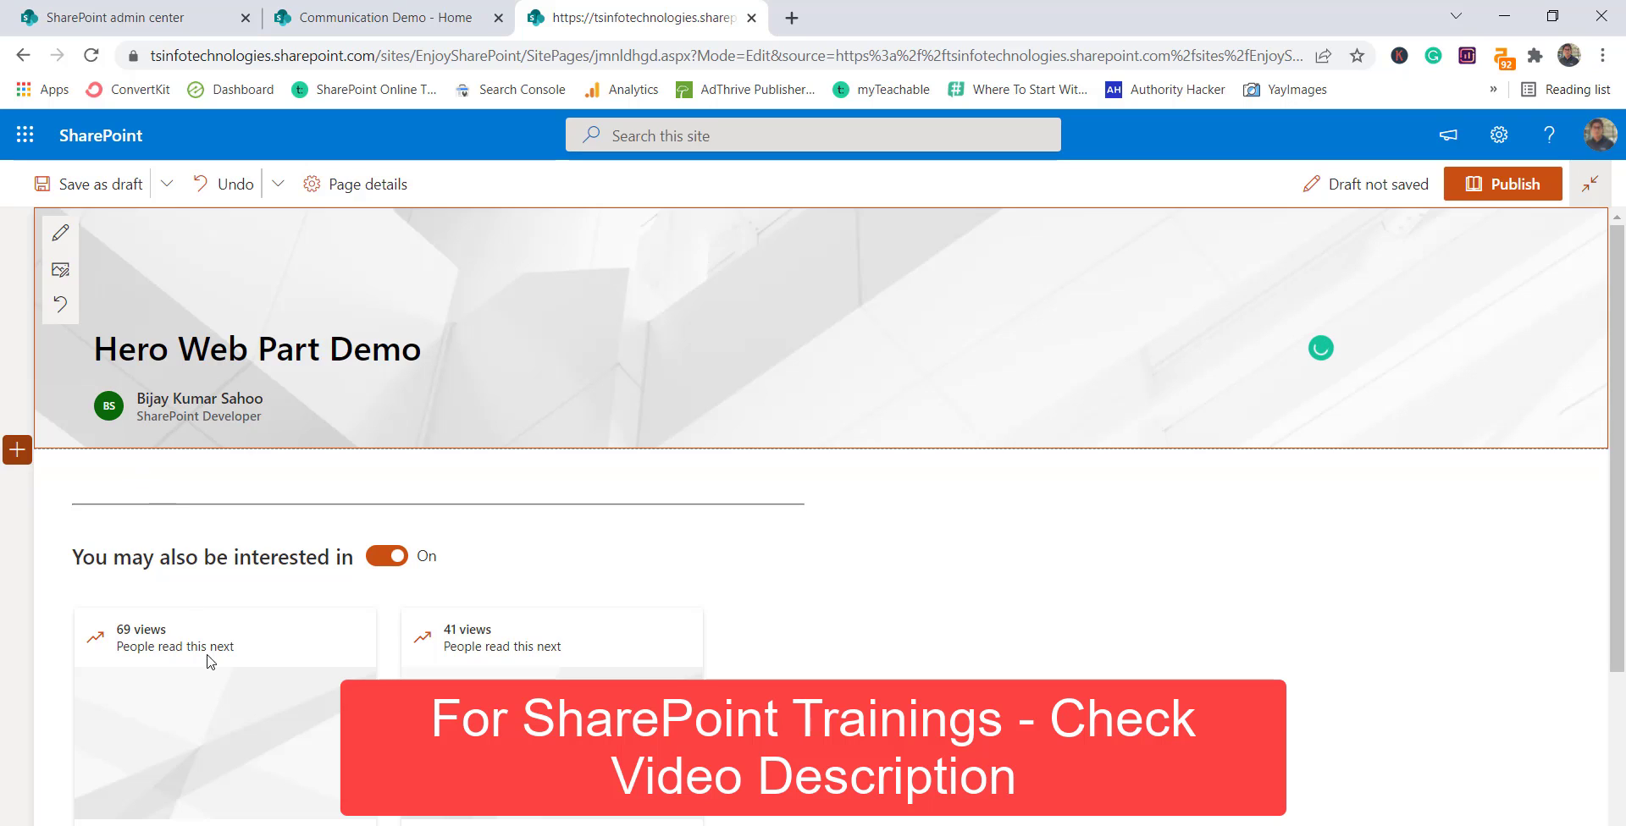
click(386, 559)
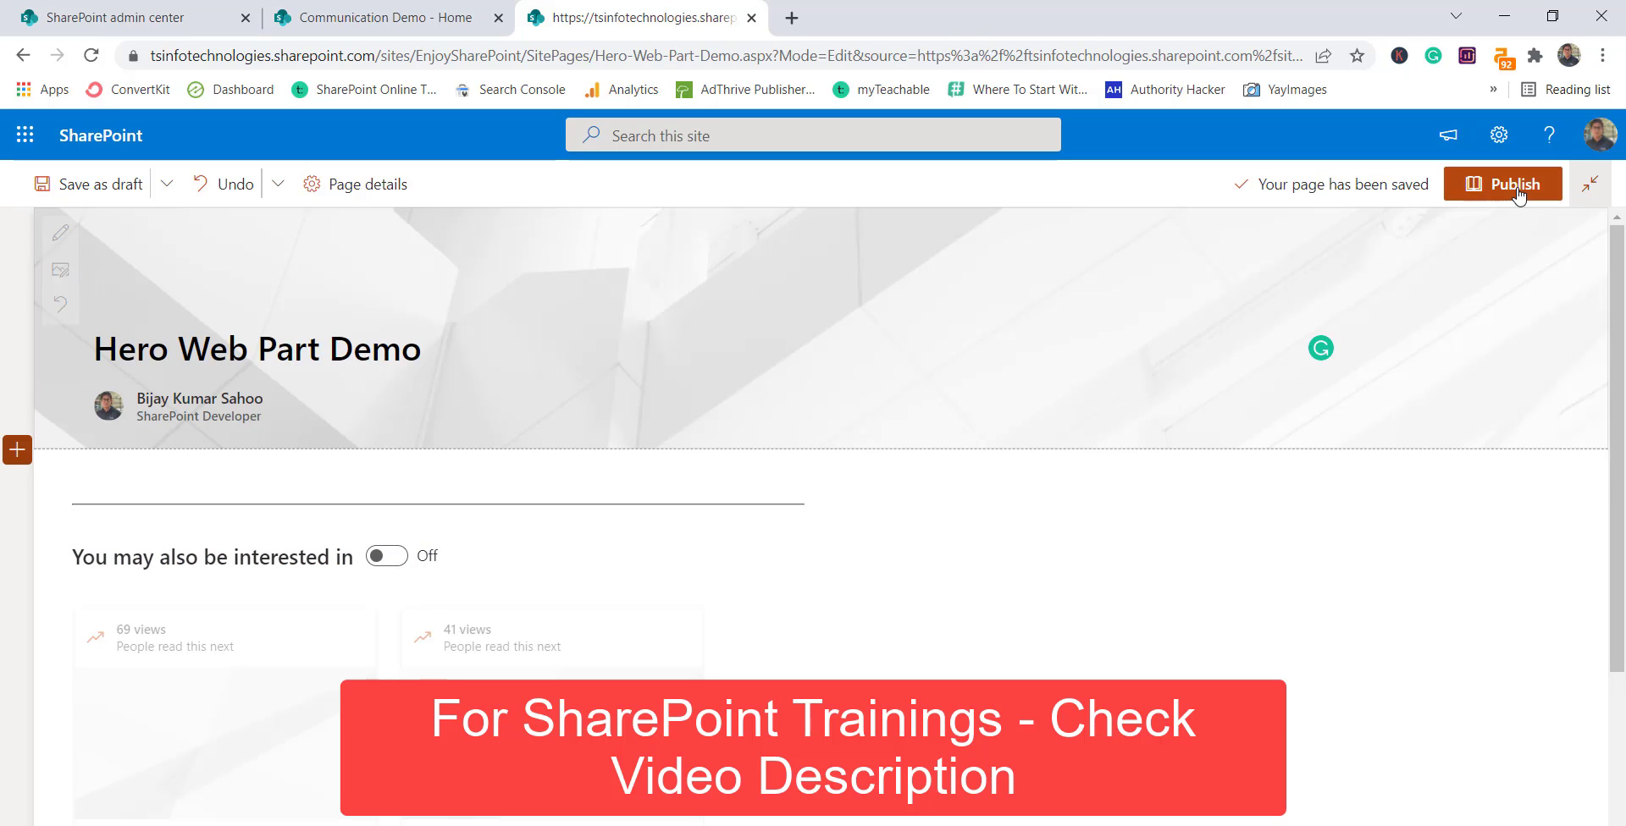
Step: Publish the Hero Web Part Demo page and reopen it for editing
click(1518, 194)
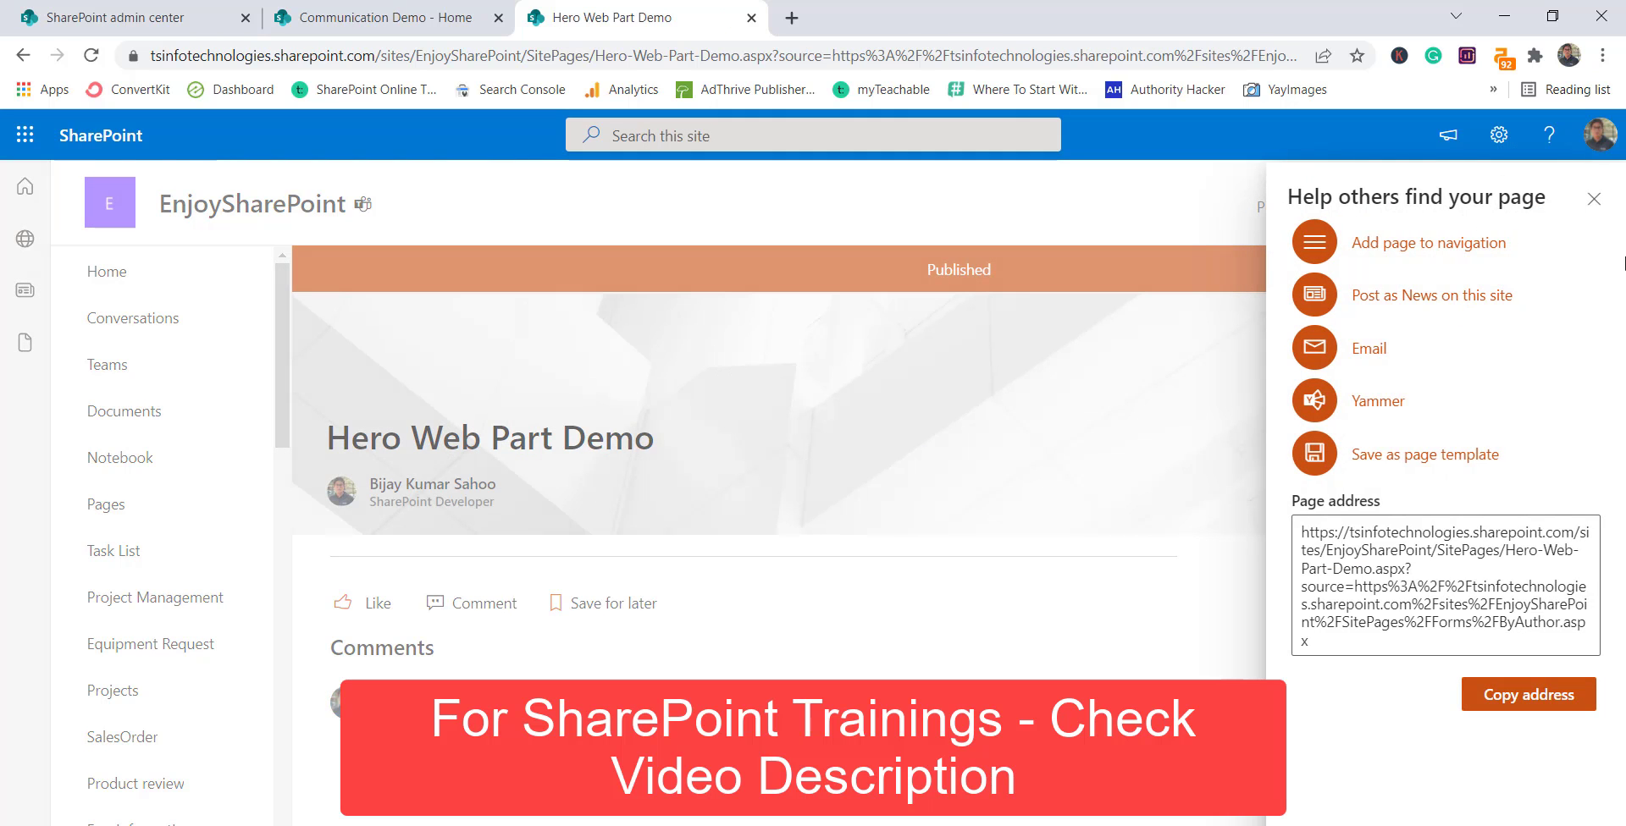
click(1594, 198)
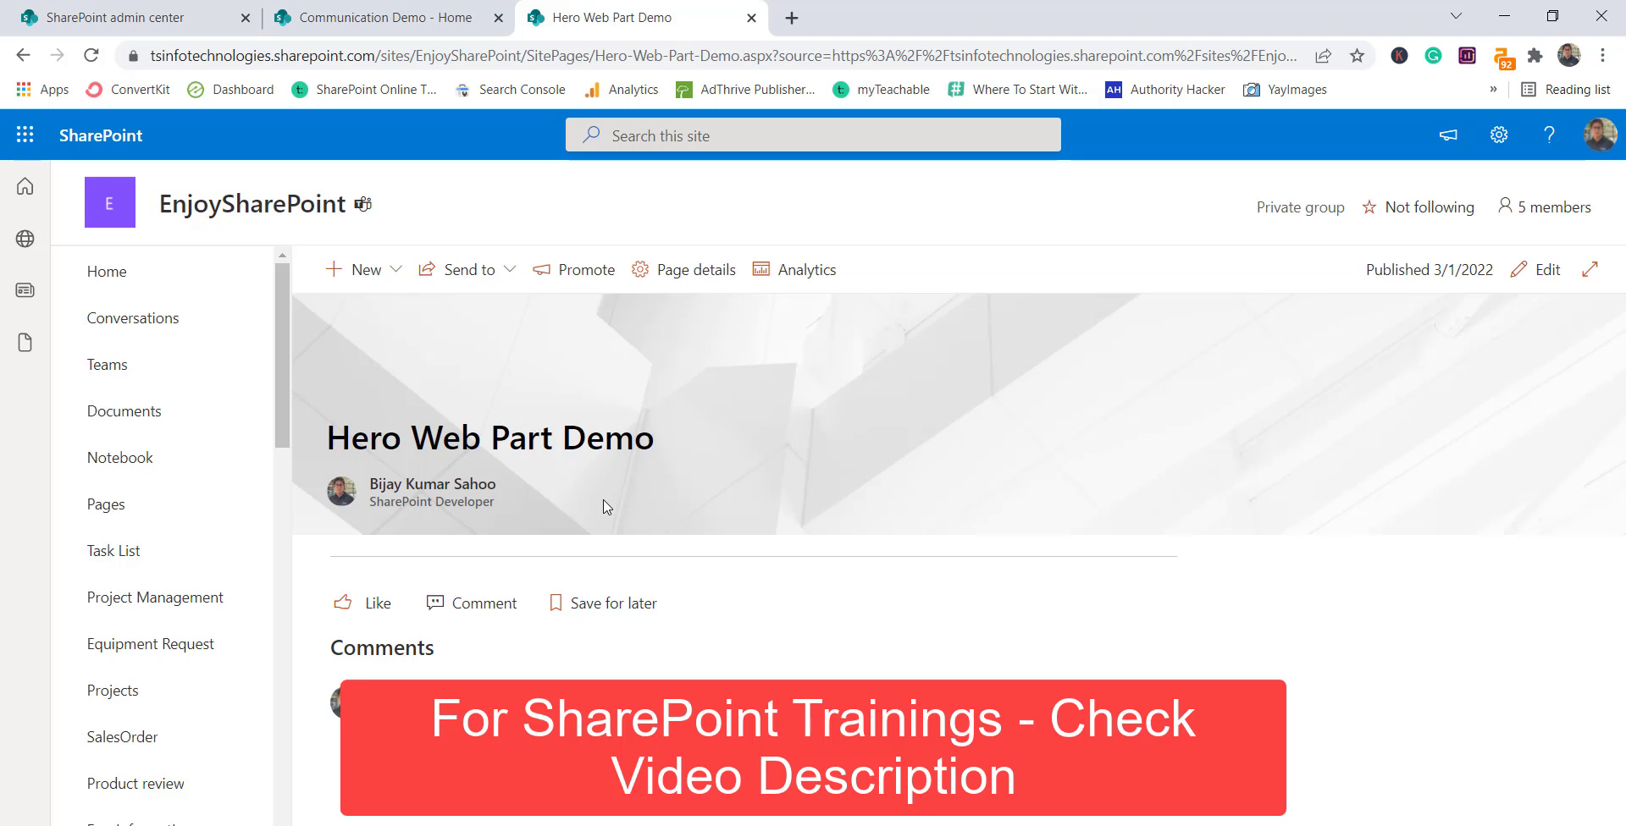
click(1546, 271)
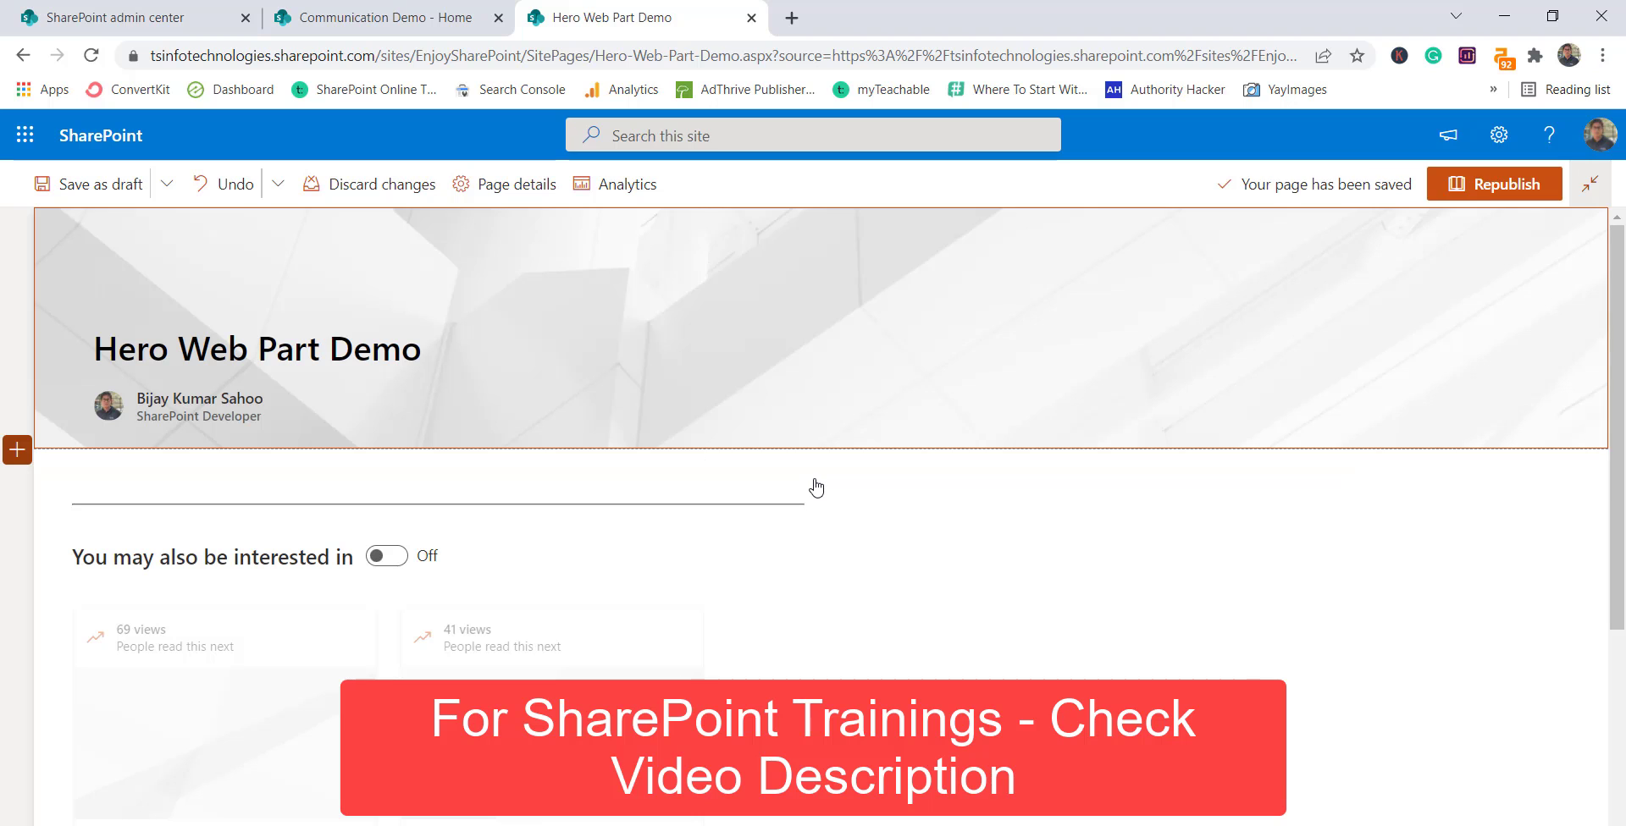
Step: Search the web parts for Hero and add the Hero web part to the section below the page title
mouse_move(739, 466)
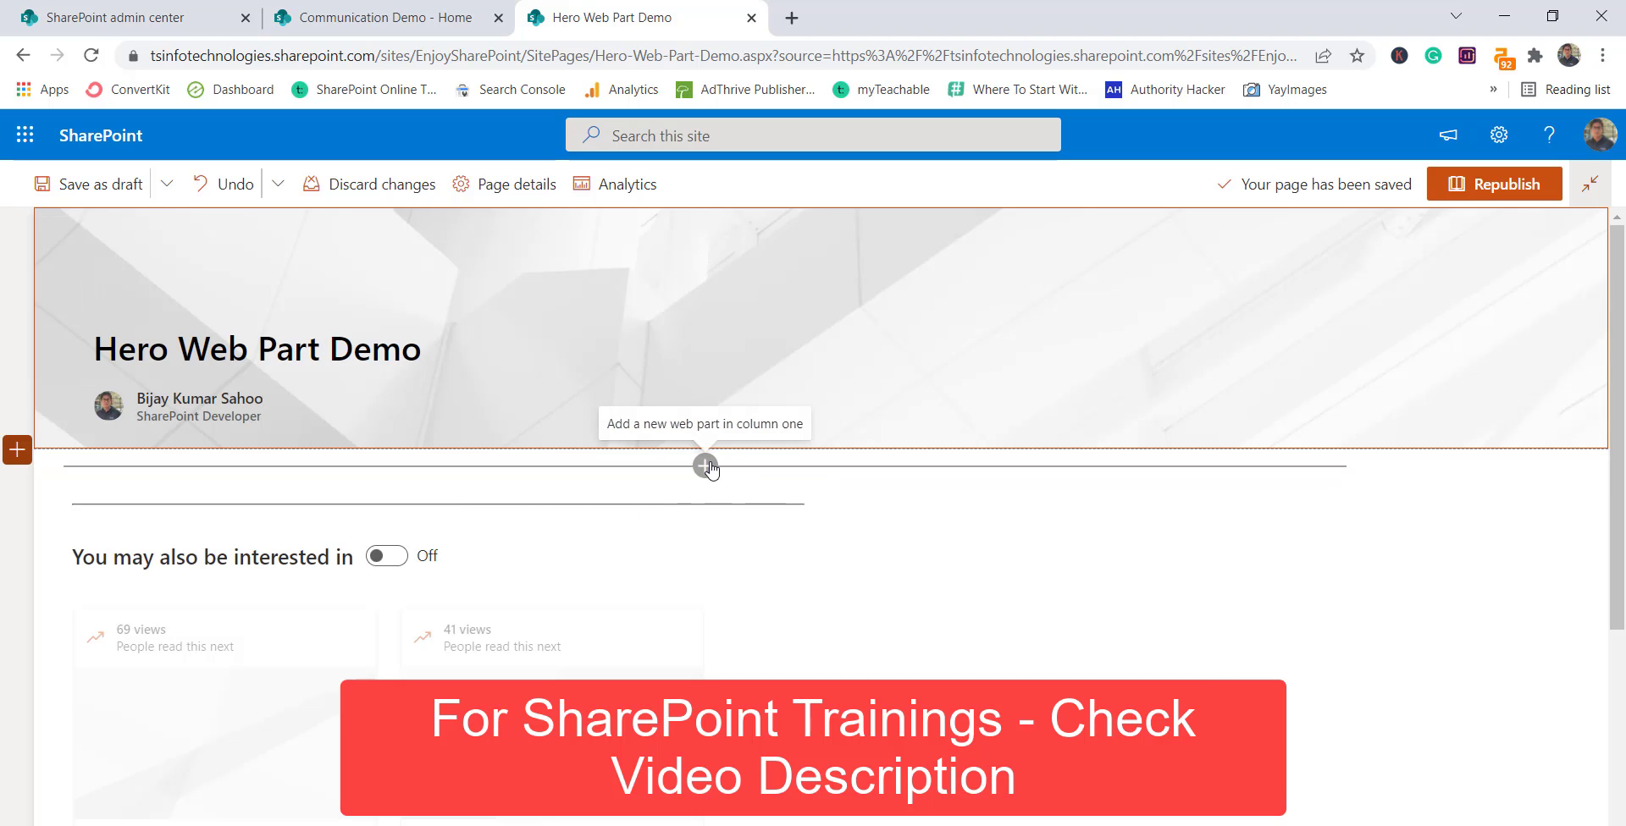
click(17, 450)
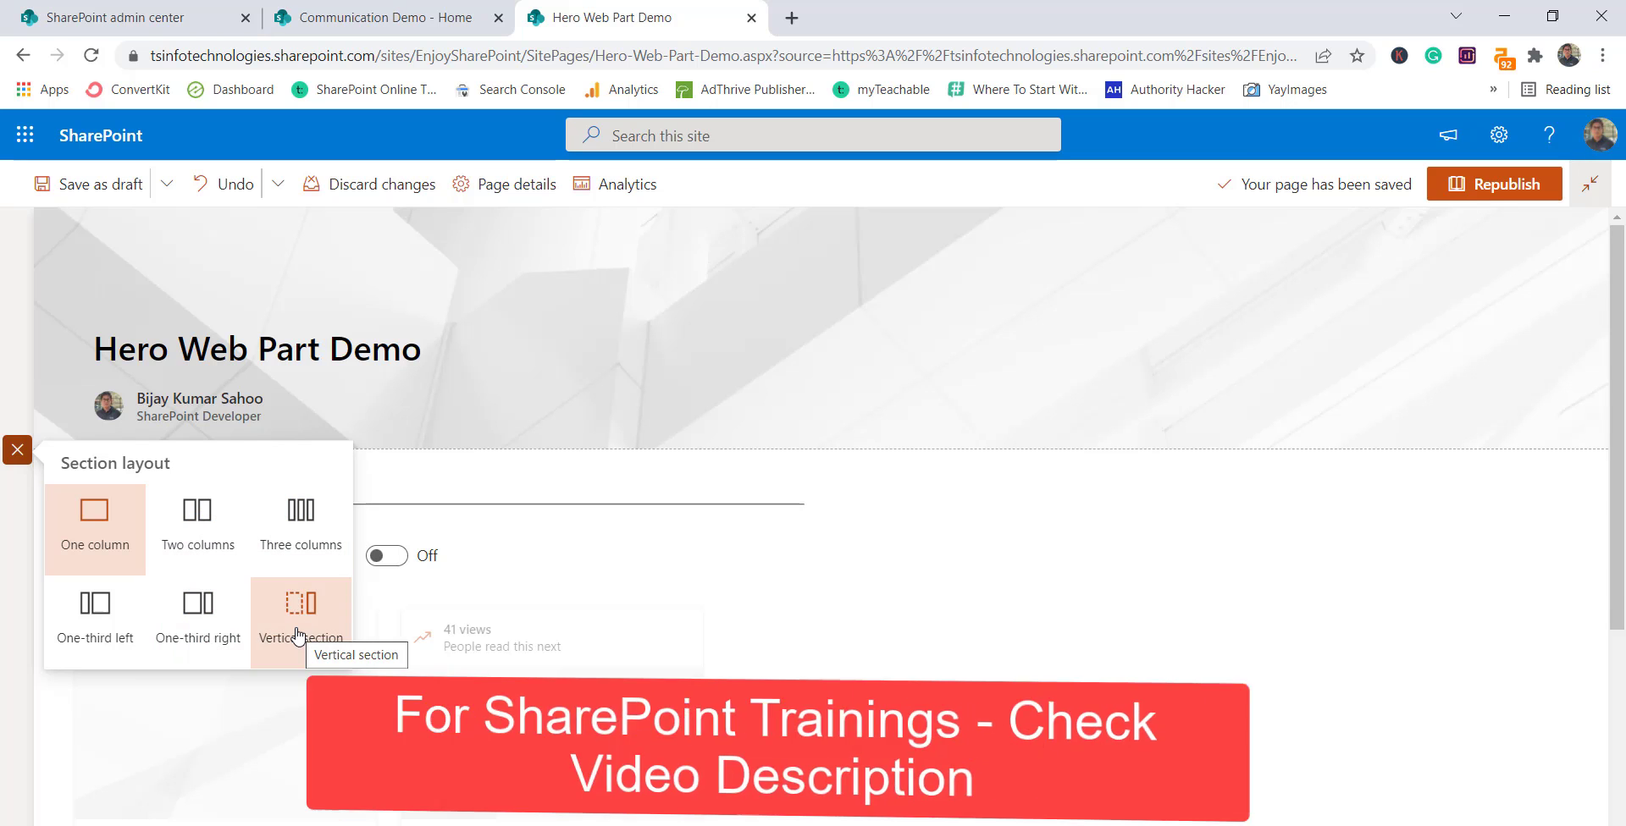
mouse_move(610, 472)
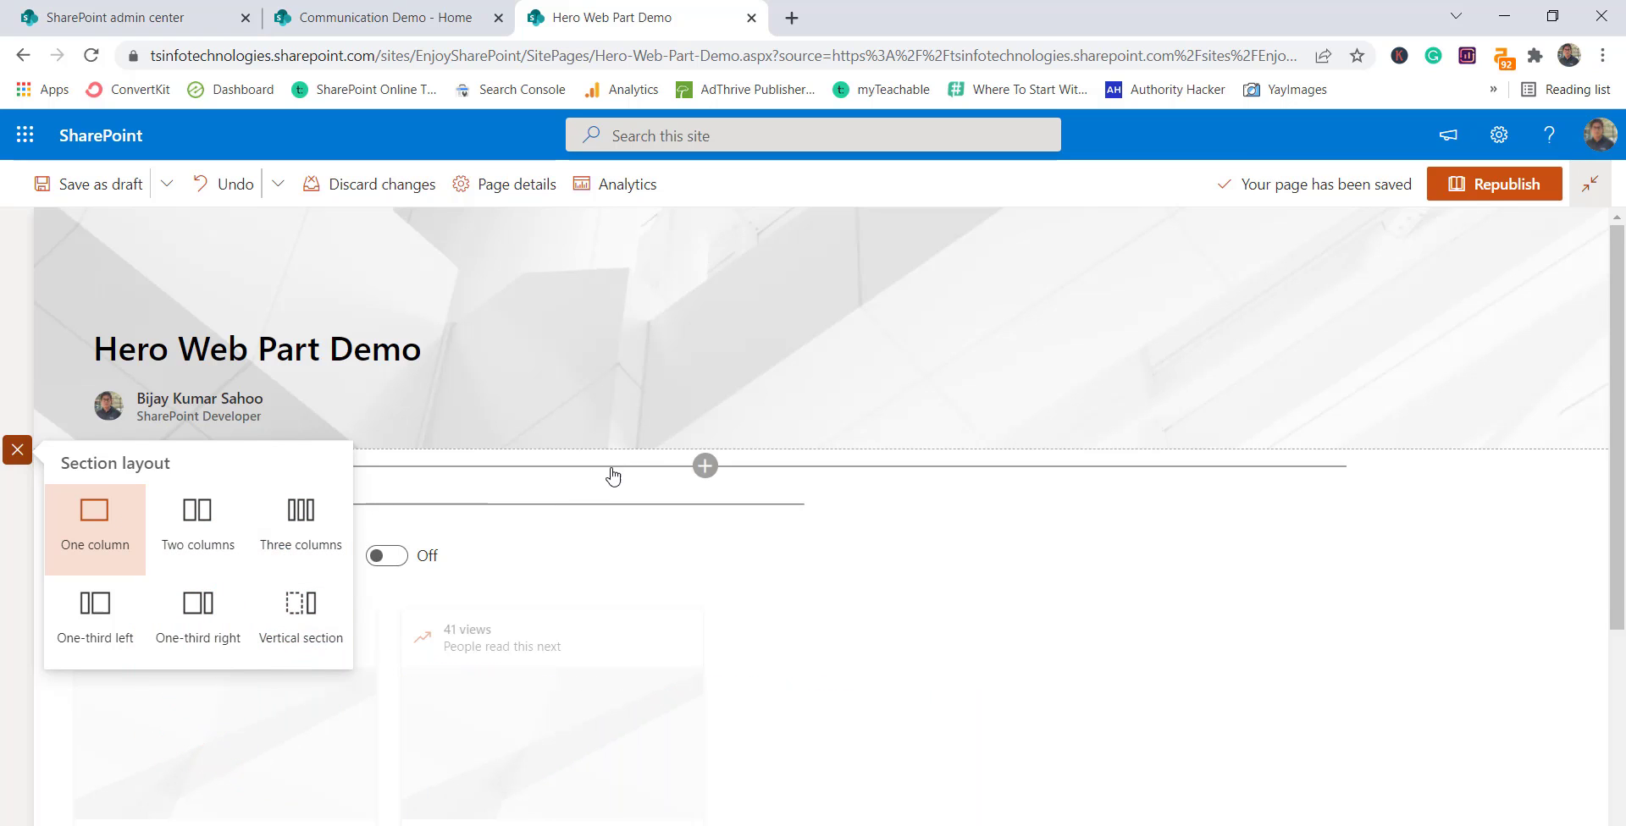
click(706, 467)
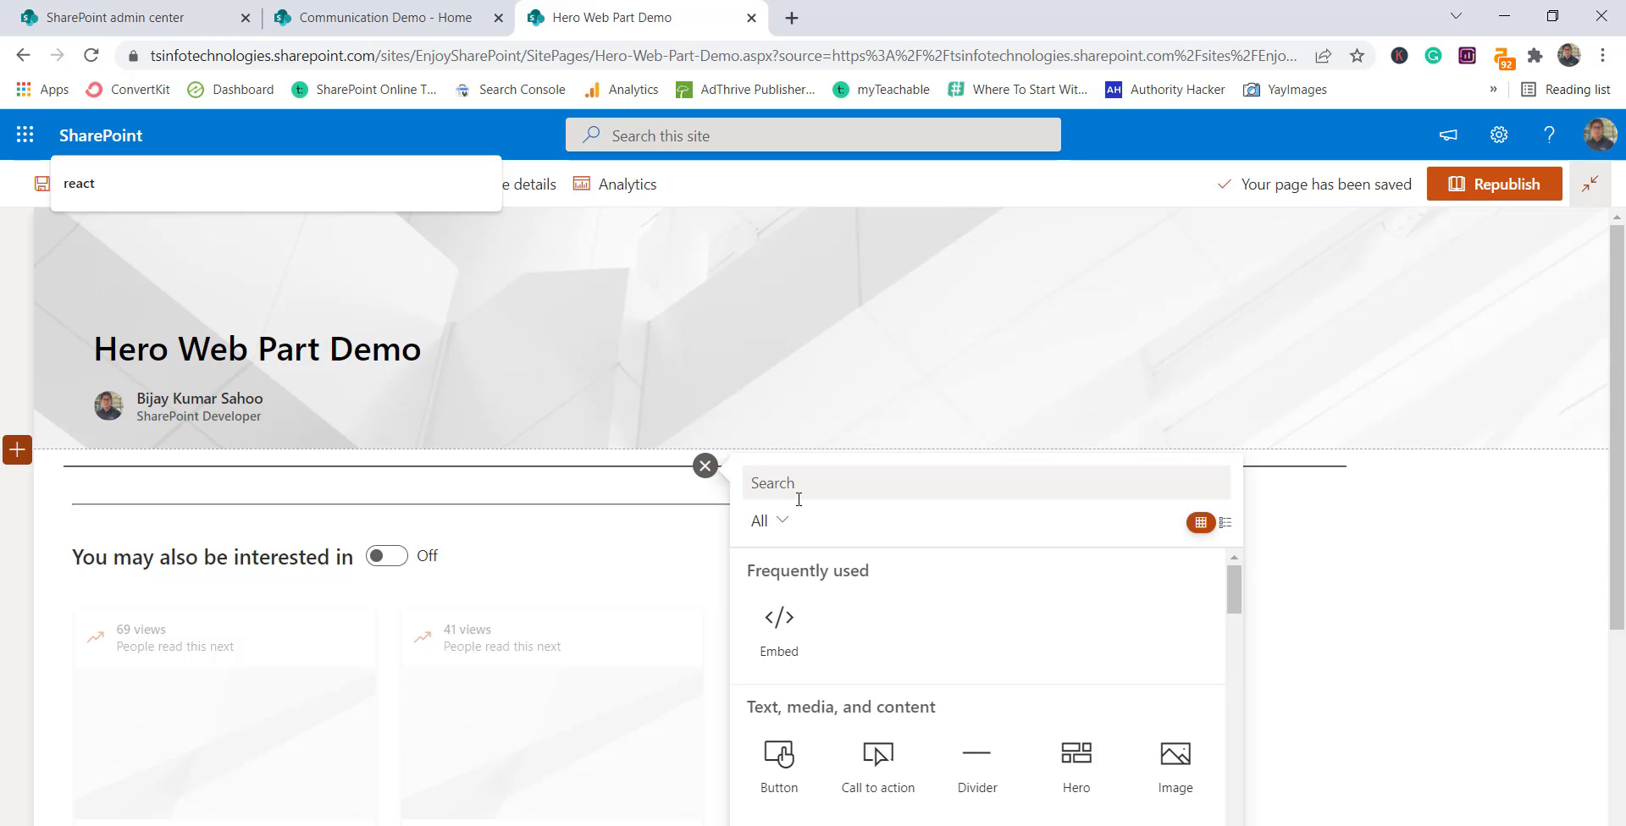
scroll(937, 649, down, 4)
scroll(928, 593, up, 4)
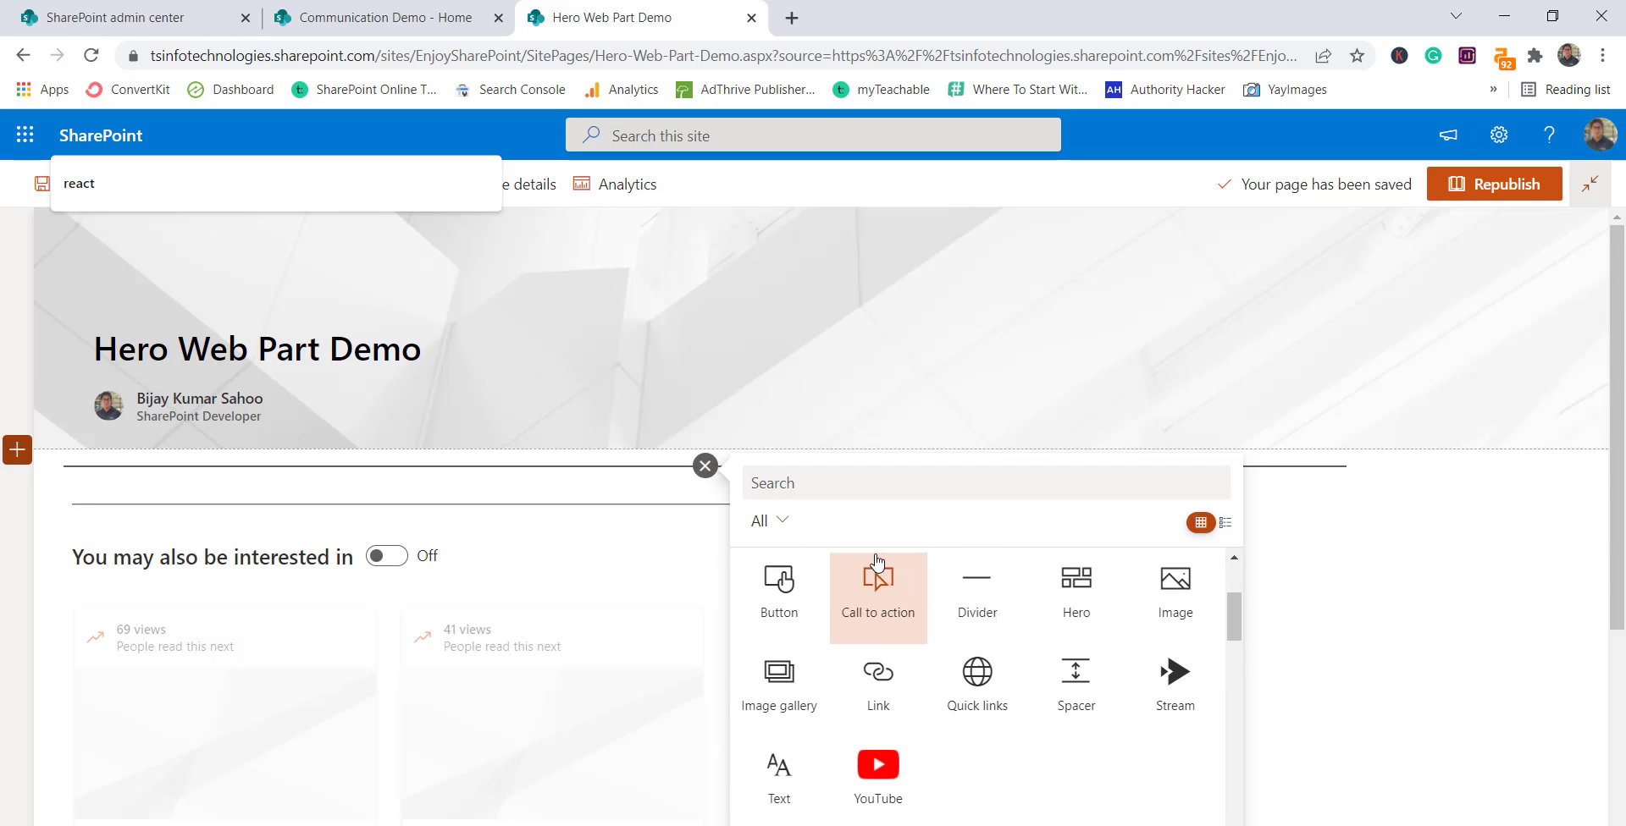
text(Hero)
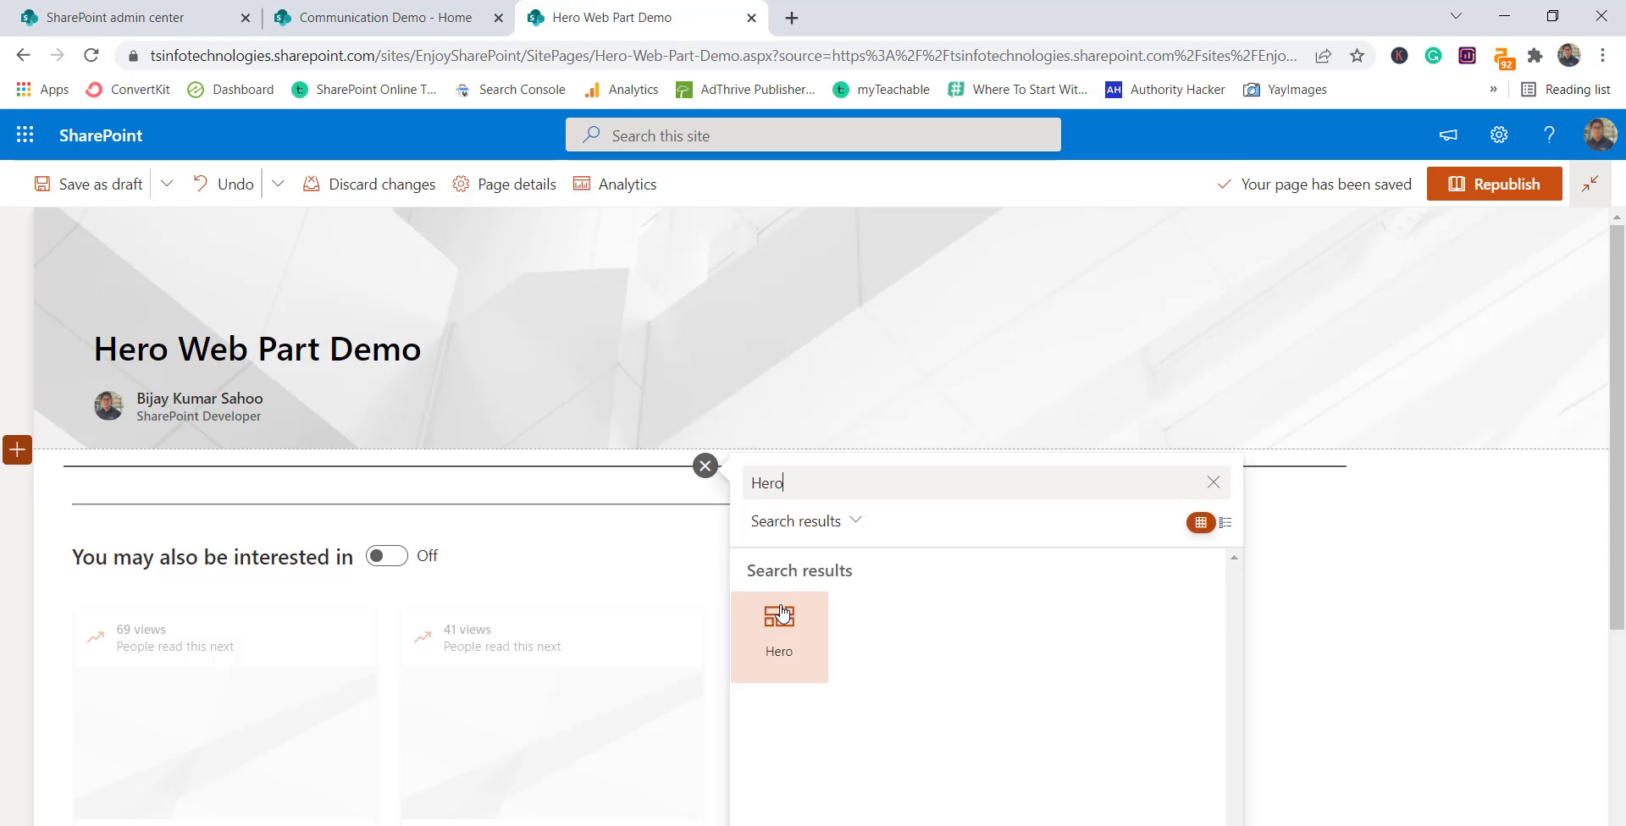
click(775, 623)
Step: Try the Hero web part's one-, two-, three- and four-tile layouts and return it to five tiles
scroll(948, 407, down, 3)
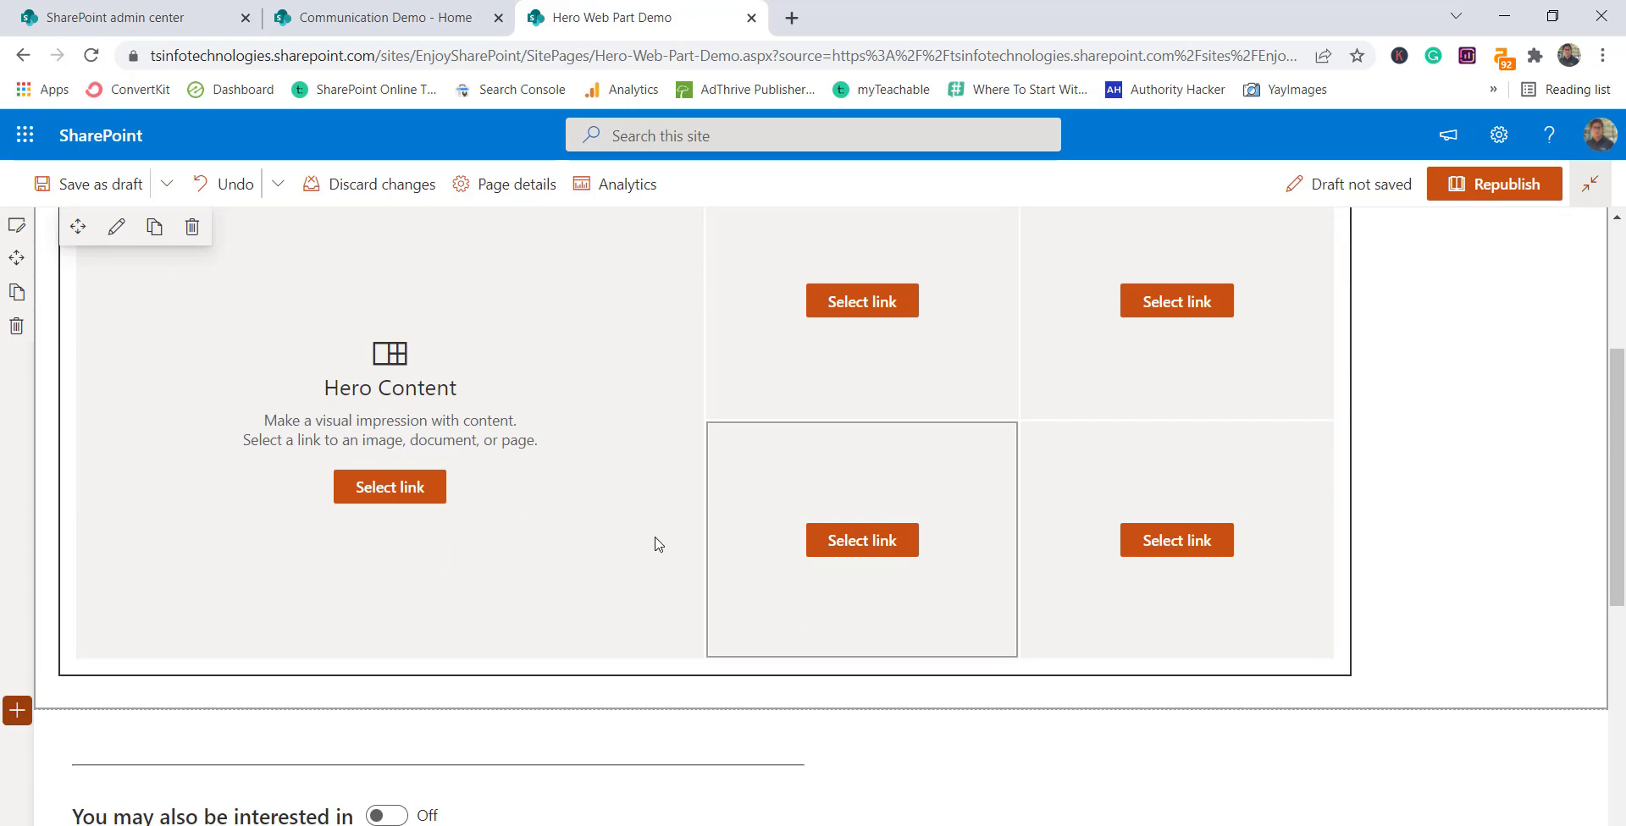
scroll(512, 497, up, 2)
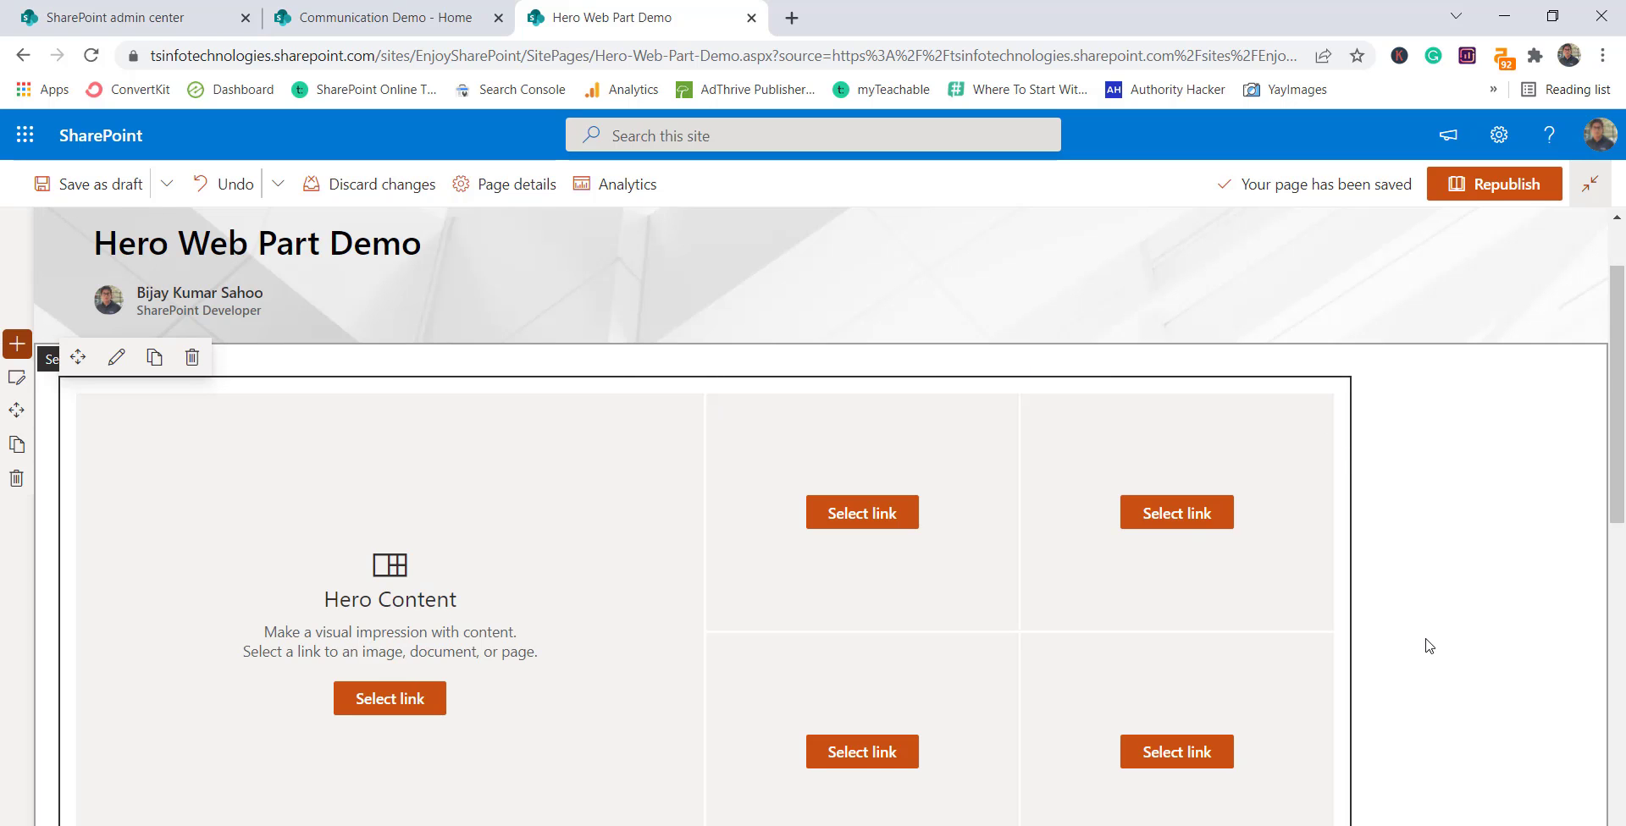
scroll(1430, 646, down, 2)
scroll(1429, 646, up, 2)
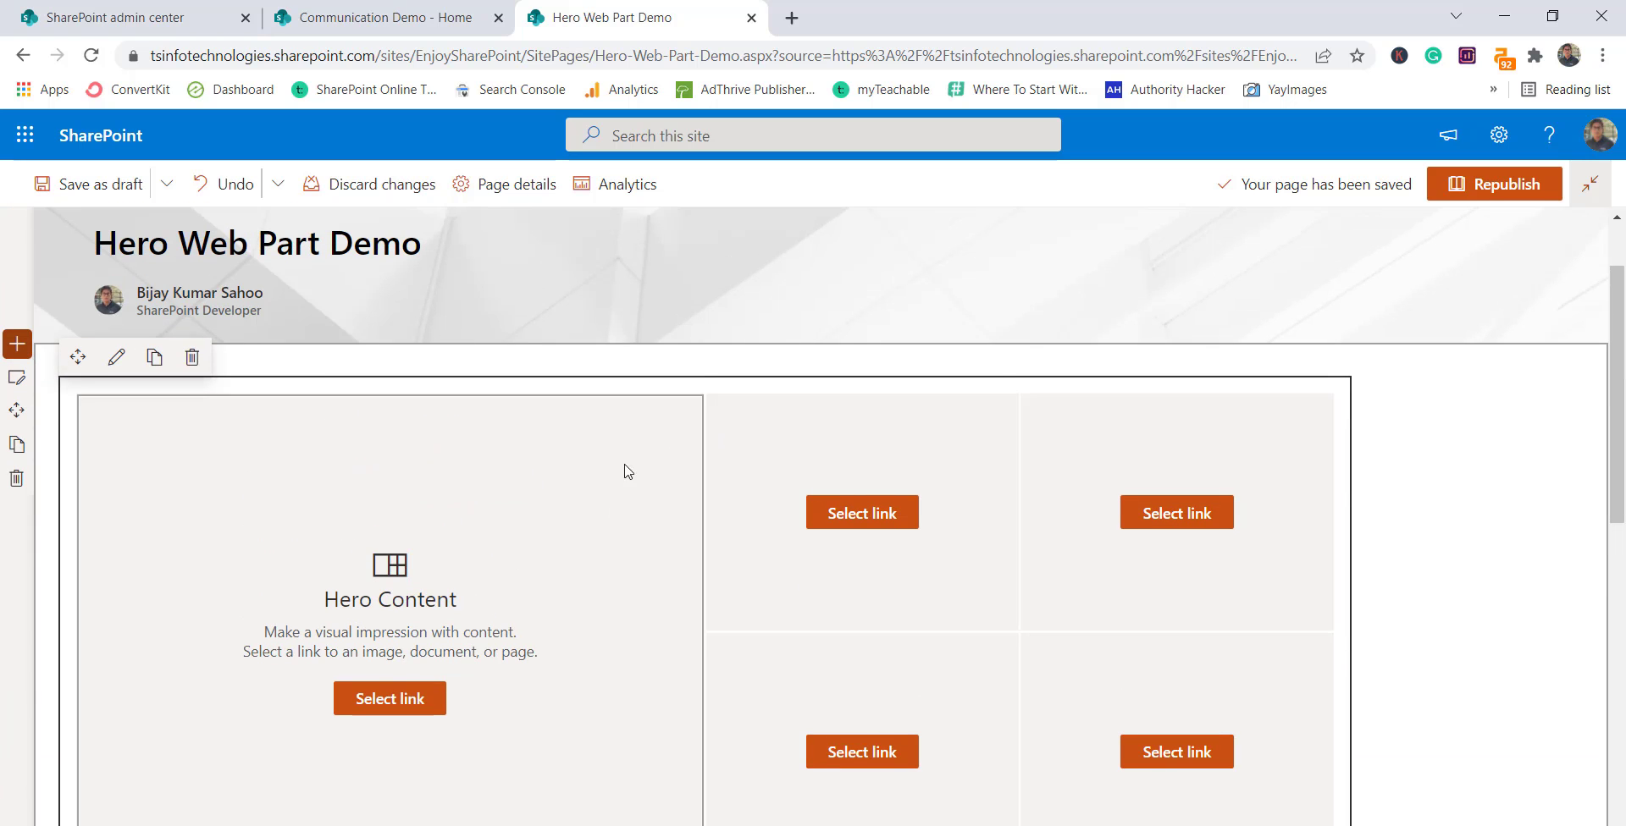
scroll(719, 551, down, 2)
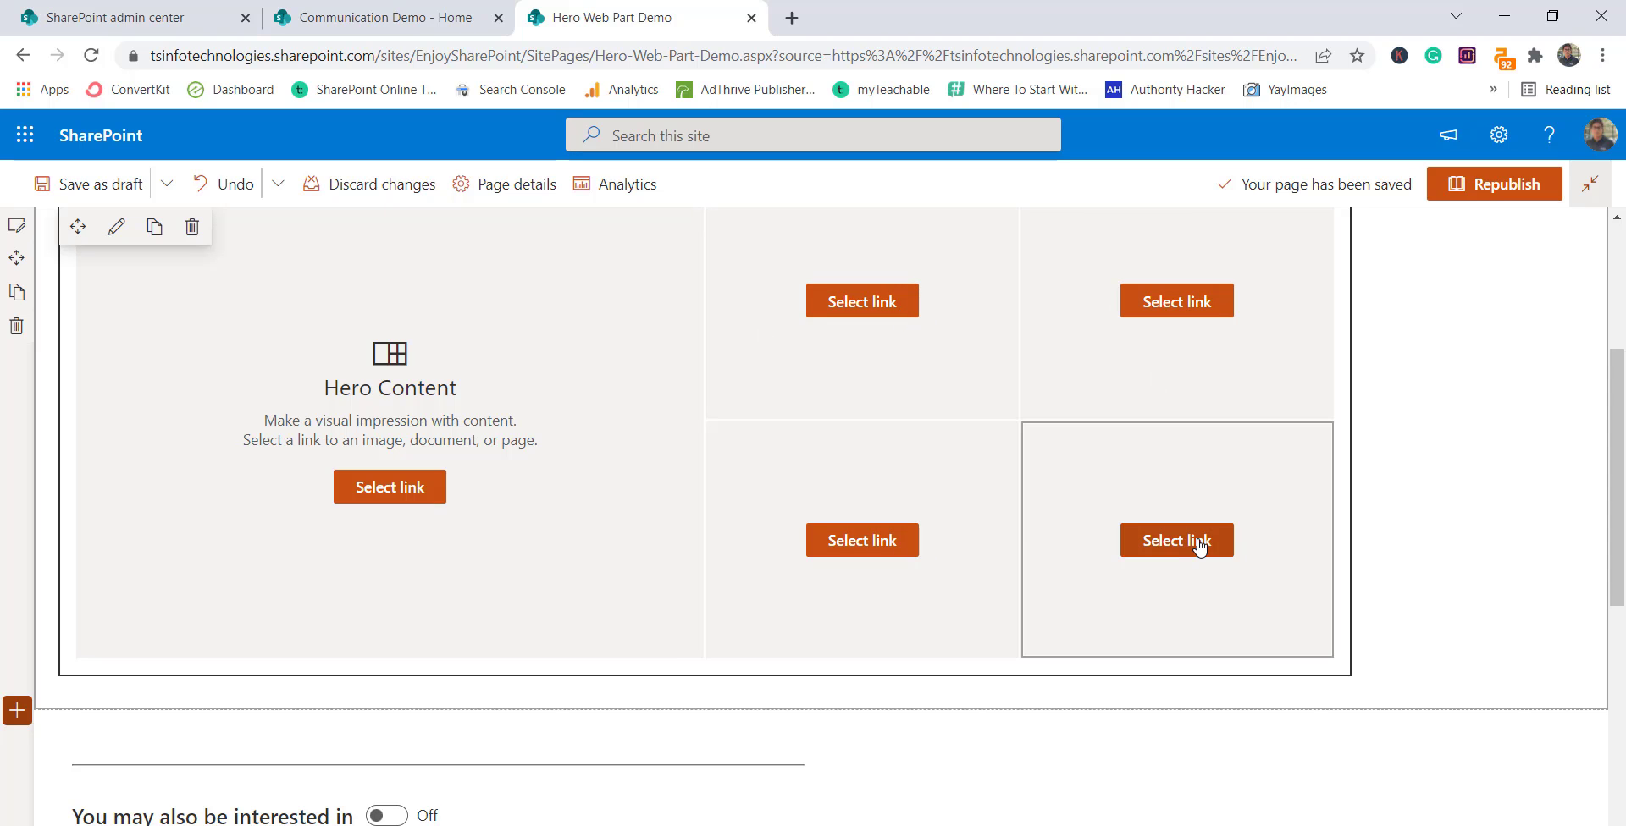
scroll(440, 537, up, 2)
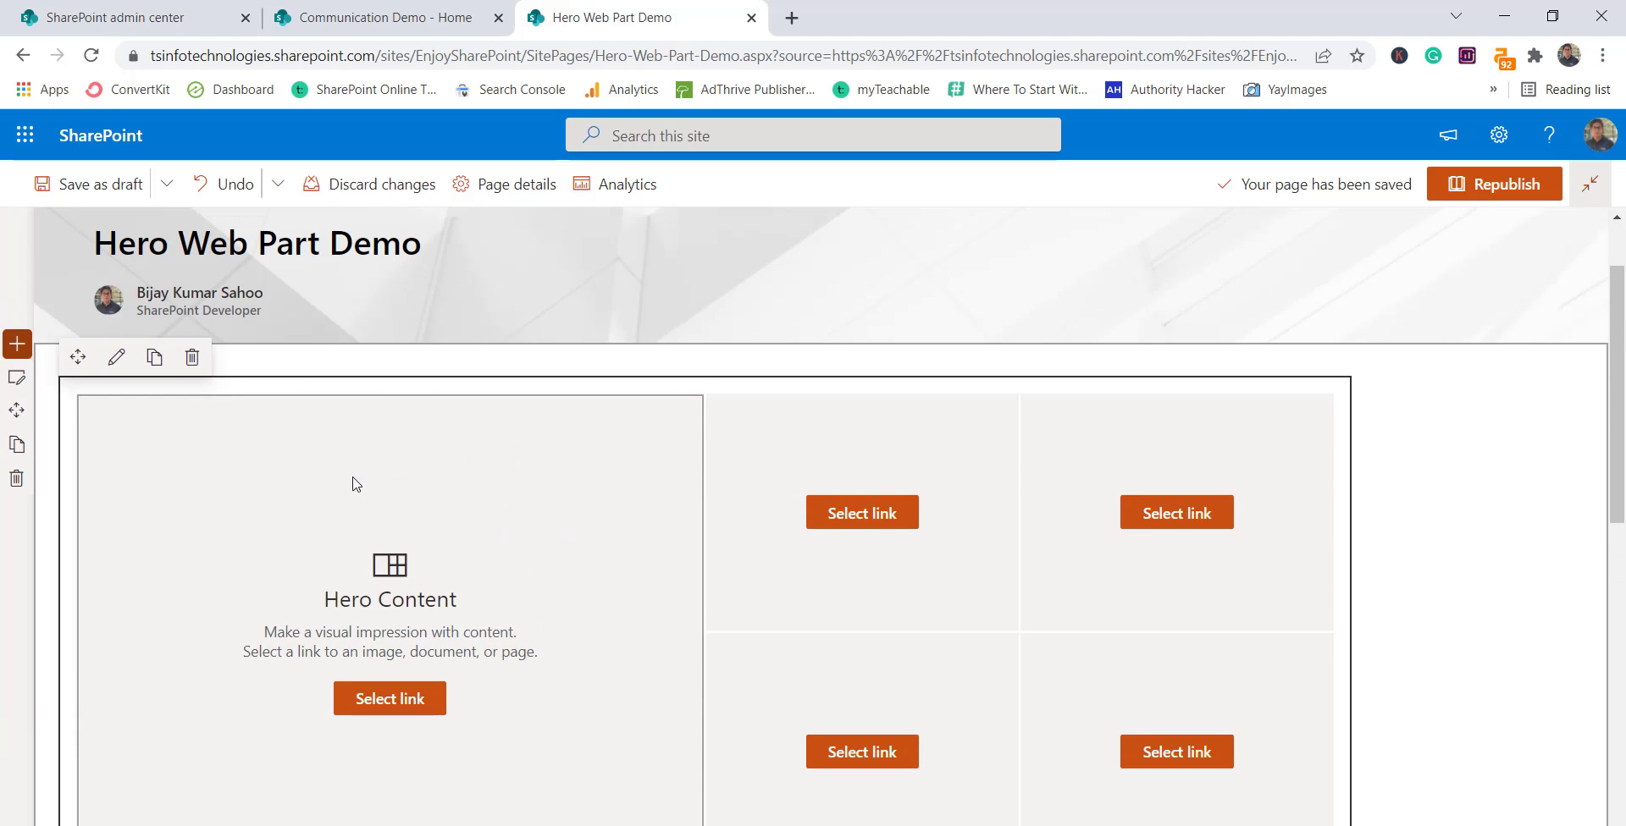
click(117, 357)
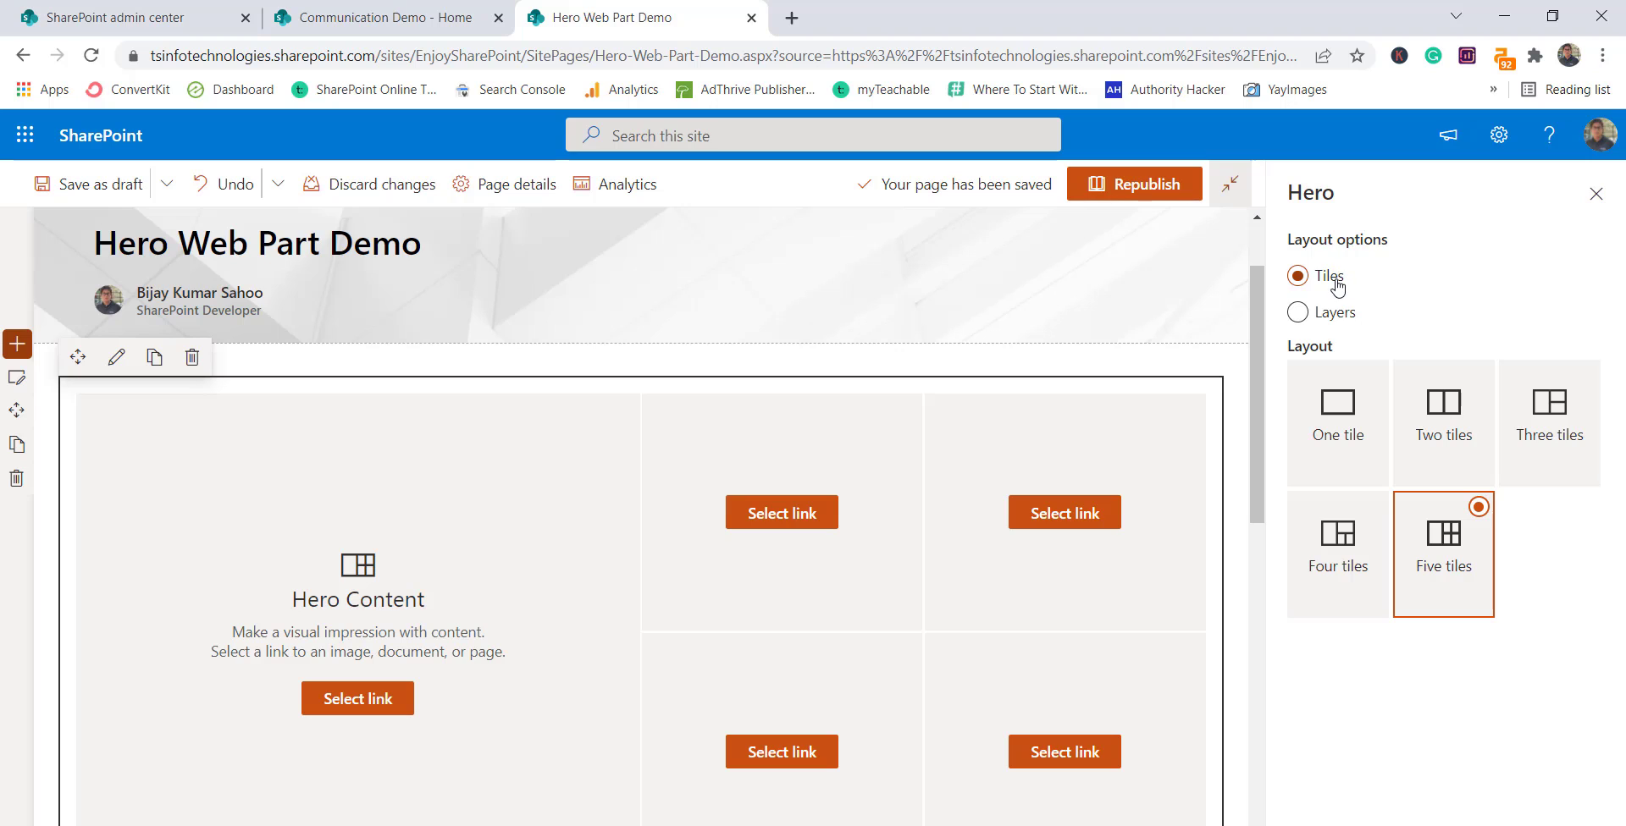
click(1365, 385)
click(1478, 377)
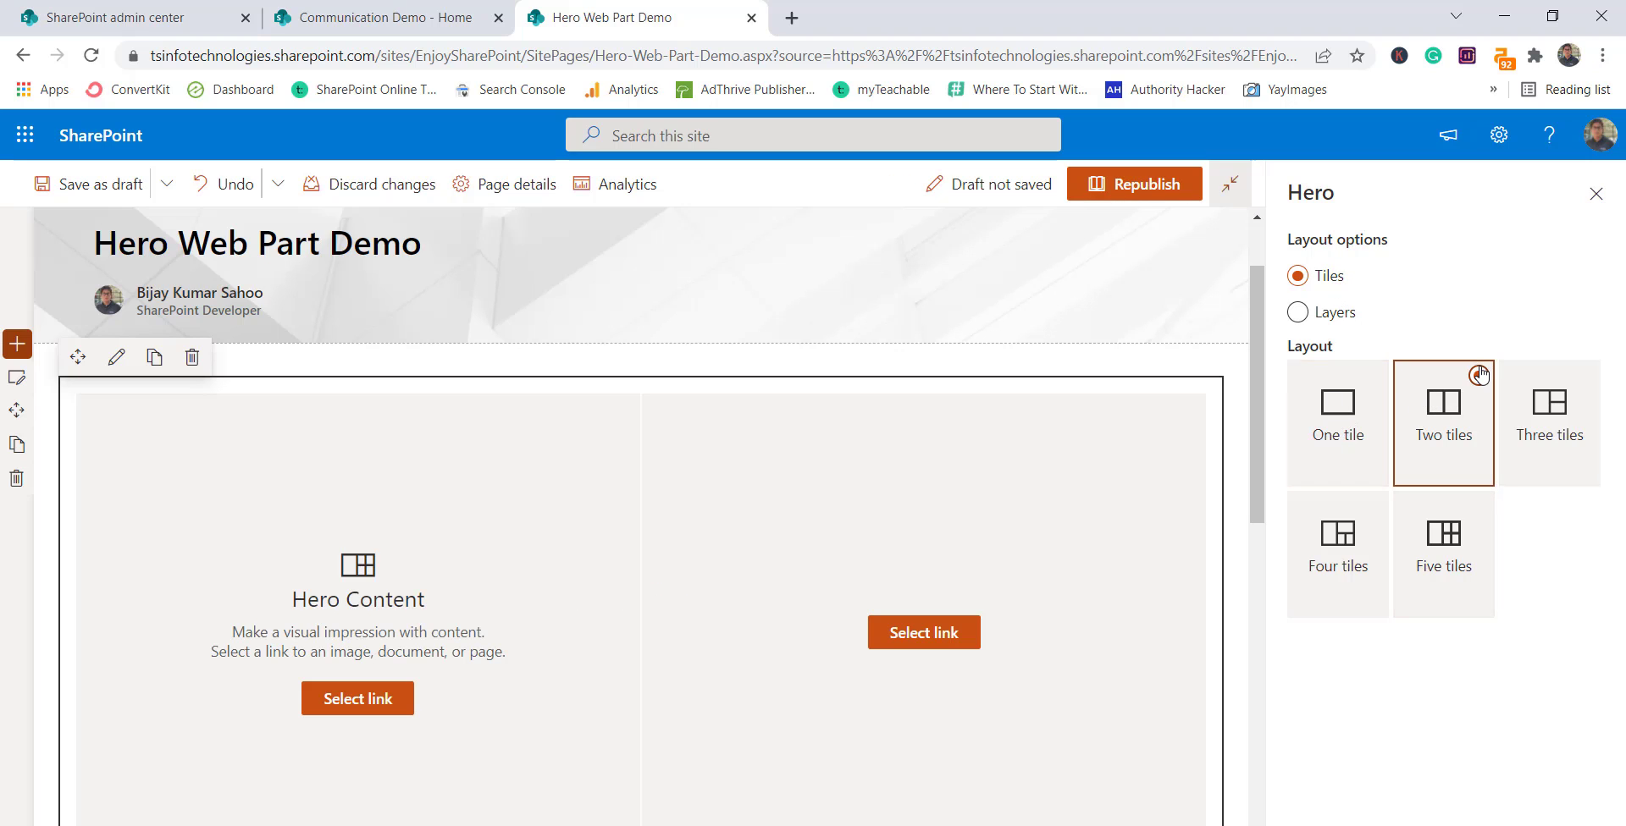
click(1580, 379)
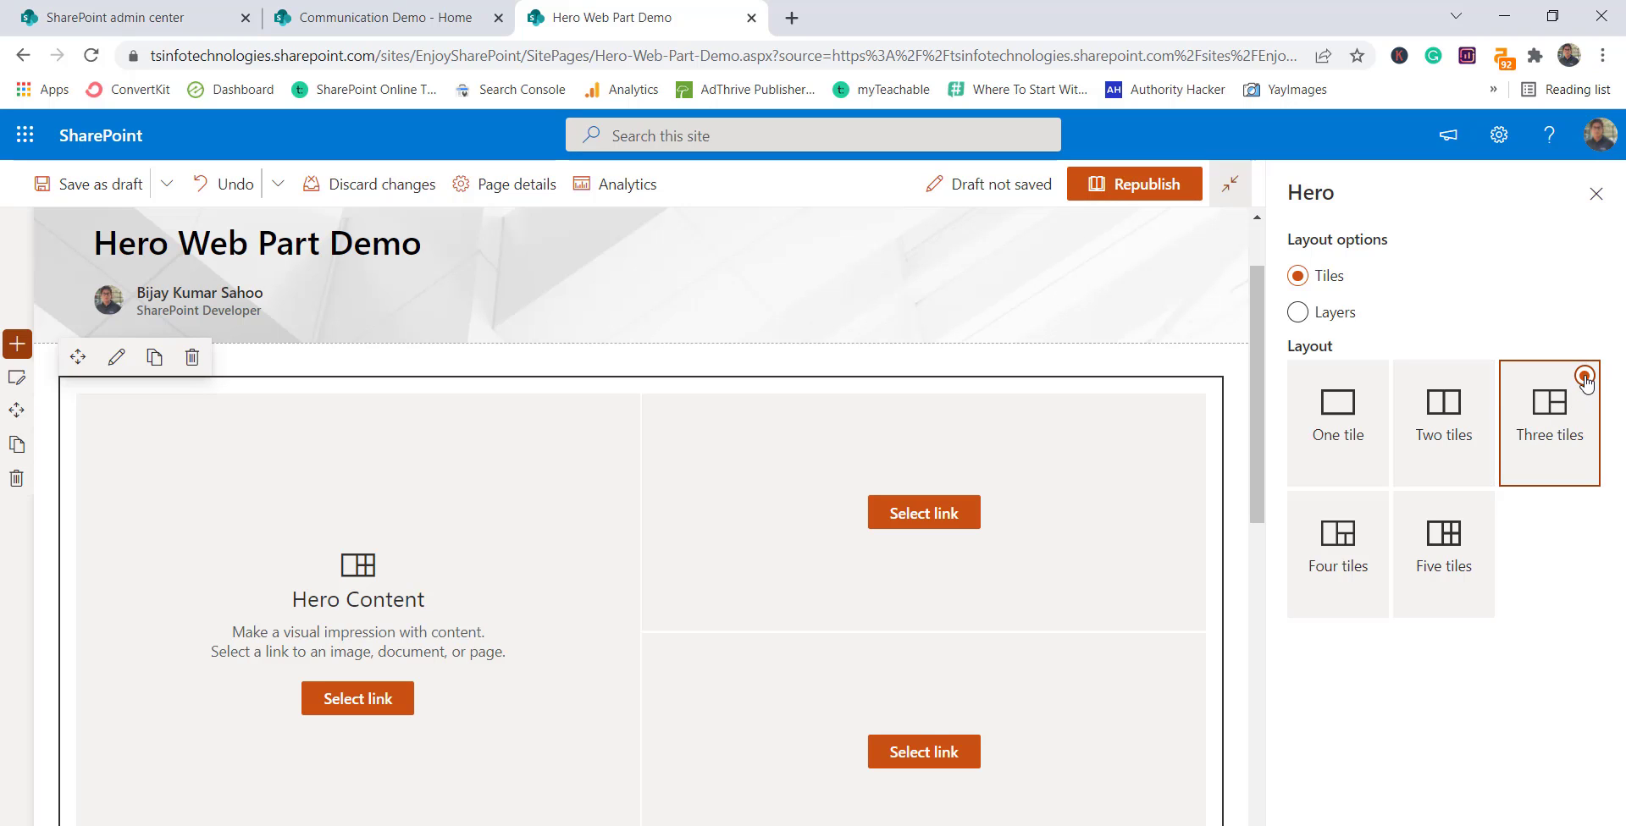
click(1374, 507)
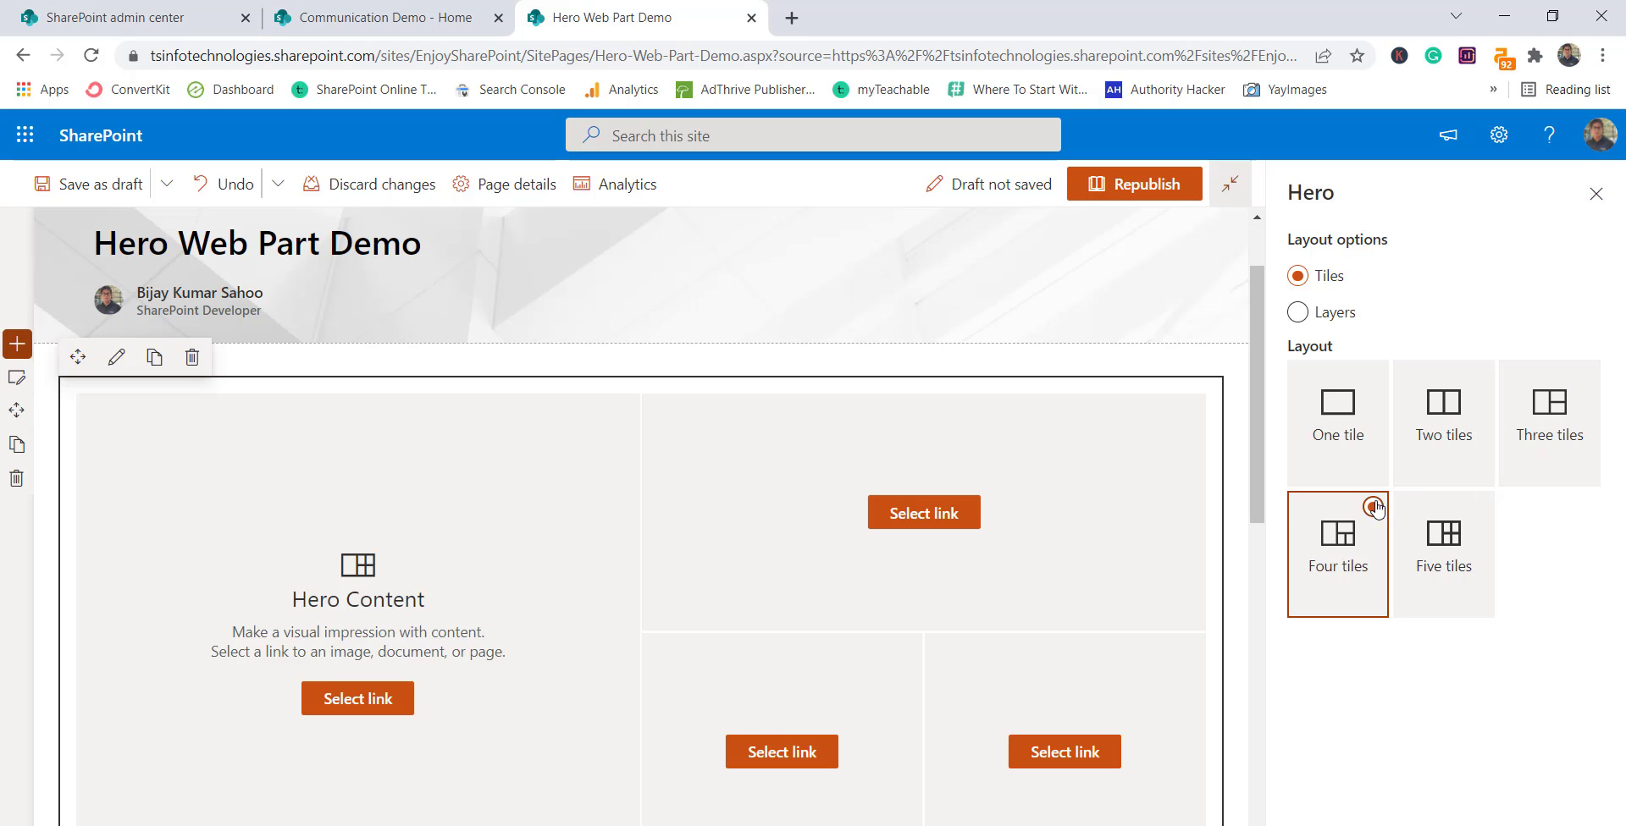
scroll(884, 443, down, 3)
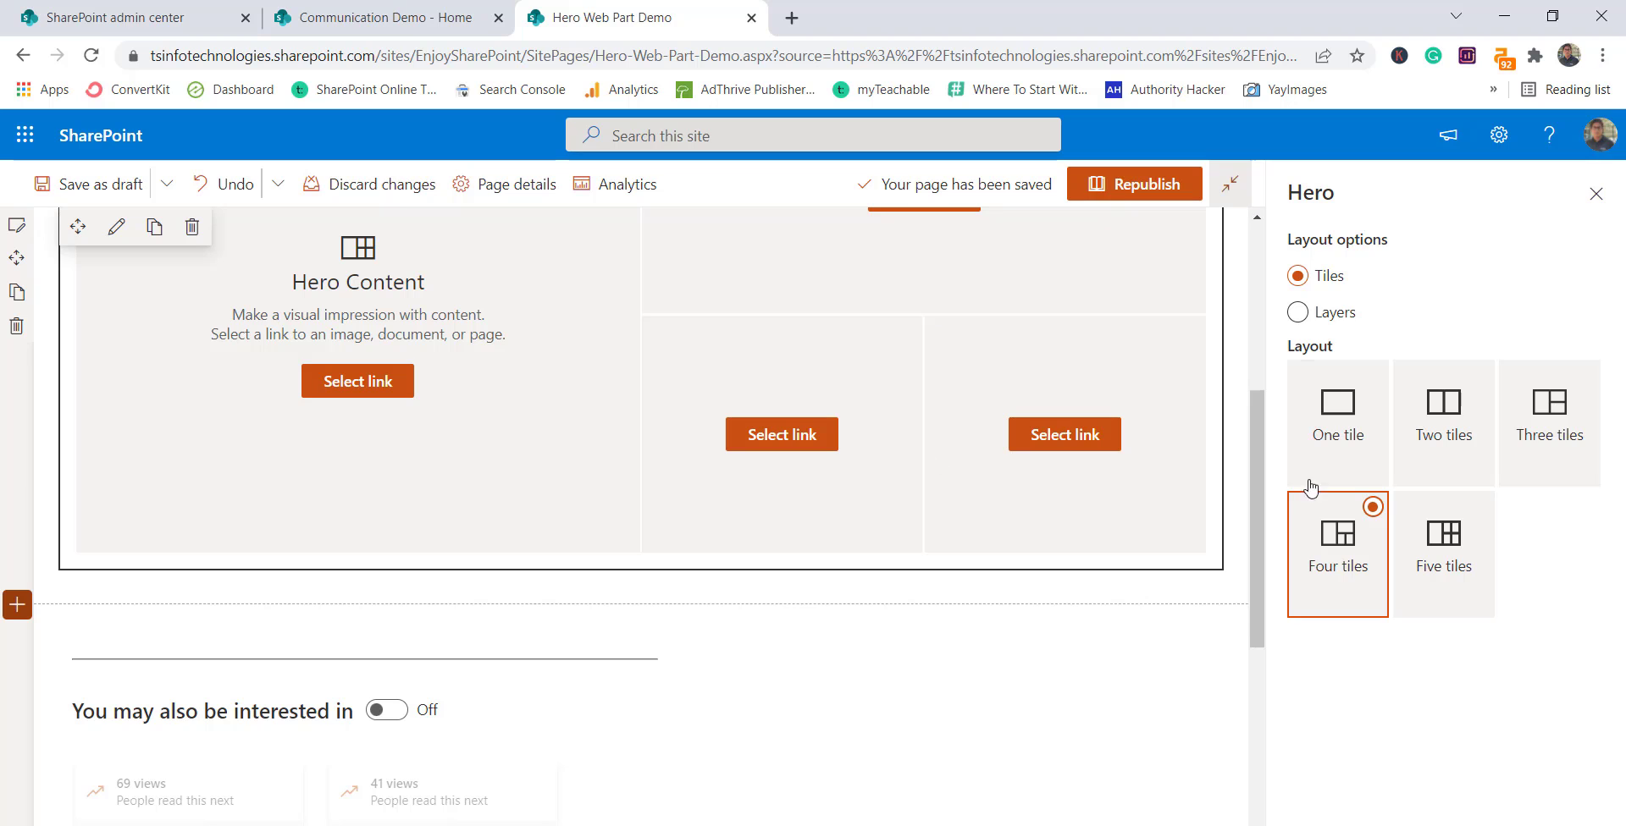
click(1475, 511)
scroll(652, 777, up, 3)
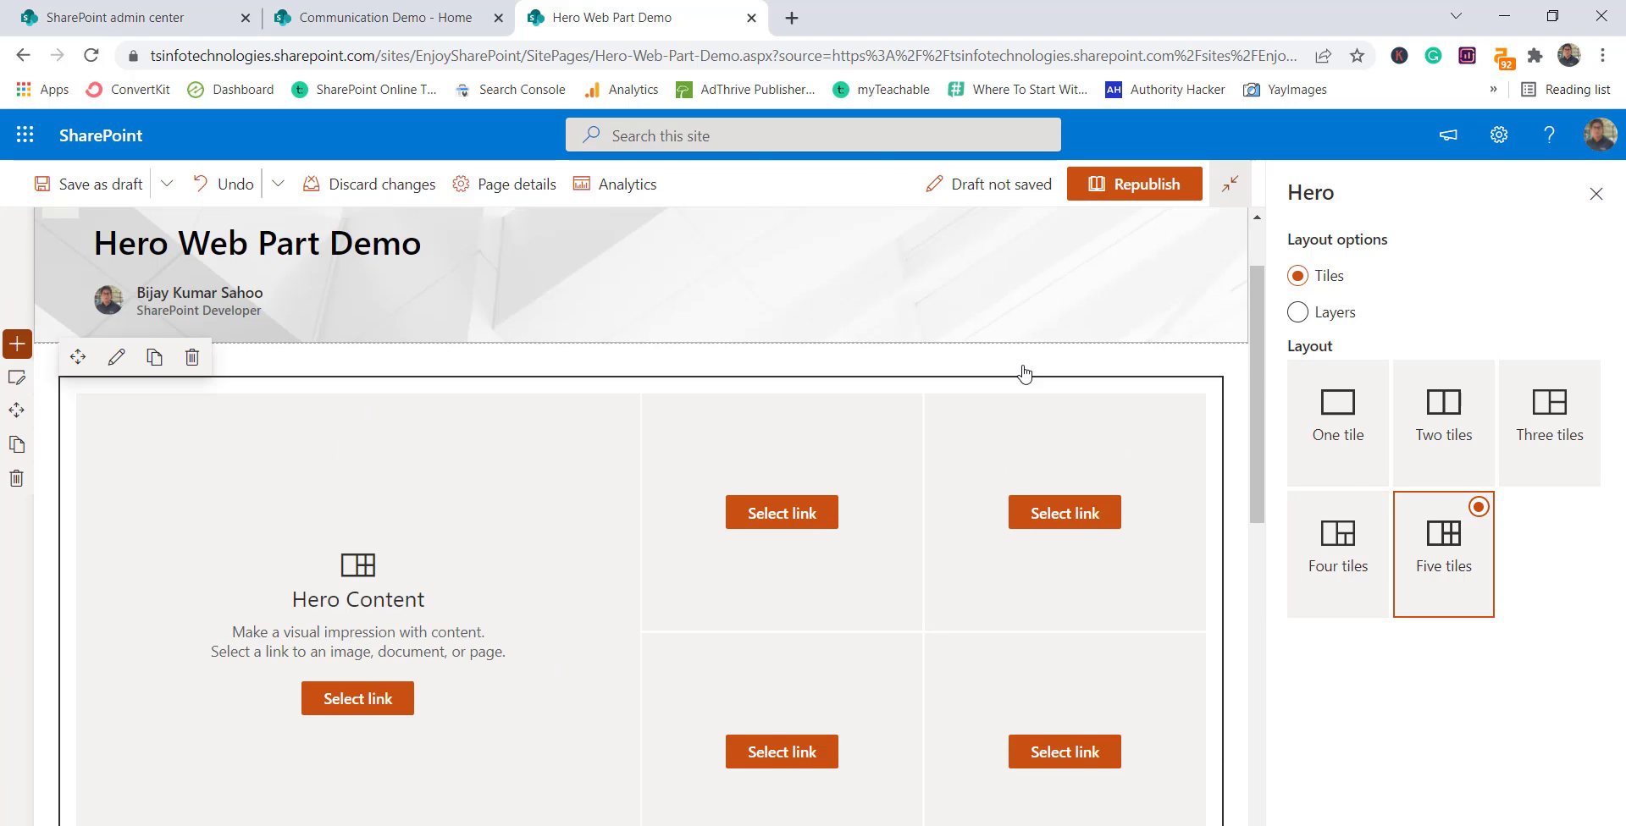
Step: Try the Hero web part's Layers option with one and two layers and return it to the five-tile layout
click(1300, 313)
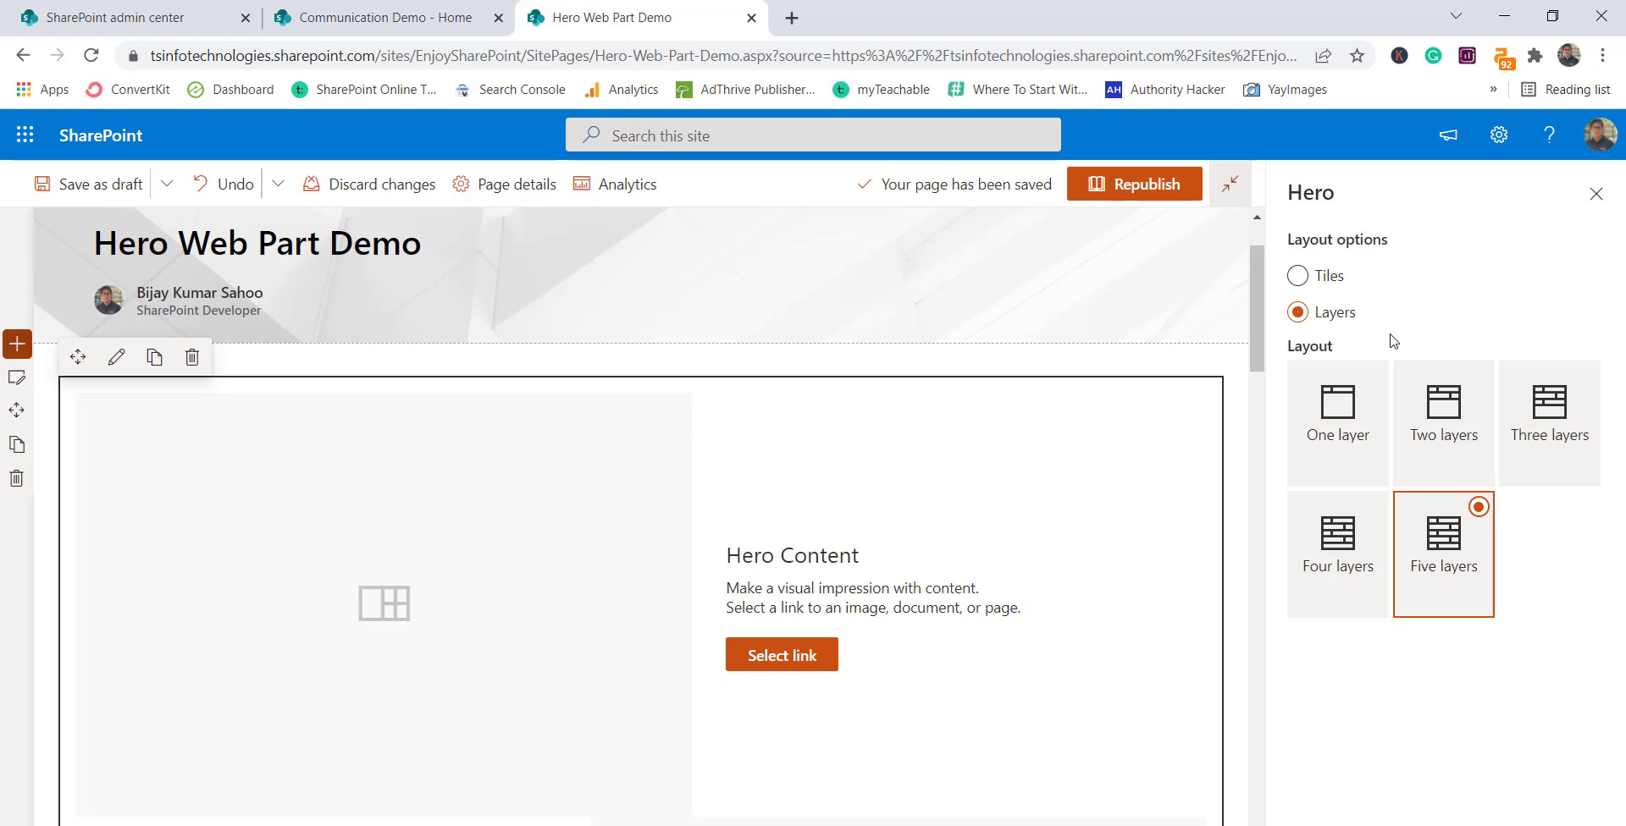
click(1292, 456)
scroll(694, 768, down, 3)
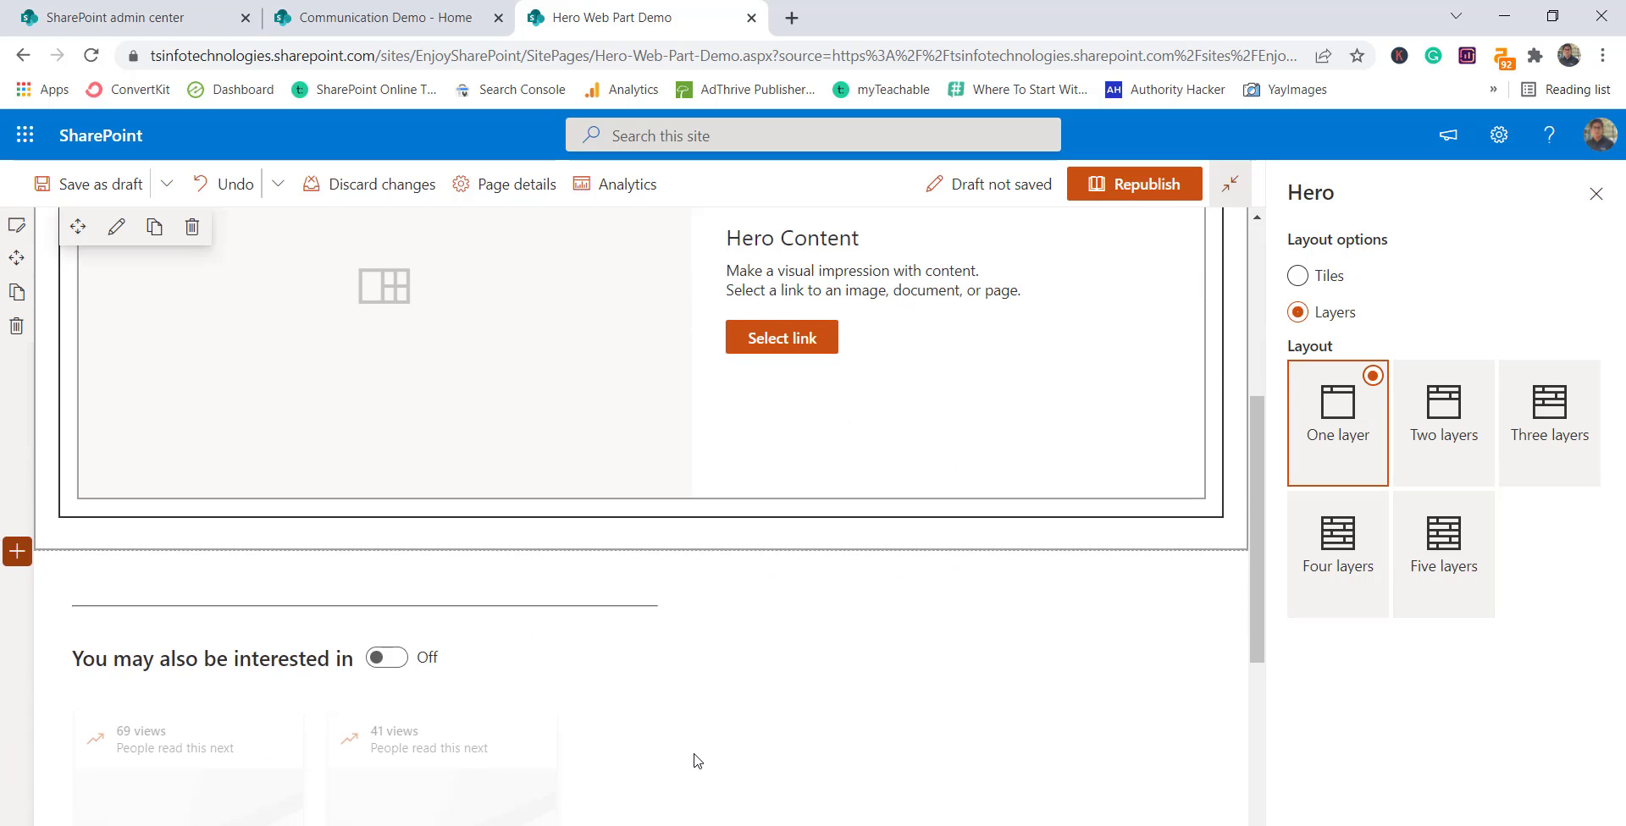
scroll(698, 763, up, 2)
click(1453, 473)
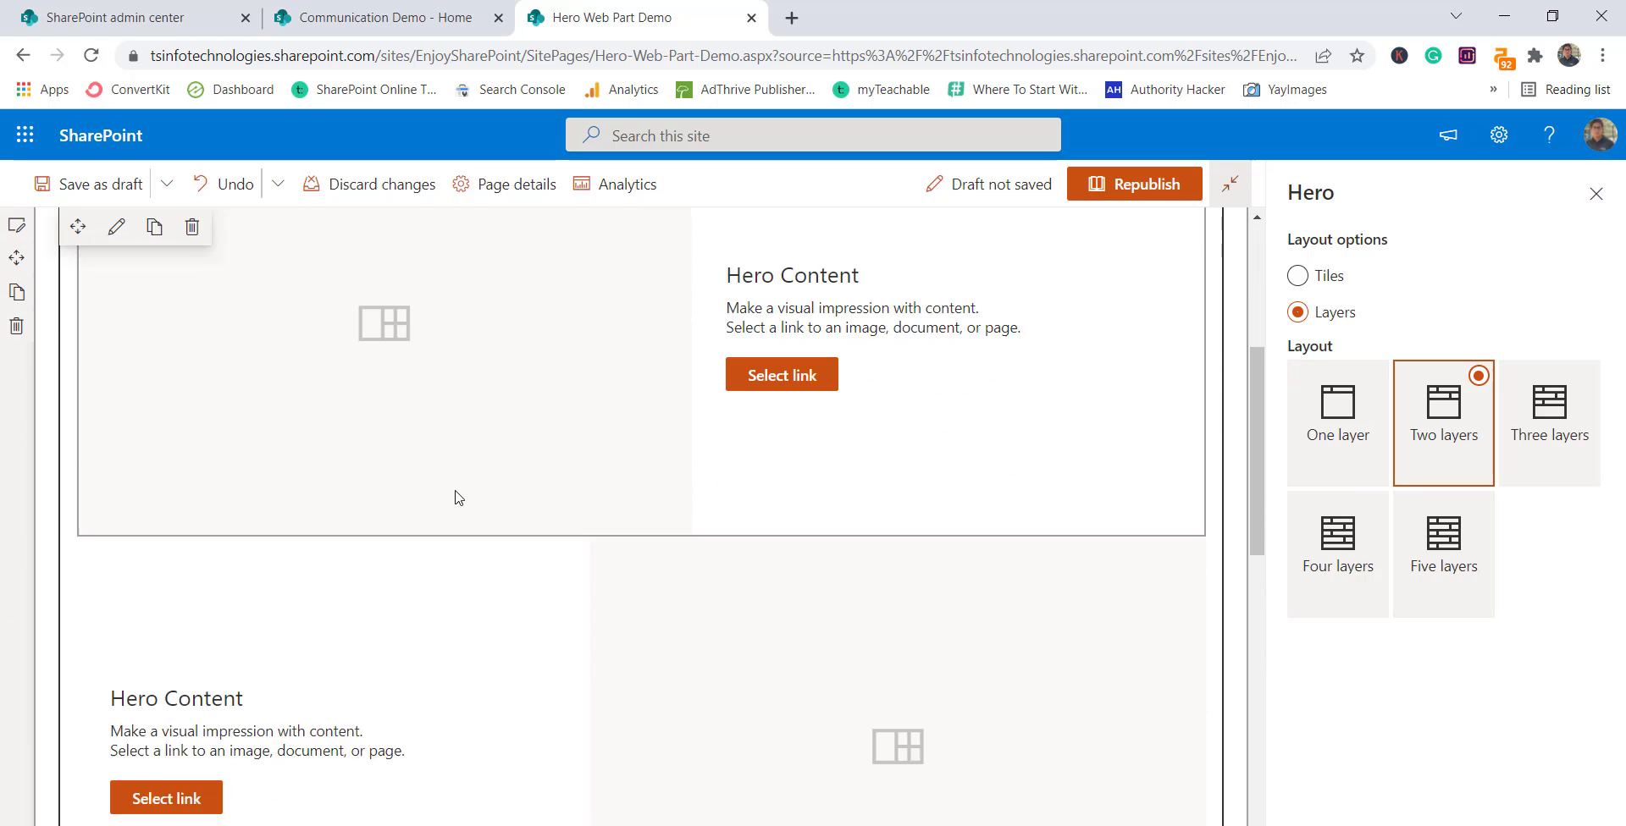
scroll(737, 487, down, 1)
scroll(923, 588, up, 5)
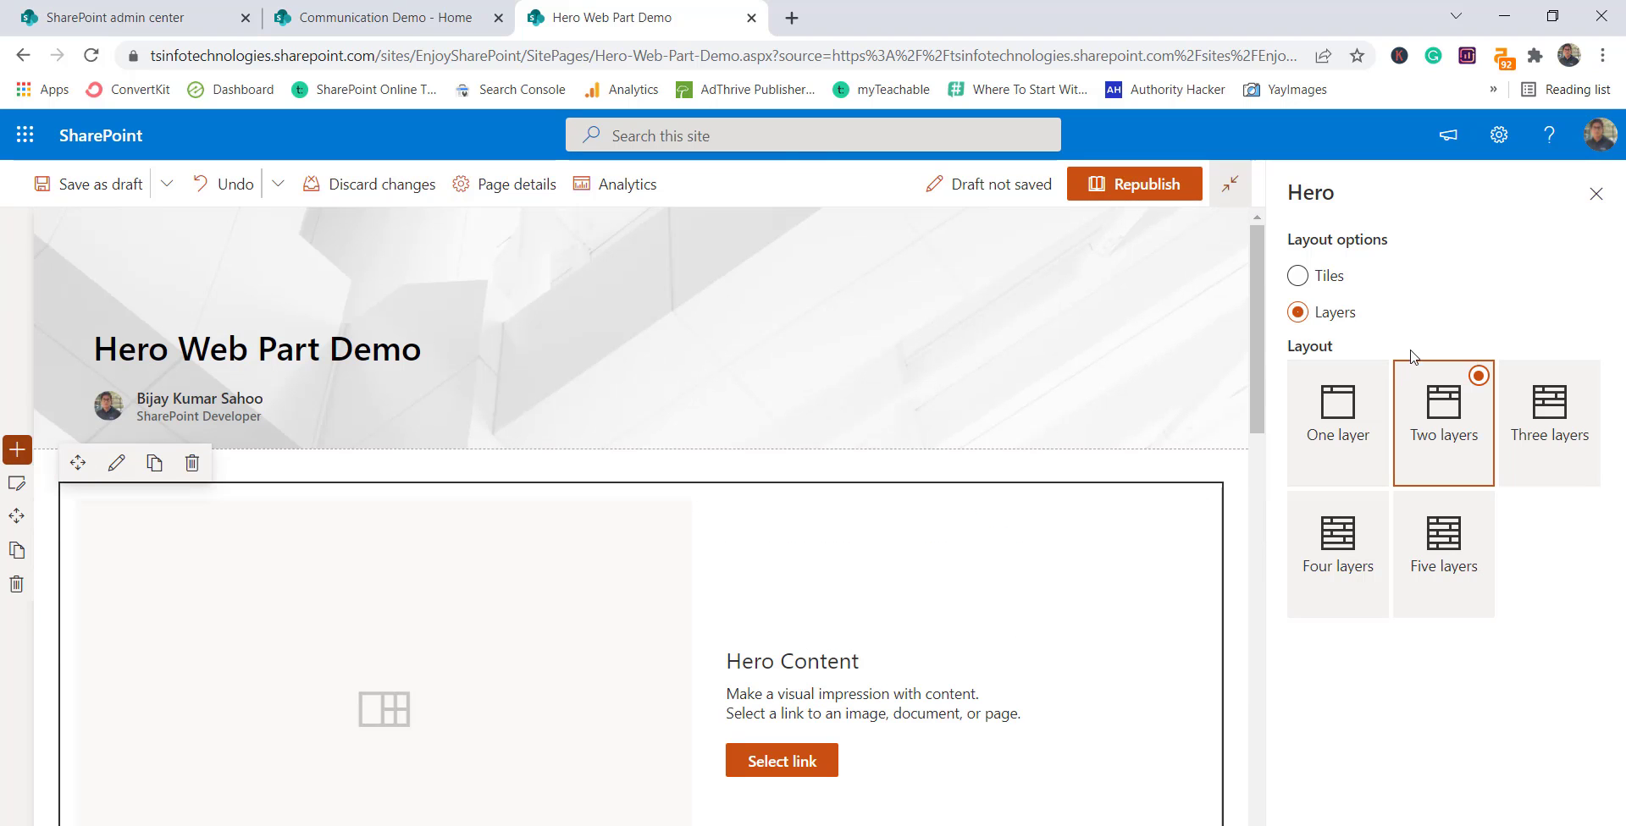
click(1298, 278)
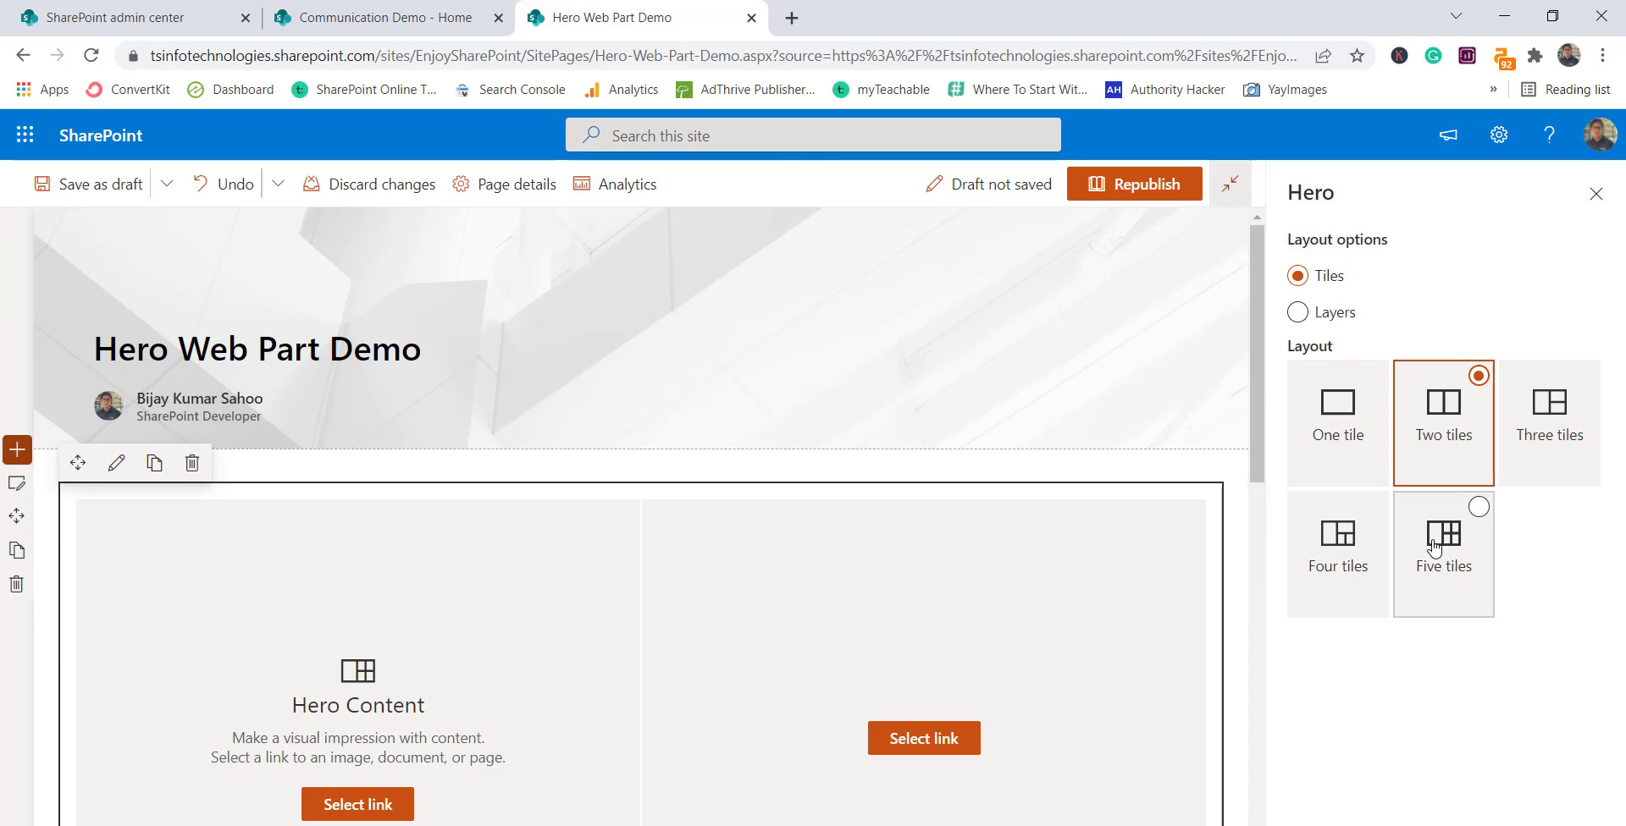
click(1478, 511)
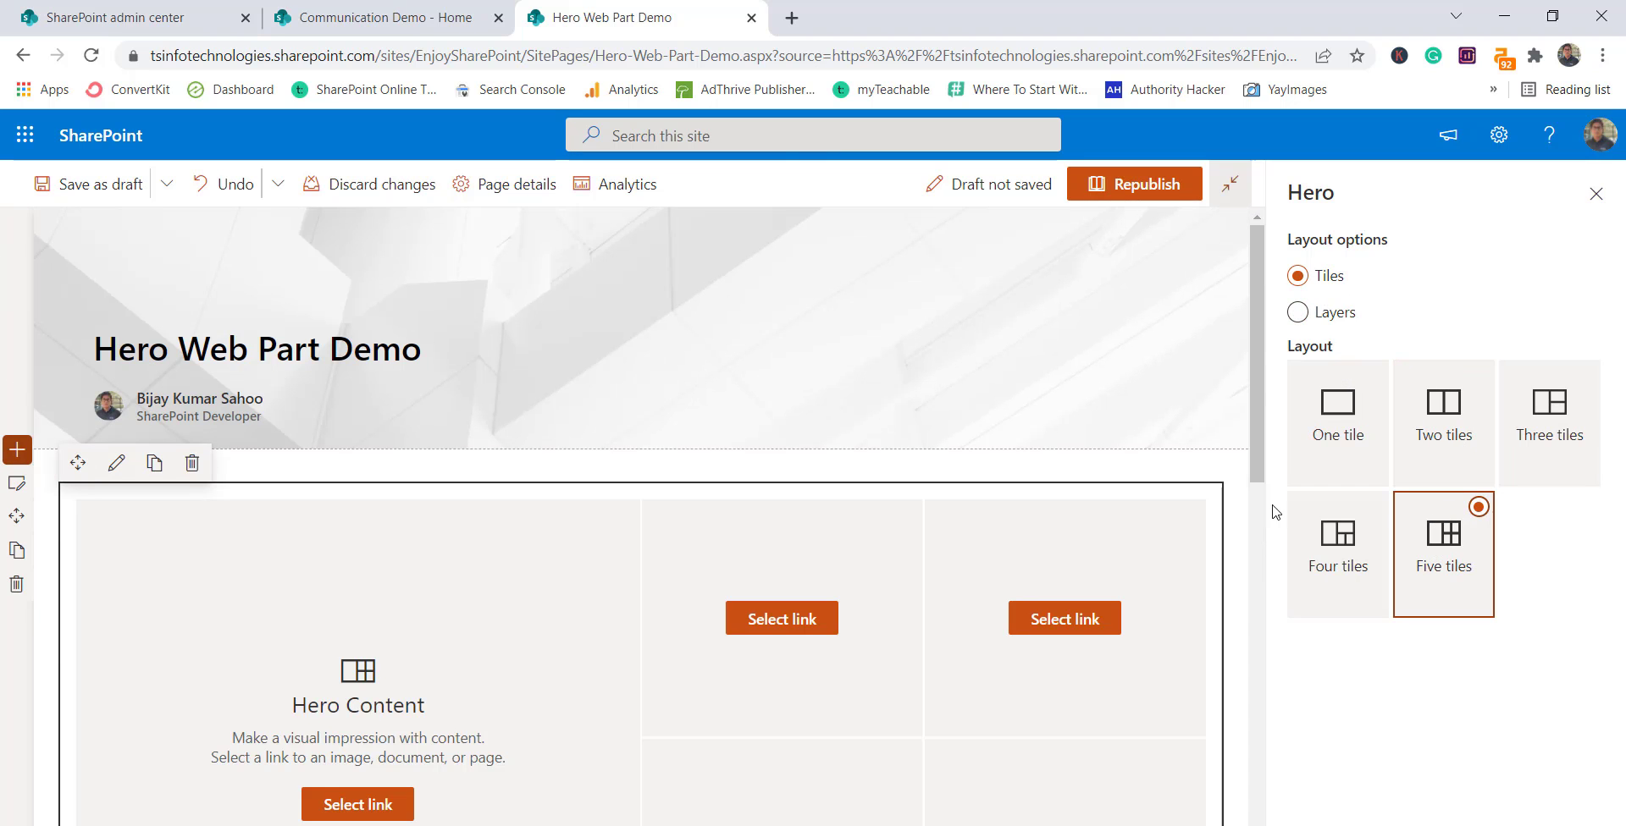
click(1595, 194)
Step: Insert the stock image of a pink beach with turquoise waves into the large hero tile
scroll(624, 465, down, 4)
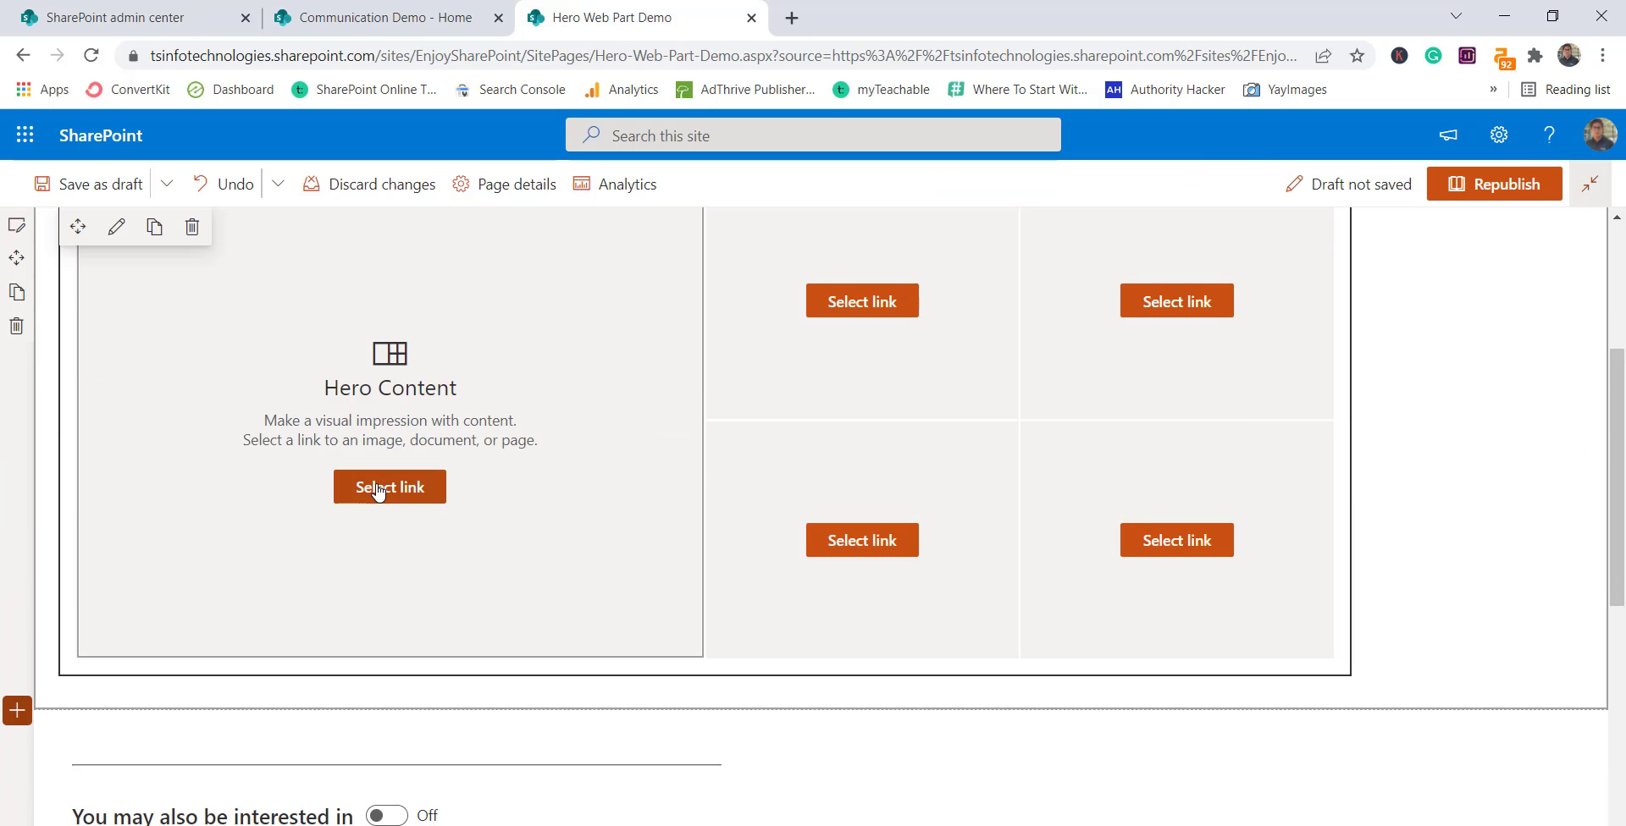
click(378, 490)
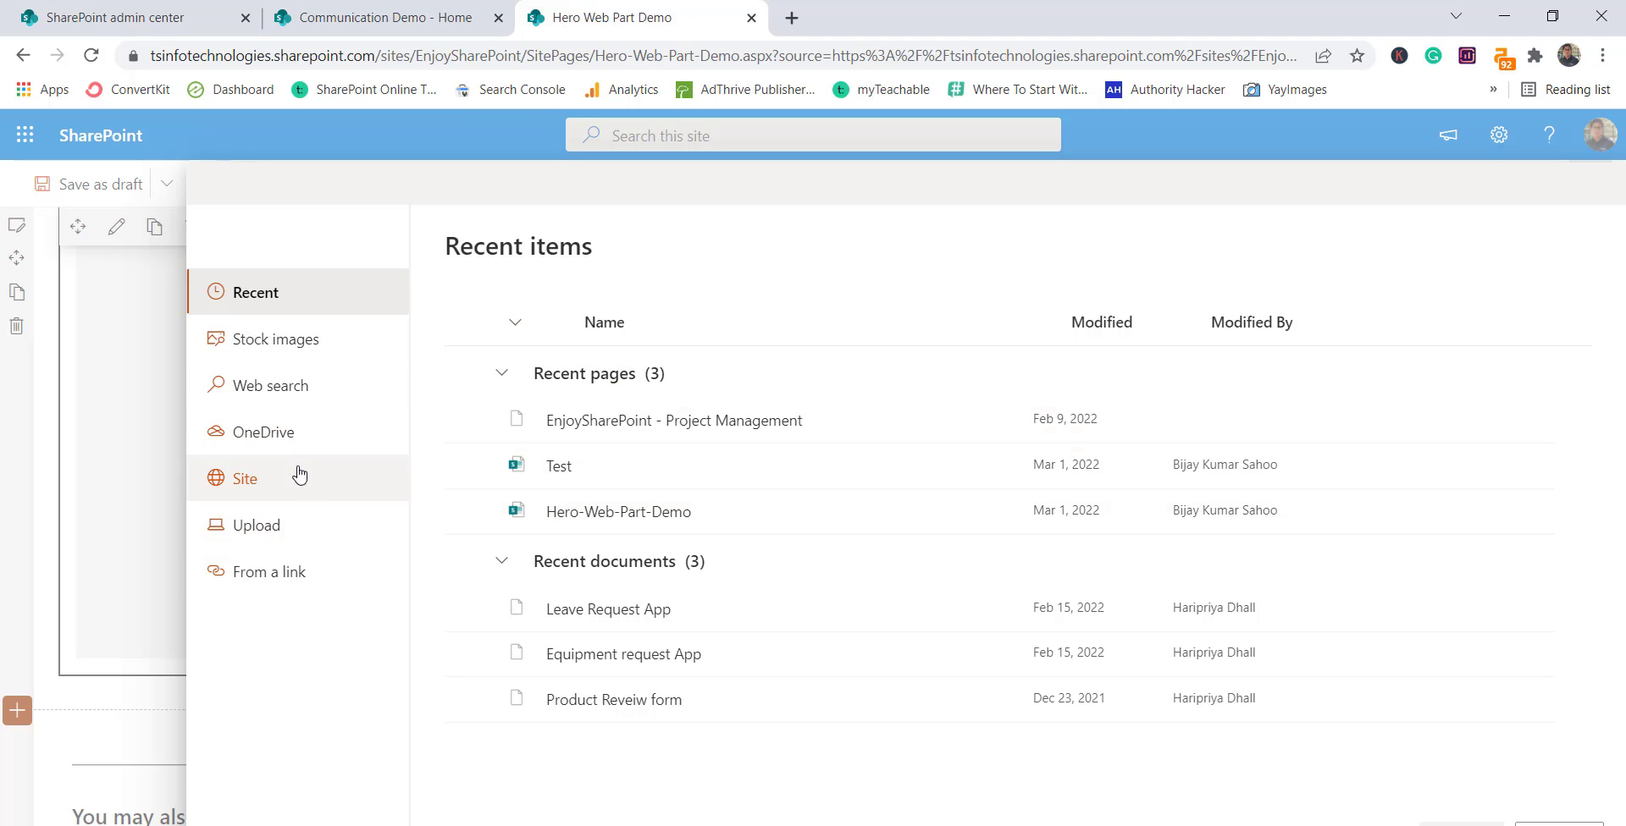
click(271, 576)
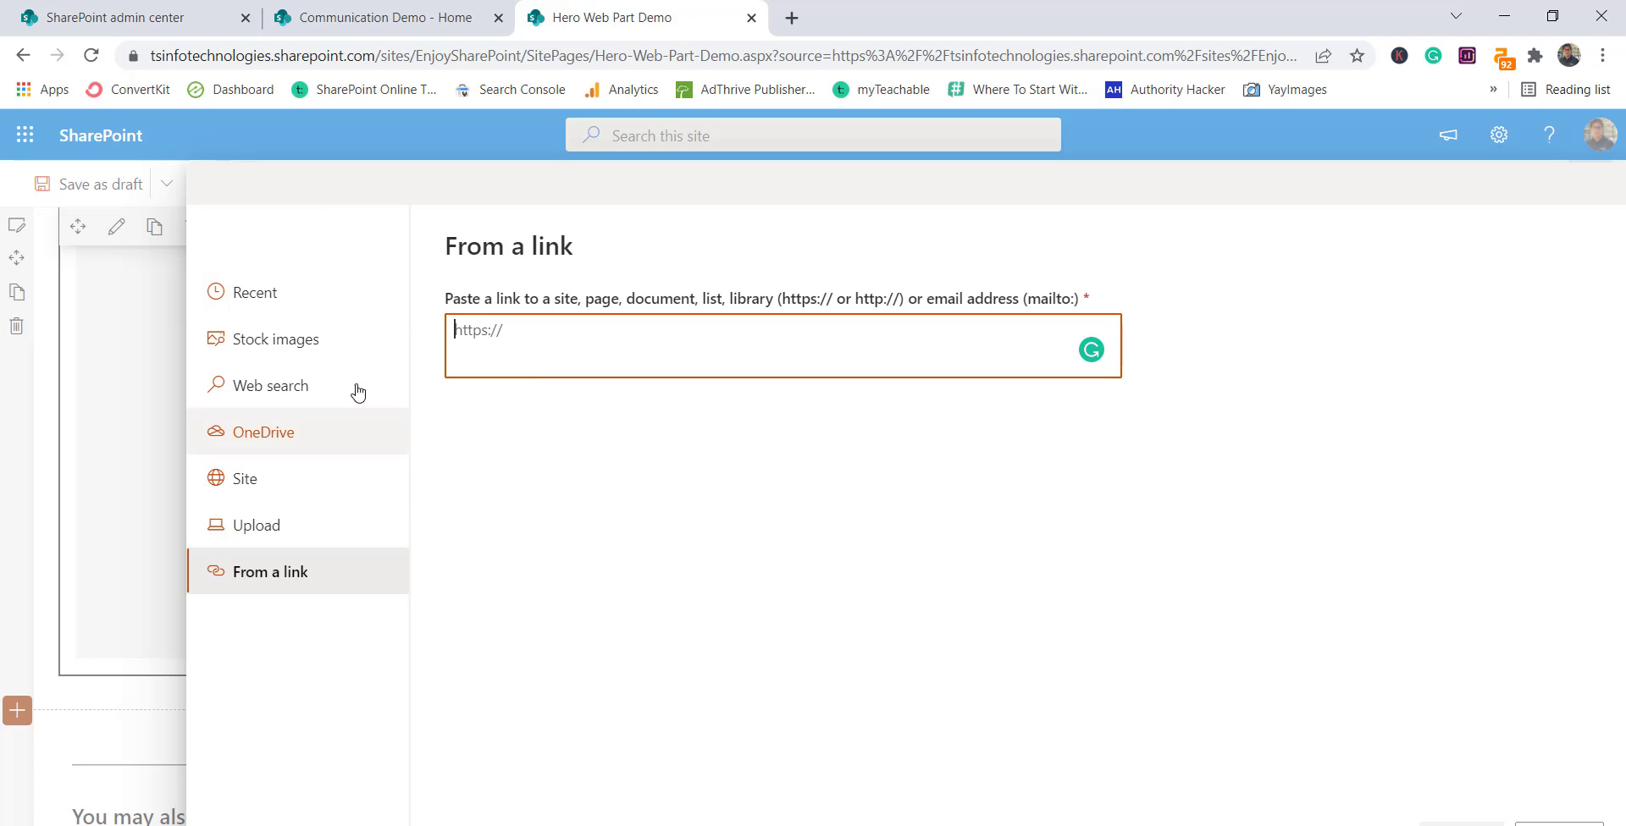
click(280, 491)
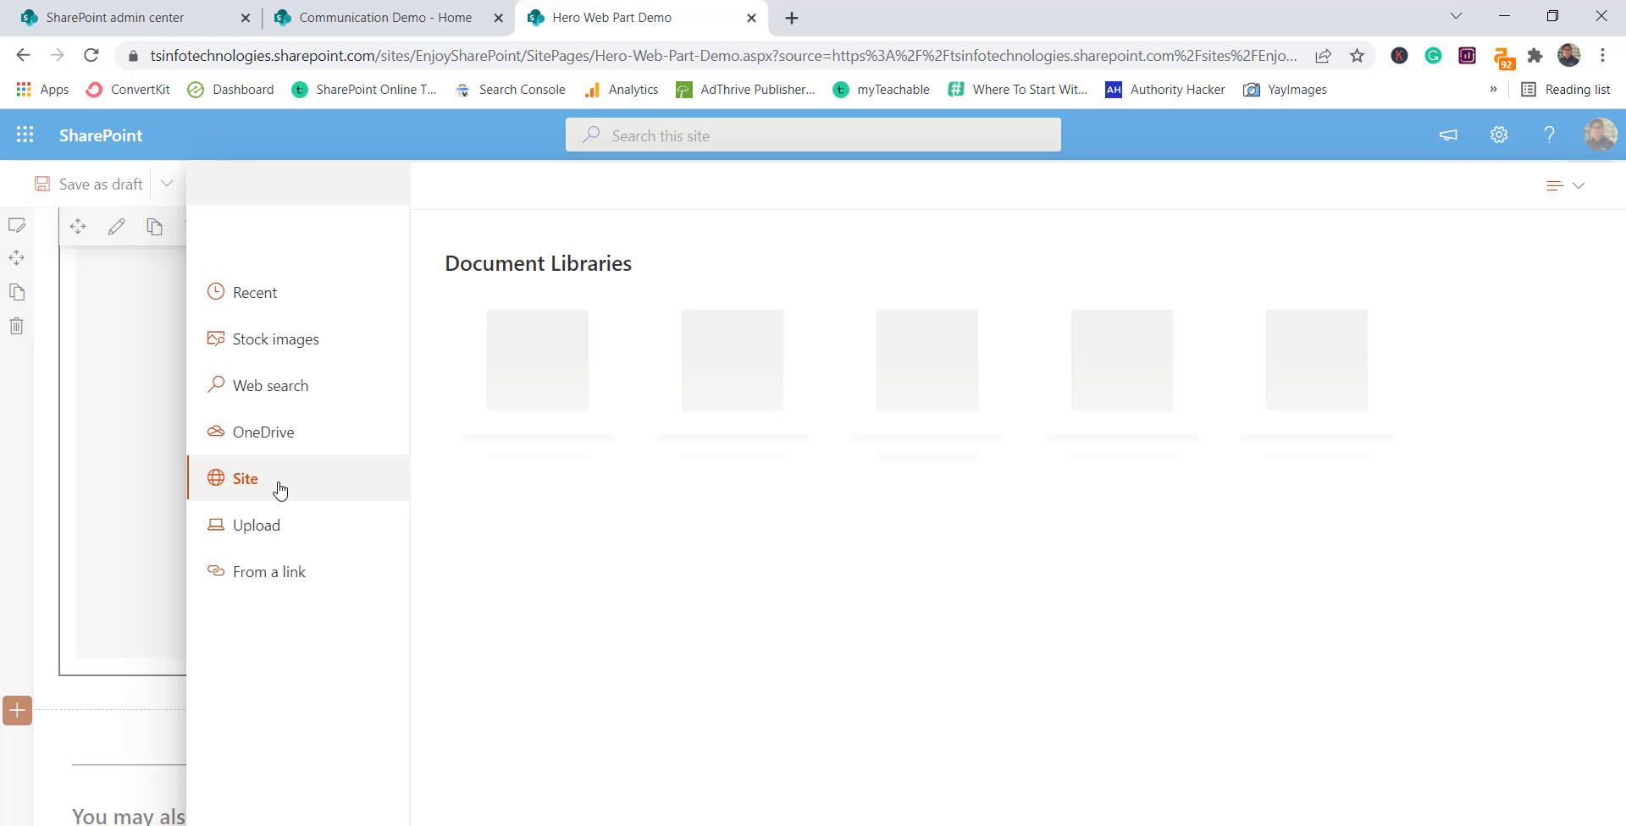
click(300, 343)
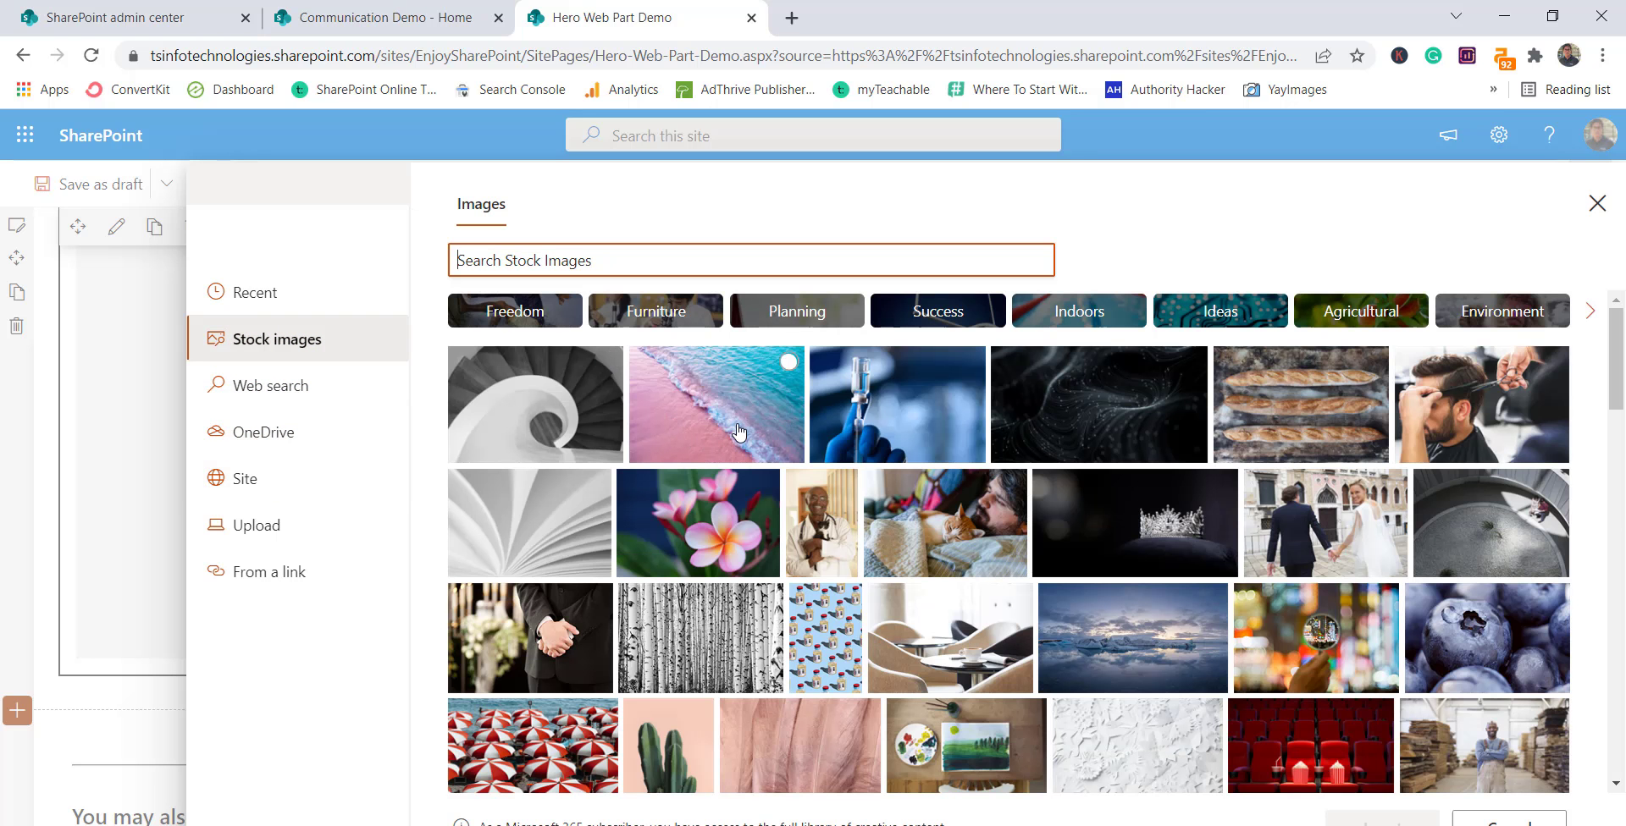
click(739, 432)
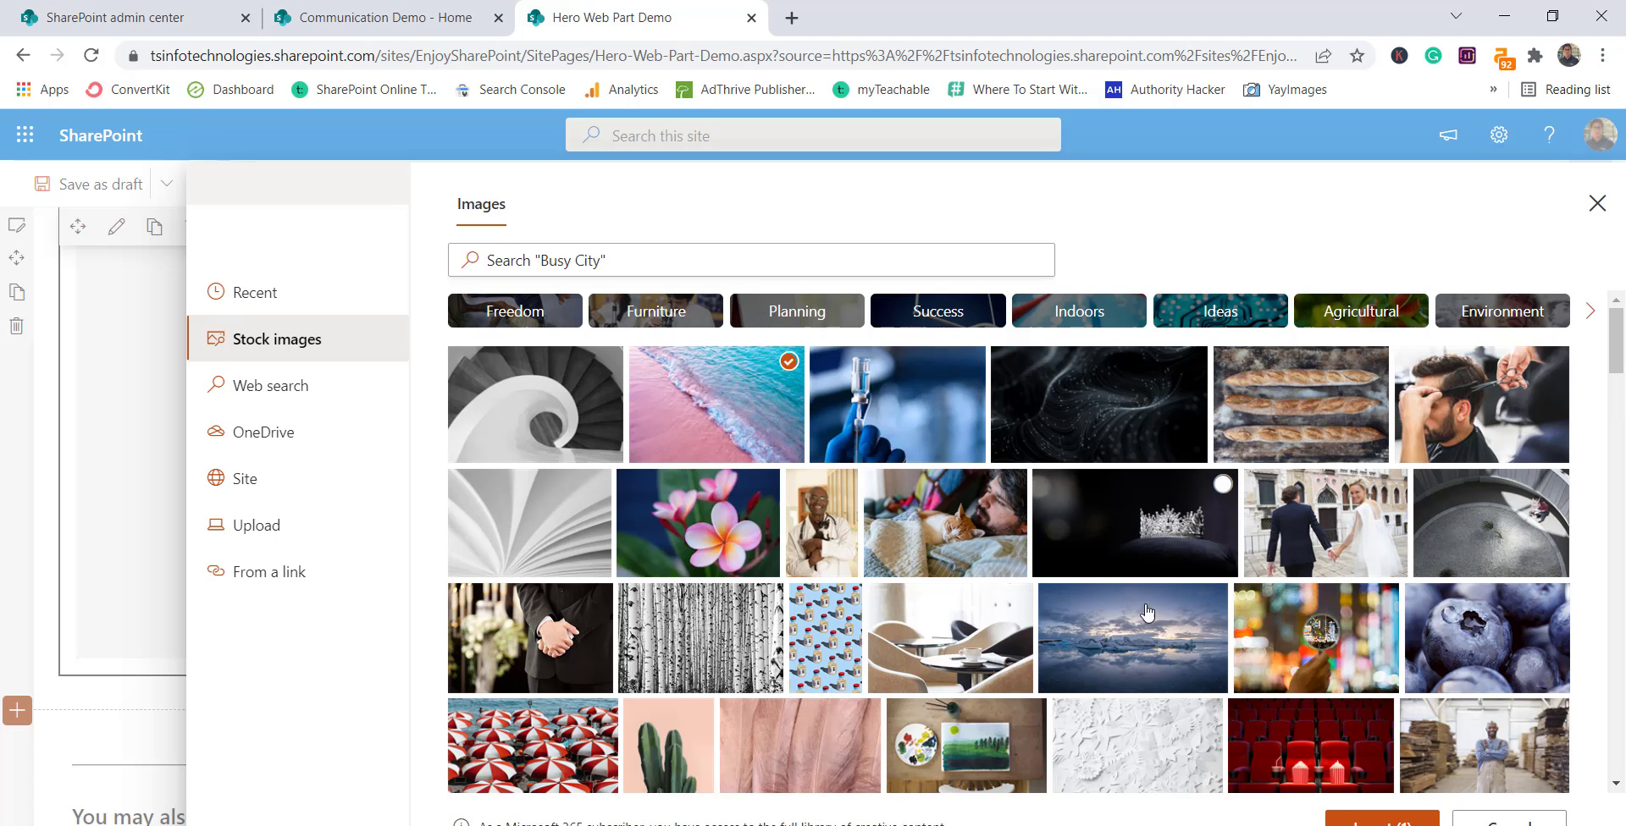
click(1382, 820)
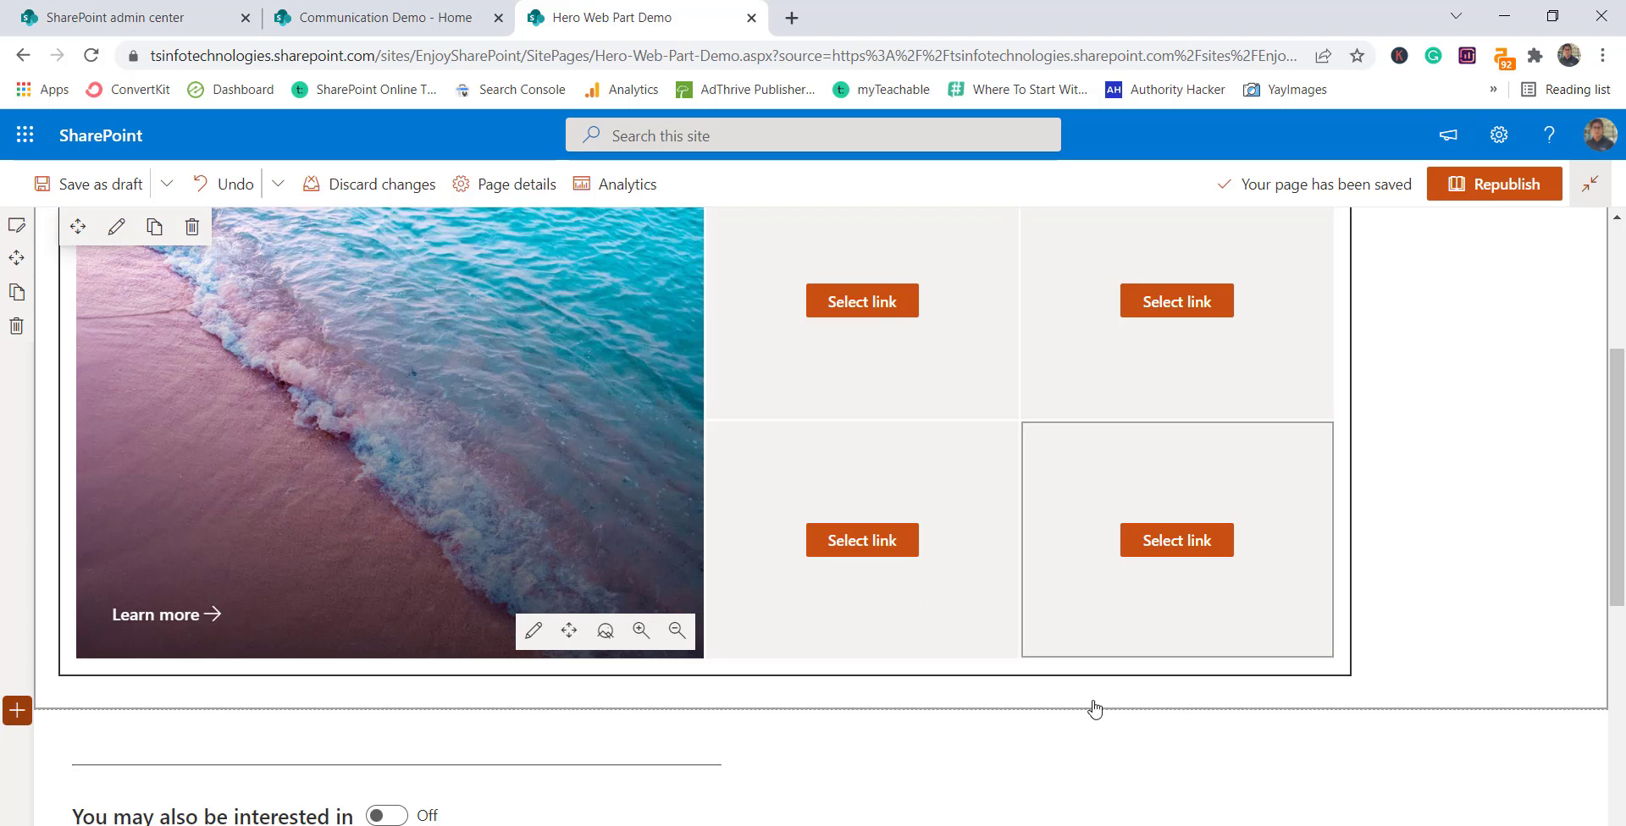
Step: Give the beach image tile the title Background Image and turn off showing the title in the layout
click(534, 633)
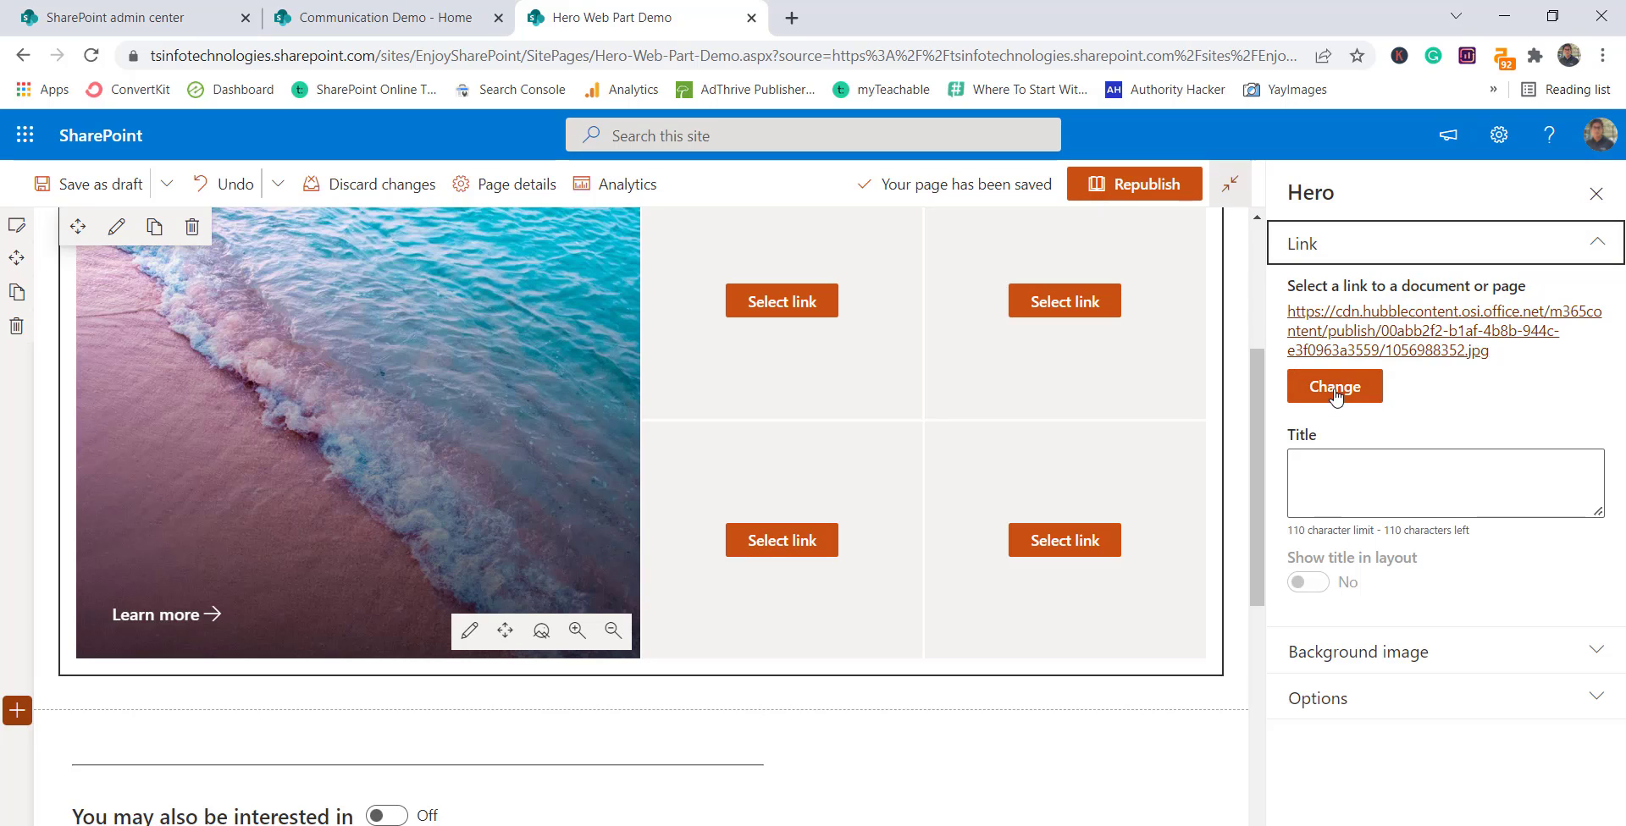
click(1345, 465)
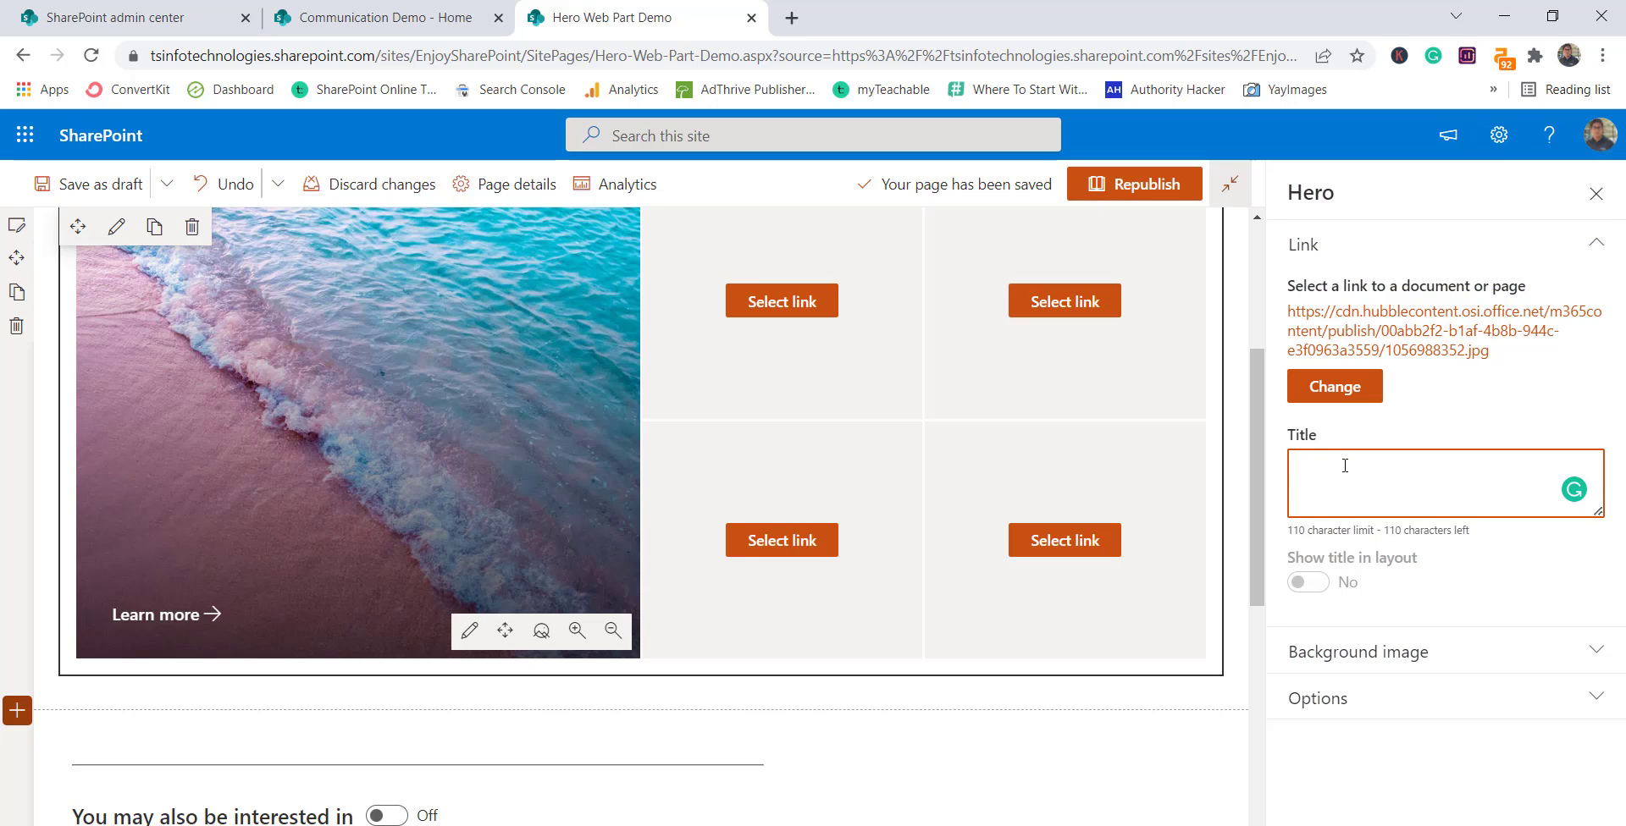
text(Backgroun)
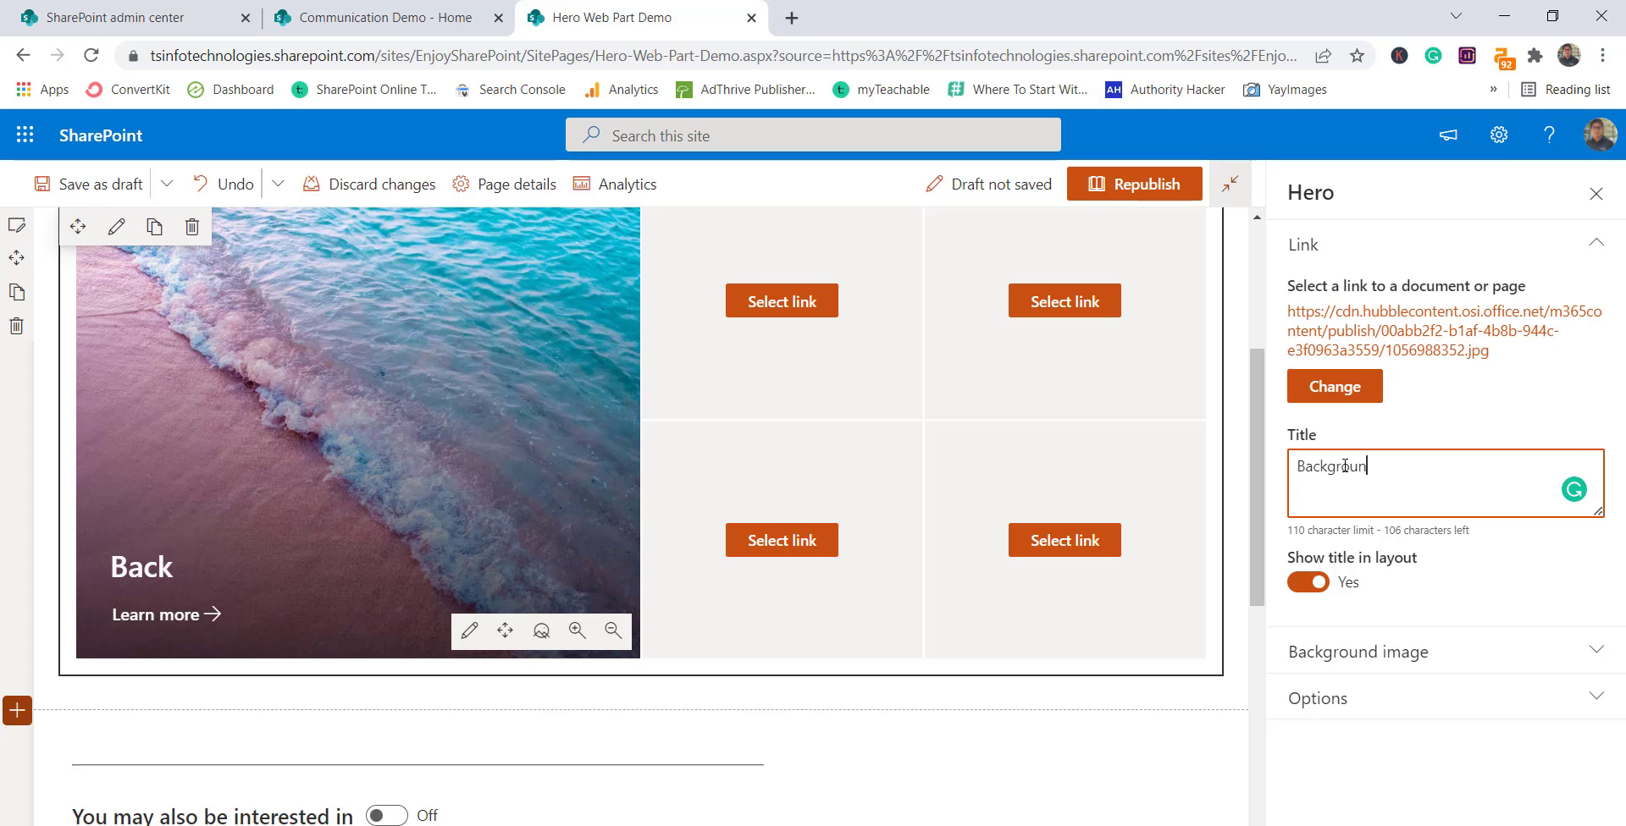
text(d Image)
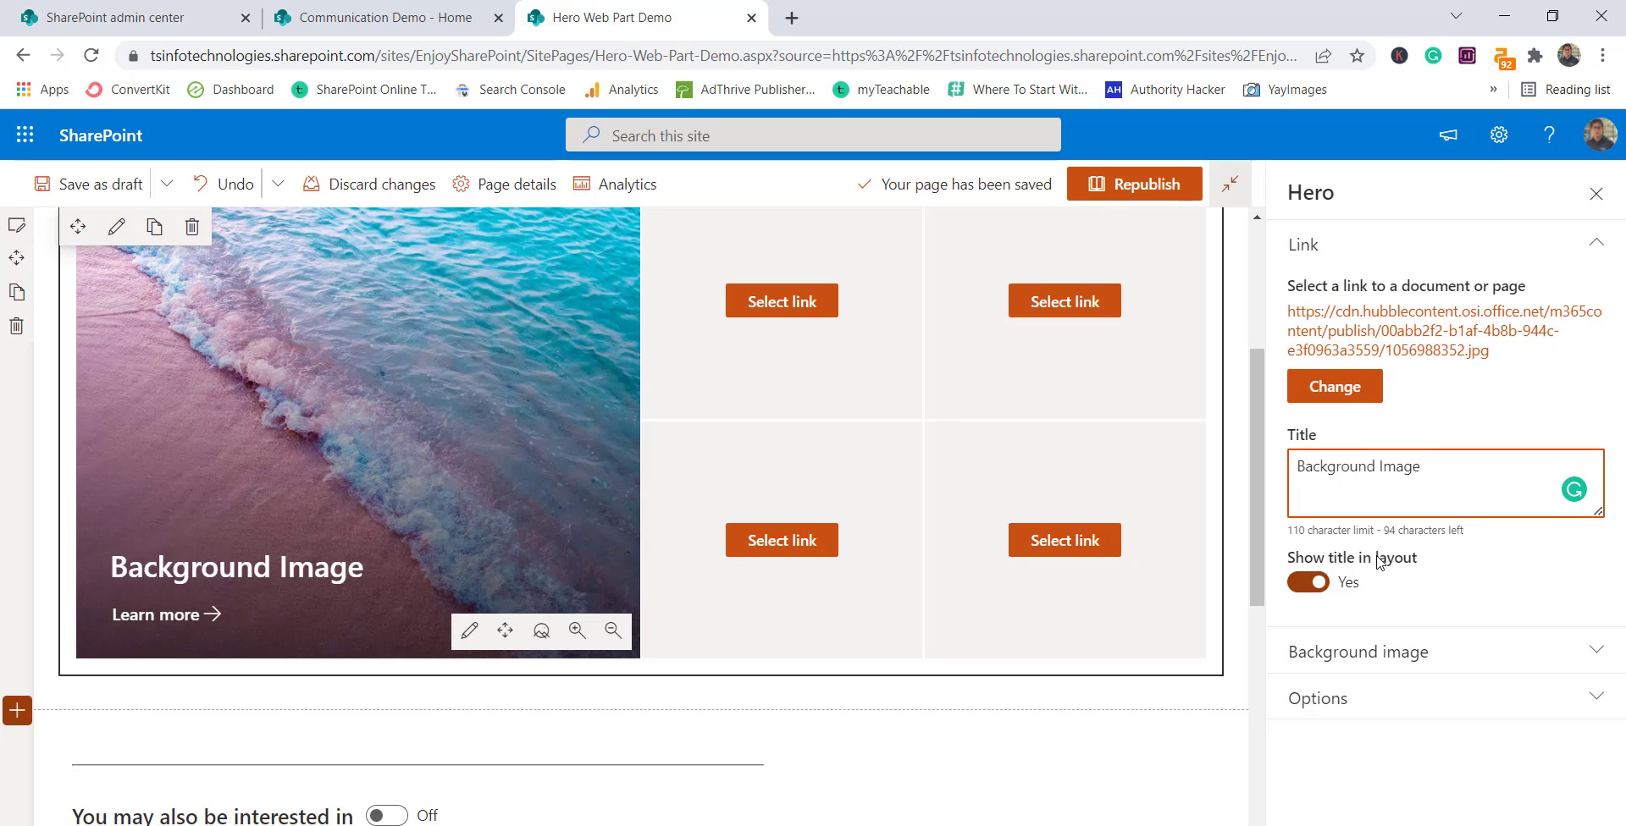
click(1299, 585)
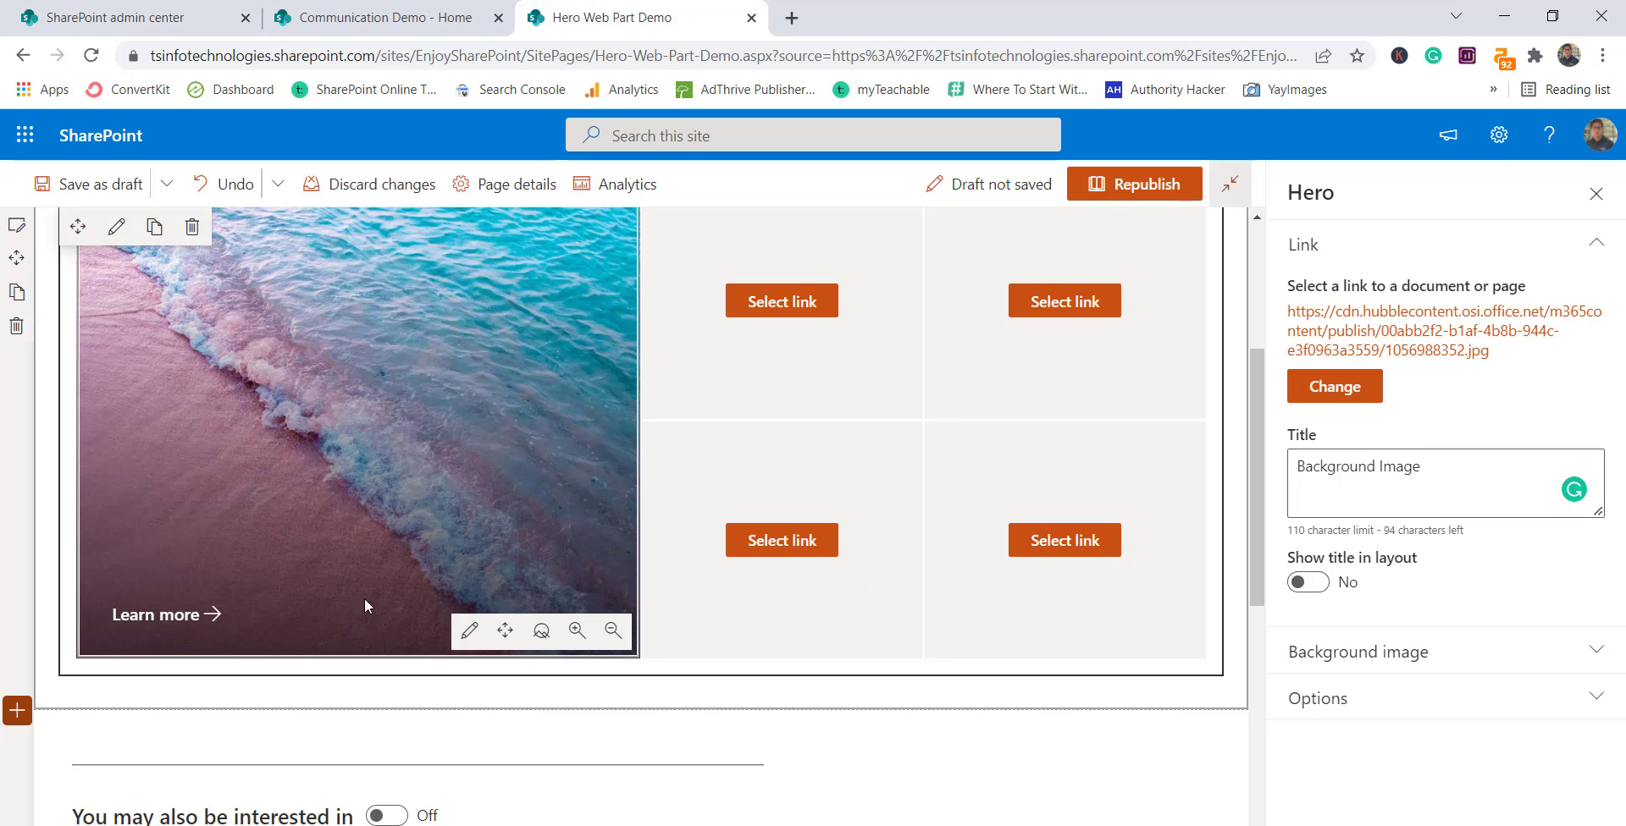
Step: Turn on showing the title in the layout for the large hero tile and expand its background image options
click(1311, 584)
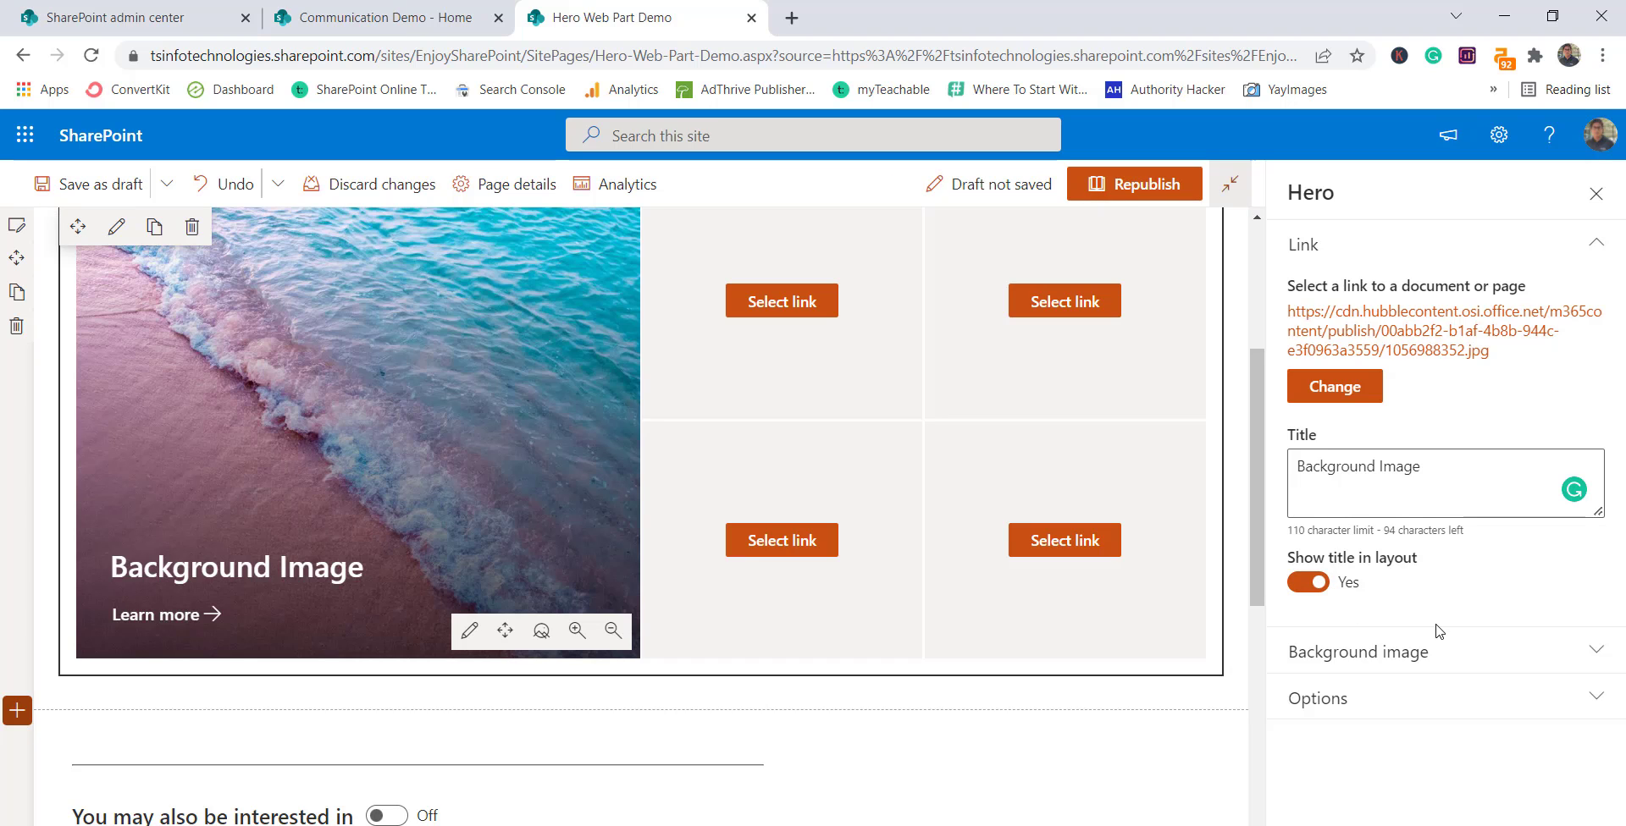
click(1542, 654)
scroll(1425, 530, down, 3)
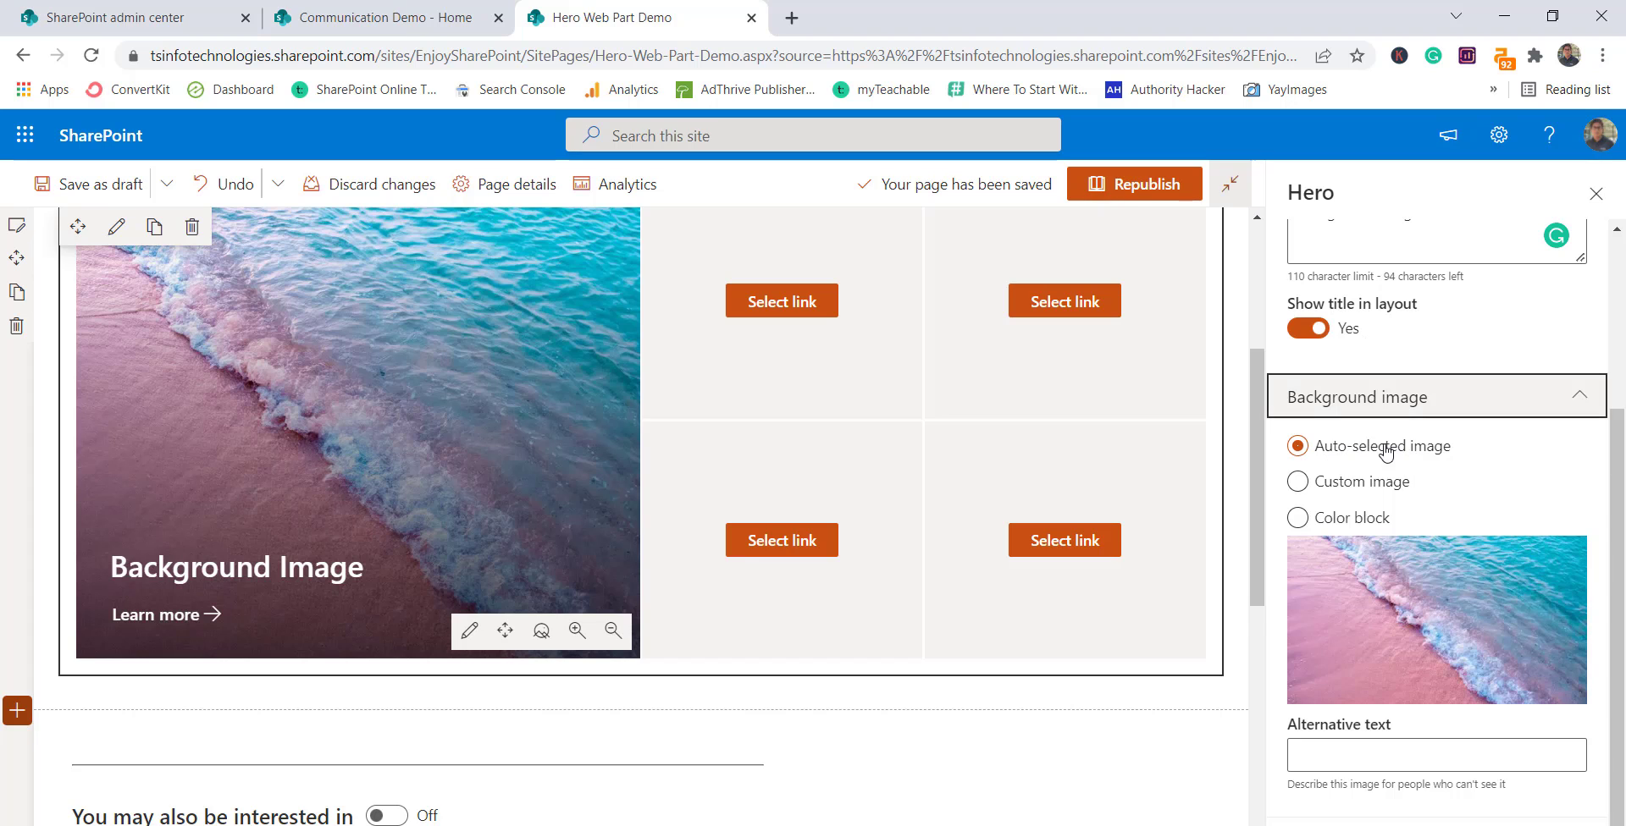
scroll(1359, 318, up, 3)
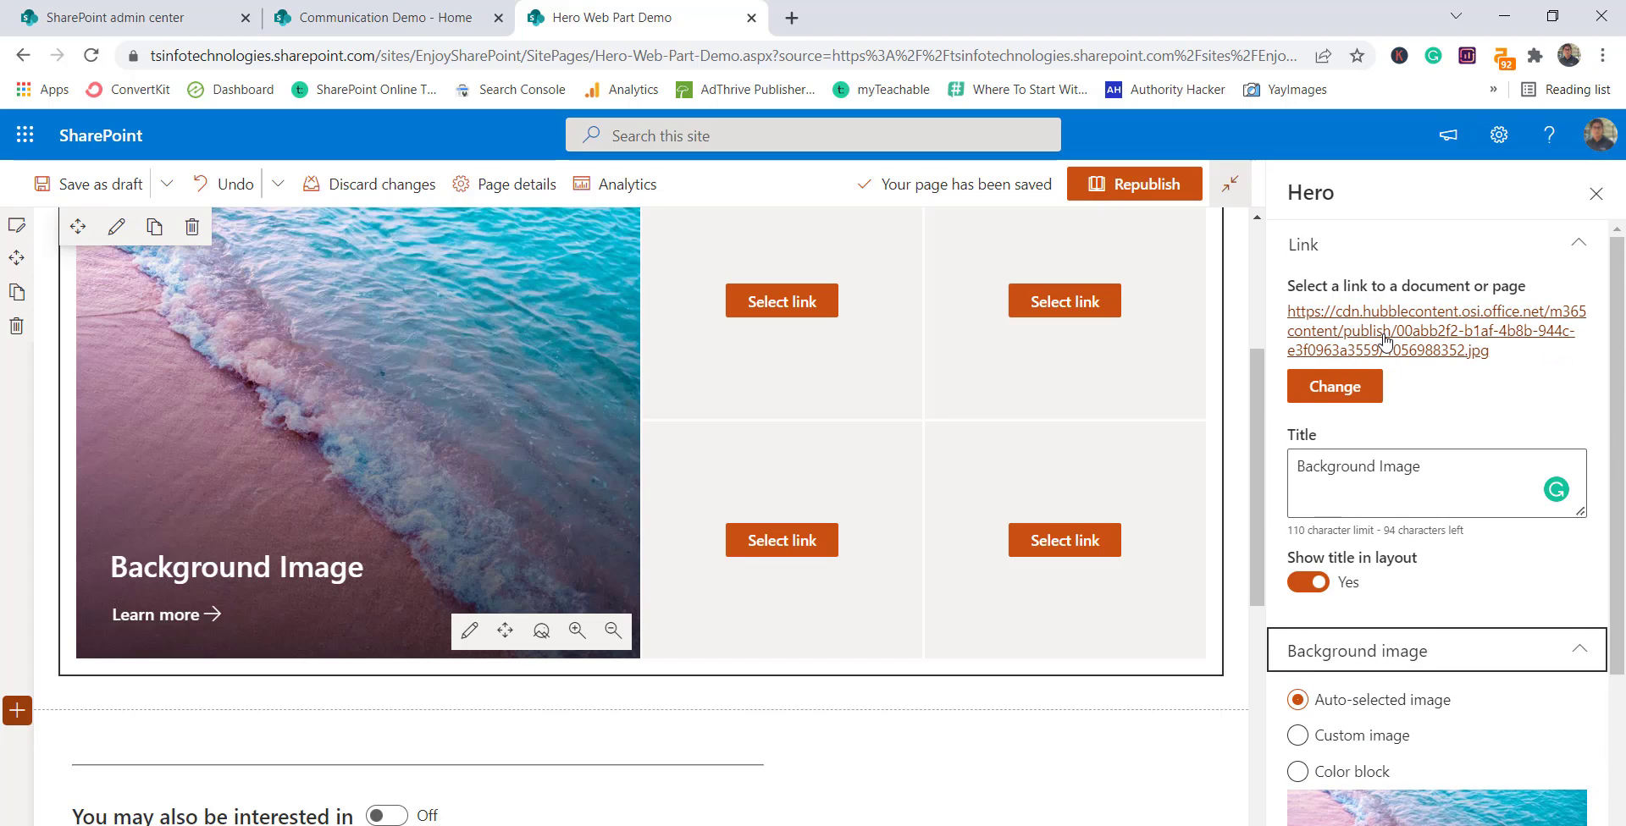
scroll(1383, 423, down, 3)
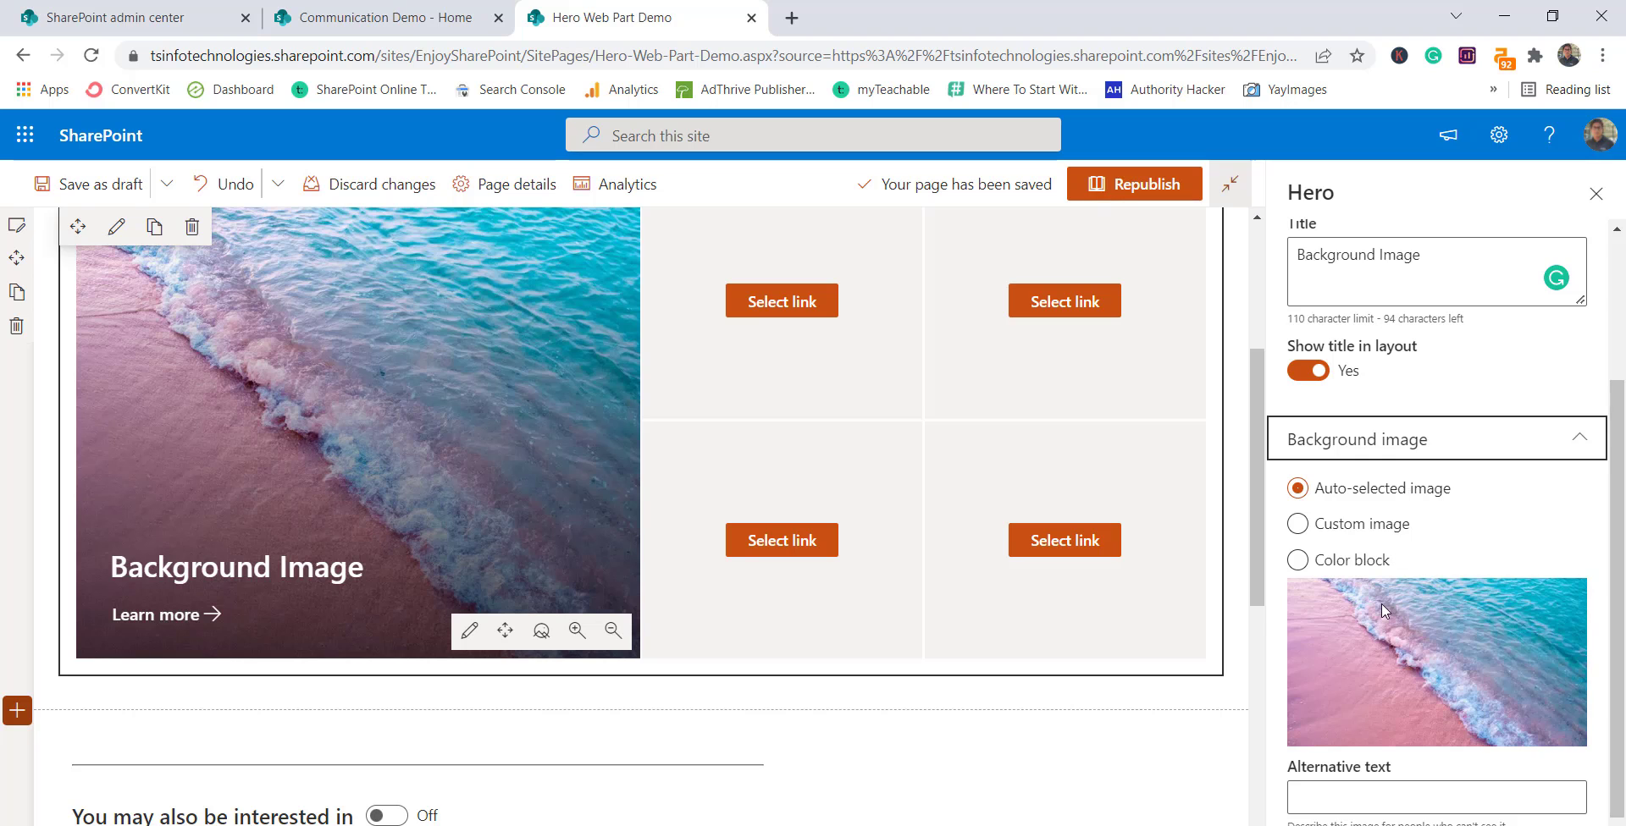
scroll(1380, 603, up, 3)
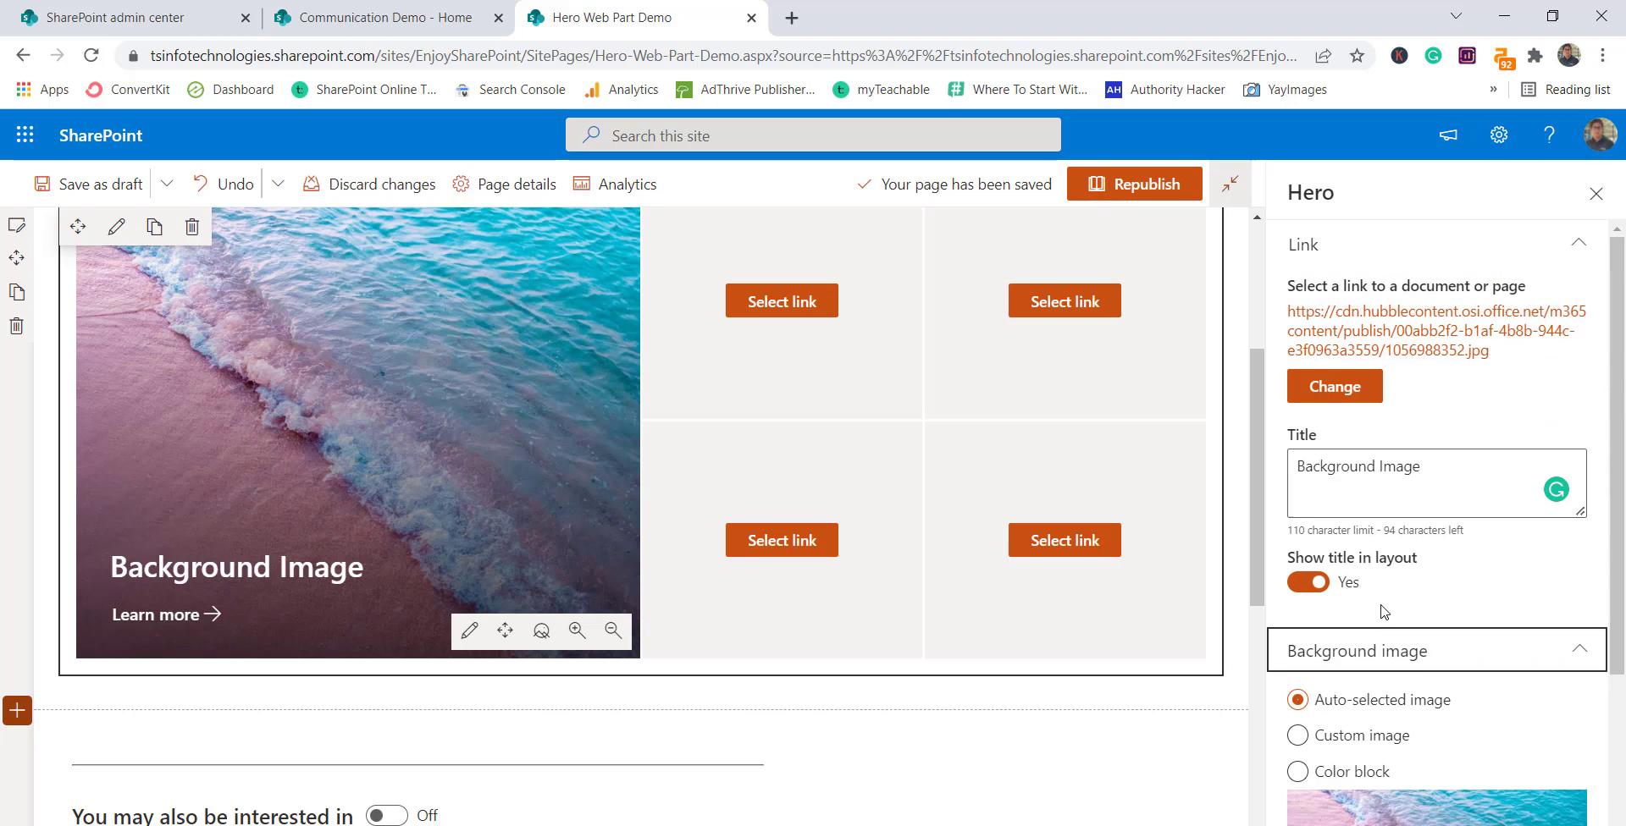
Step: Change the large hero tile's link to Test Document1.pdf from the site's Pdf Document library
click(1335, 387)
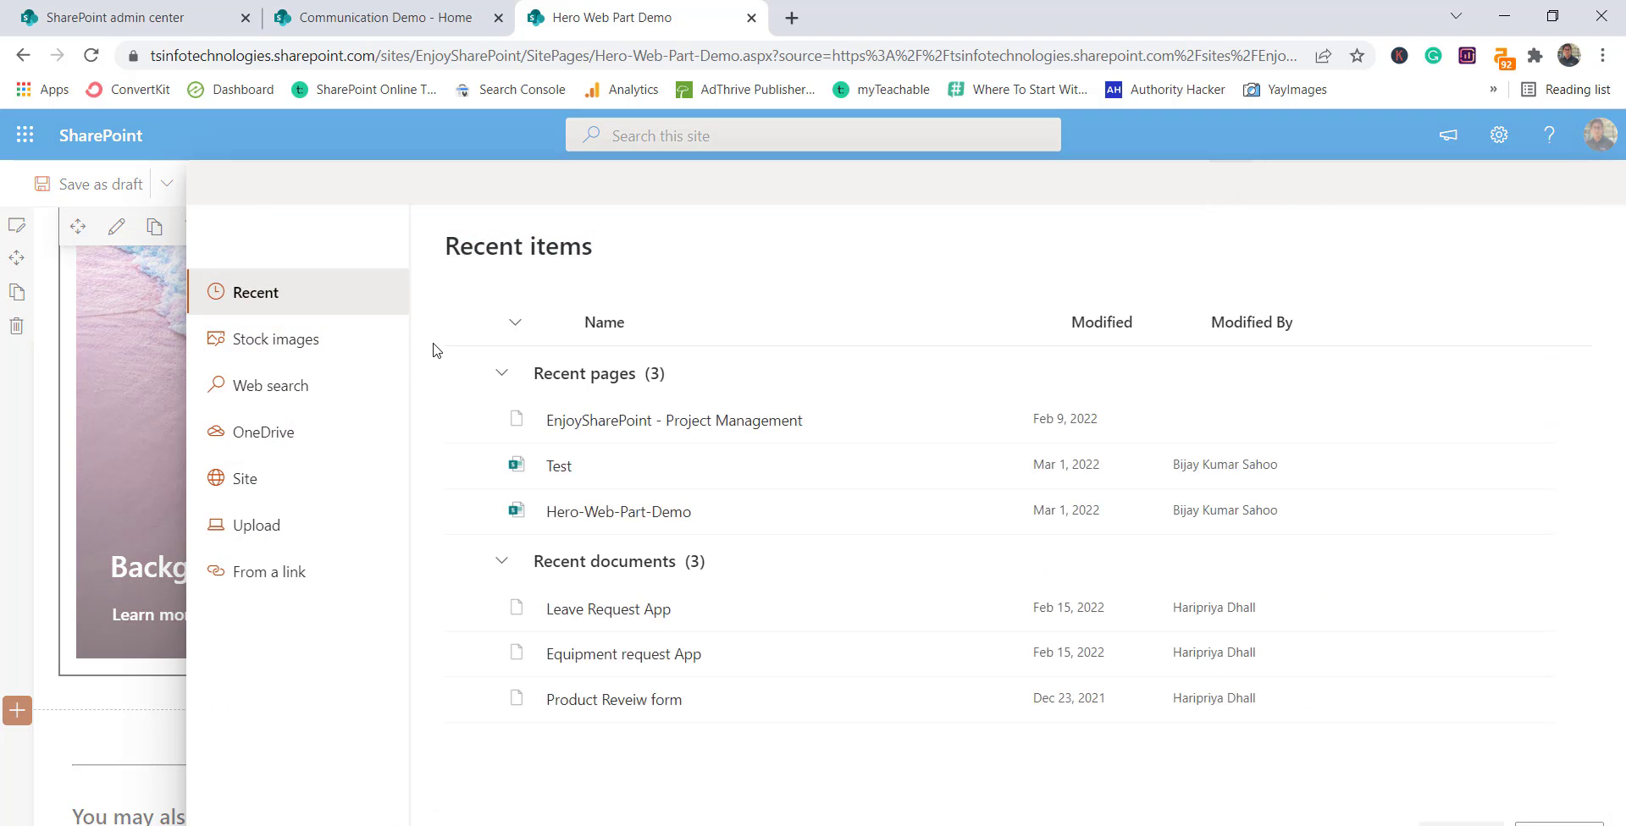
click(271, 479)
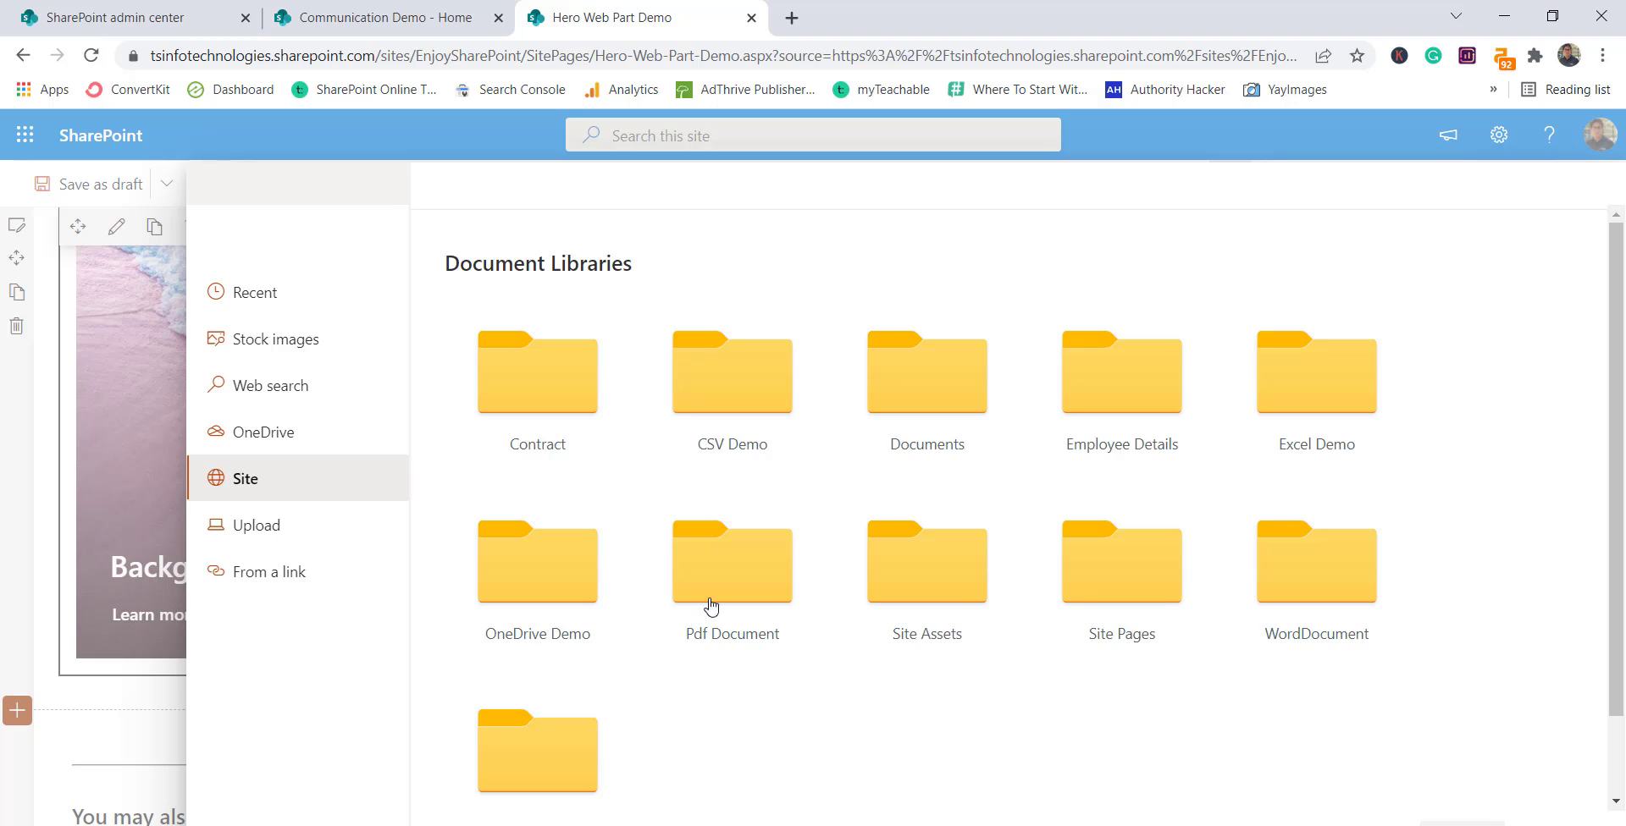
click(723, 573)
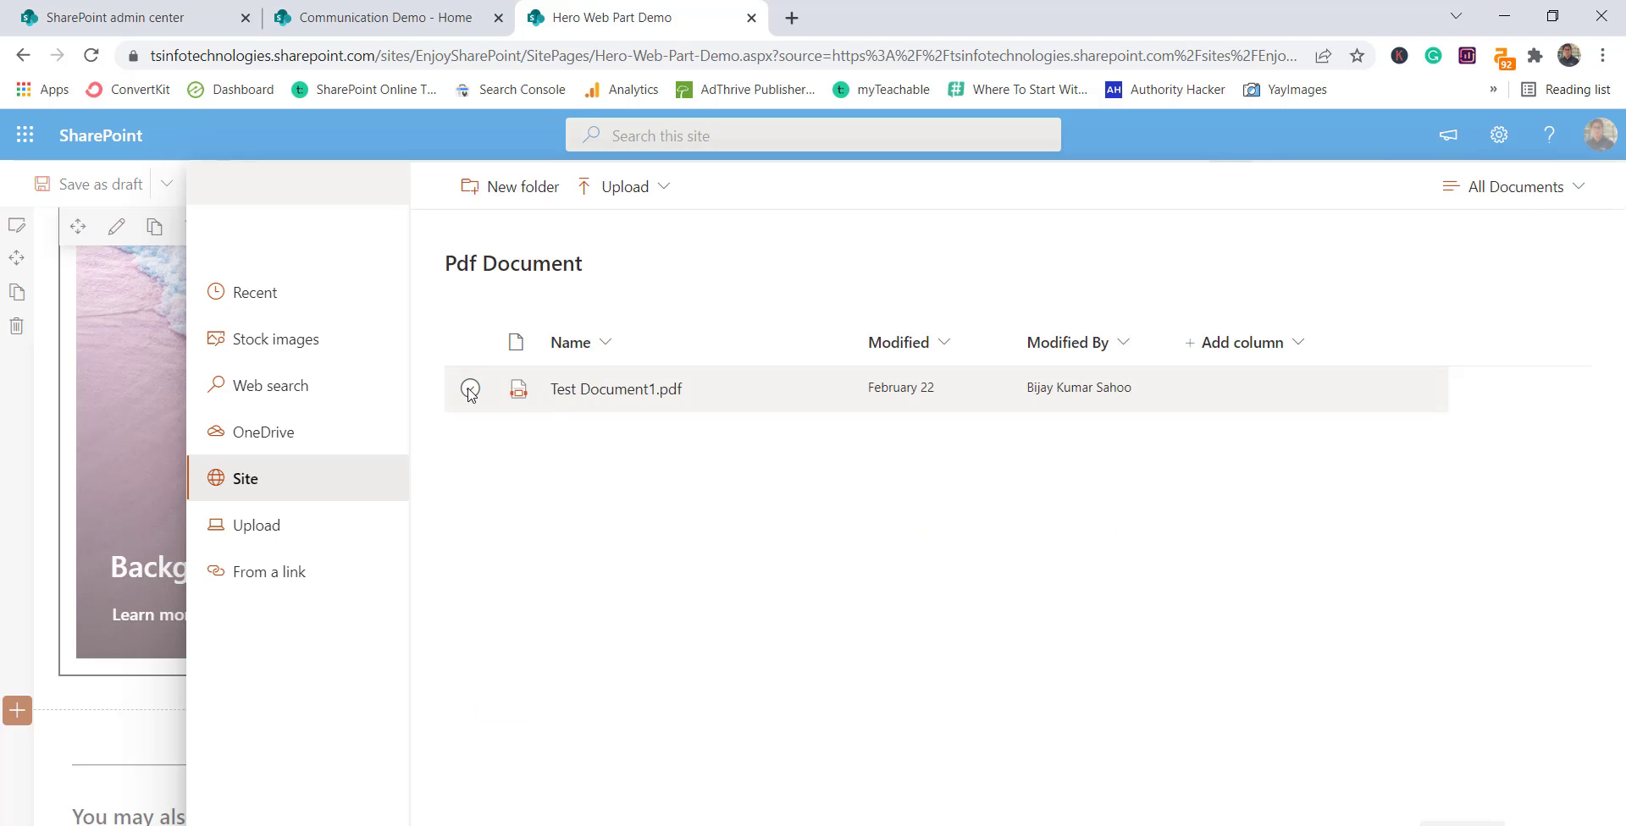
click(470, 389)
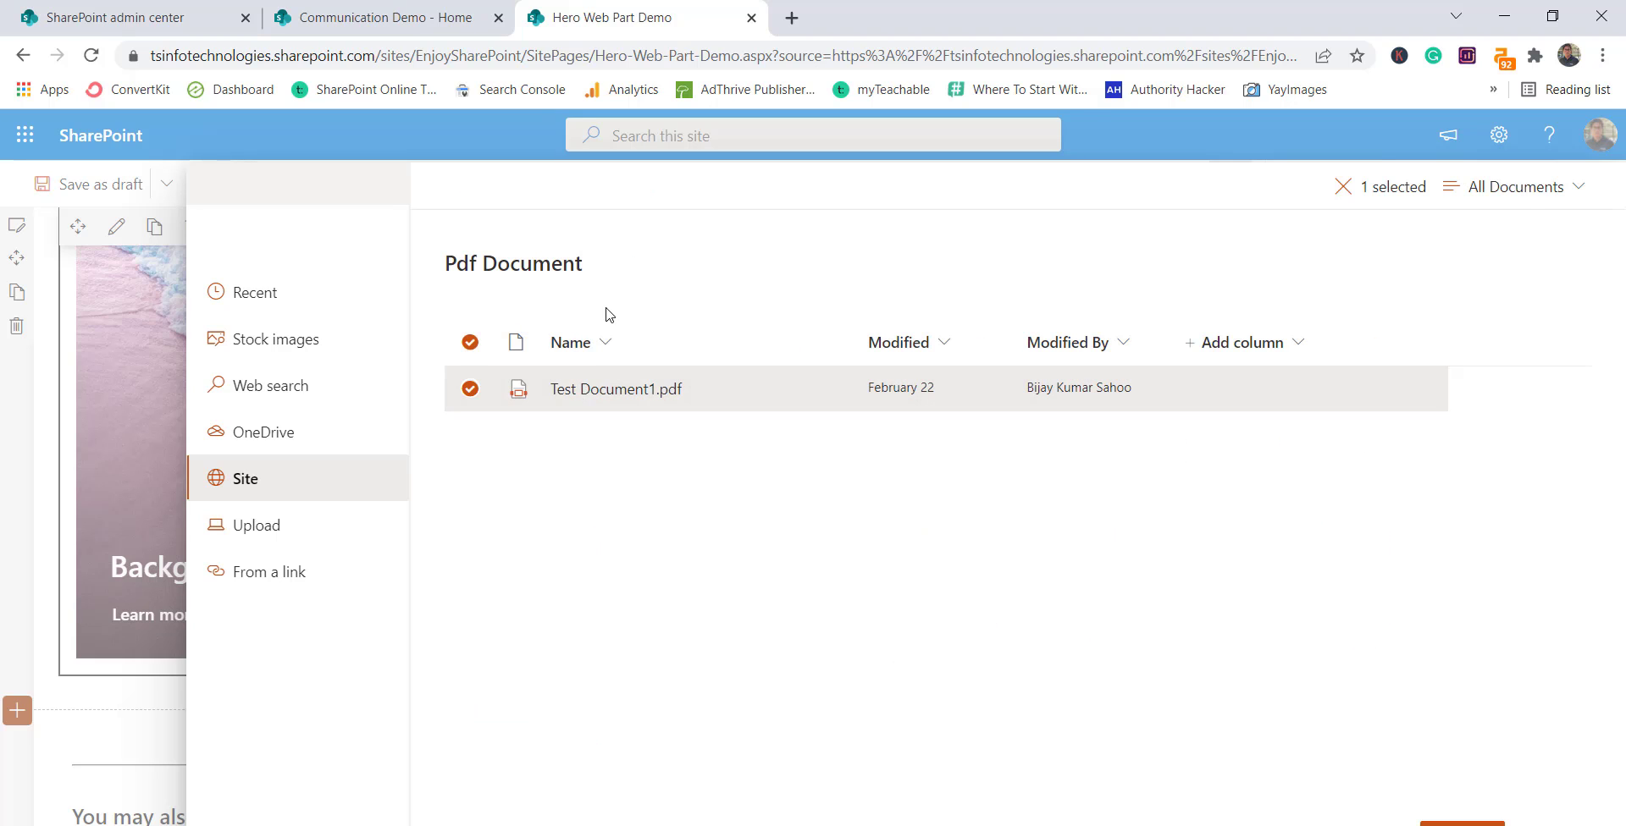
click(1571, 825)
click(1462, 824)
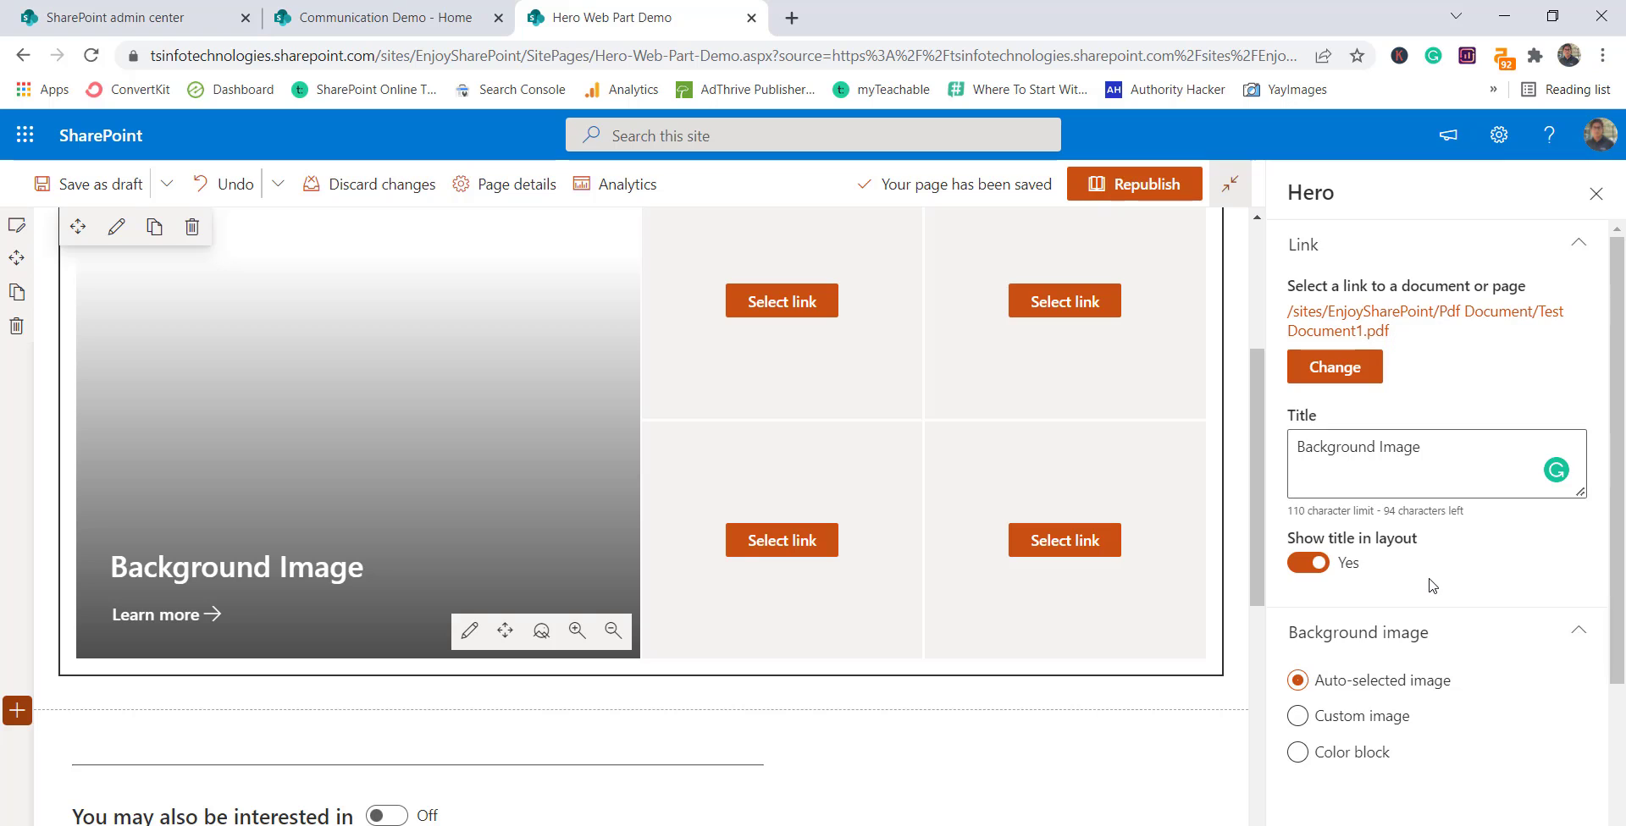
Step: Try the custom image and color block backgrounds on the large hero tile and return it to the auto-selected image
scroll(1341, 522, down, 3)
click(1298, 504)
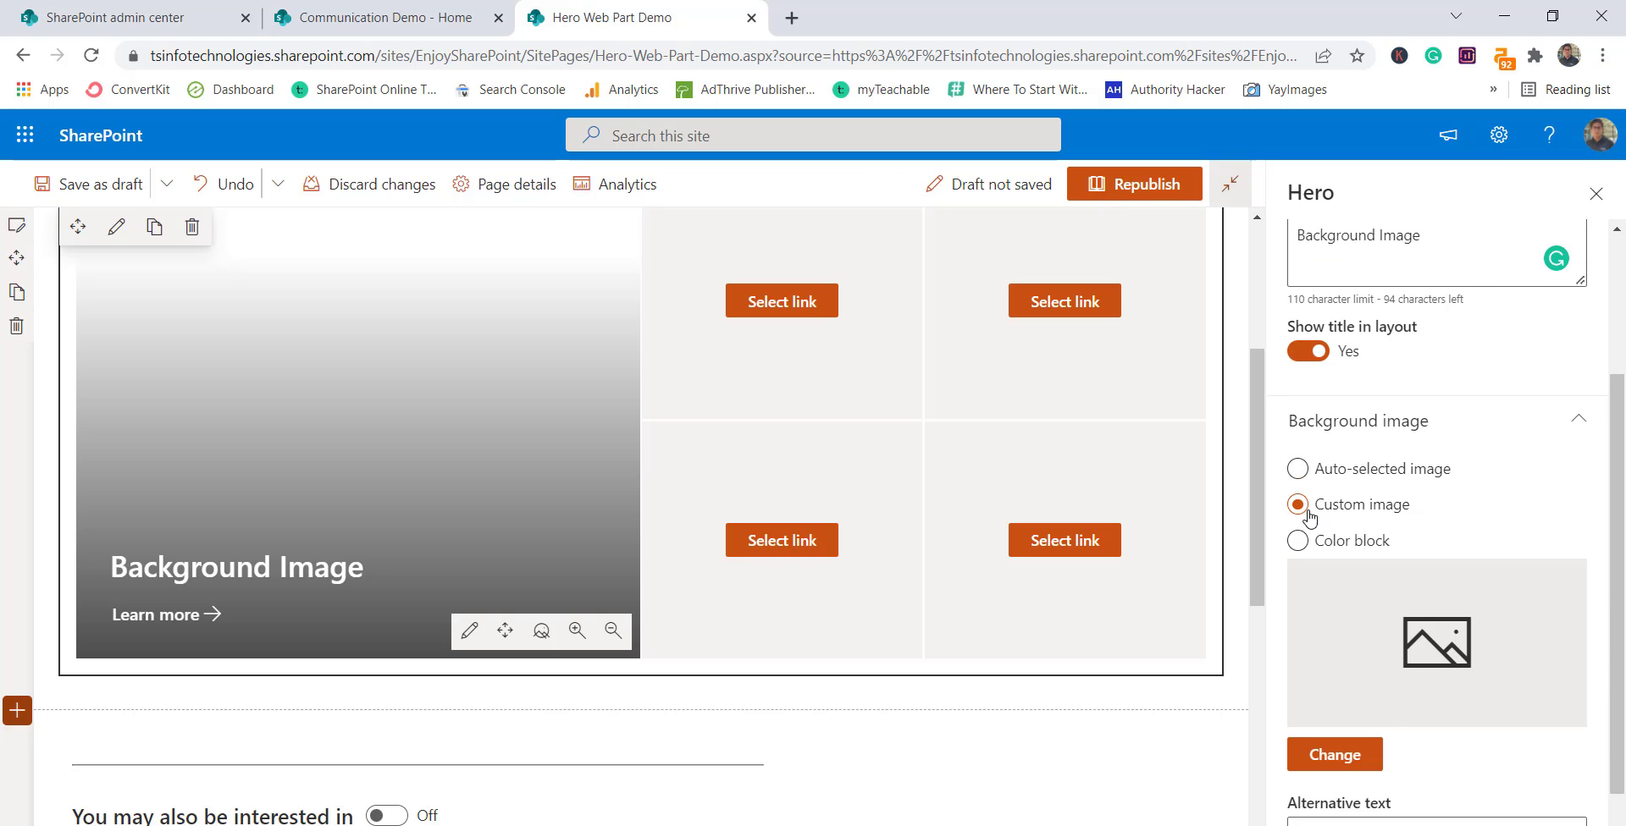
click(1297, 468)
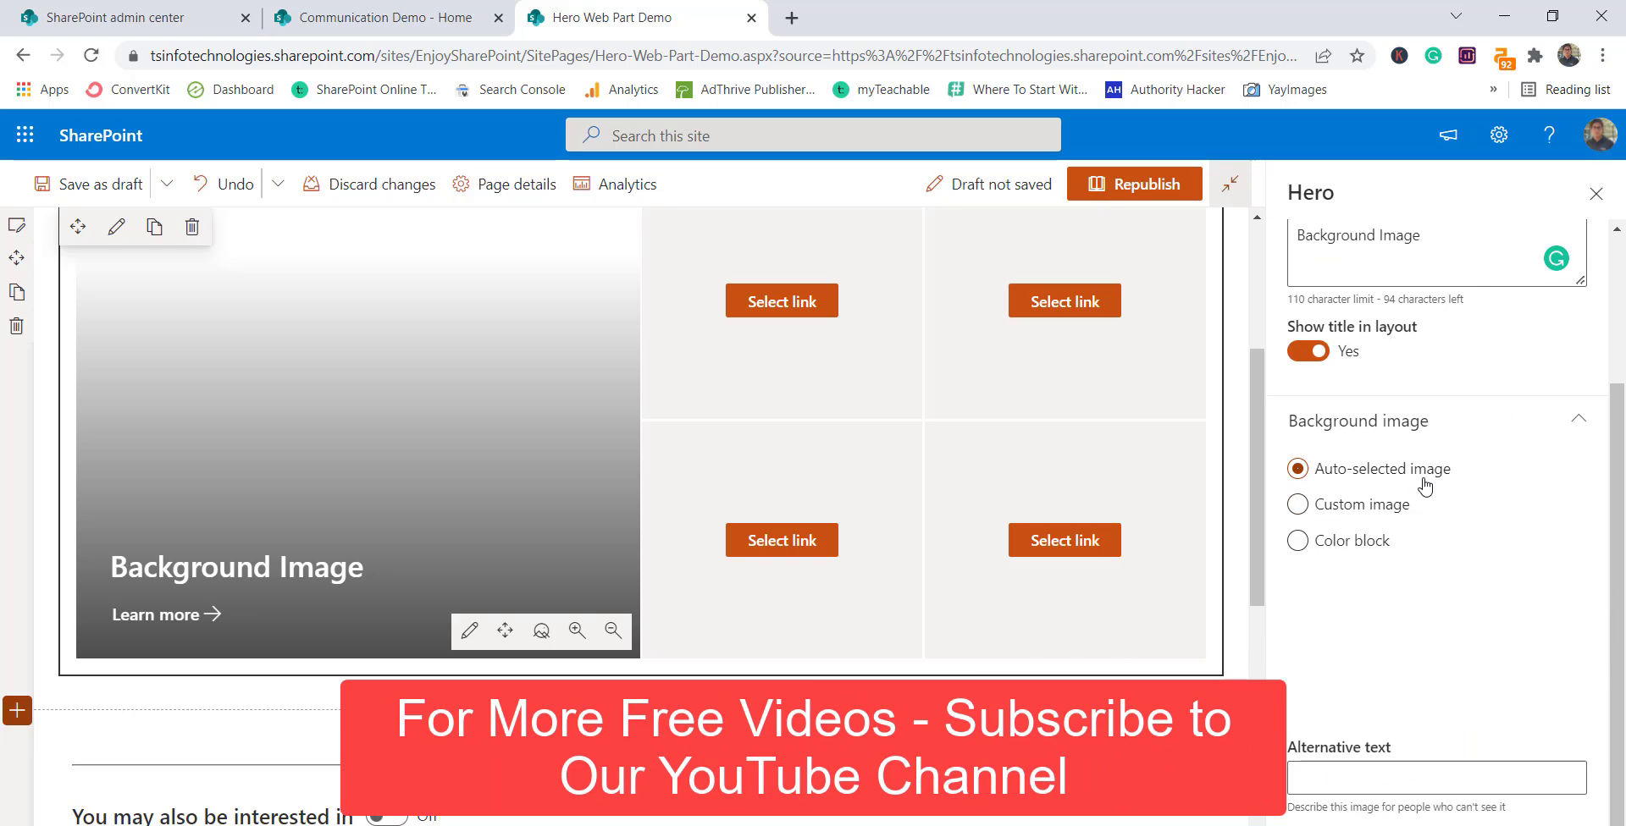
click(1300, 506)
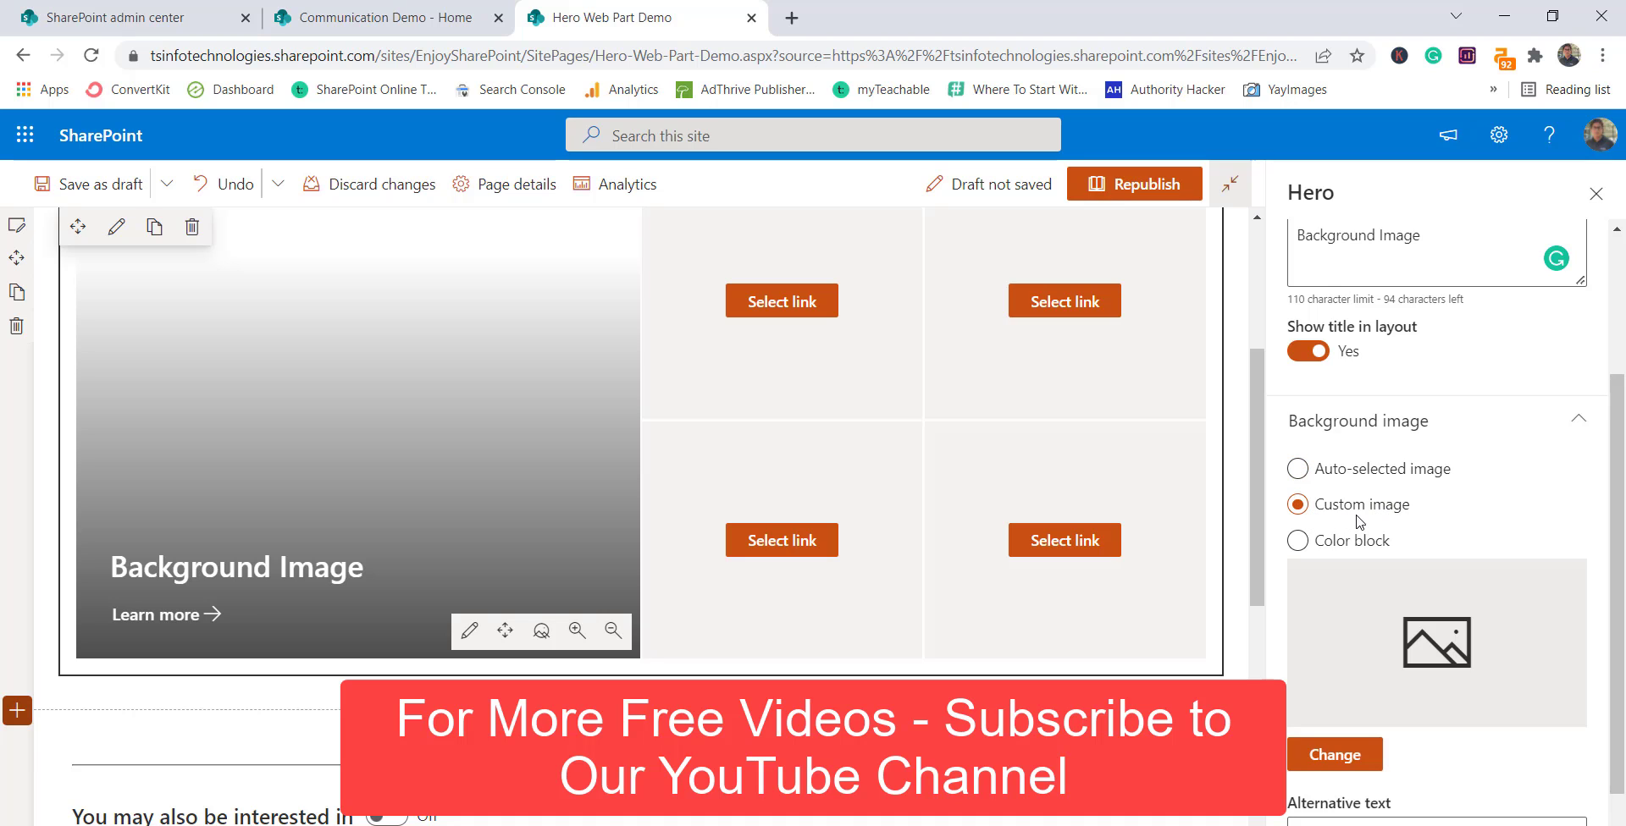
click(1298, 542)
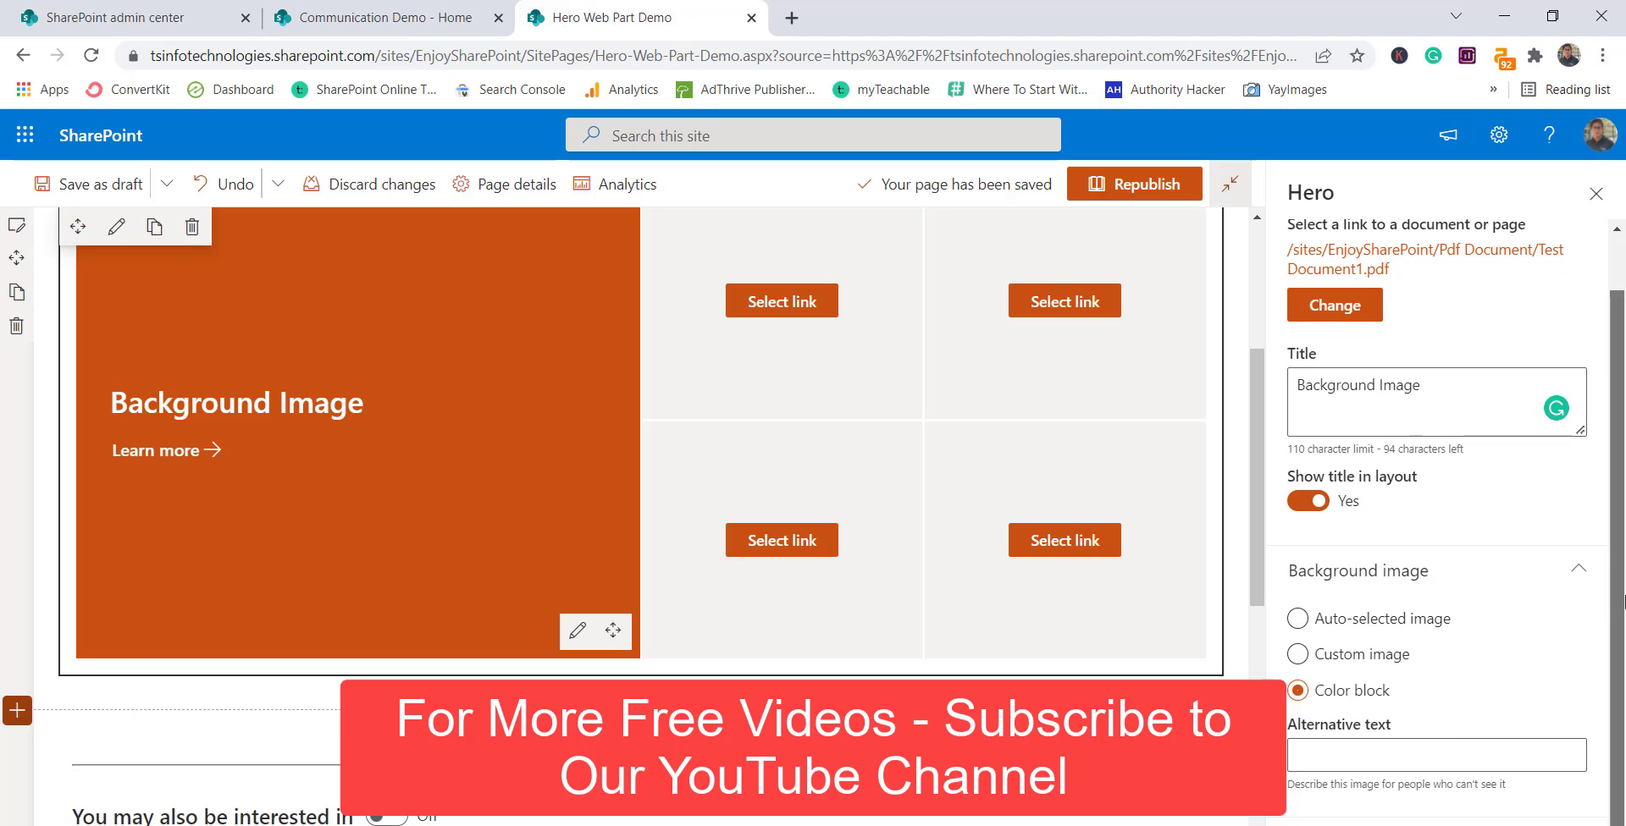
scroll(1533, 534, up, 1)
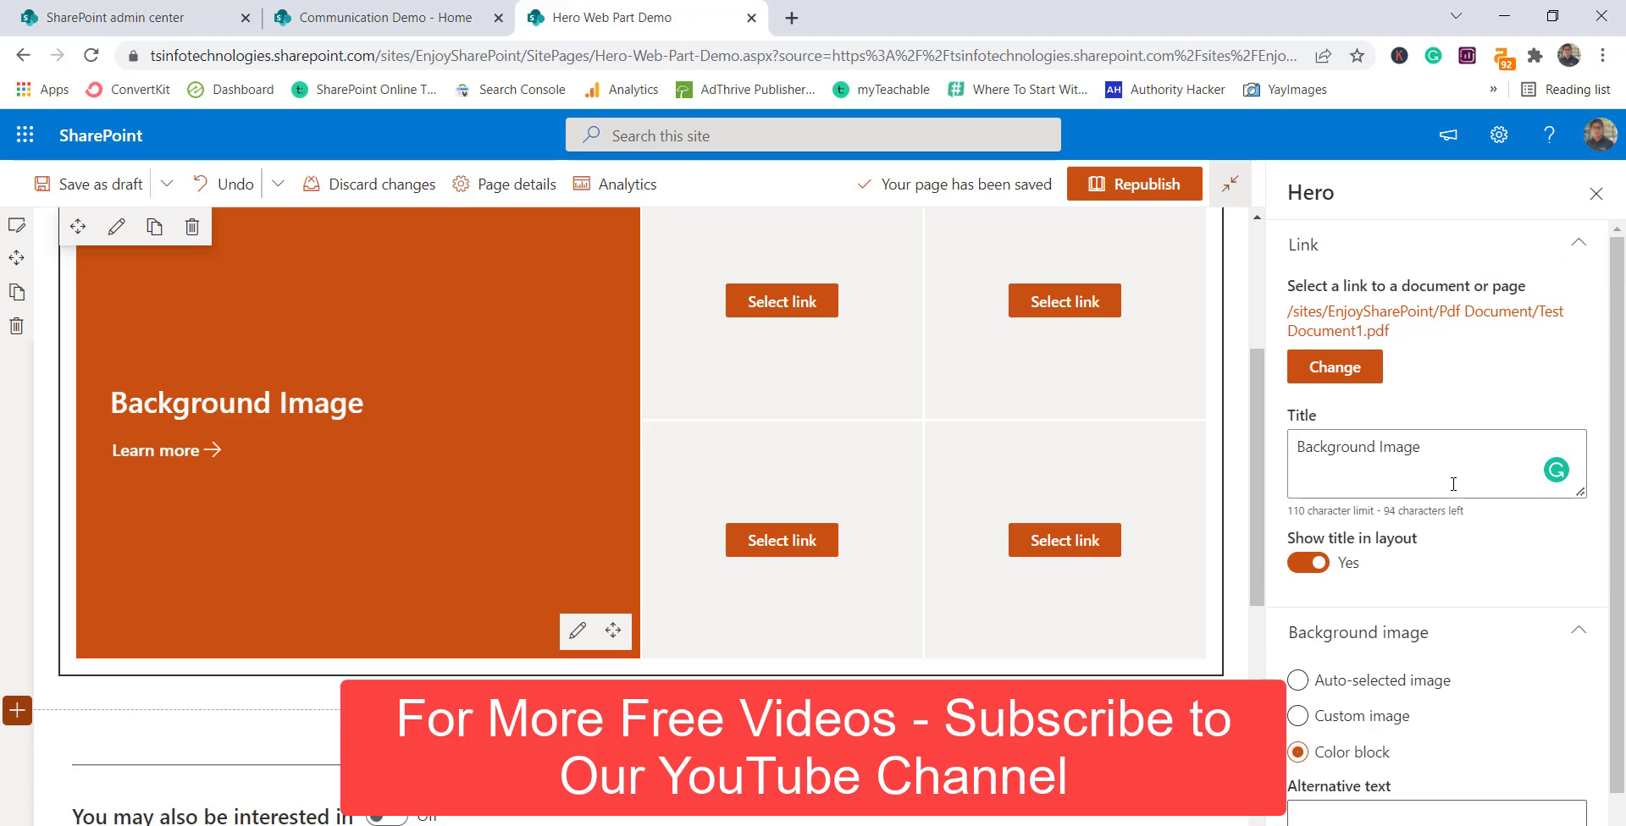
click(1297, 680)
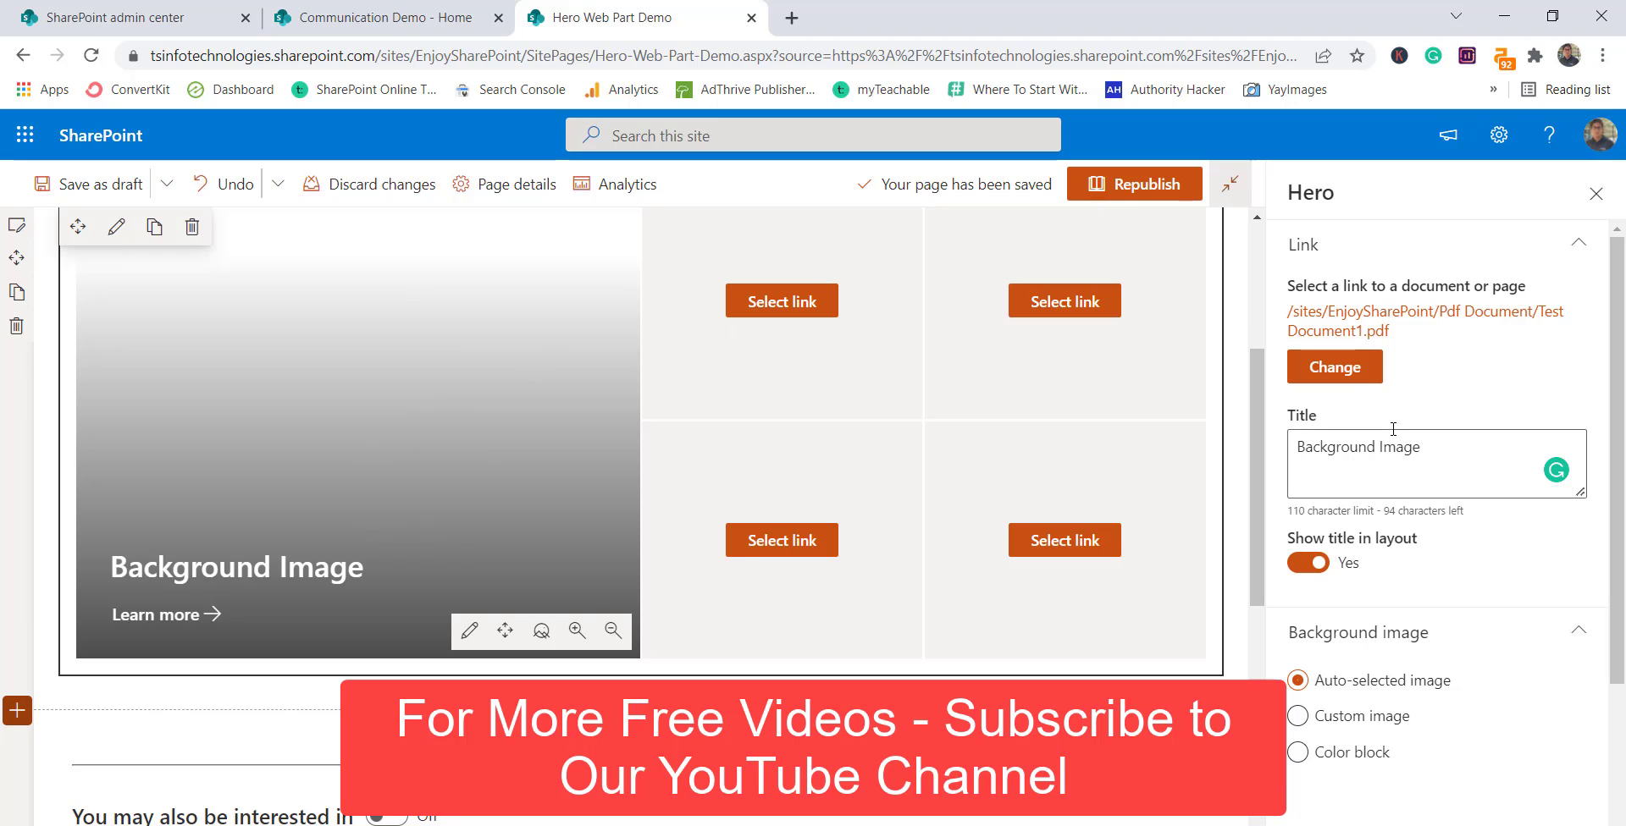
Step: Change the large hero tile's link to Test Document1.docx from the site's WordDocument library
click(1338, 370)
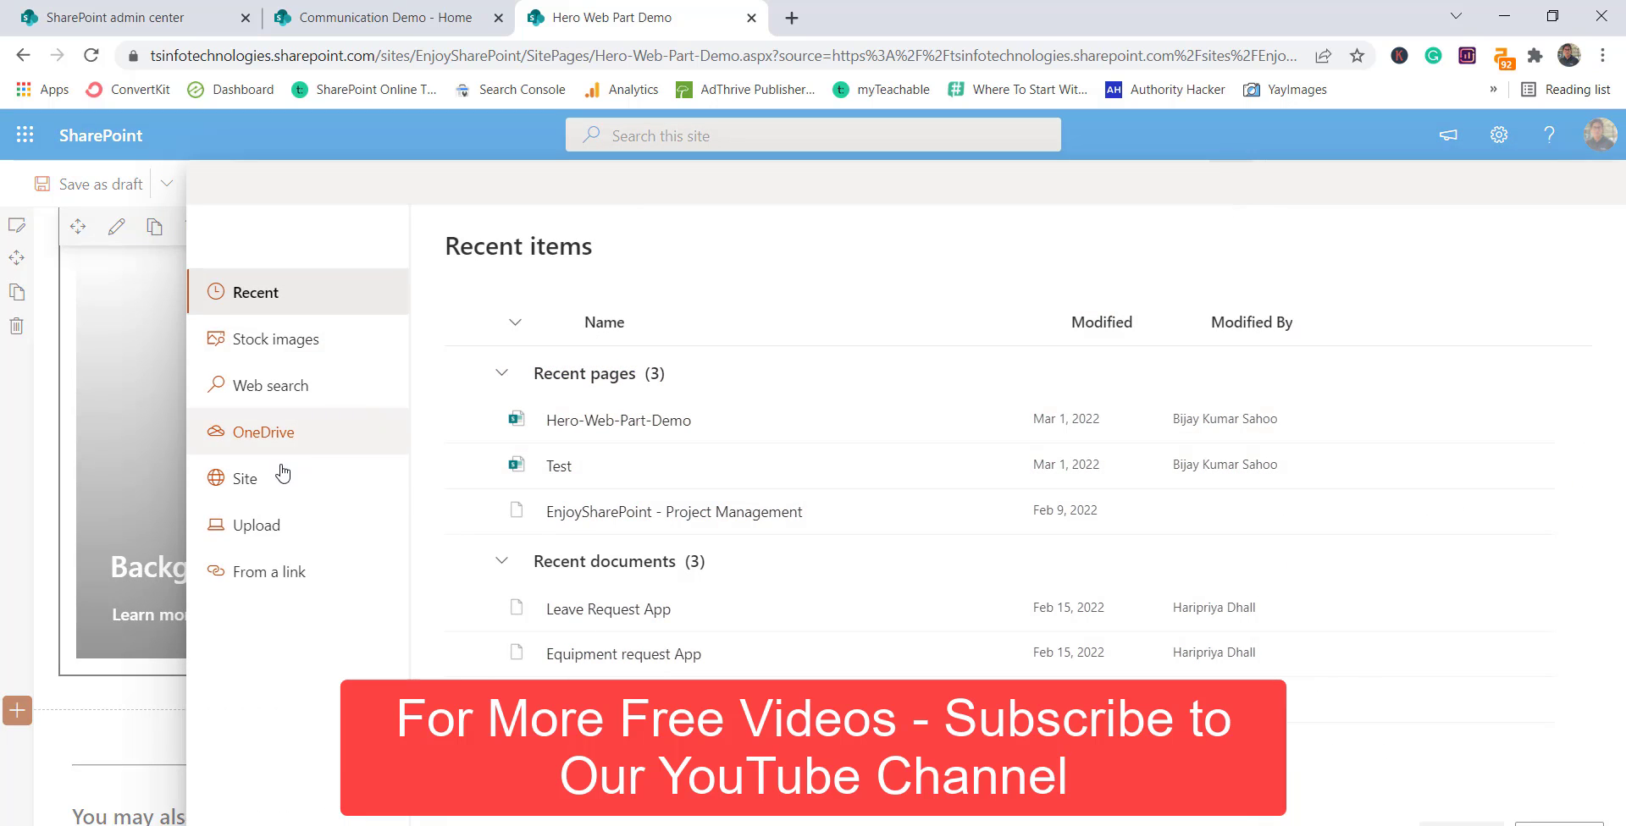
click(283, 476)
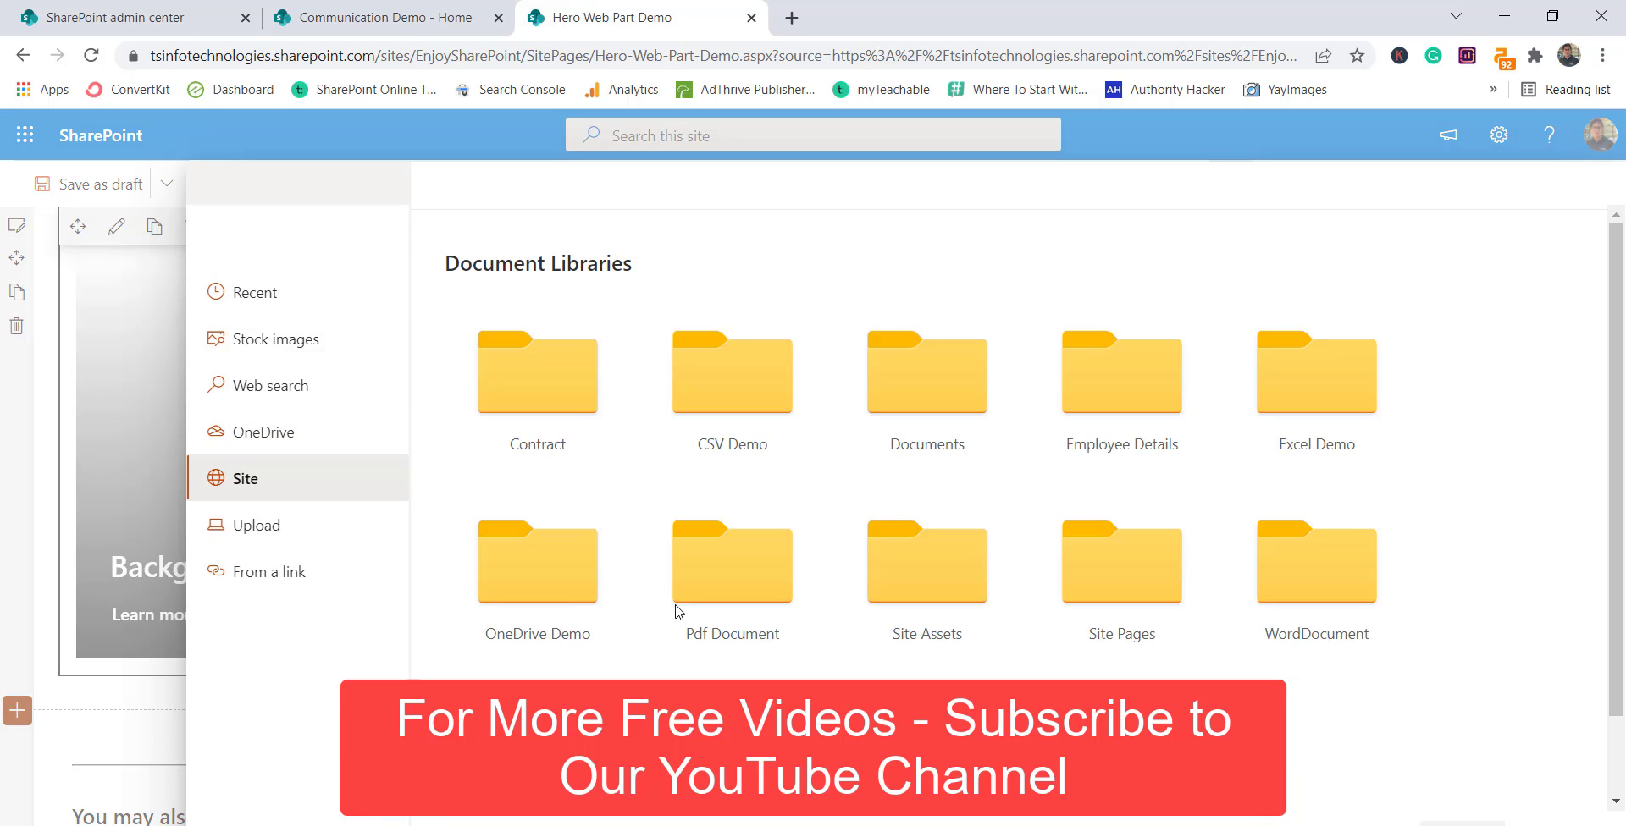
click(1308, 590)
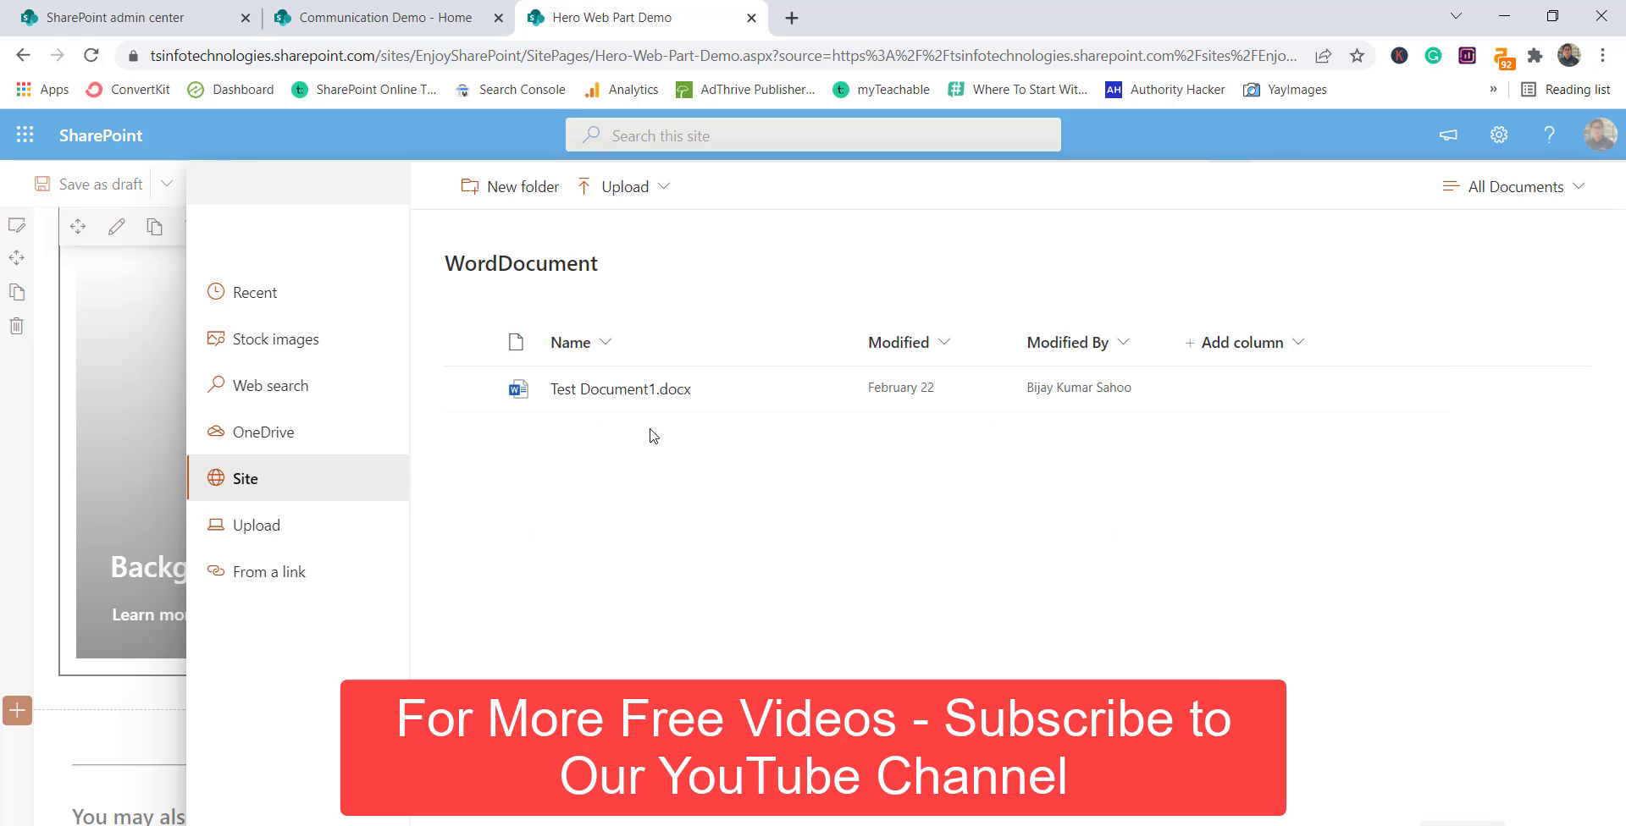
click(643, 403)
click(1461, 823)
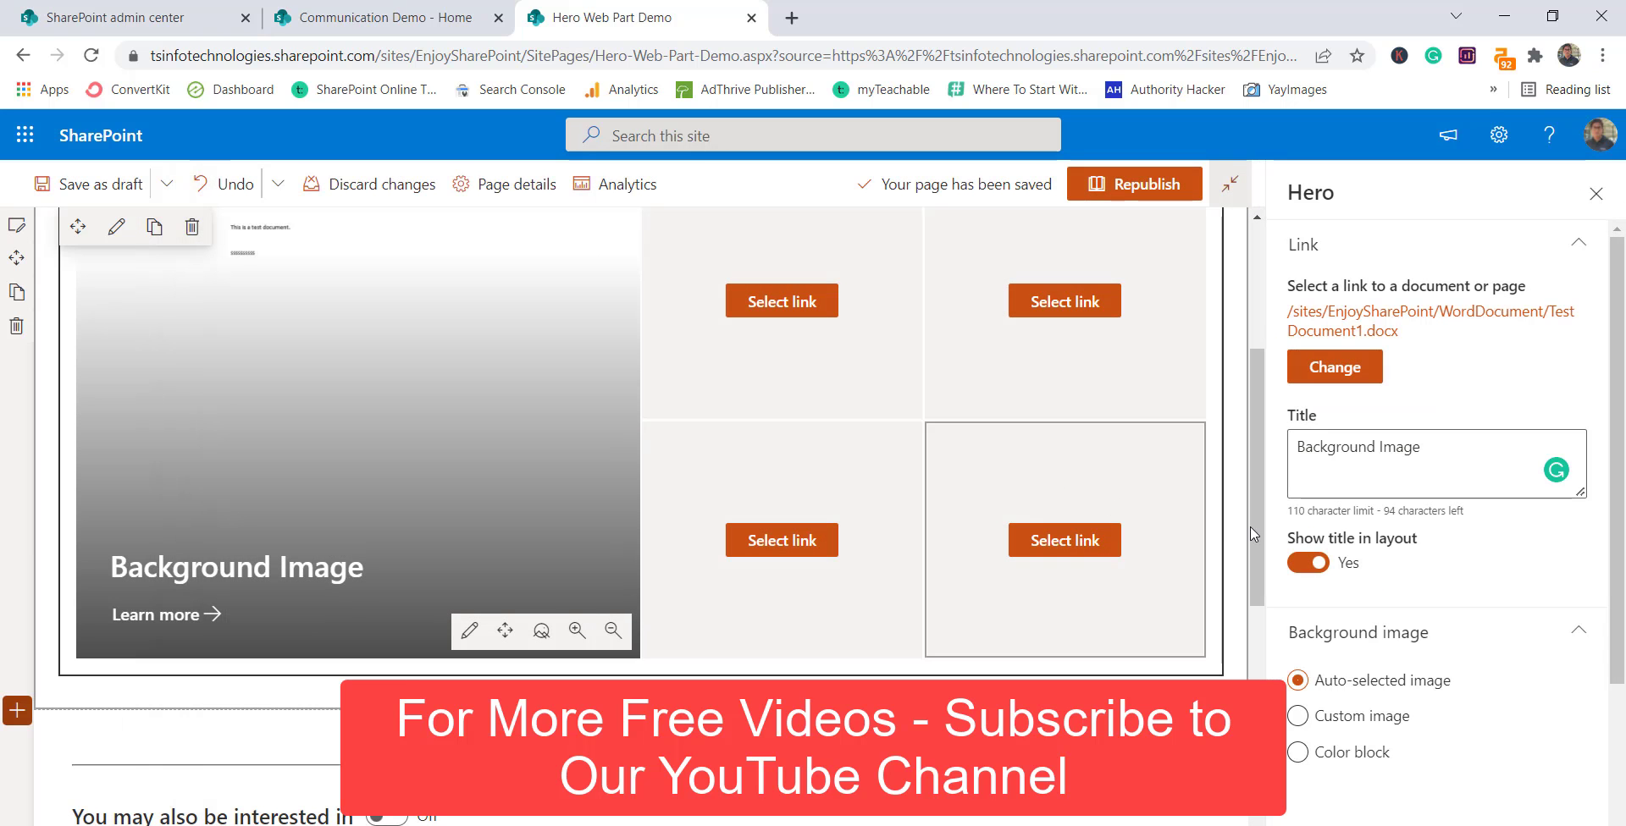
Step: Switch the Word document tile's background to a custom image and back to the auto-selected image
scroll(1399, 666, down, 2)
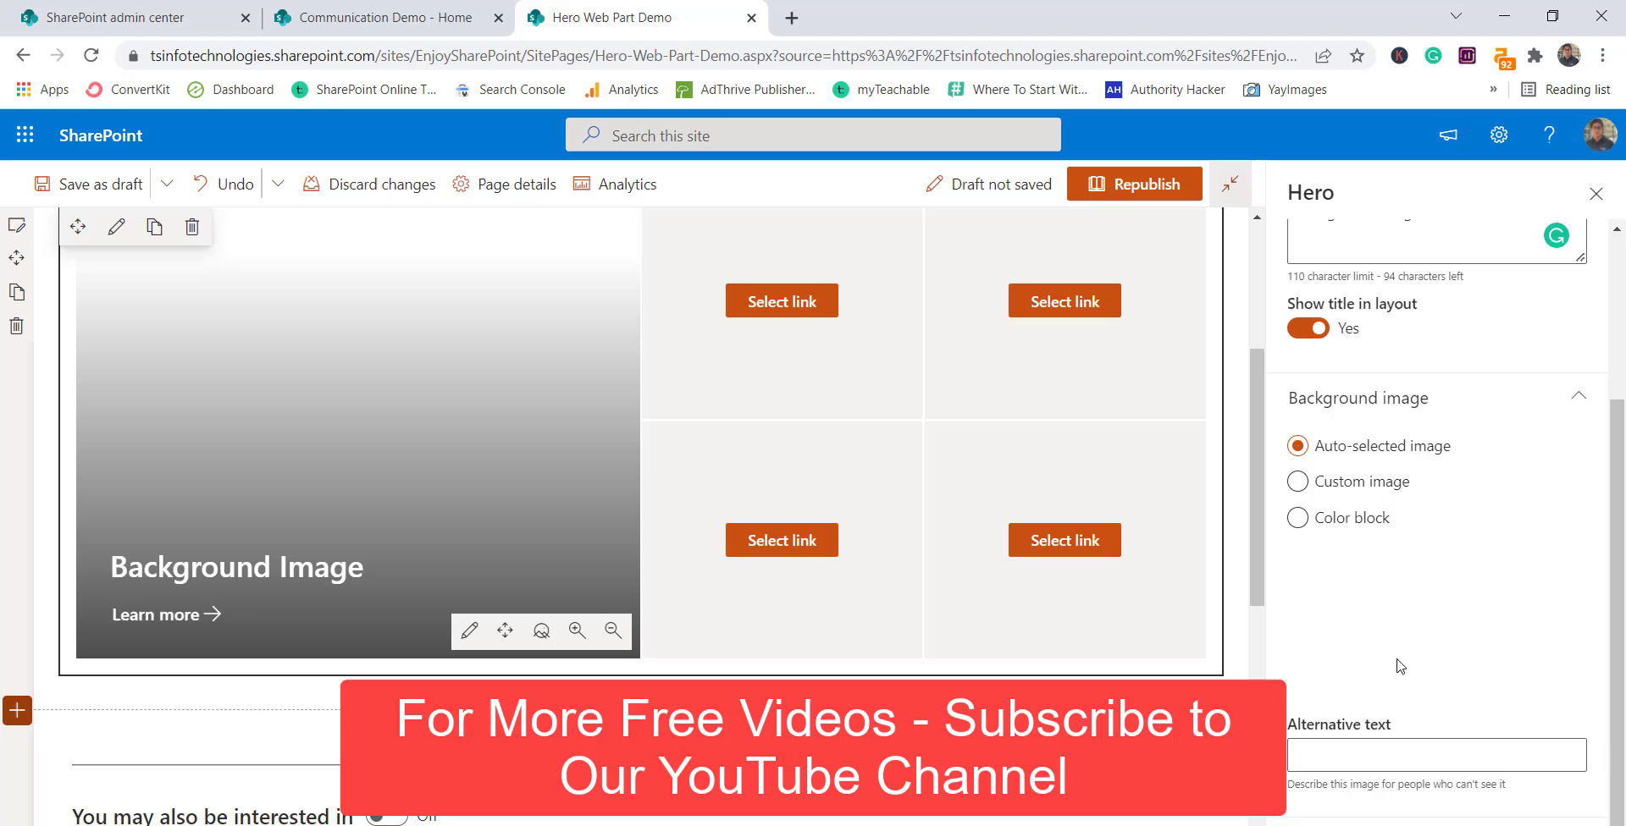
click(1298, 481)
click(1299, 447)
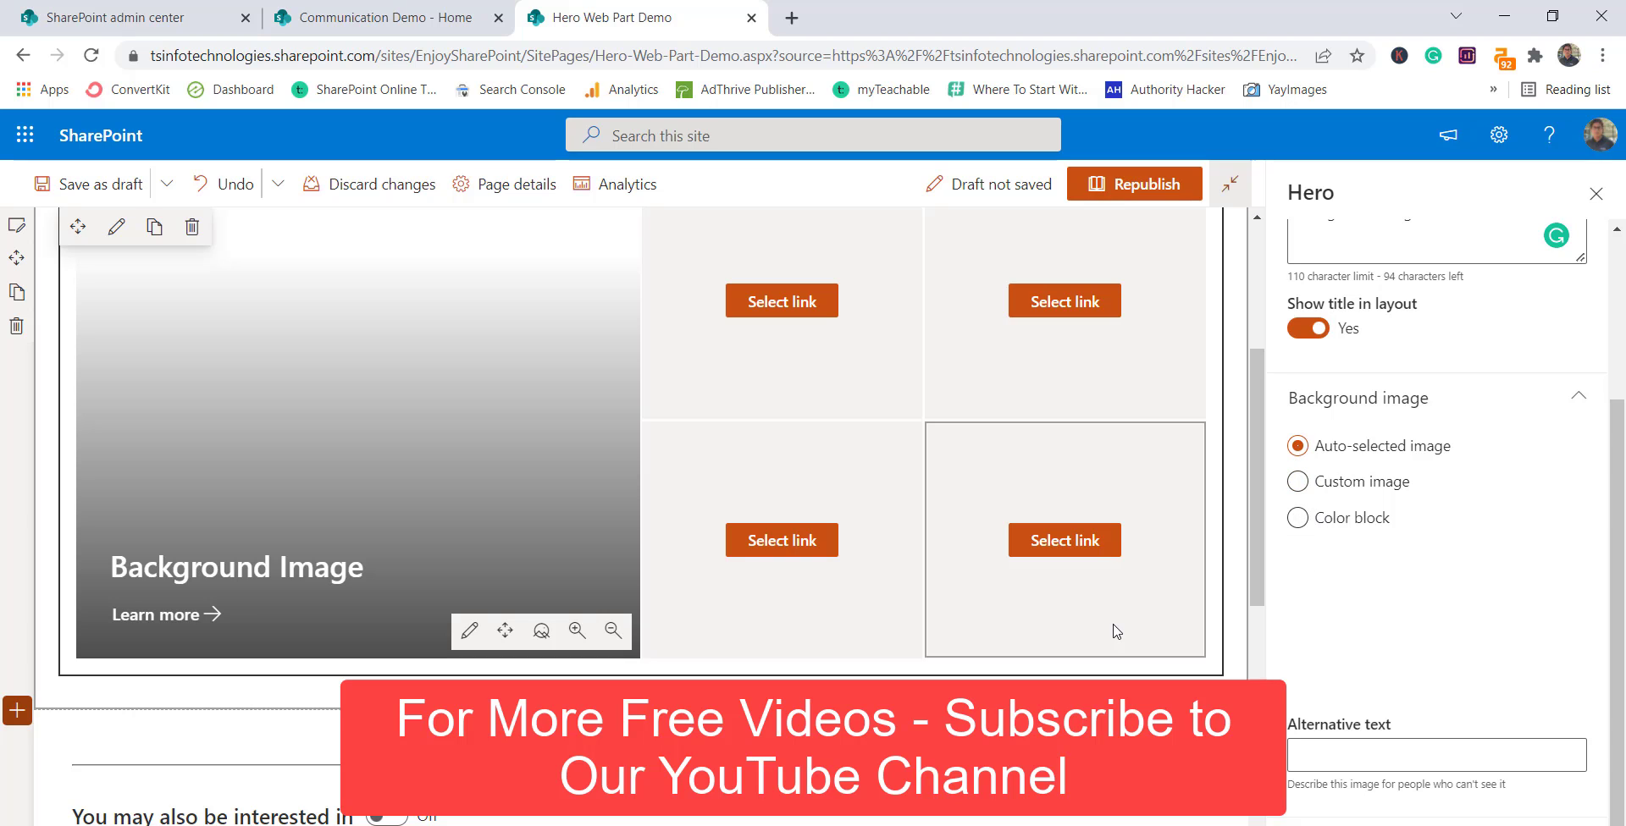
Step: Republish the page, test the large tile's link by opening its Word document, and return to the page
click(1159, 203)
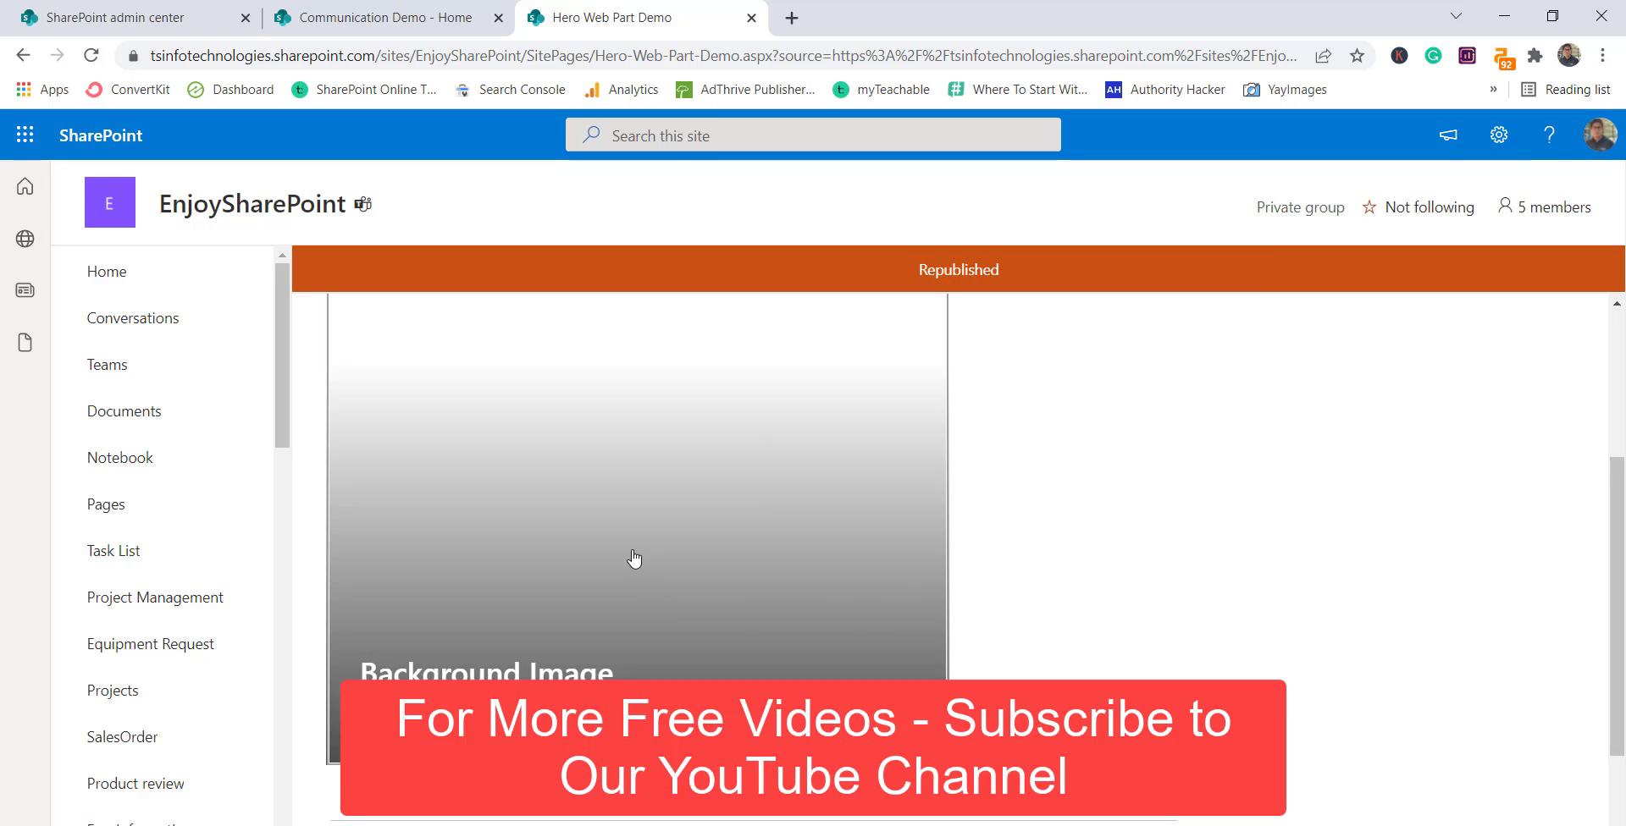
click(637, 499)
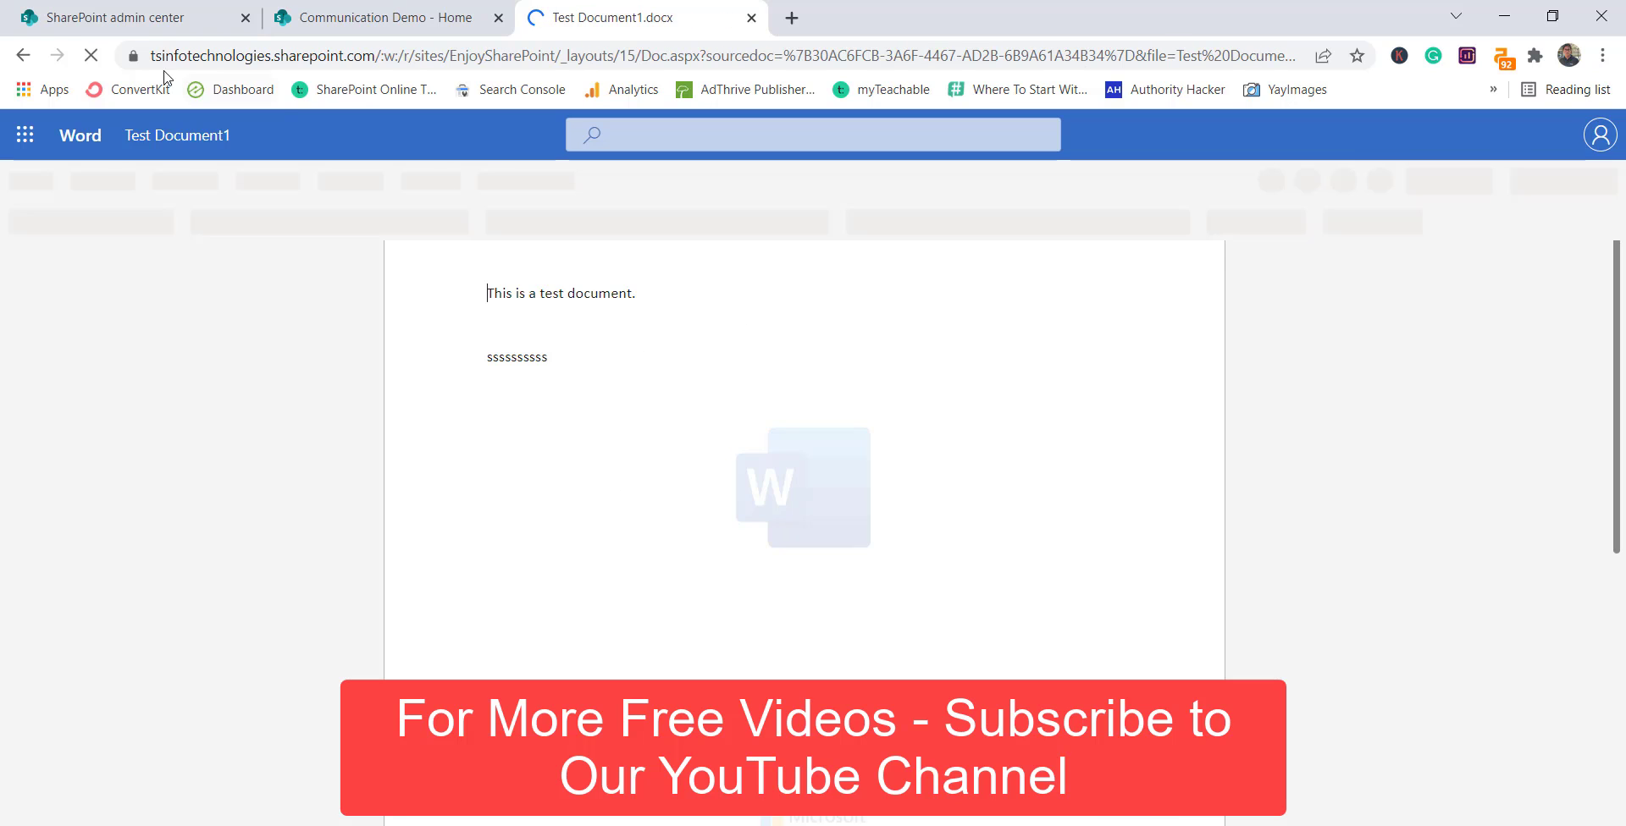
click(23, 55)
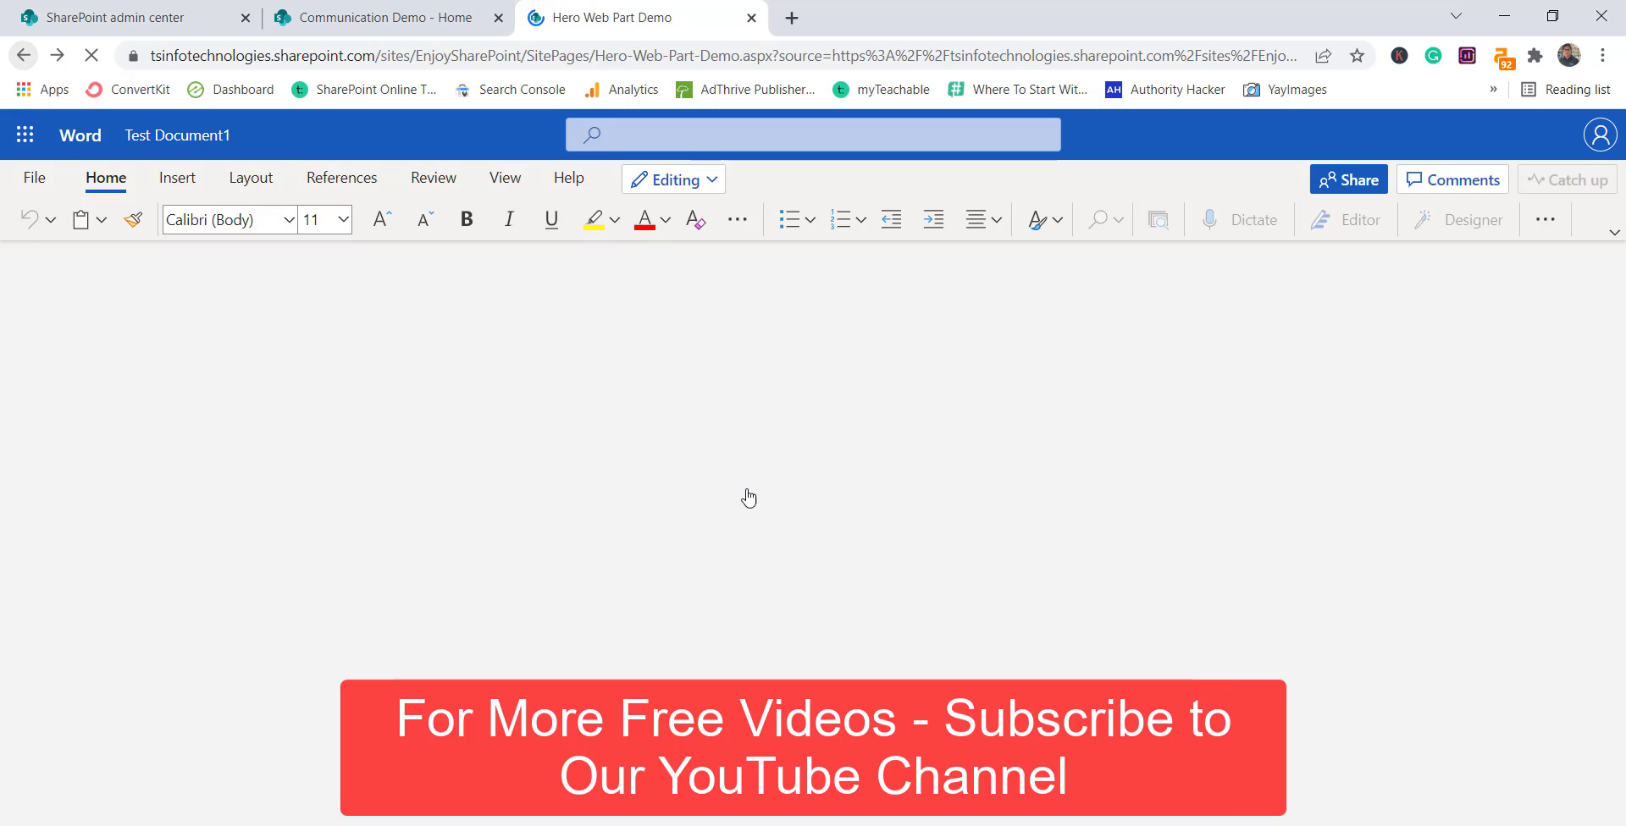
scroll(791, 564, down, 3)
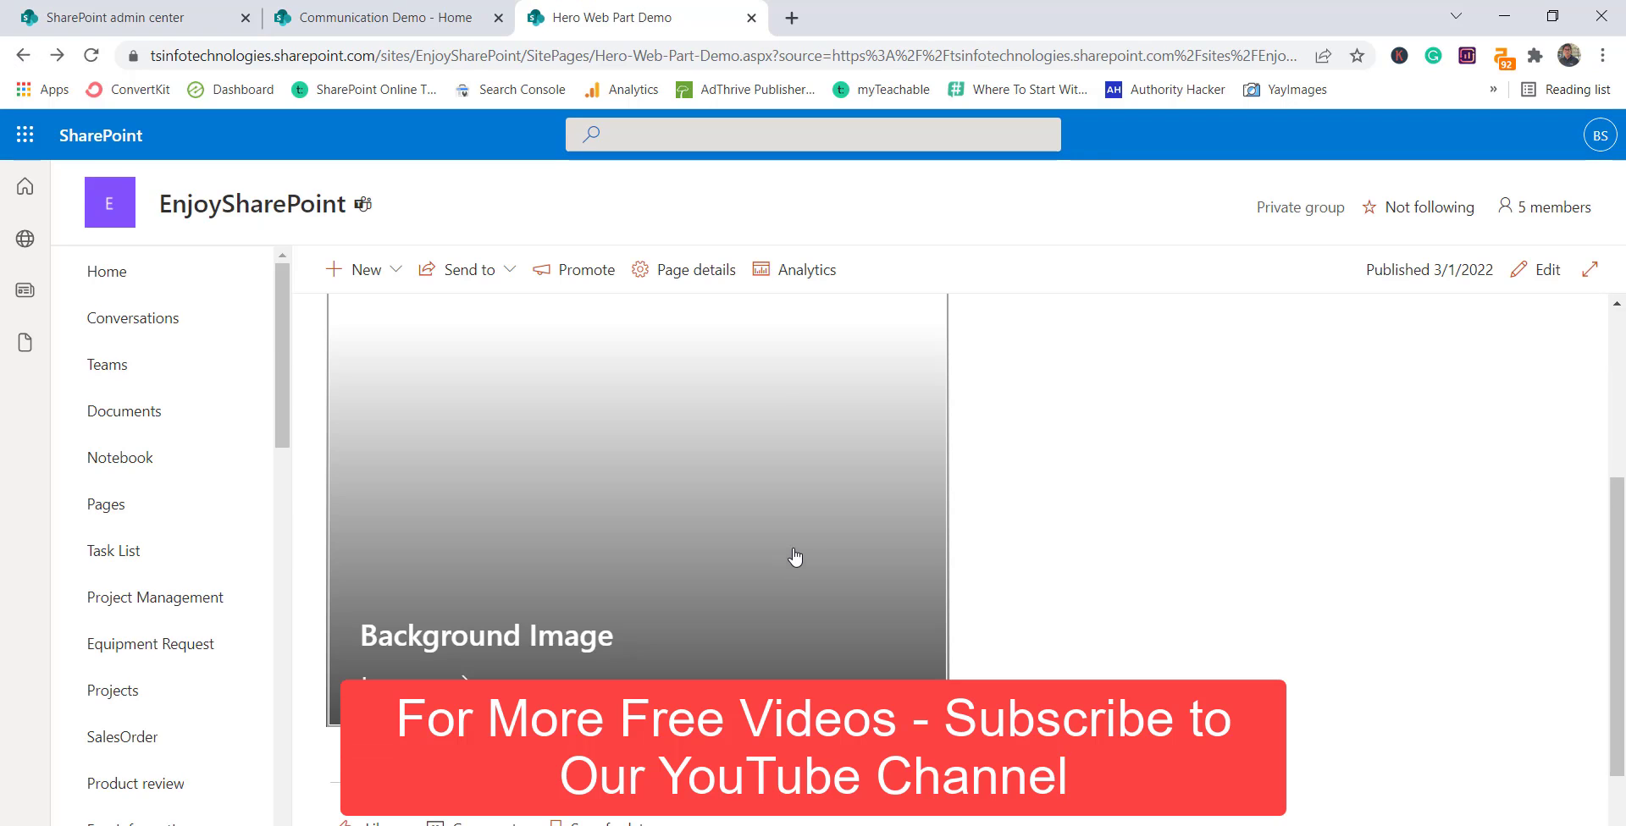
Step: Reopen the Hero Web Part Demo page for editing and select the Hero web part
scroll(808, 546, up, 2)
scroll(897, 396, up, 1)
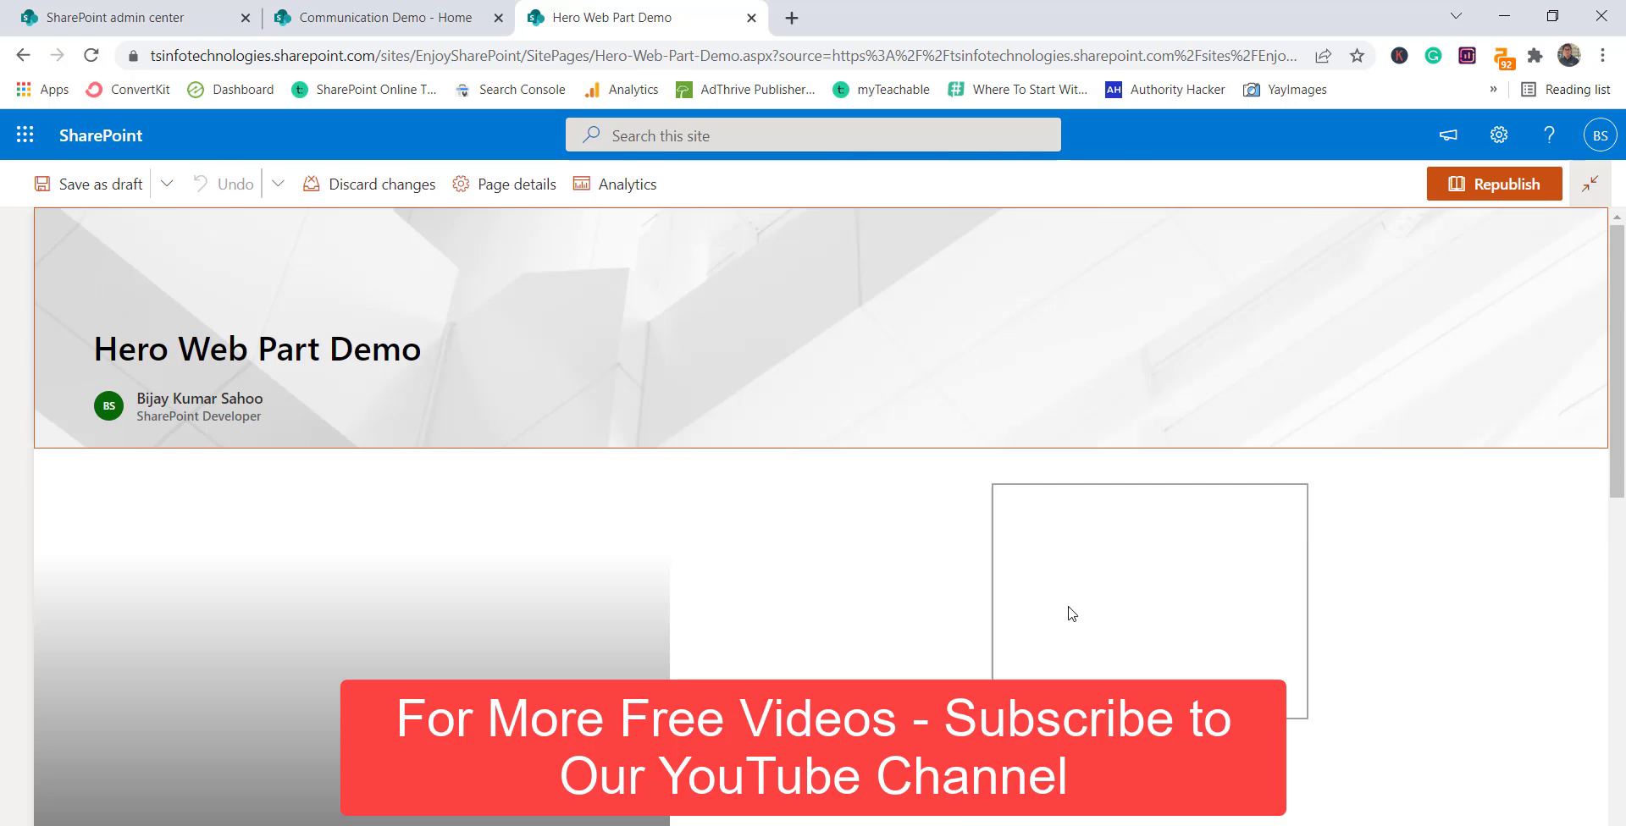
scroll(1129, 644, down, 3)
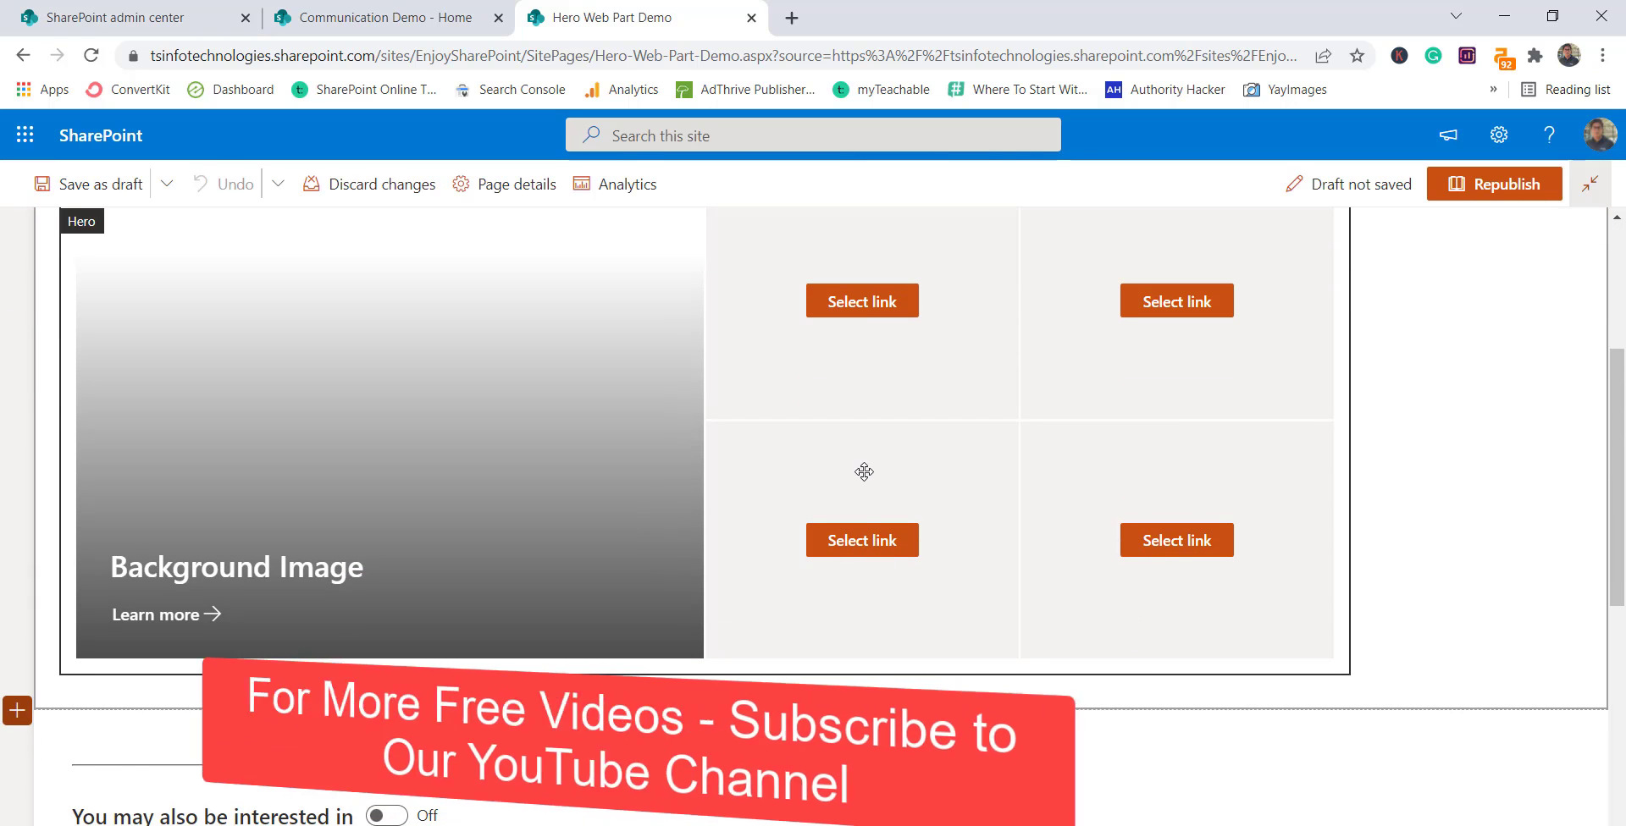
click(436, 429)
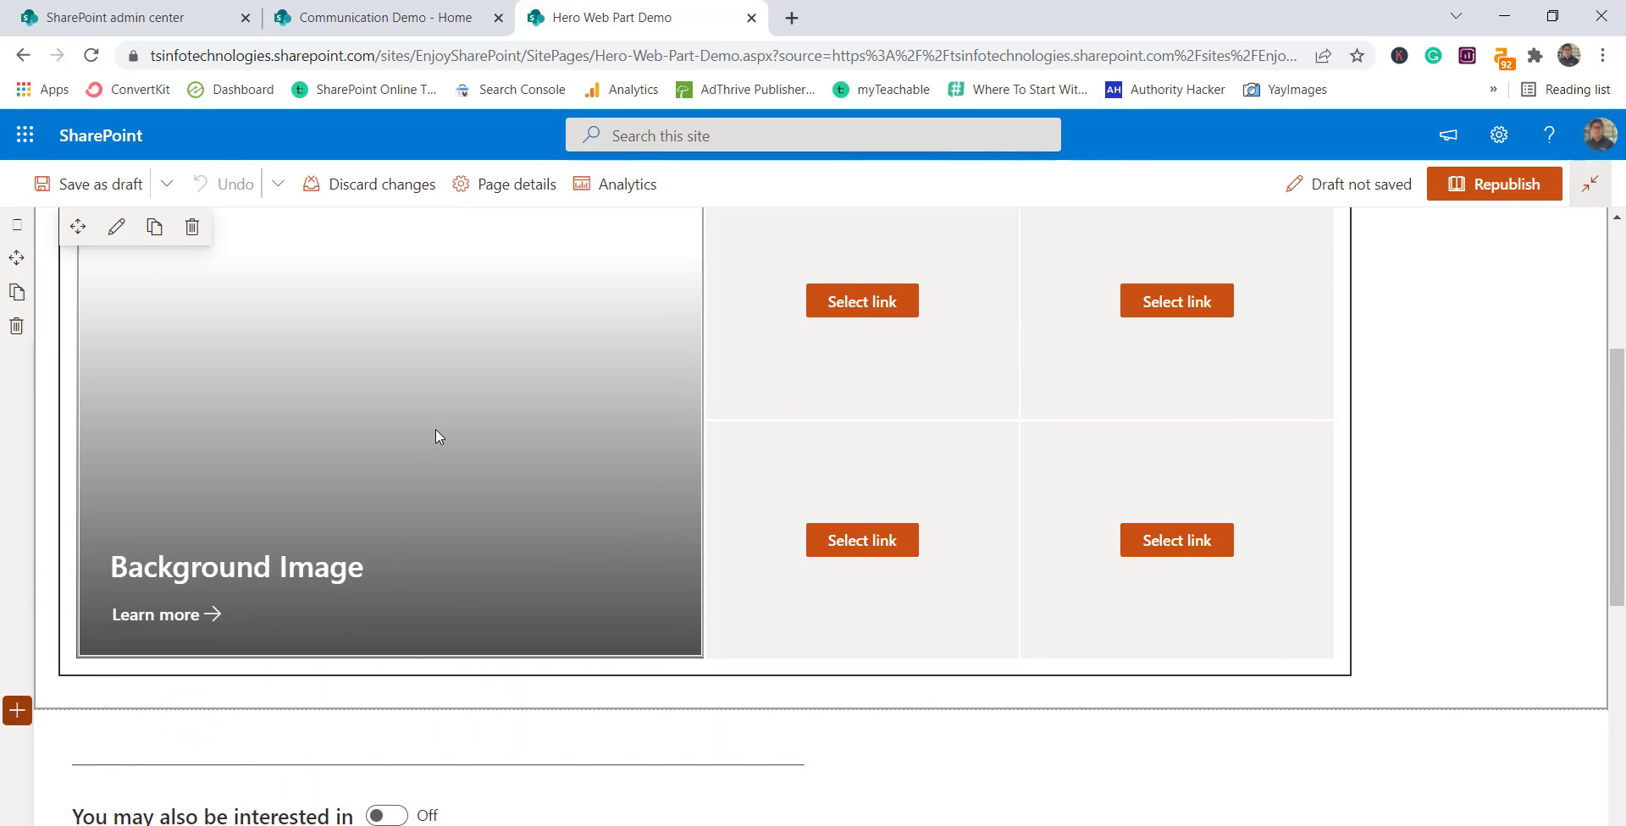
Step: Insert the stock image of a white textured plaster surface into the upper small tile beside the large hero tile
click(849, 318)
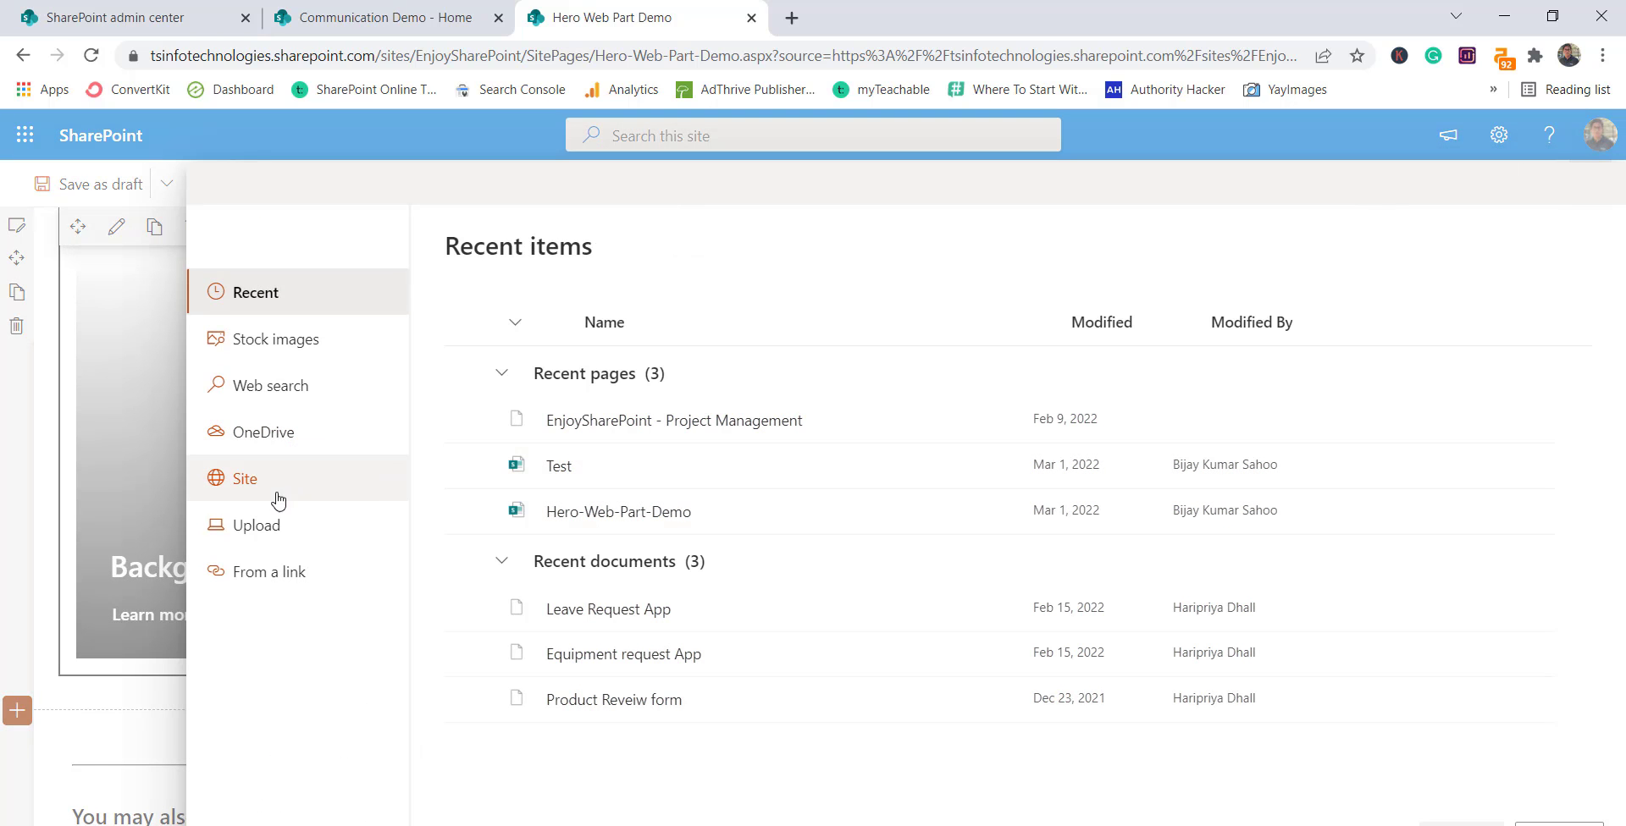
click(271, 338)
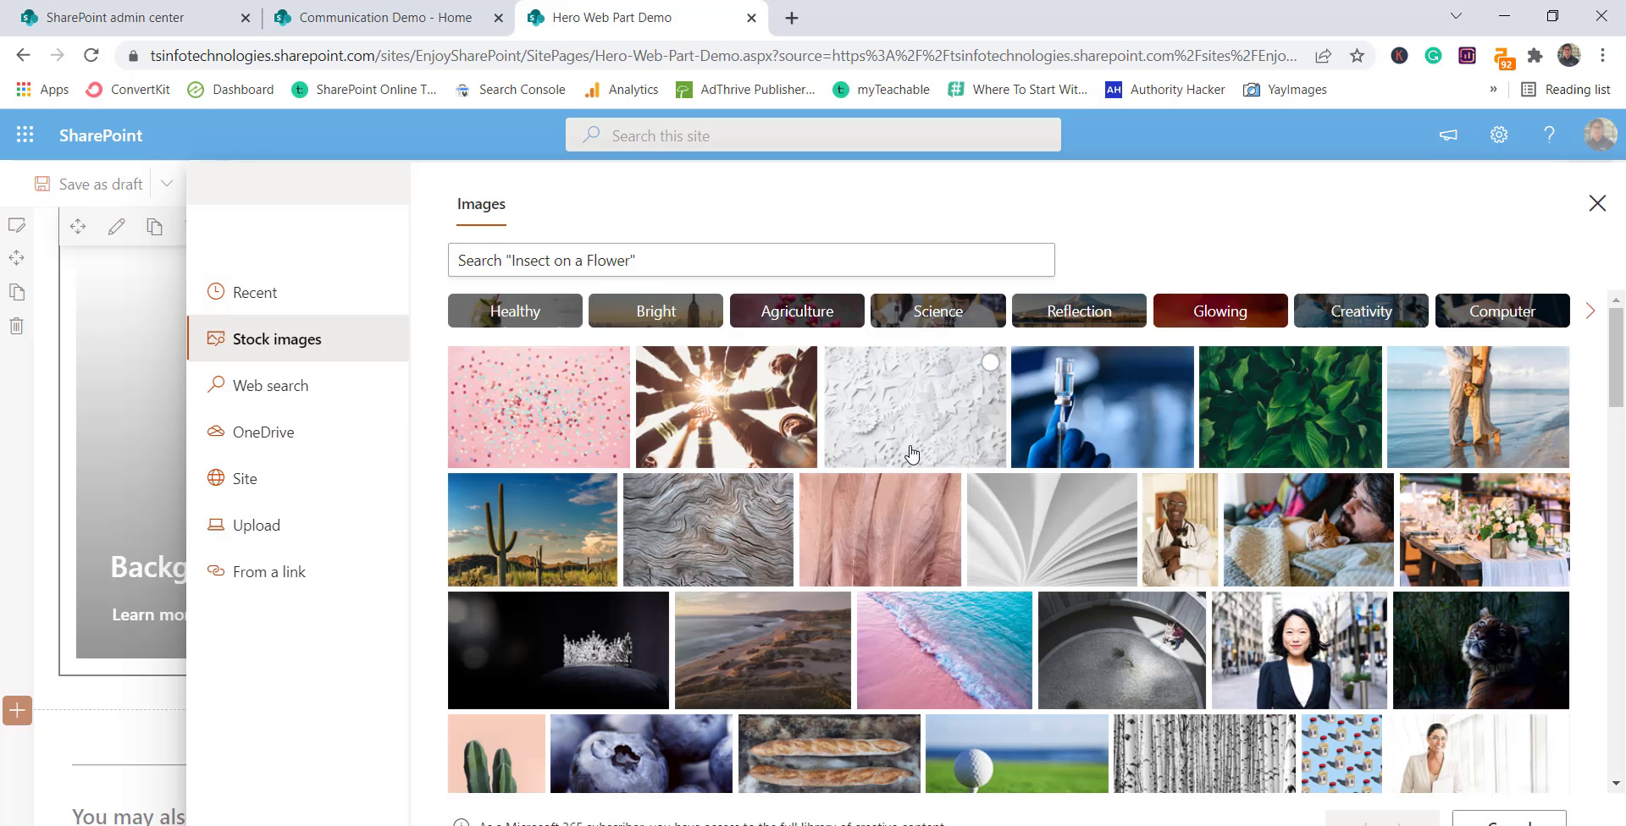
click(911, 455)
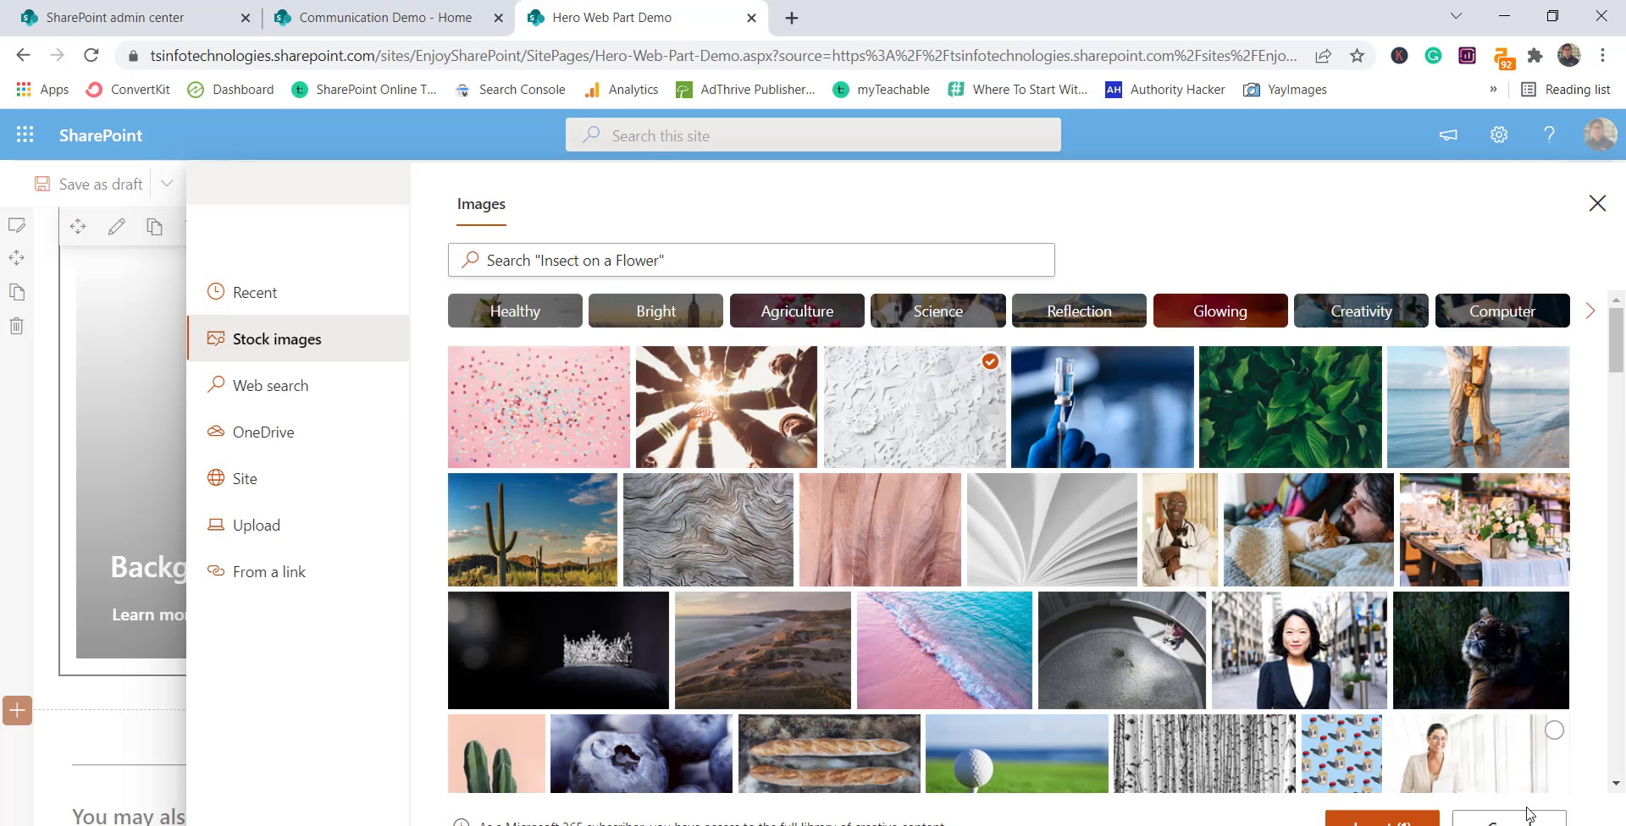
click(1382, 818)
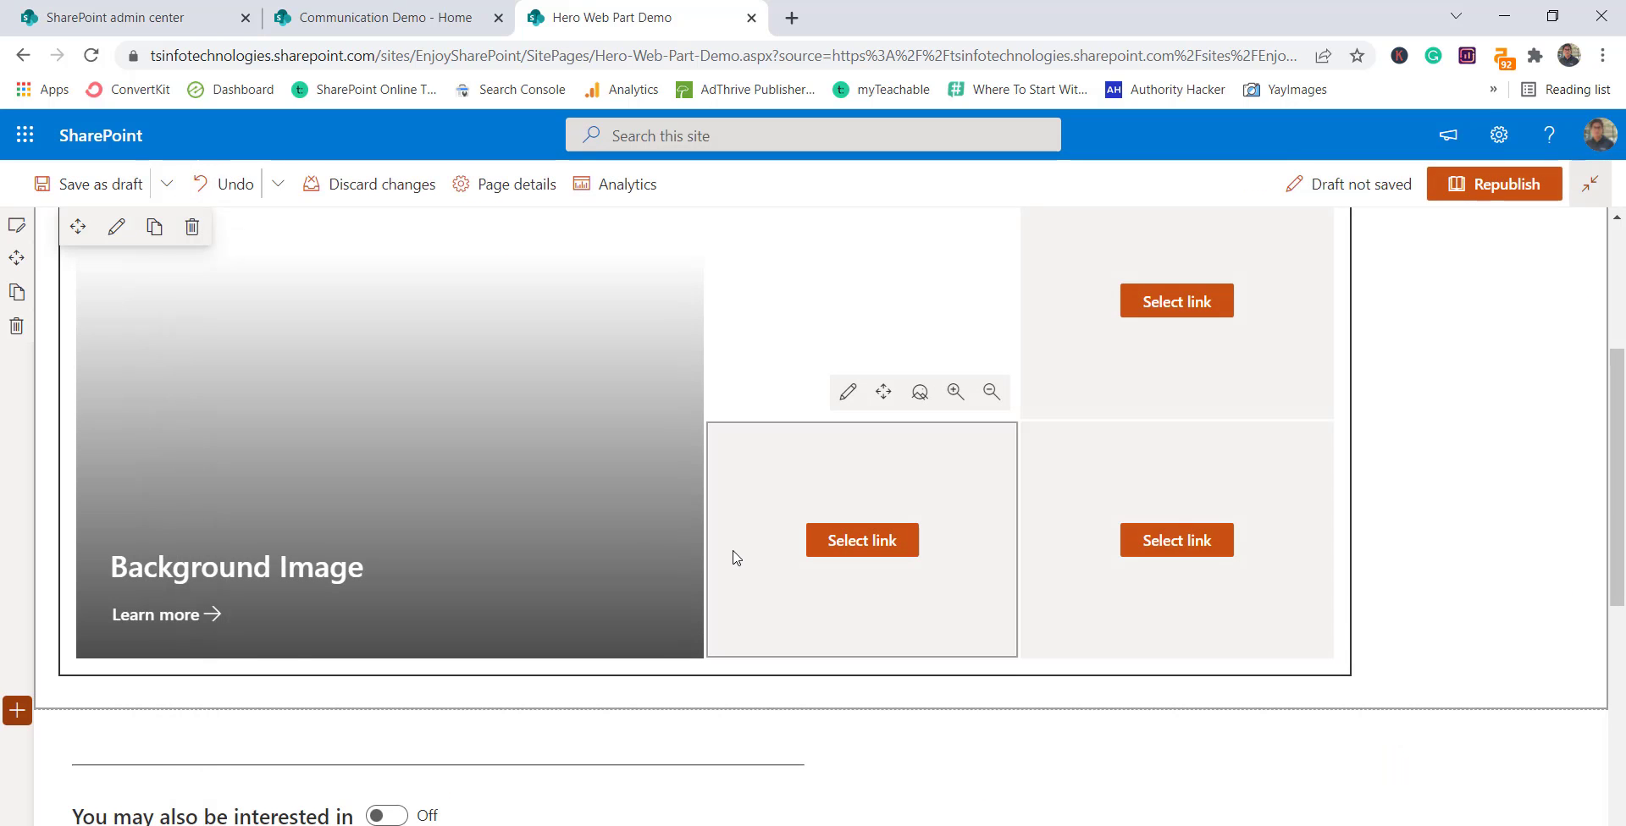
Step: Link the empty lower small tile beside the large hero tile to "create calendar event from excel.xlsx" in the site's Documents library
click(876, 544)
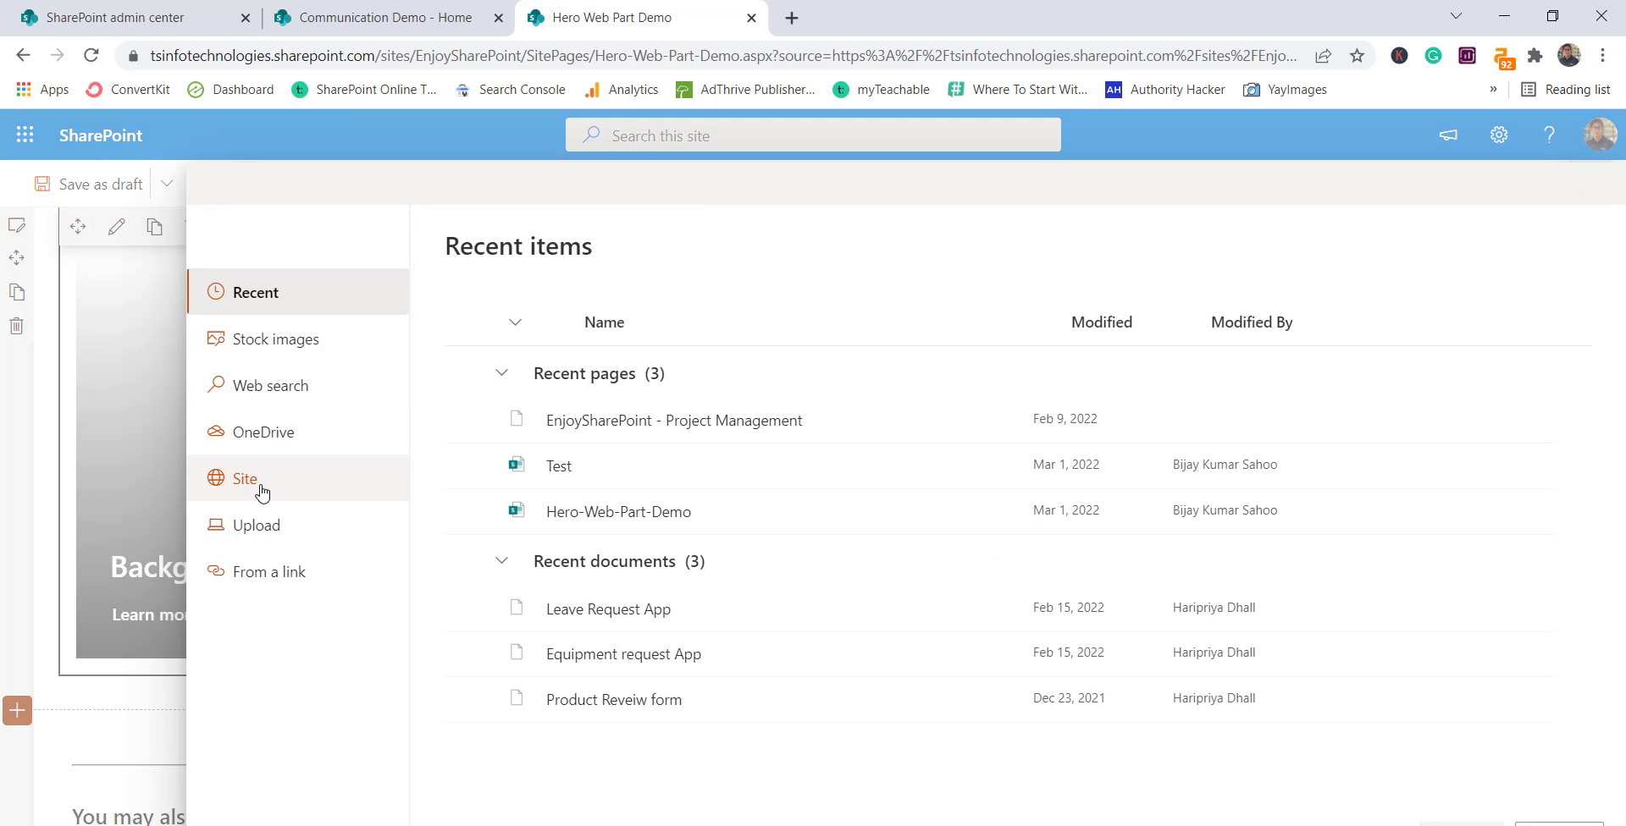
click(359, 480)
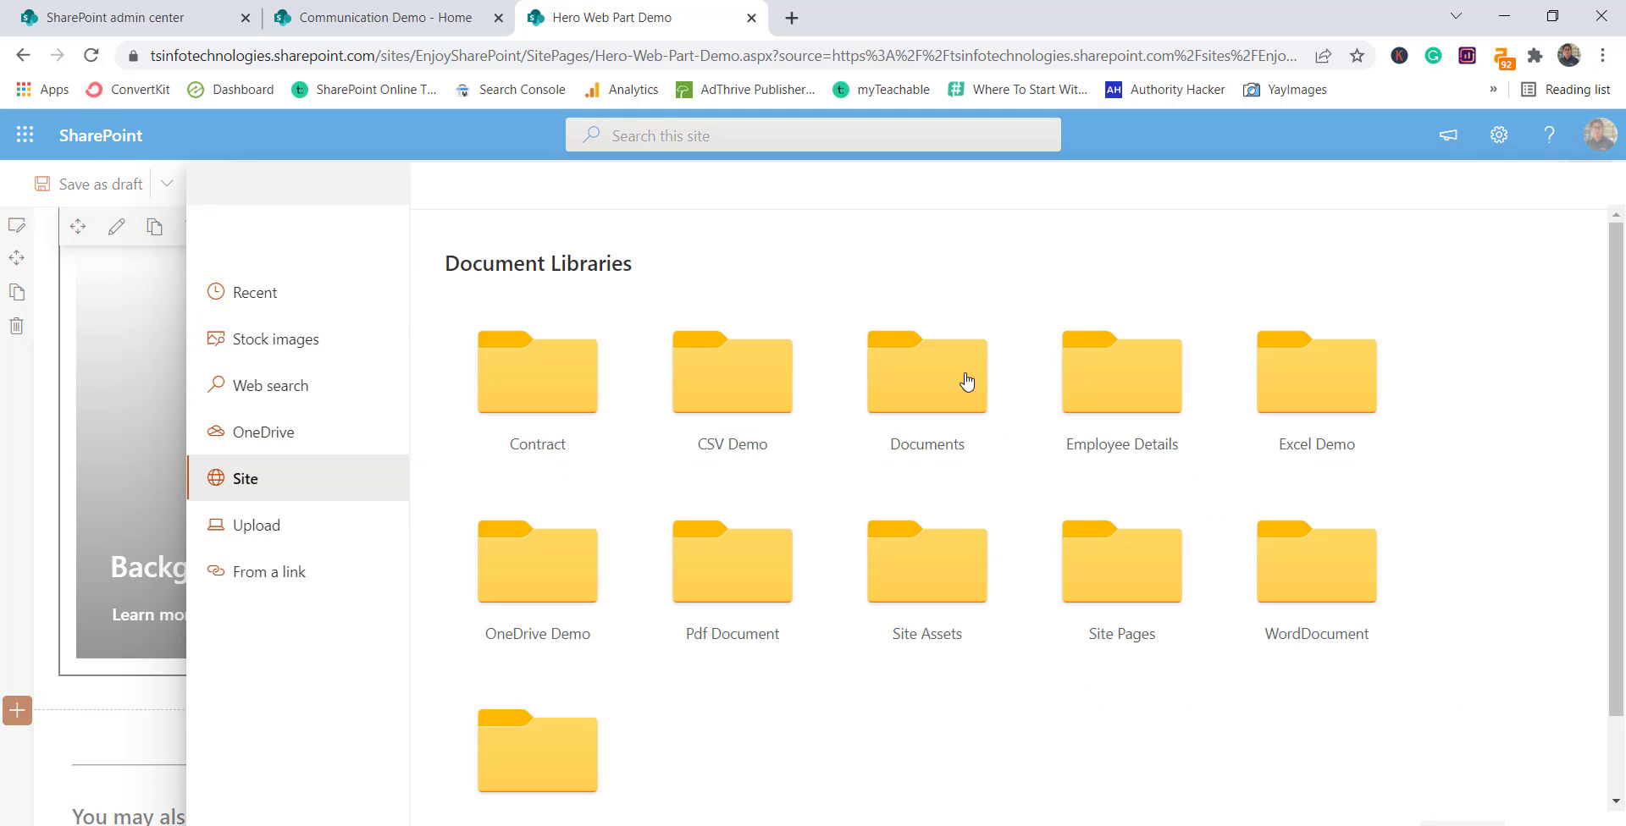
click(966, 382)
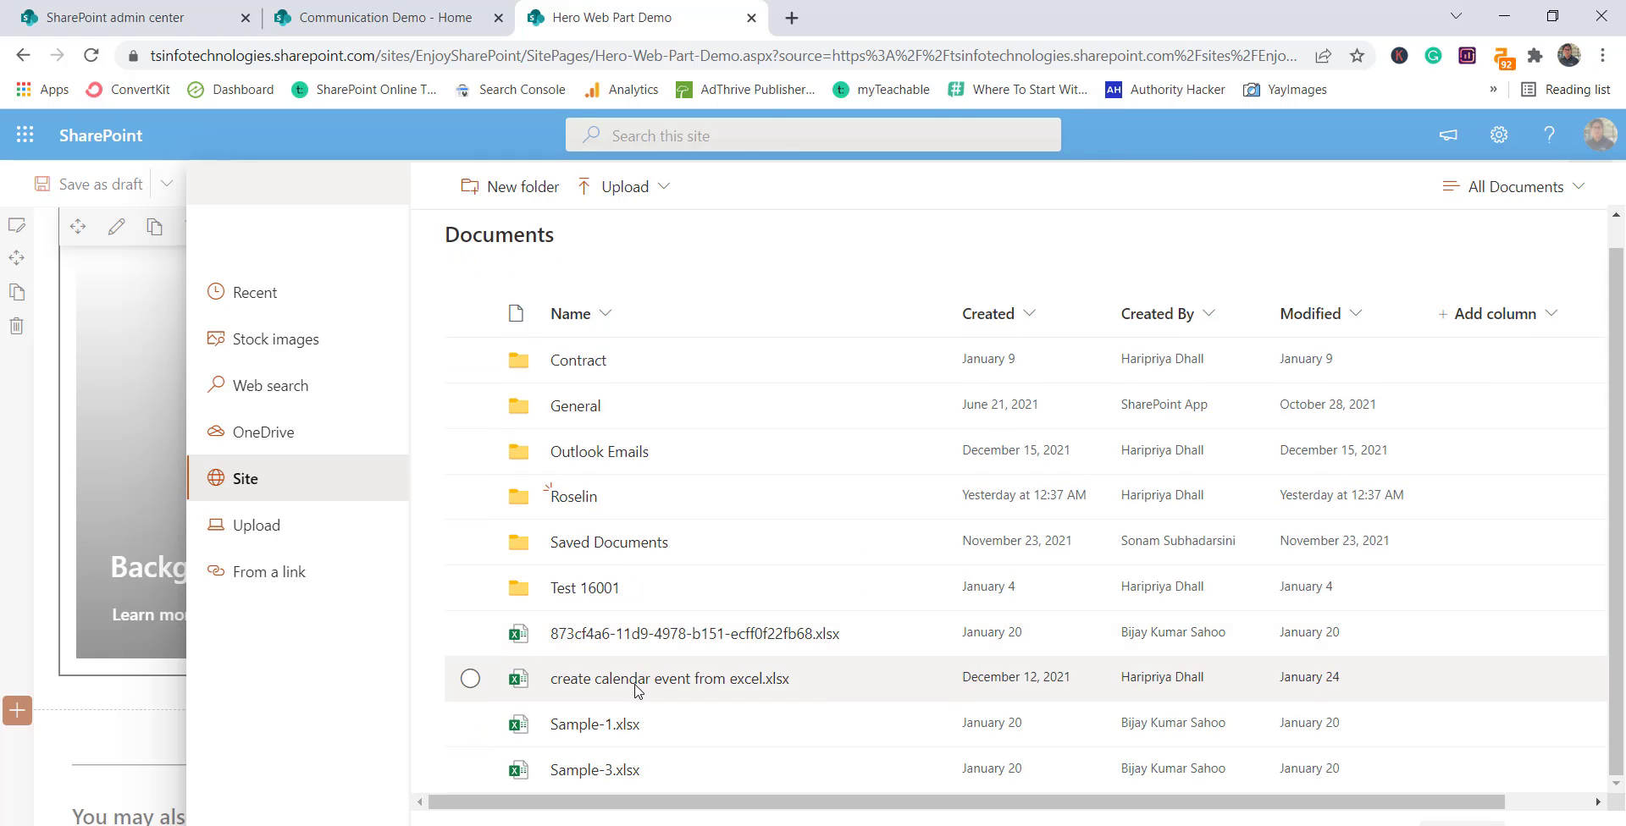
double_click(635, 686)
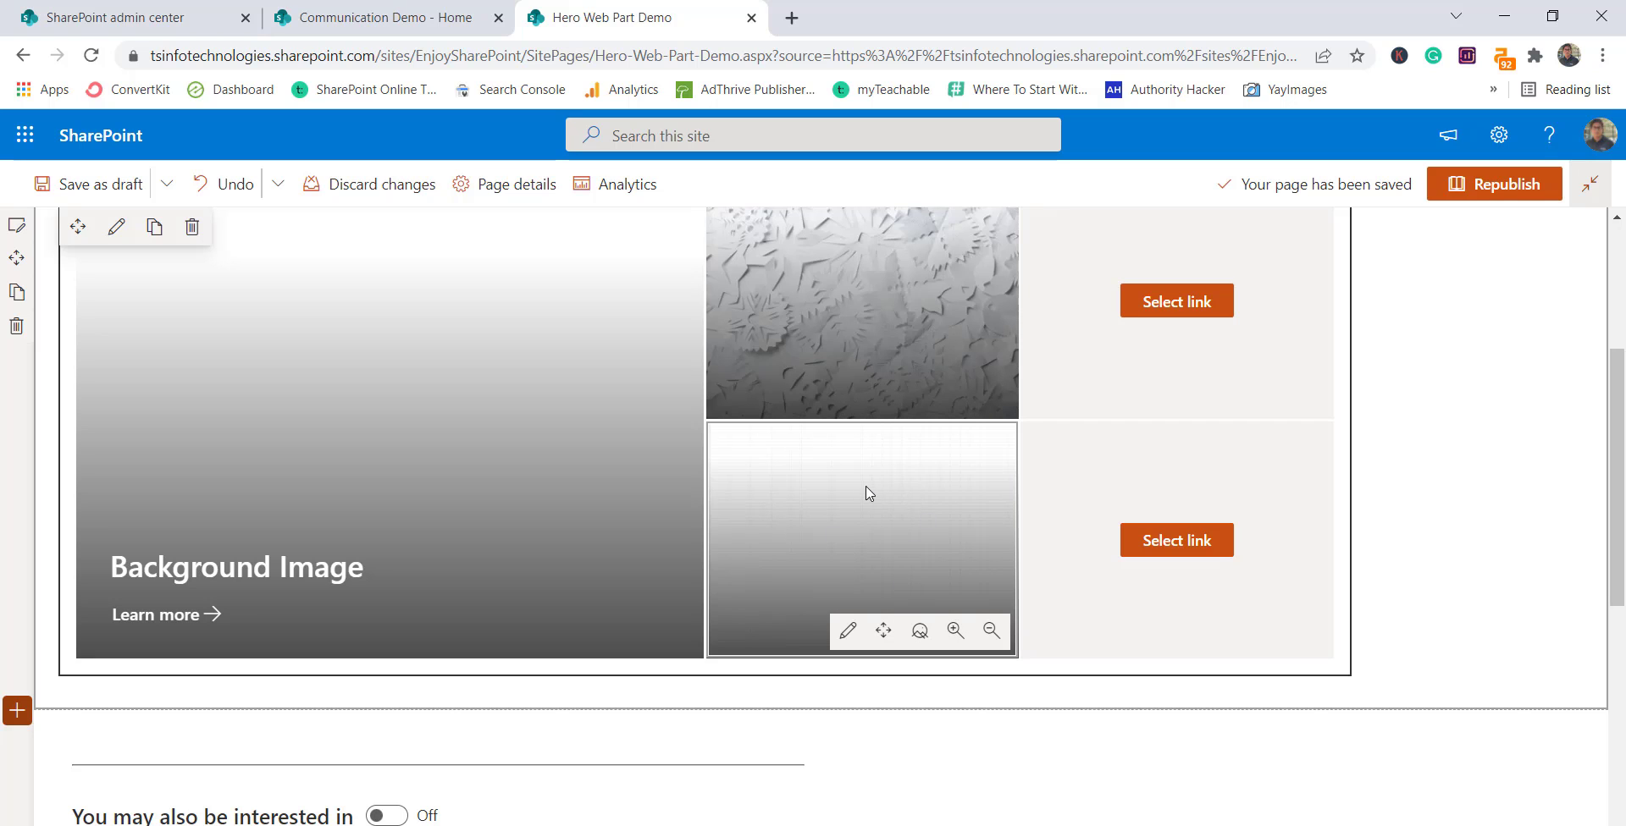
Step: Examine the large tile and the small tiles of the Hero web part
scroll(559, 542, up, 2)
scroll(512, 584, up, 1)
scroll(494, 608, down, 3)
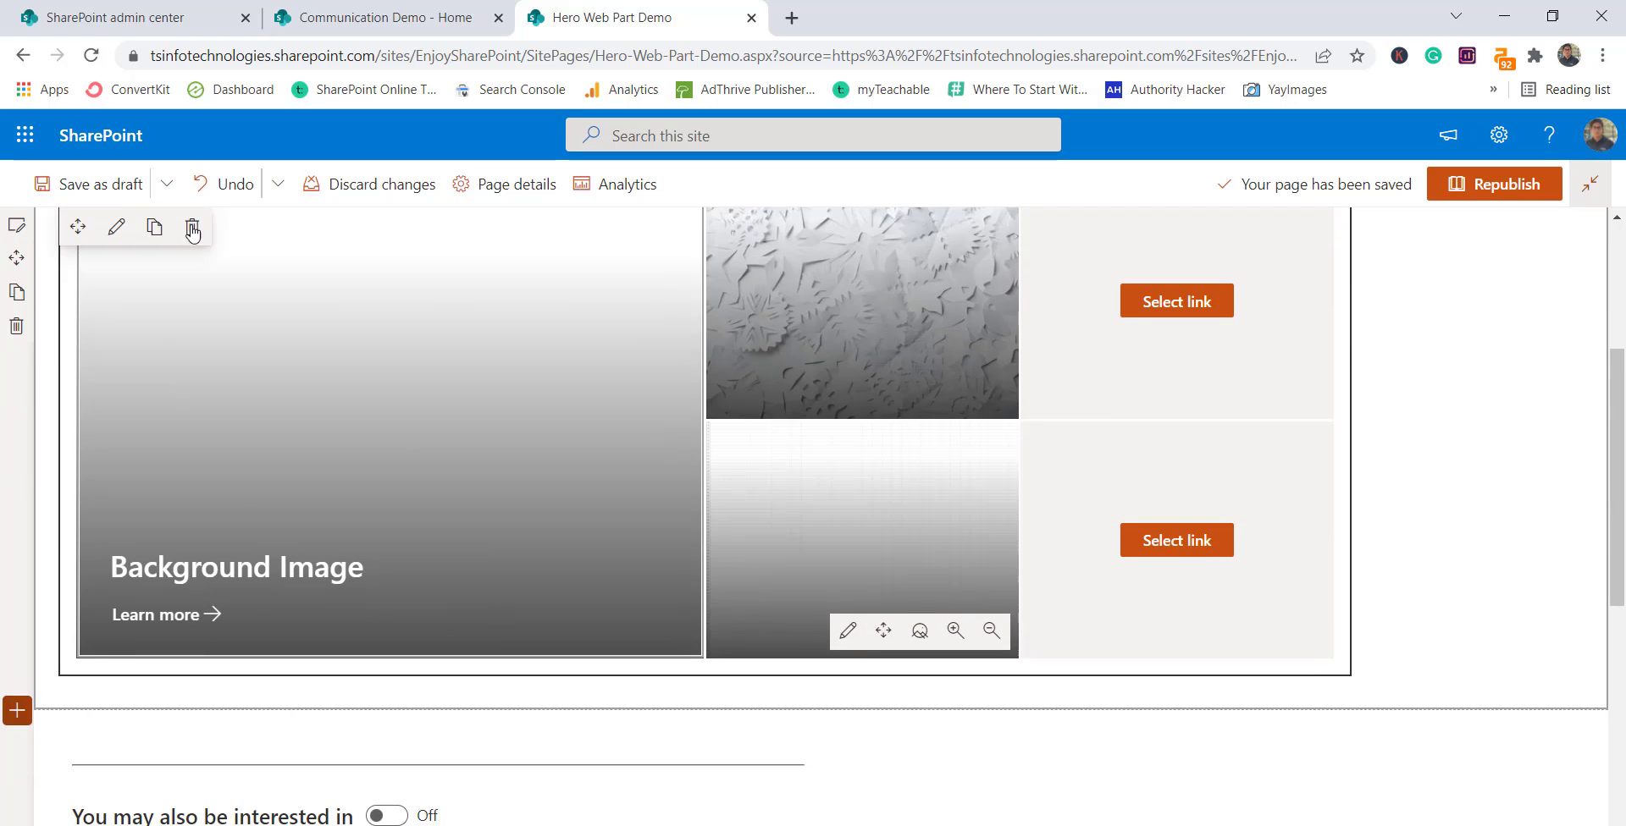
scroll(441, 508, up, 3)
scroll(403, 508, down, 3)
scroll(321, 417, up, 3)
scroll(337, 490, down, 3)
click(779, 507)
scroll(322, 513, up, 3)
scroll(312, 569, down, 1)
scroll(311, 576, down, 3)
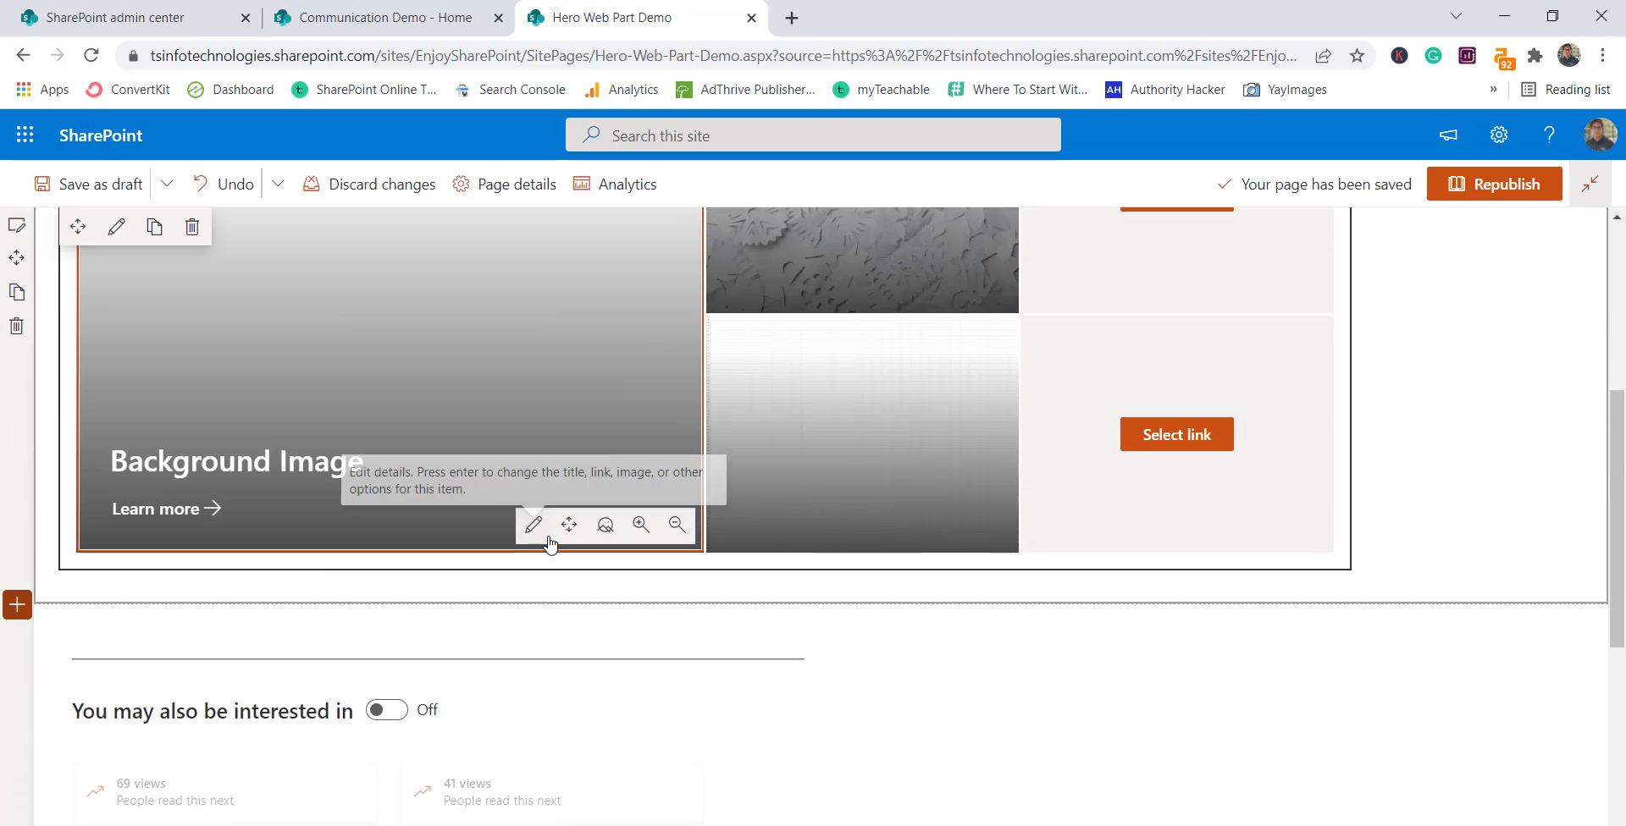
Step: Change the large "Background Image" tile's link to "create calendar event from excel.xlsx" in the site's Documents library
click(534, 525)
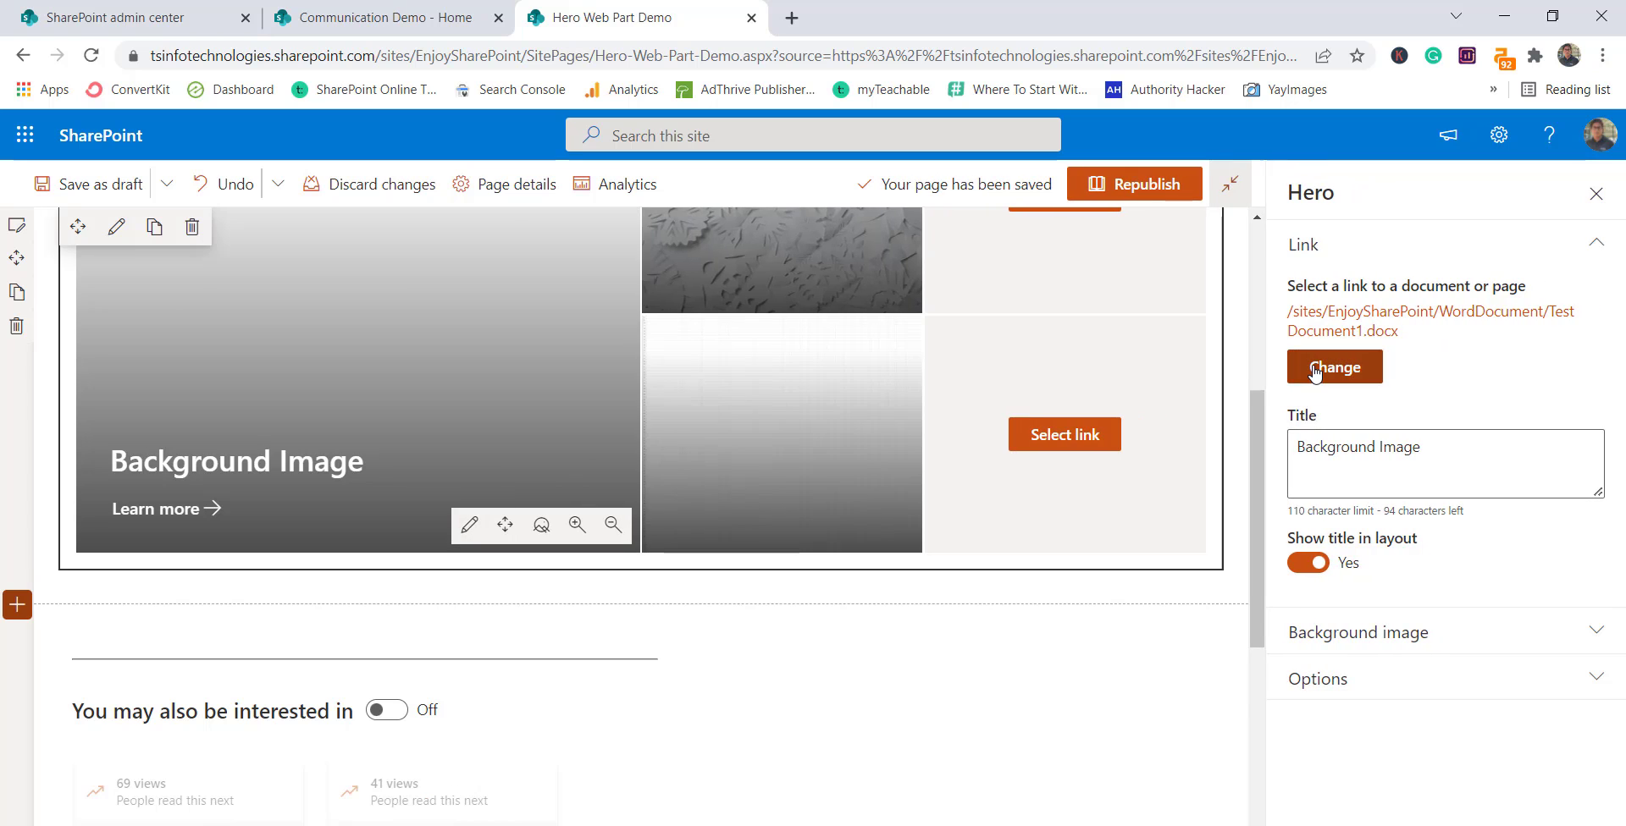
click(1318, 373)
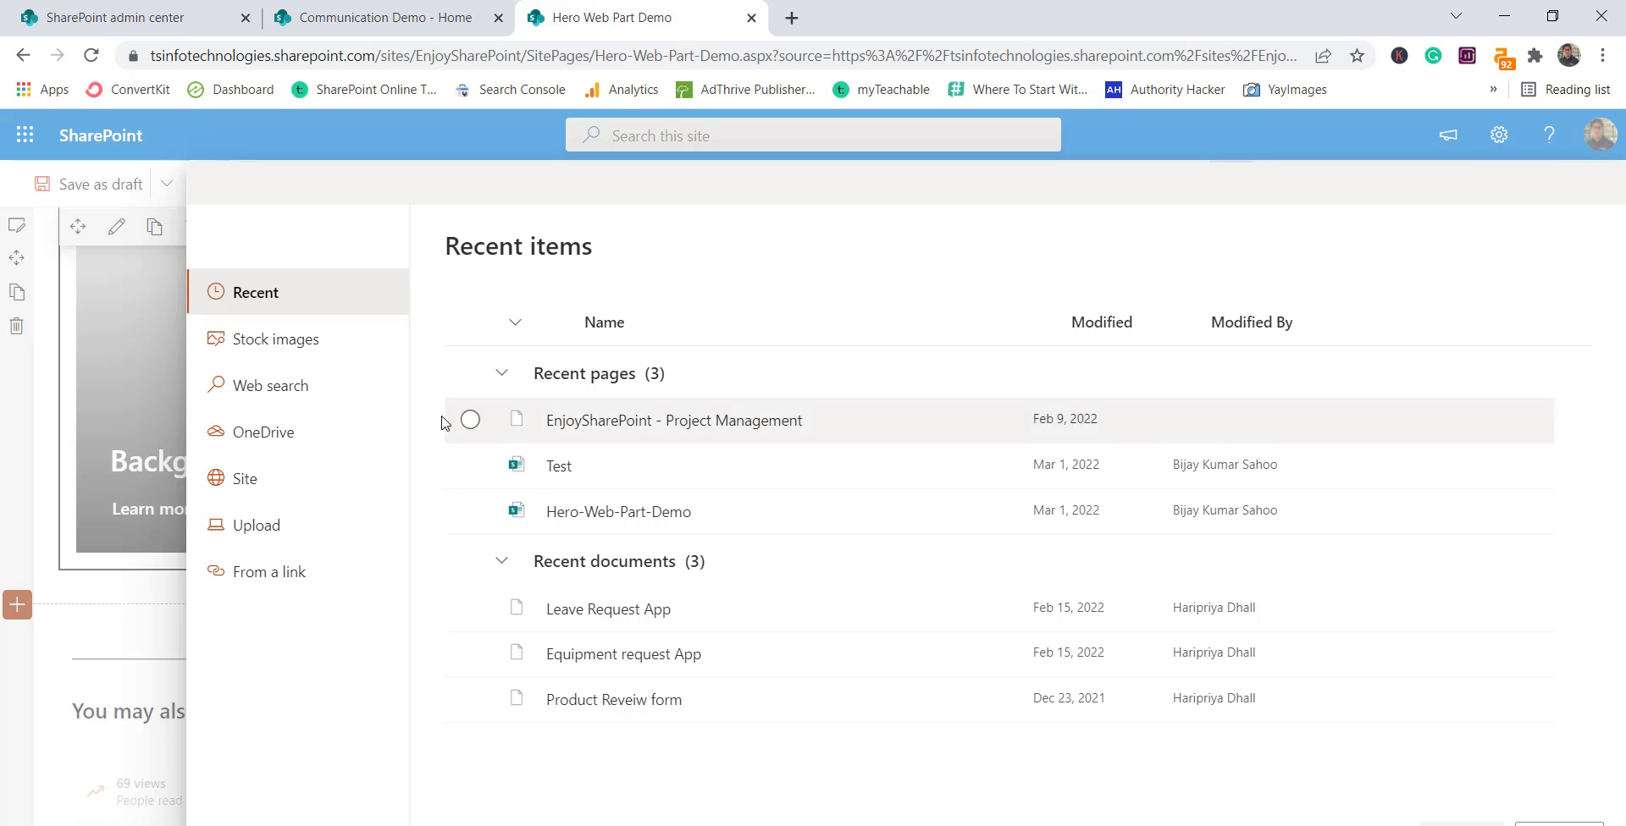
click(269, 470)
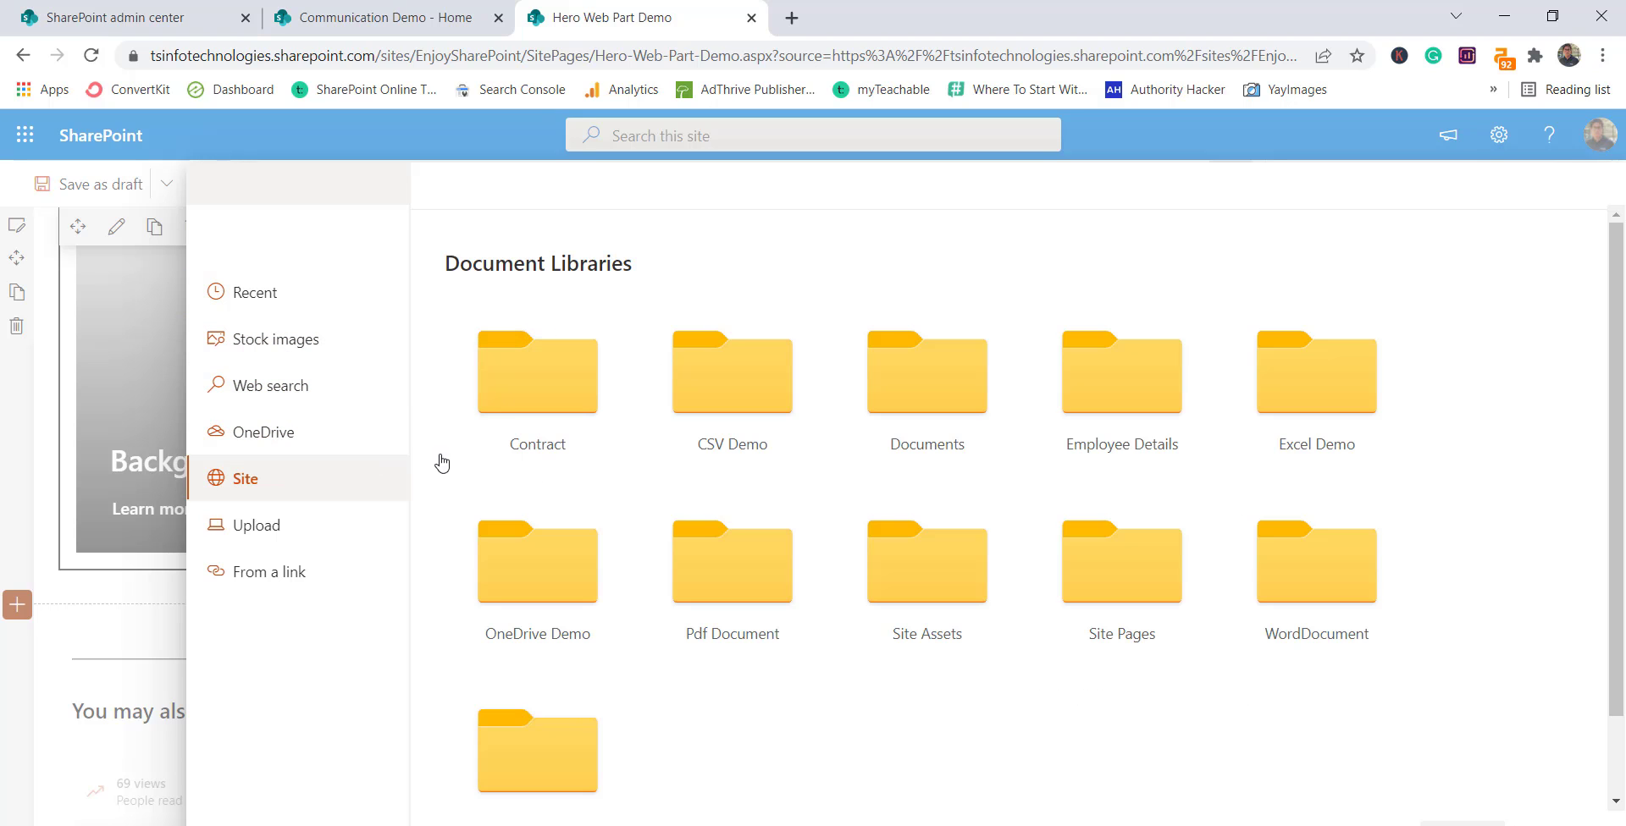
click(960, 400)
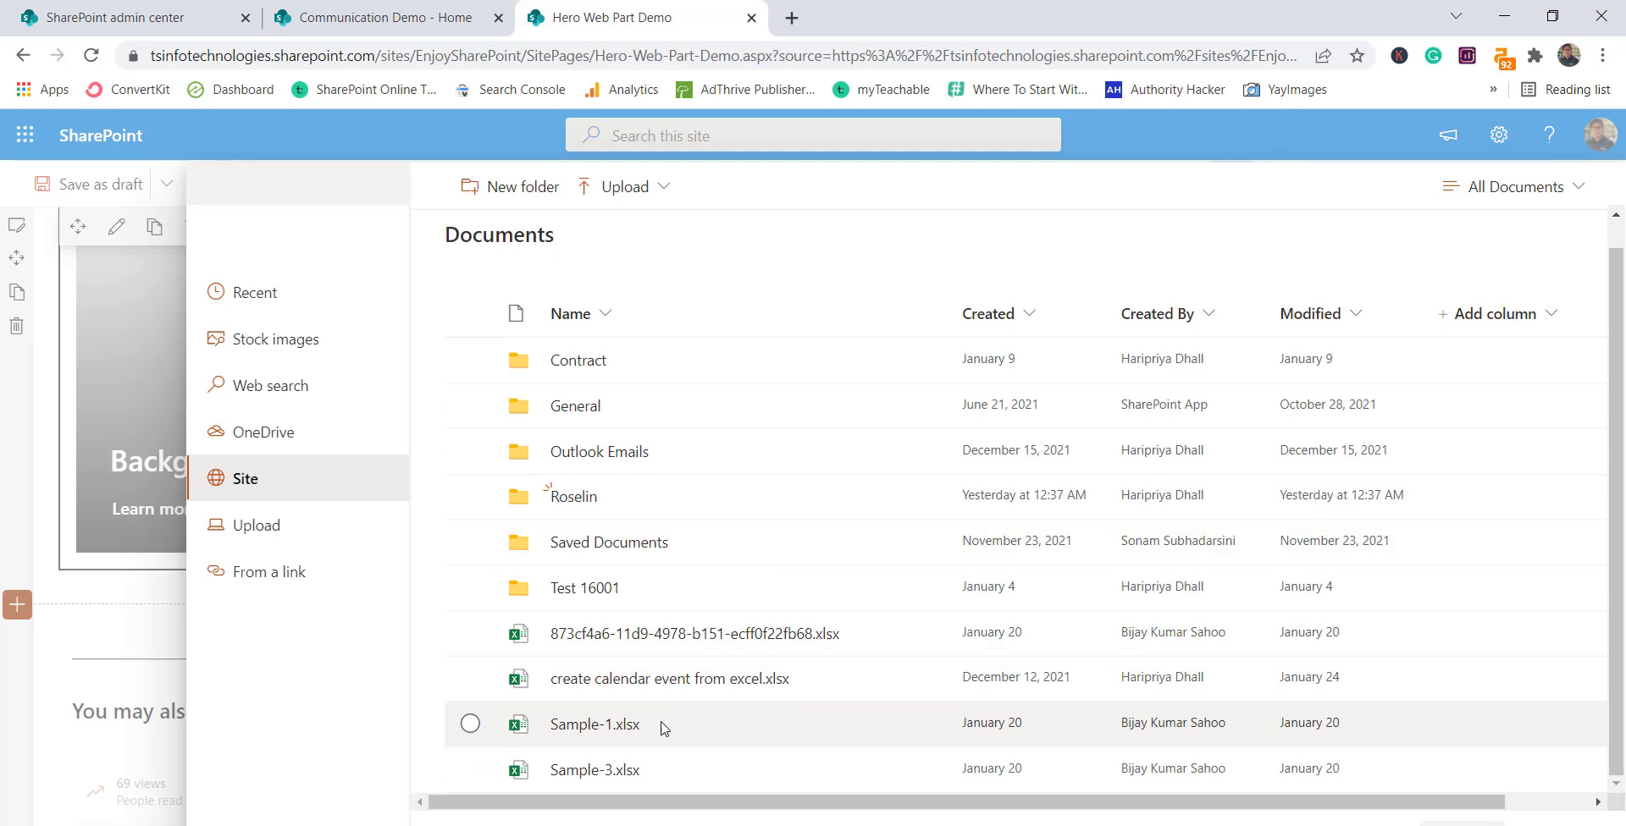
click(470, 678)
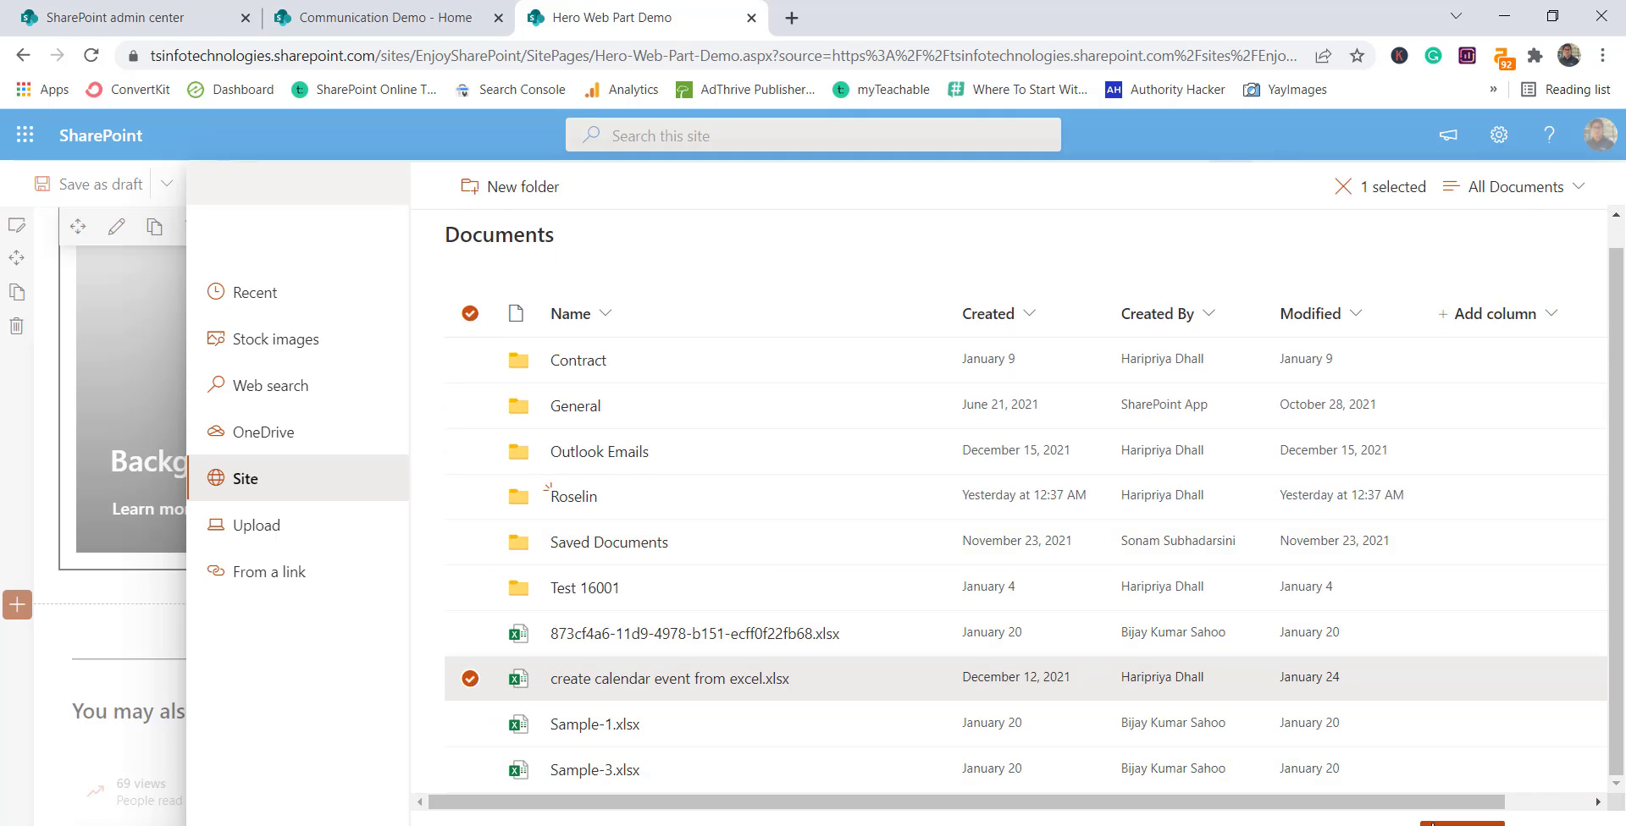
click(1462, 823)
scroll(226, 485, up, 3)
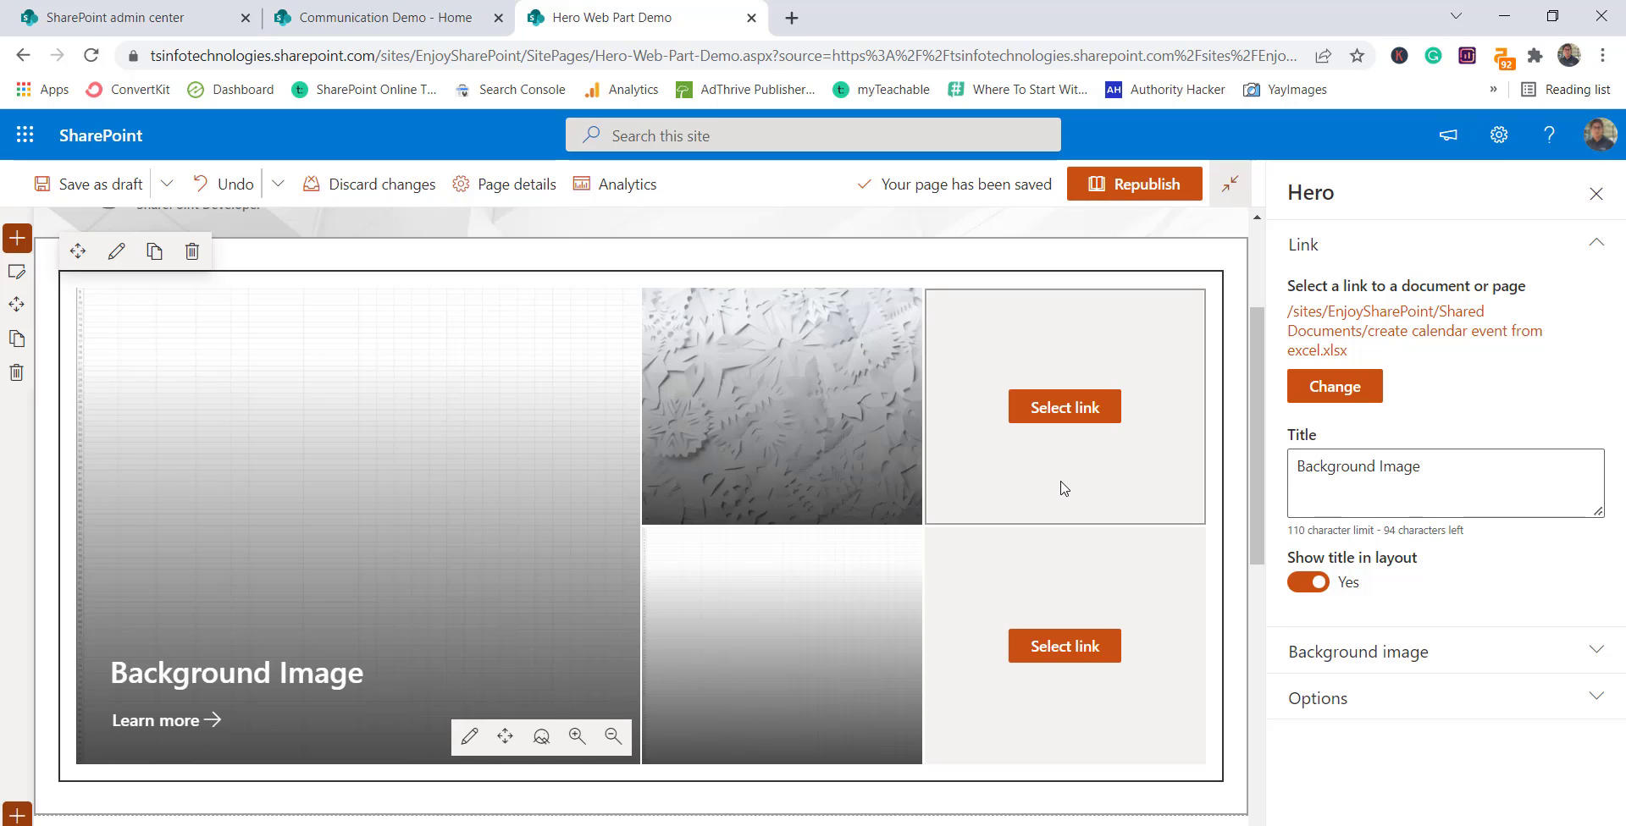
Step: Give the large hero tile a custom background using the stock image of a sandy coastline with dunes, and close its settings
click(1346, 652)
scroll(1328, 542, down, 3)
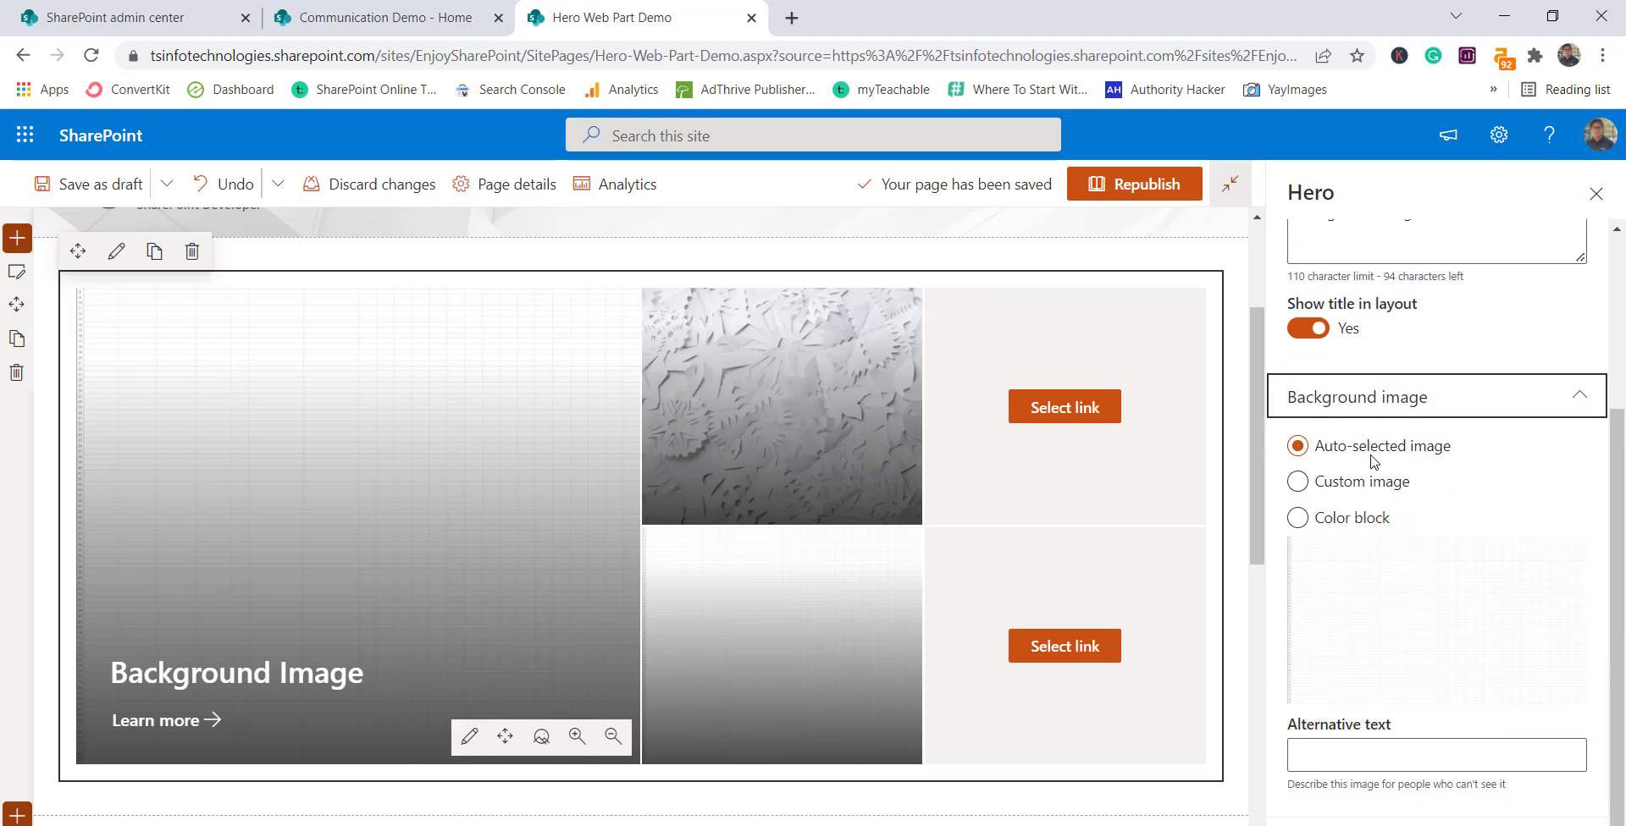
click(1300, 481)
scroll(1355, 398, up, 3)
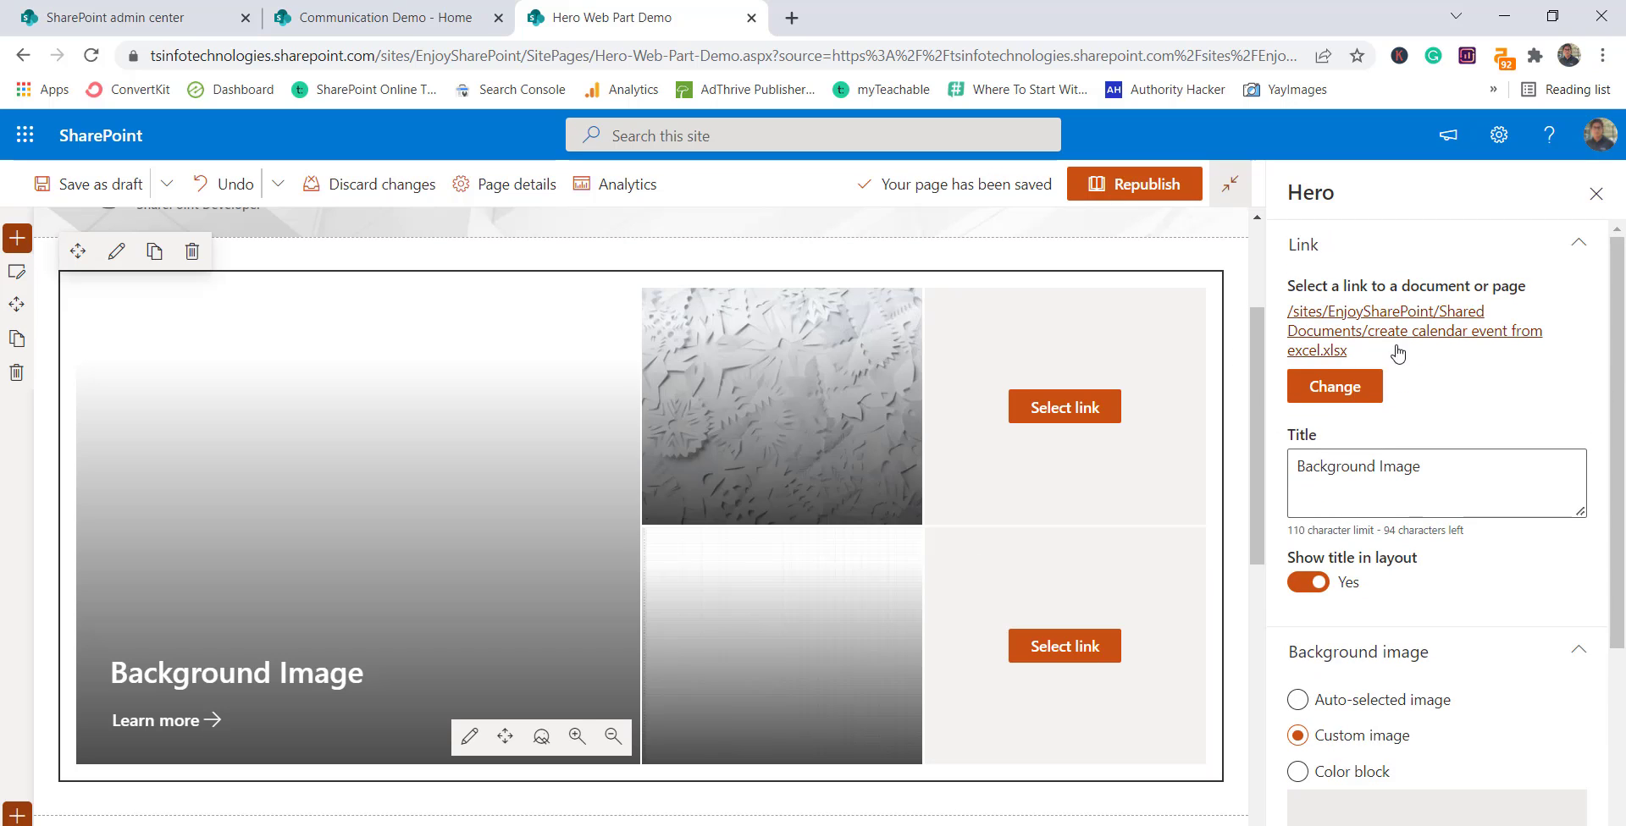
scroll(1305, 626, down, 3)
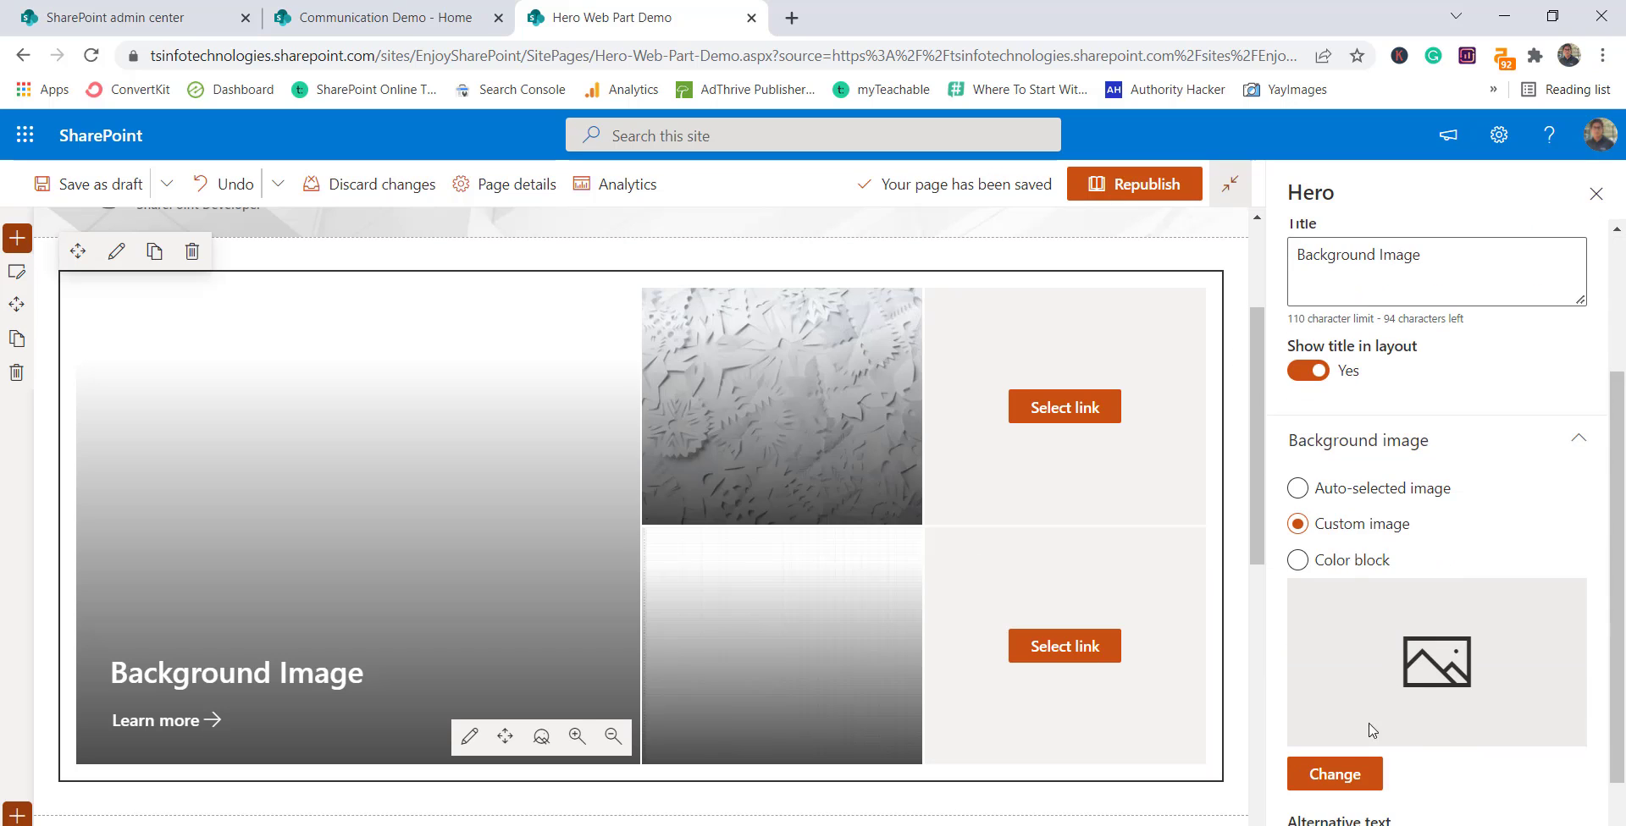
click(1342, 781)
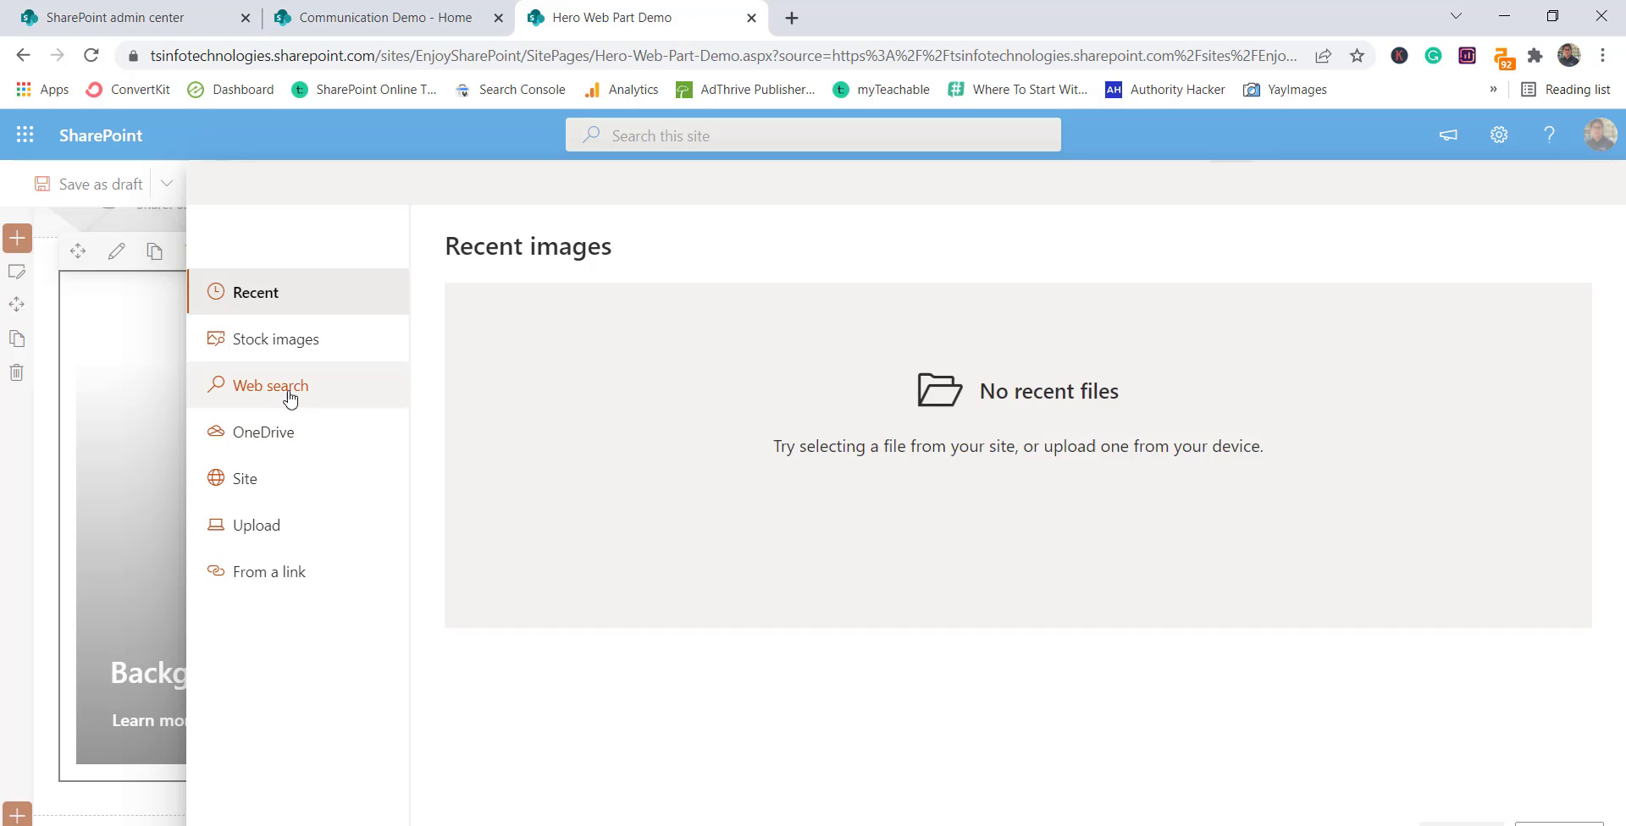
click(279, 347)
click(1340, 608)
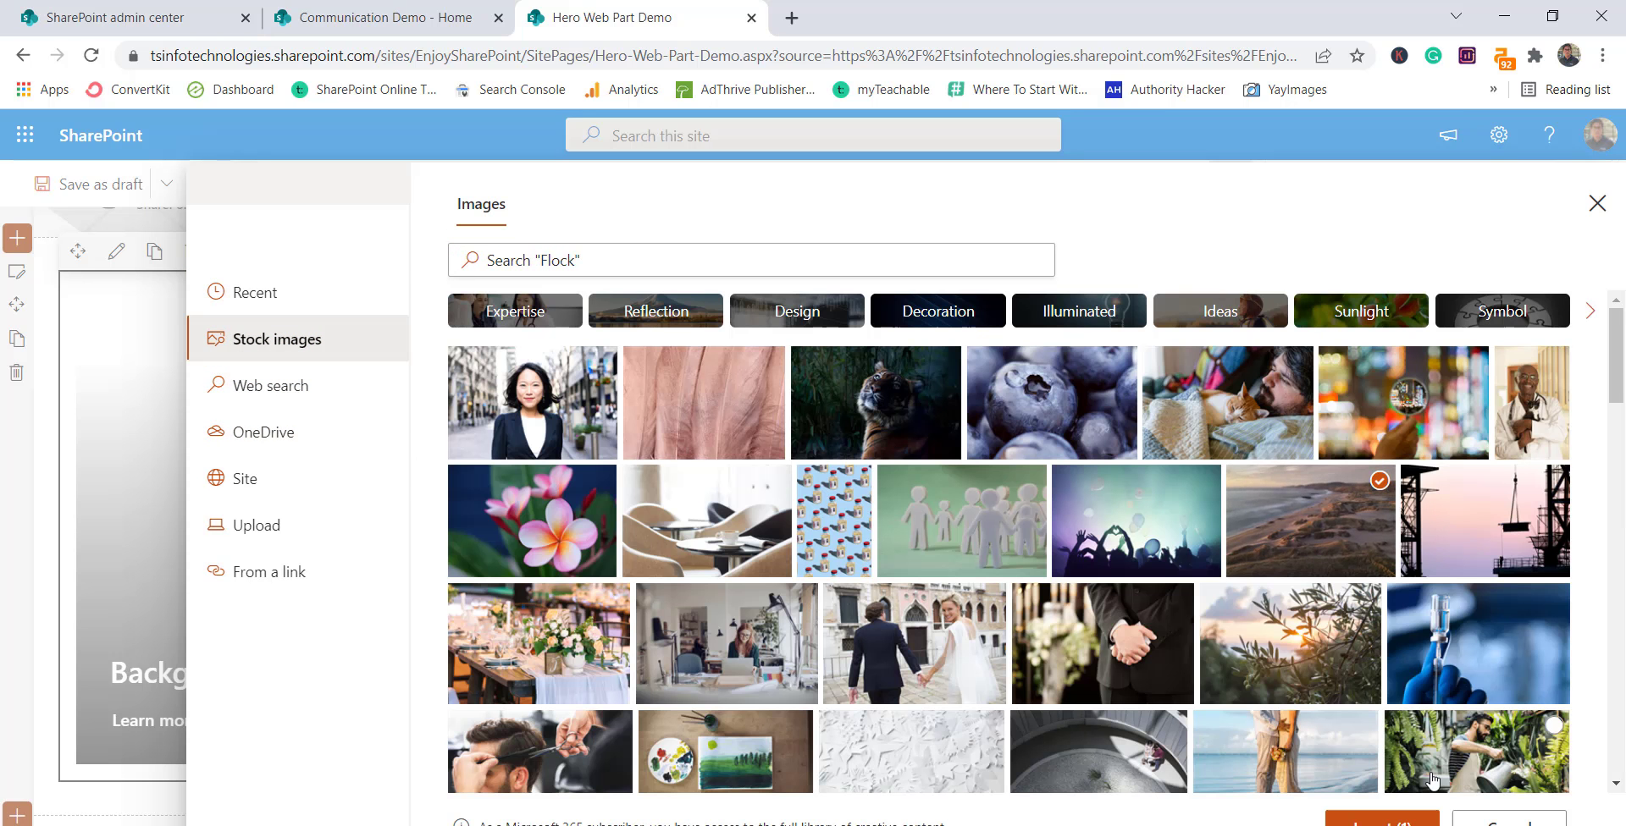
click(1382, 818)
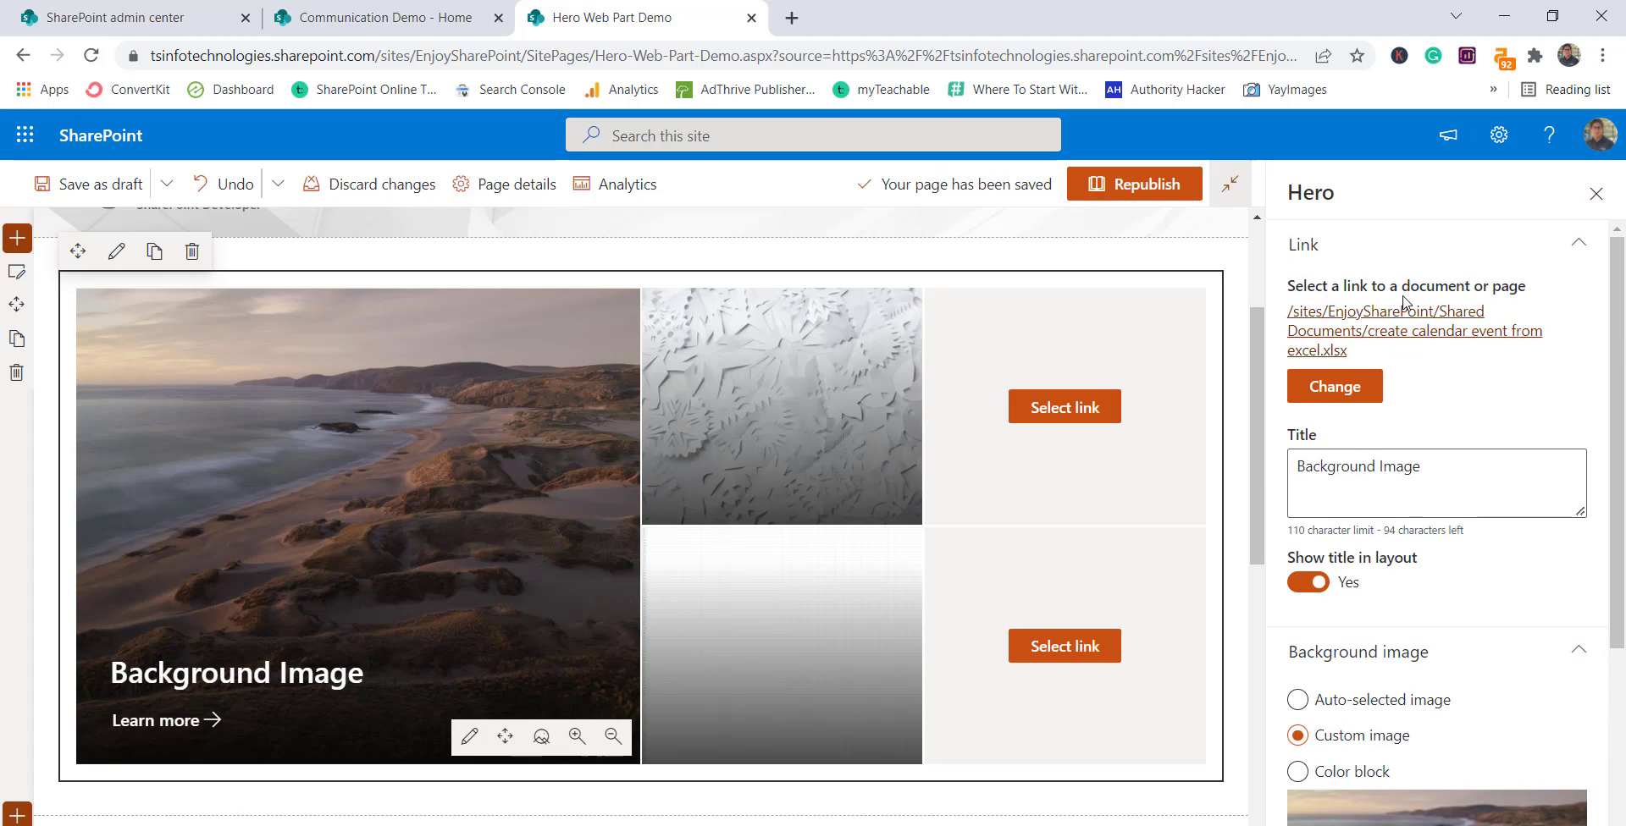
scroll(1406, 423, down, 4)
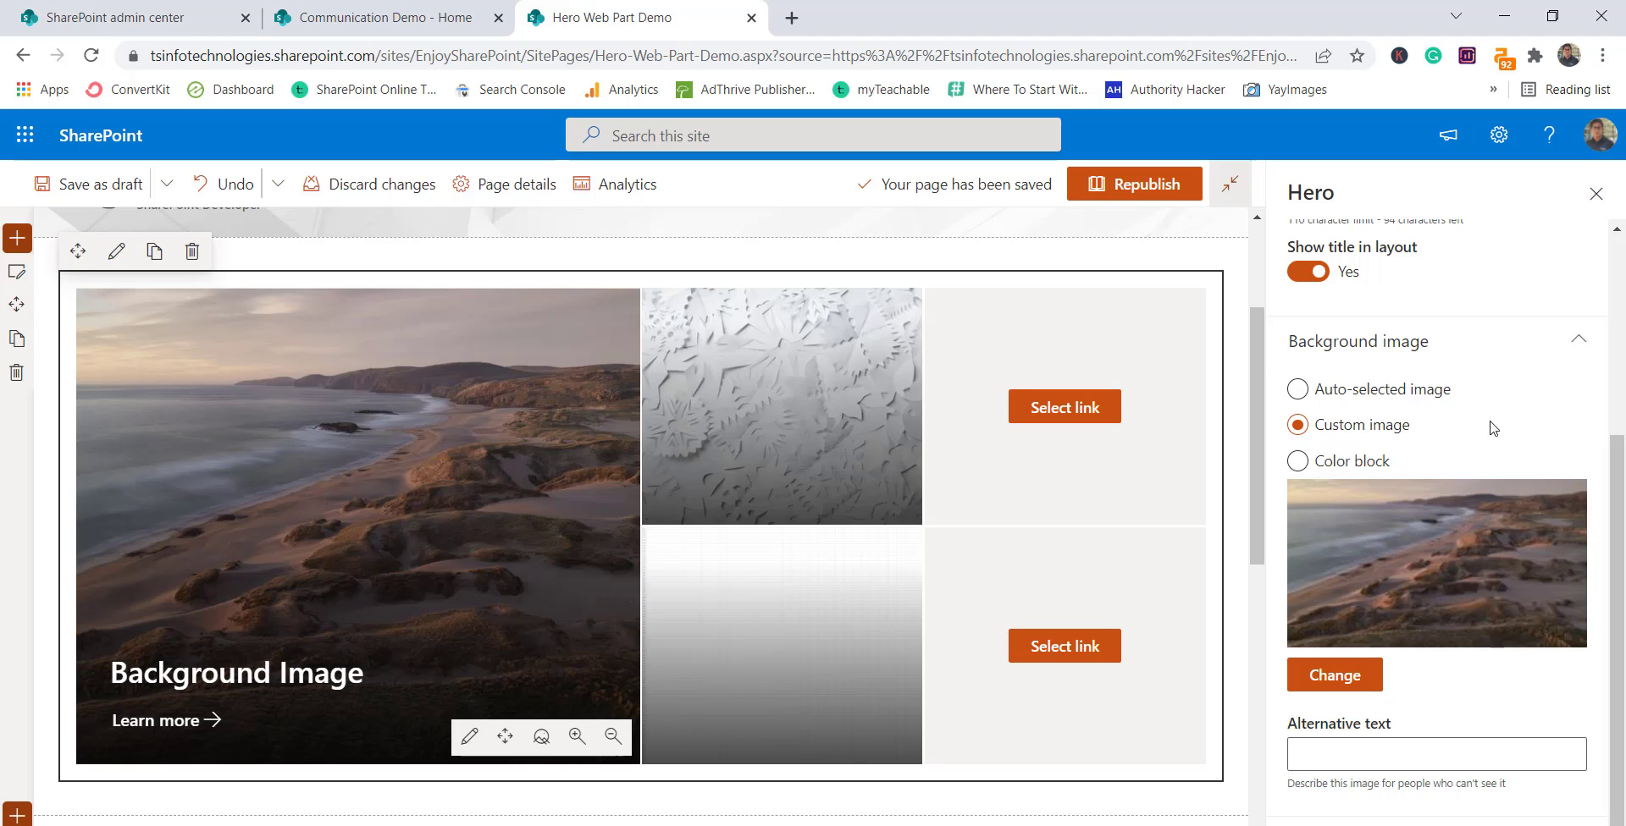
click(1596, 193)
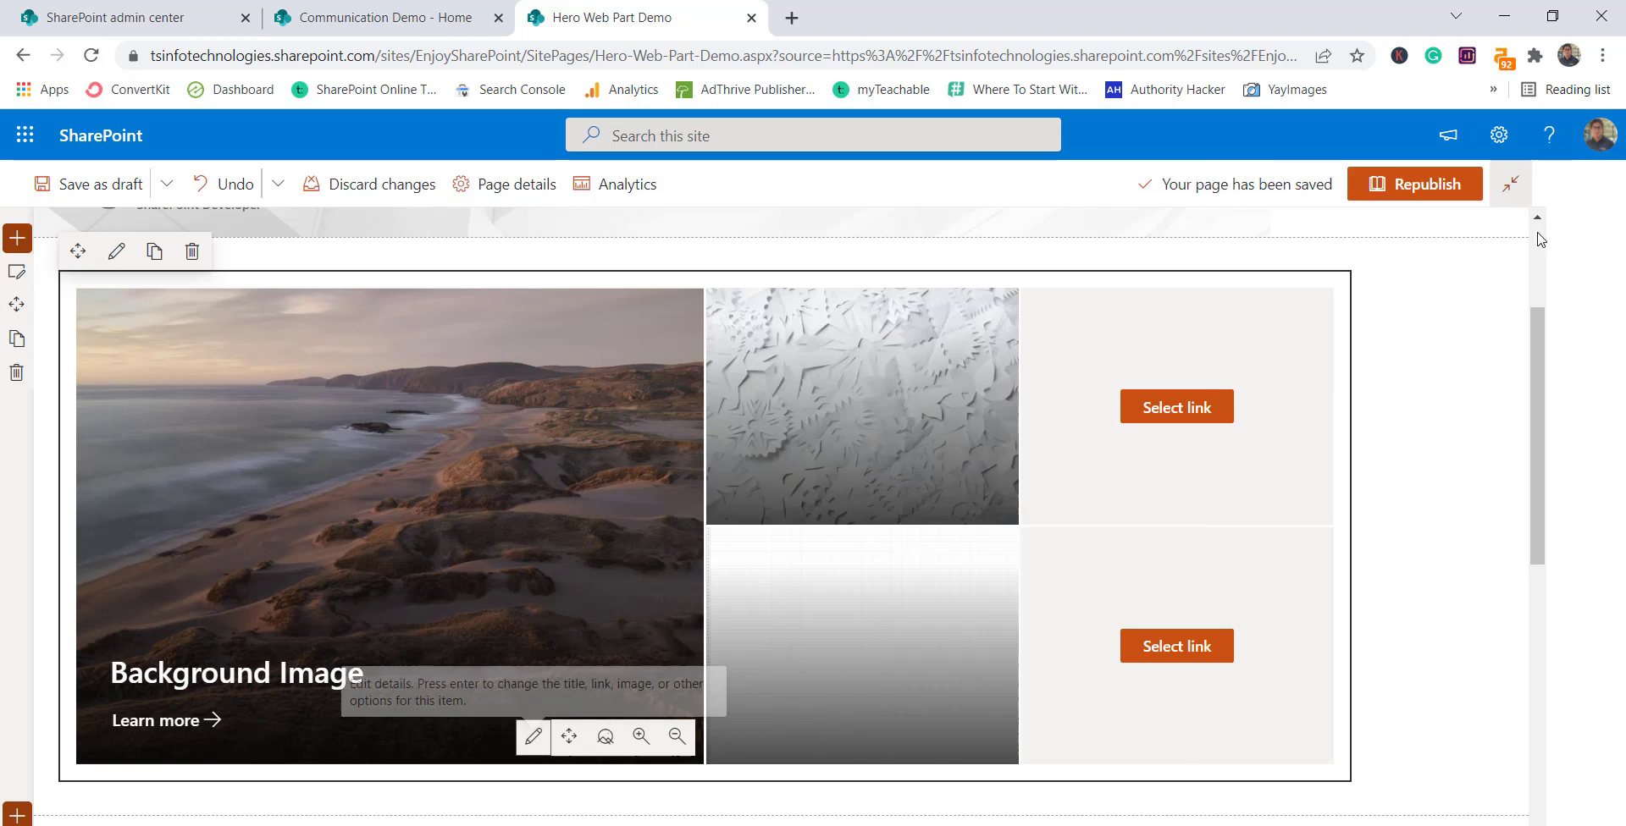
Step: Link the empty upper tile in the last column to "Test Document1.pdf" from the site's Pdf Document library
click(1186, 407)
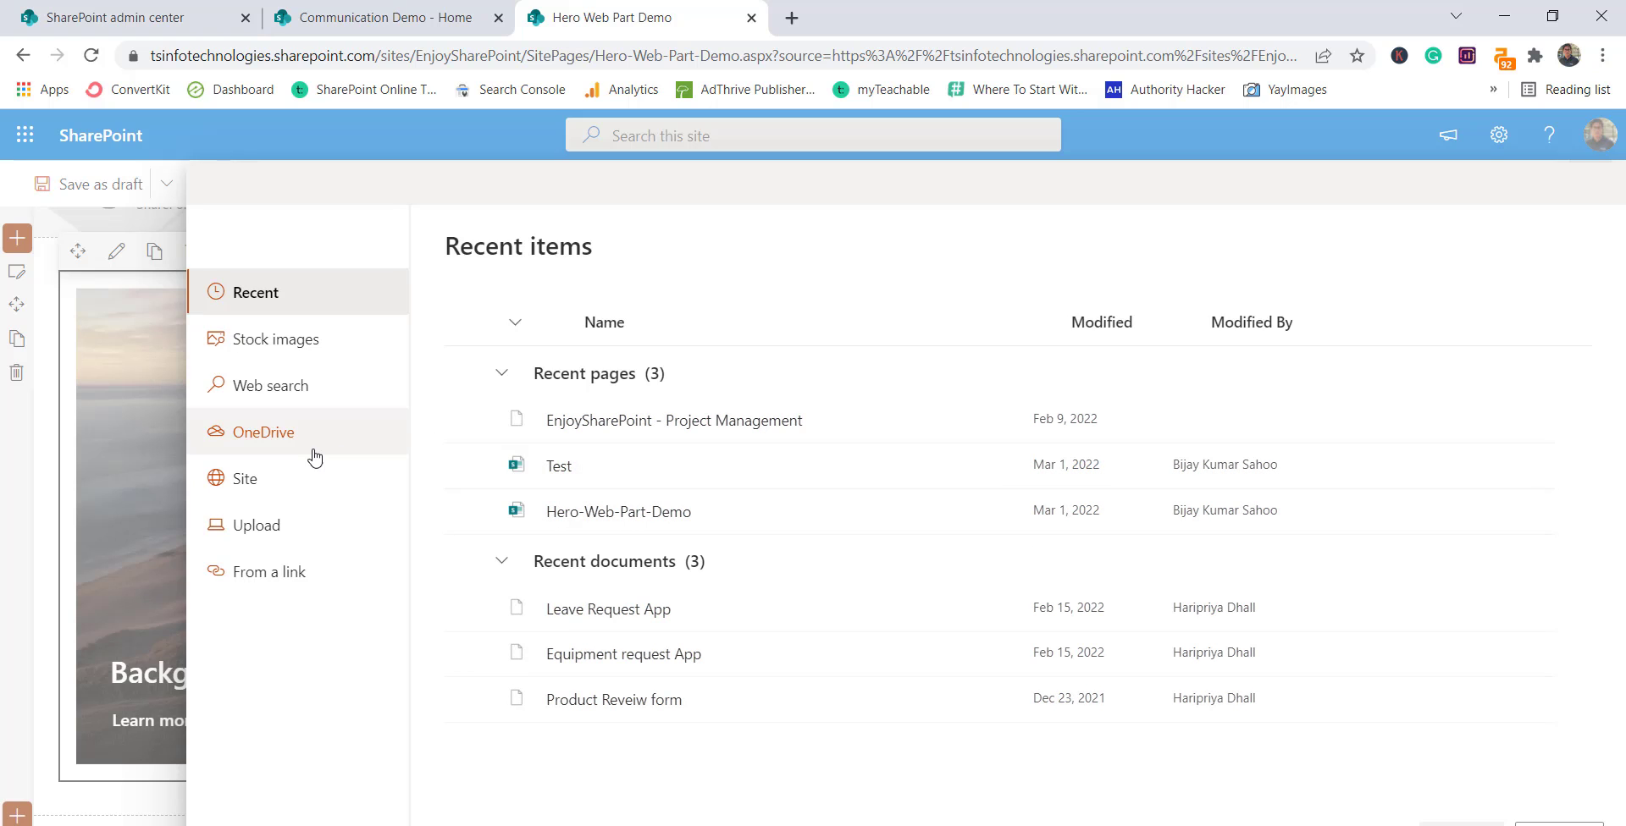
click(293, 478)
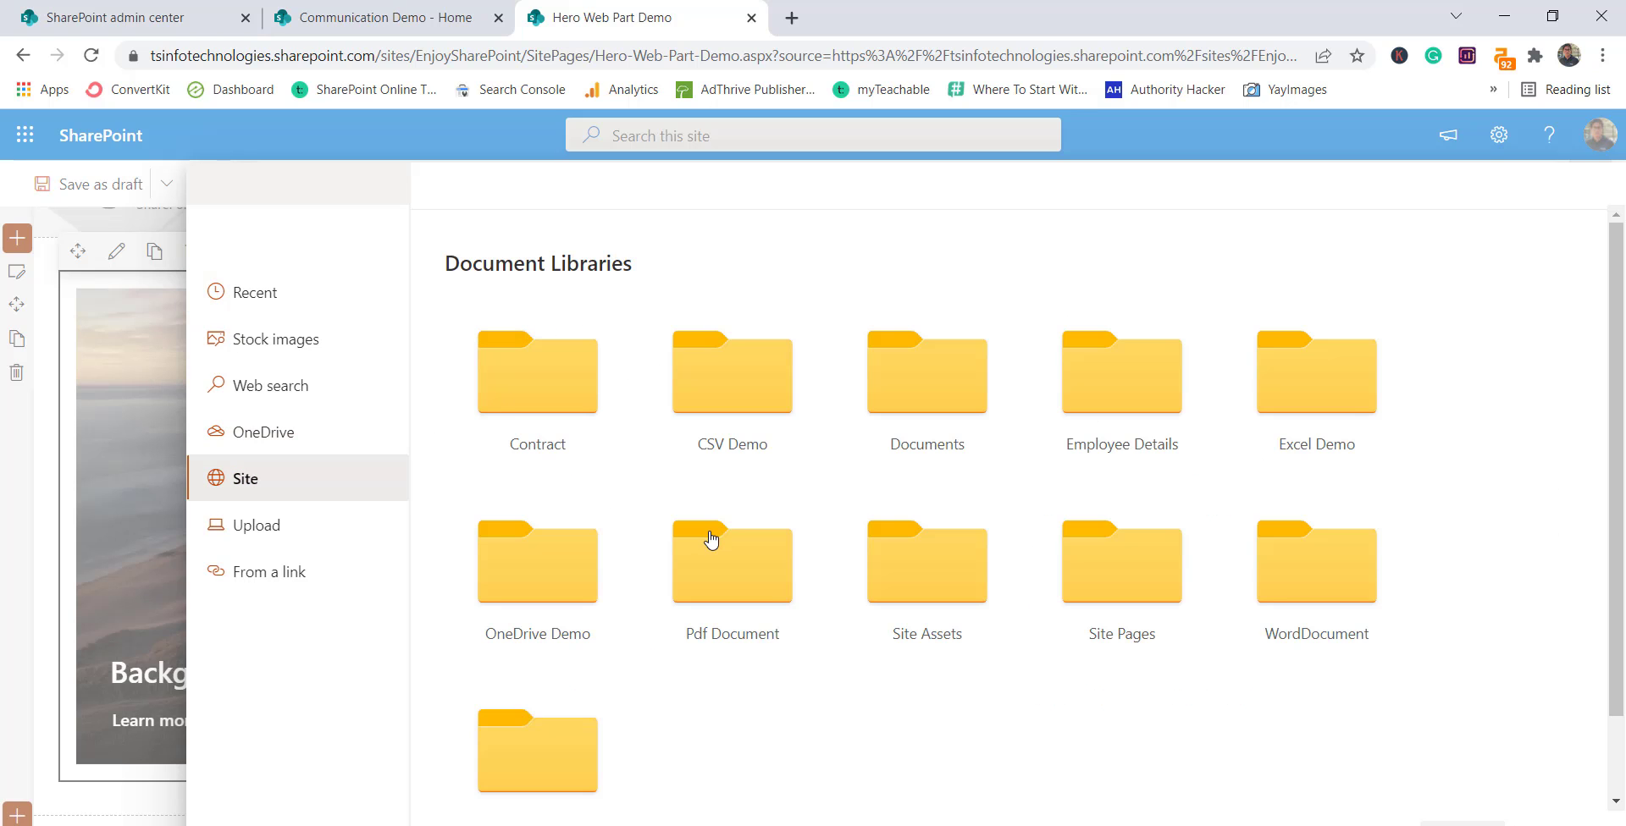
click(772, 594)
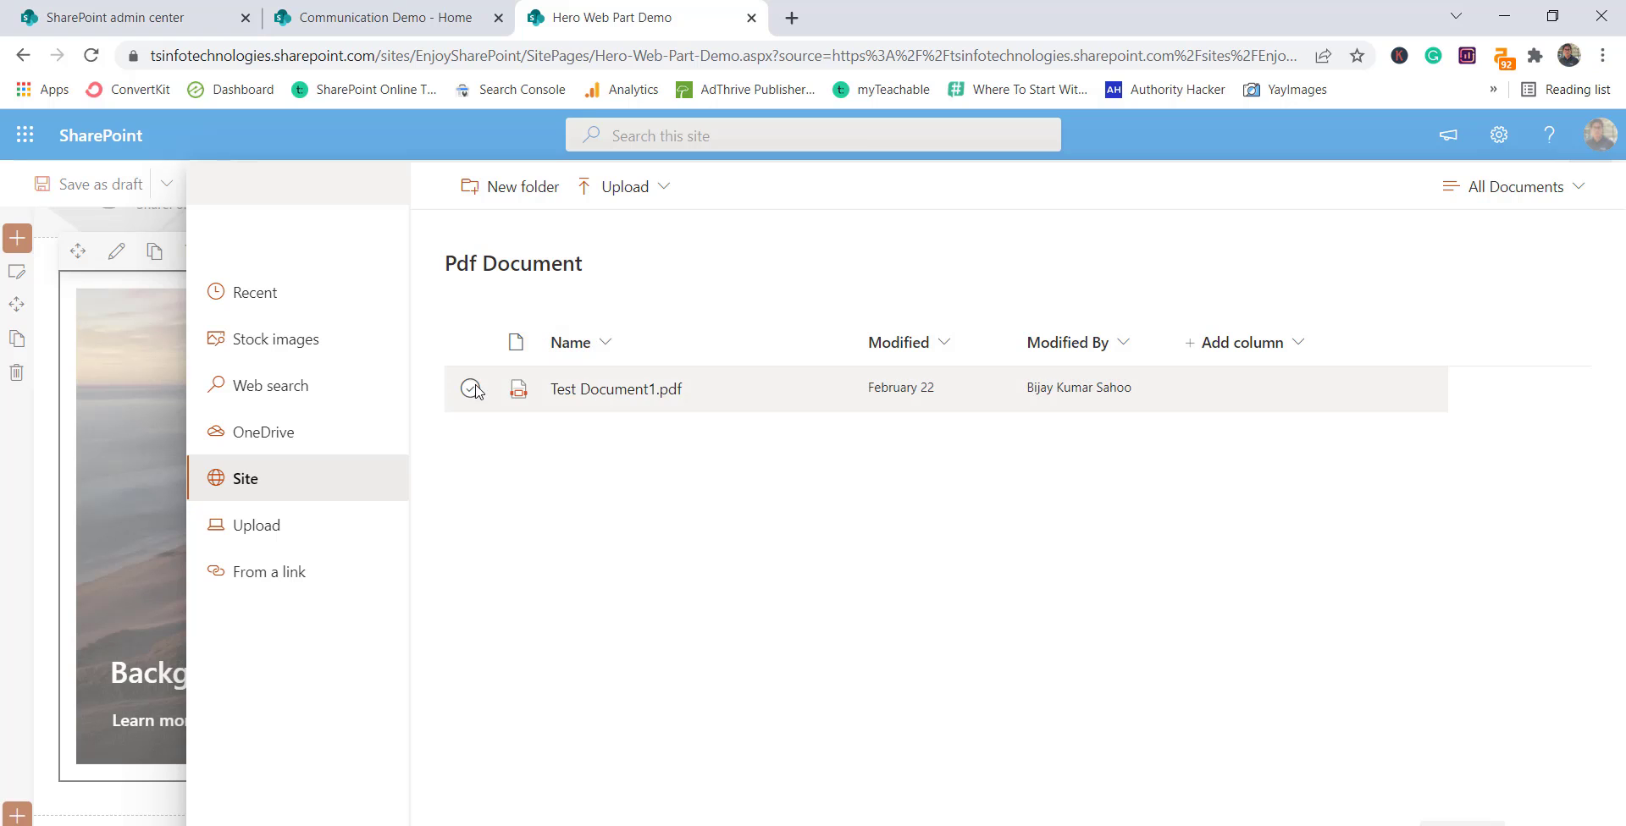
click(470, 389)
click(1462, 823)
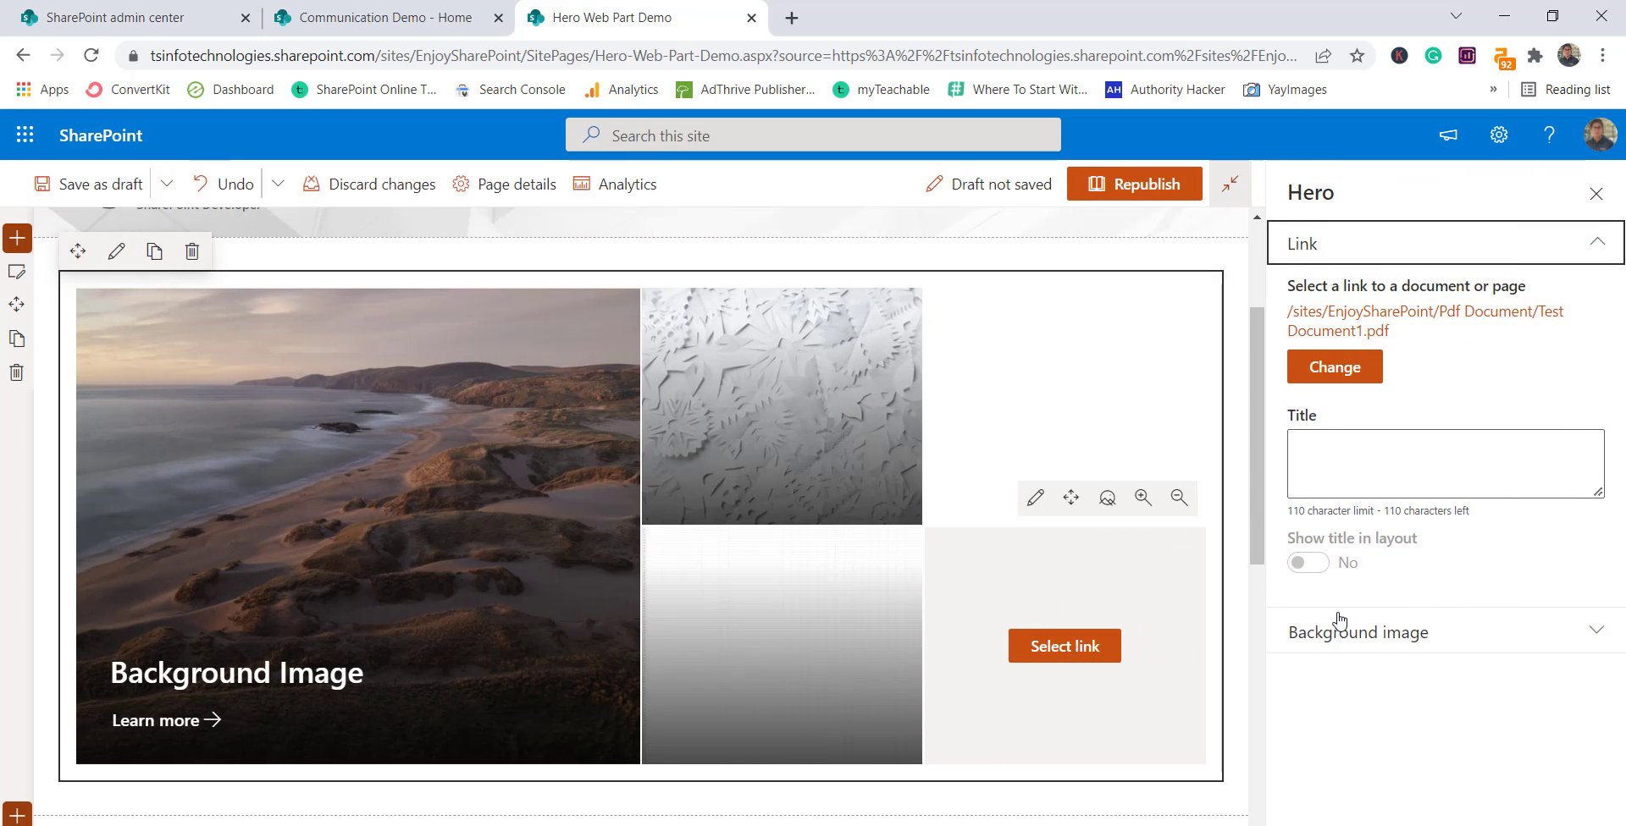
Step: Set the PDF tile's background to a color block and close its settings
click(1339, 627)
click(1346, 585)
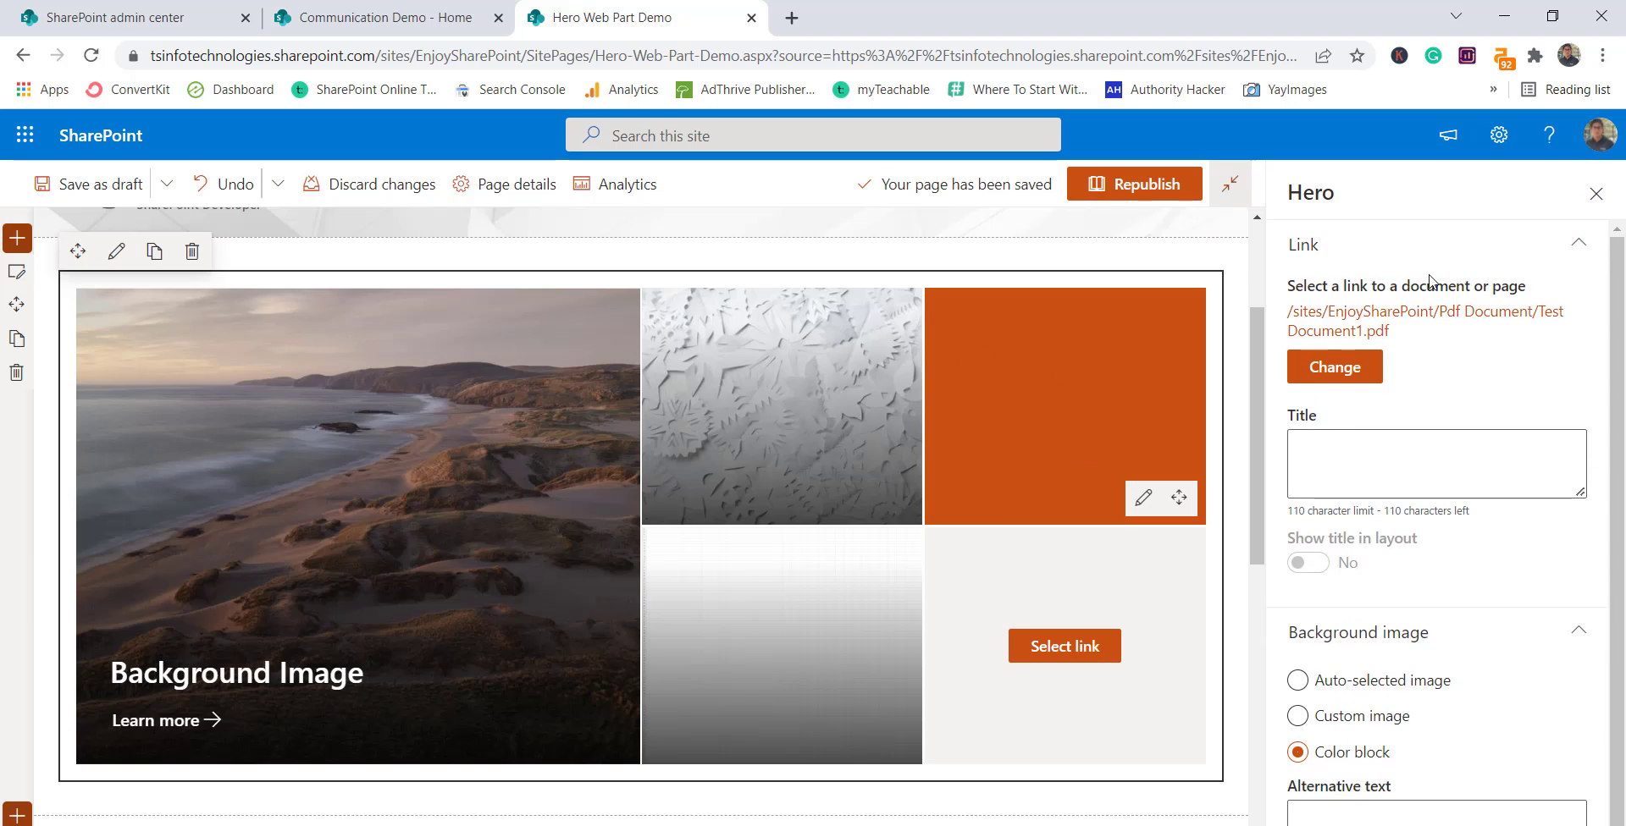
click(1602, 197)
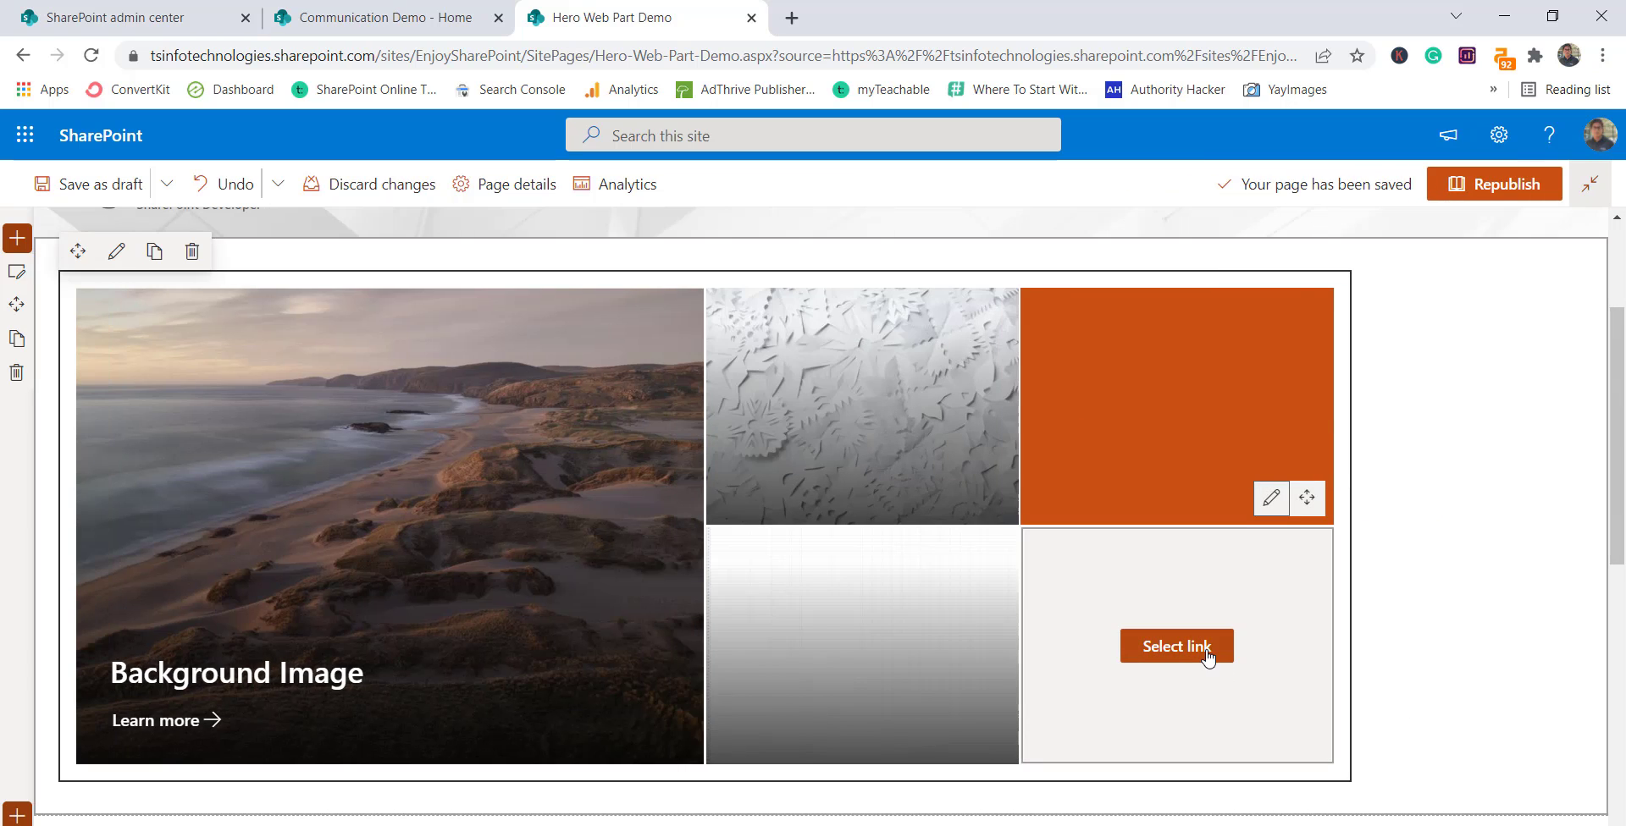
Step: Insert the stock image of olive branches against a sunset sky into the last empty hero tile
click(1177, 648)
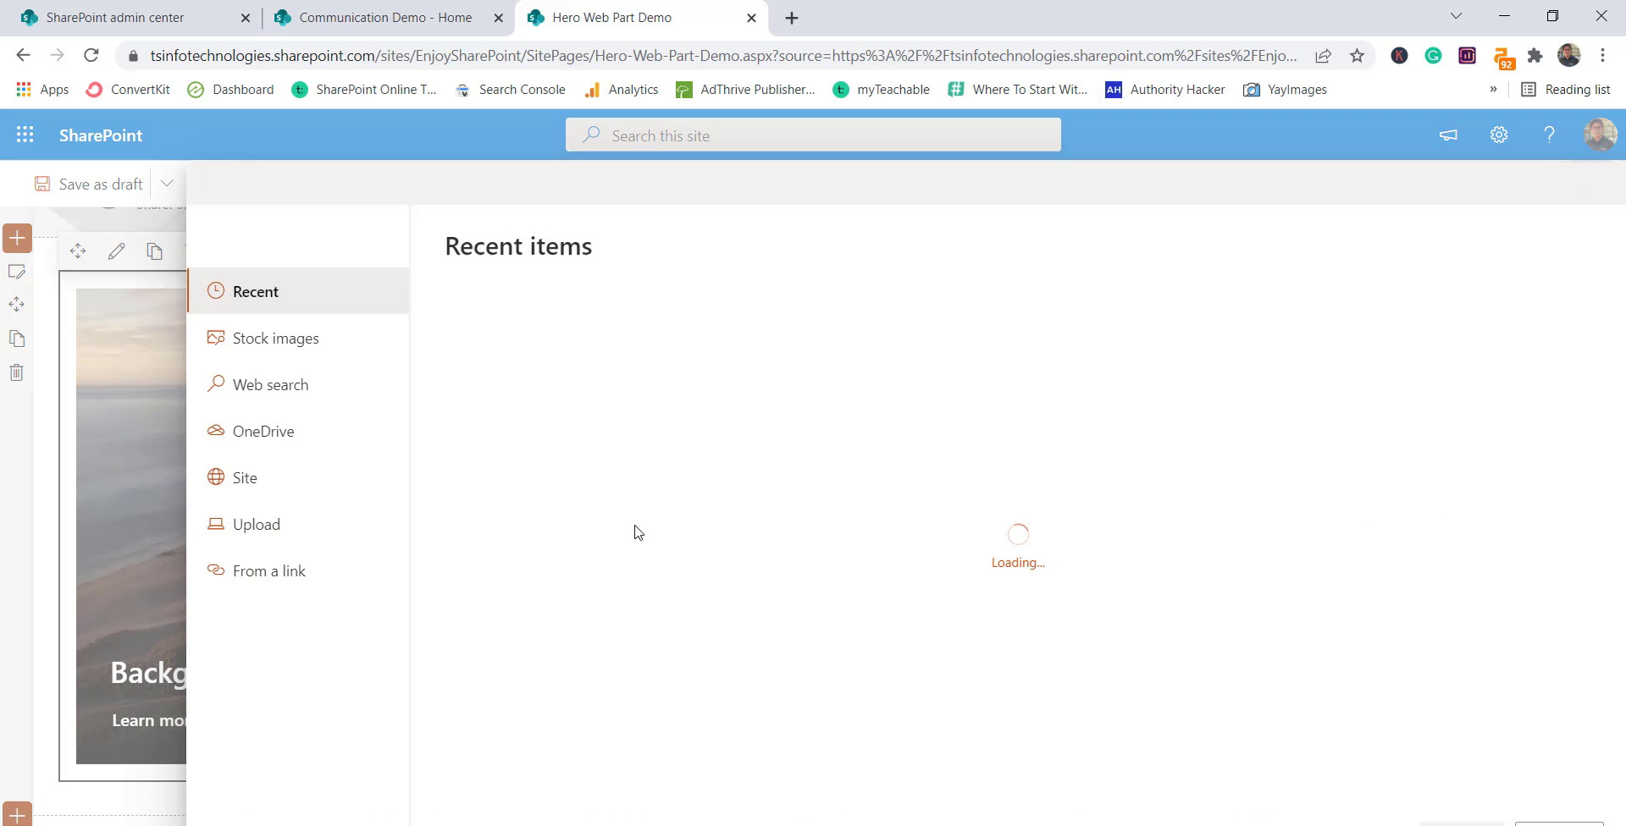
click(311, 355)
double_click(776, 539)
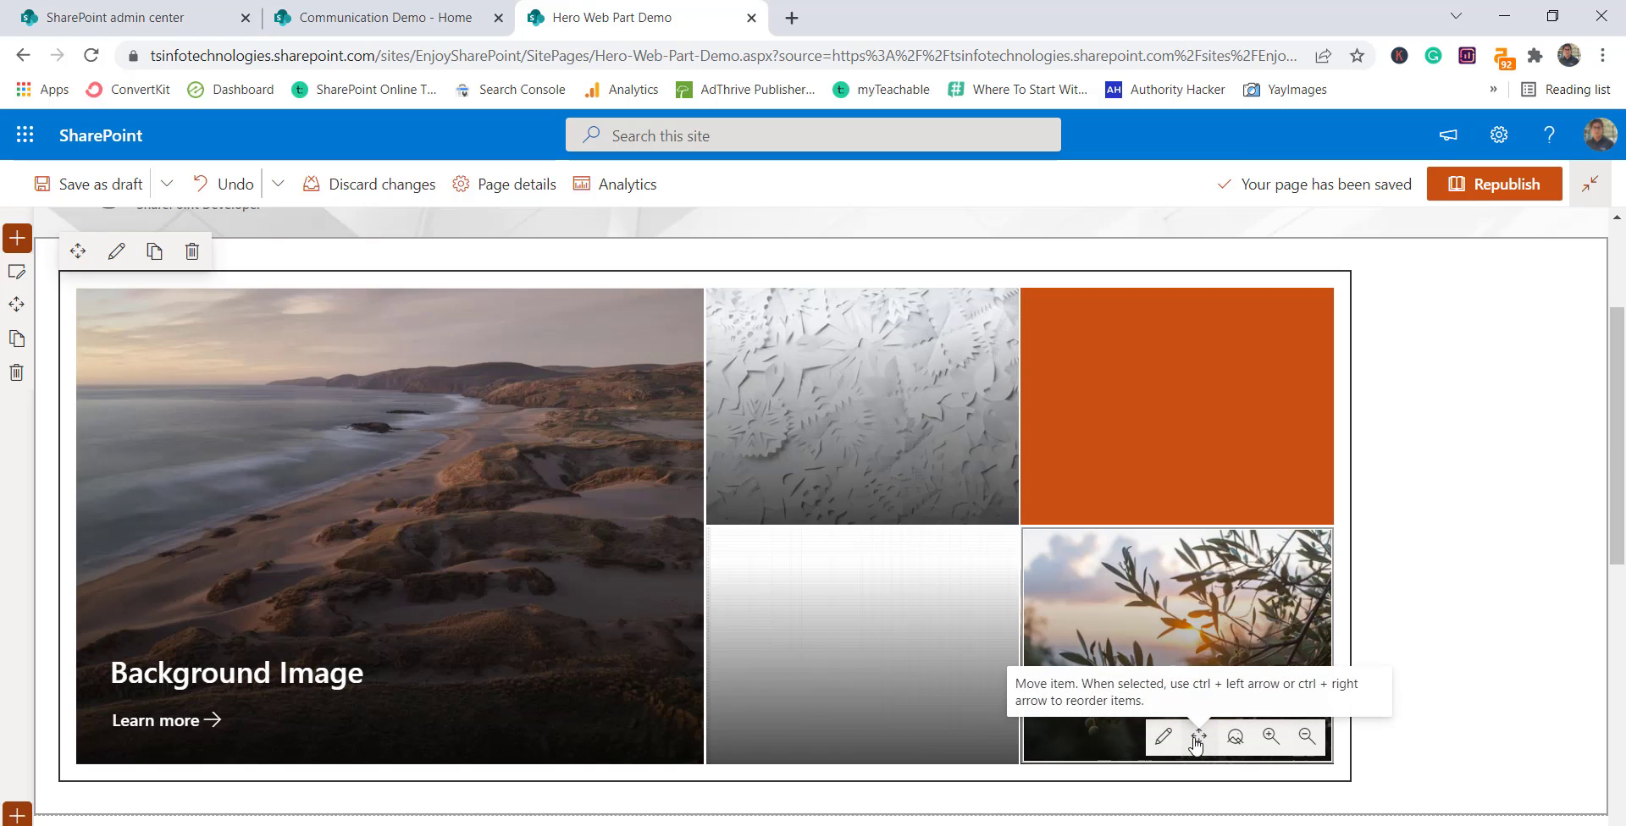
Step: Reorder the small tiles, placing the orange color block directly beside the large tile's upper half and the white textured image below it
drag(1201, 738, 877, 474)
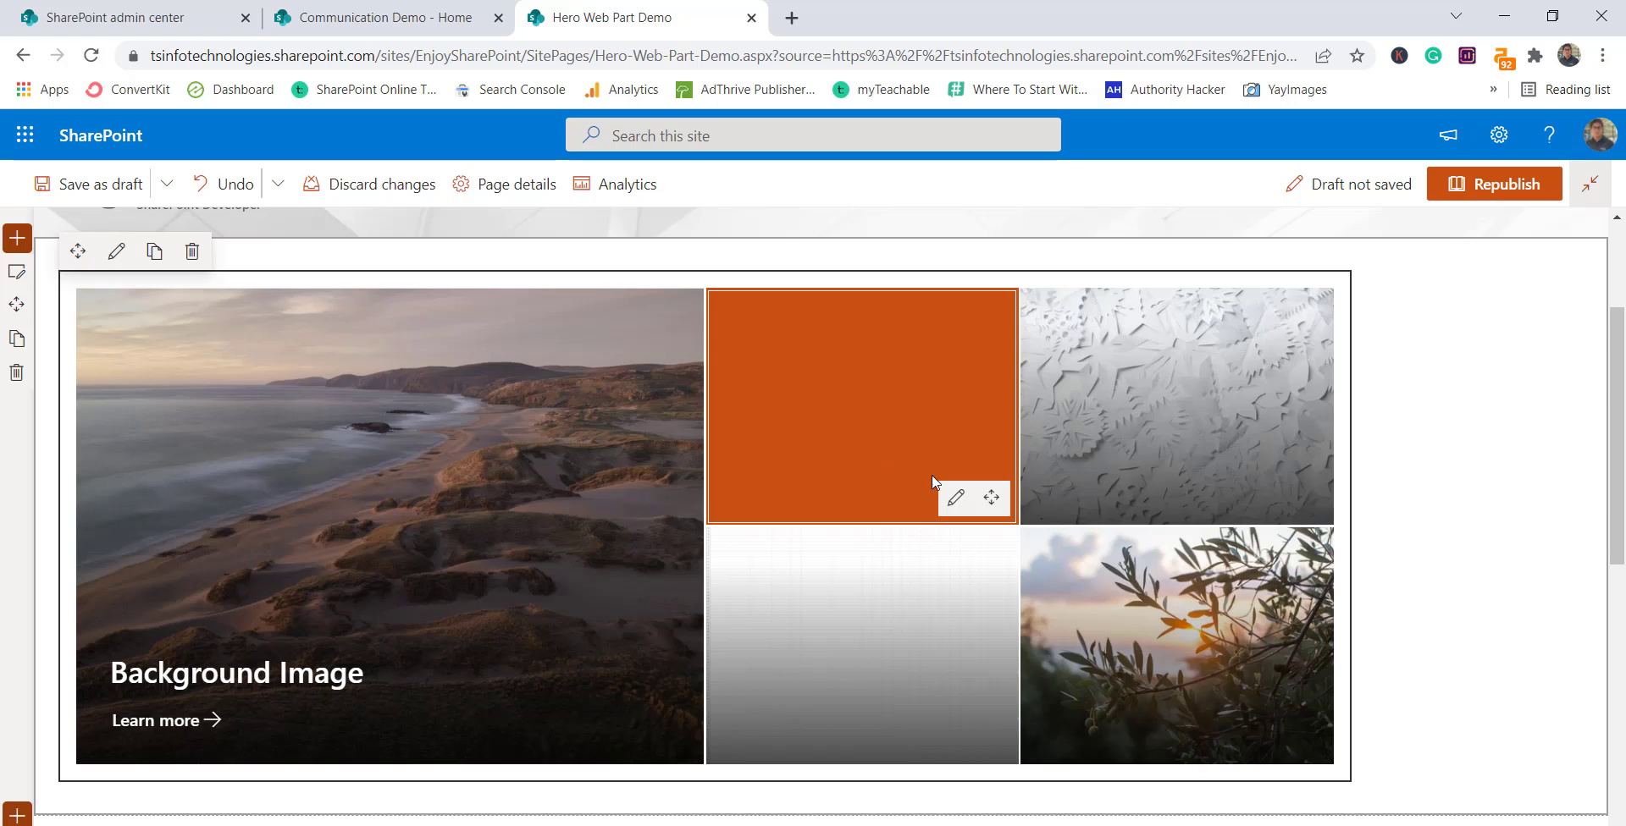
click(1152, 470)
drag(1192, 508, 900, 734)
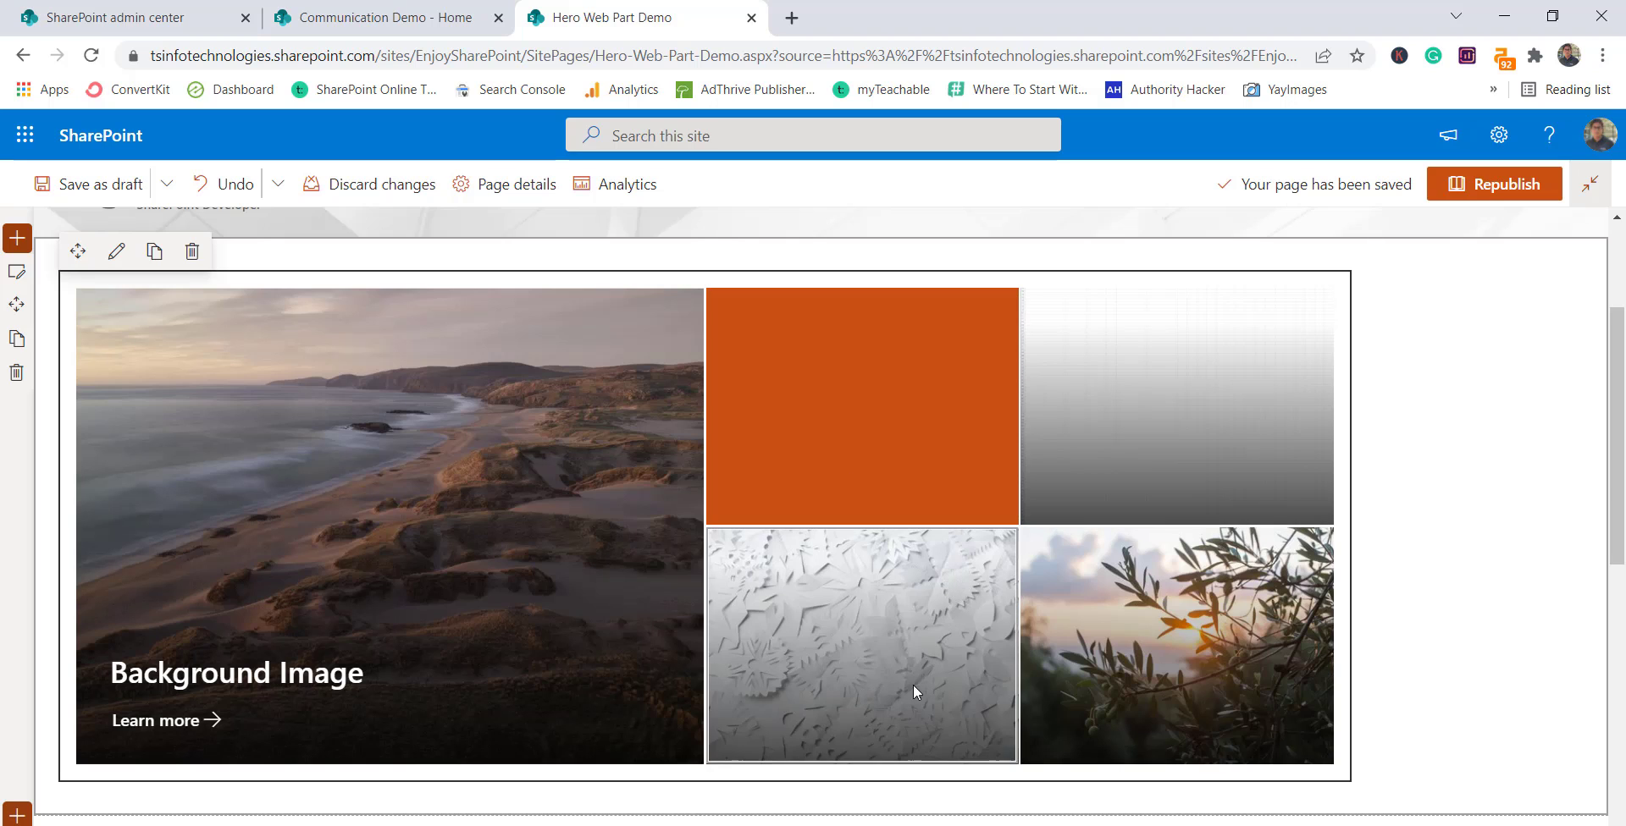
click(877, 689)
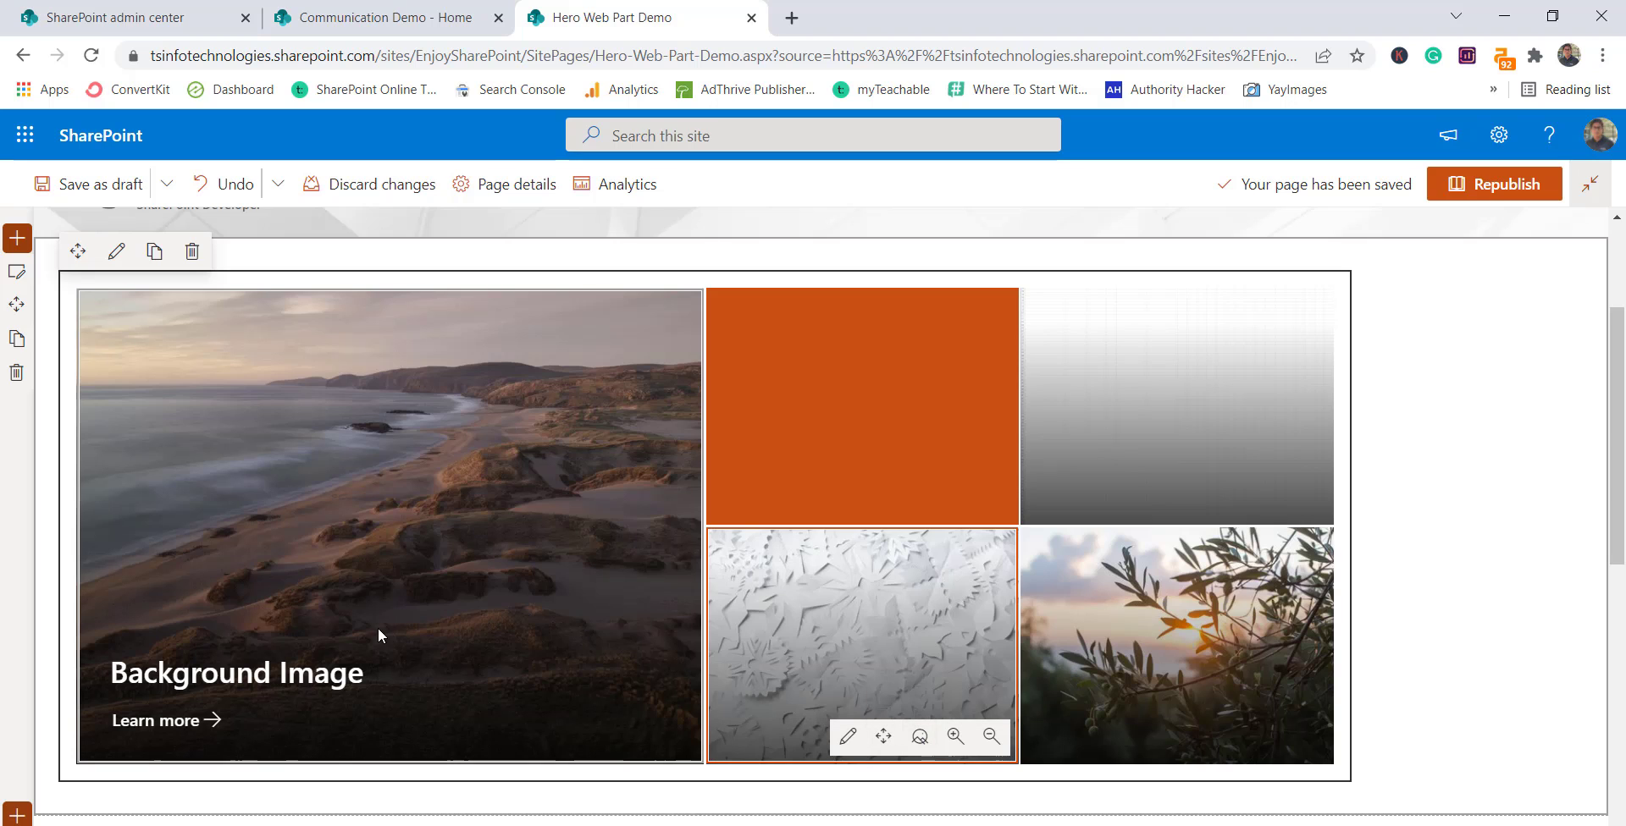
Step: Set the focal point of the large coastline tile's image further toward its left side
click(406, 624)
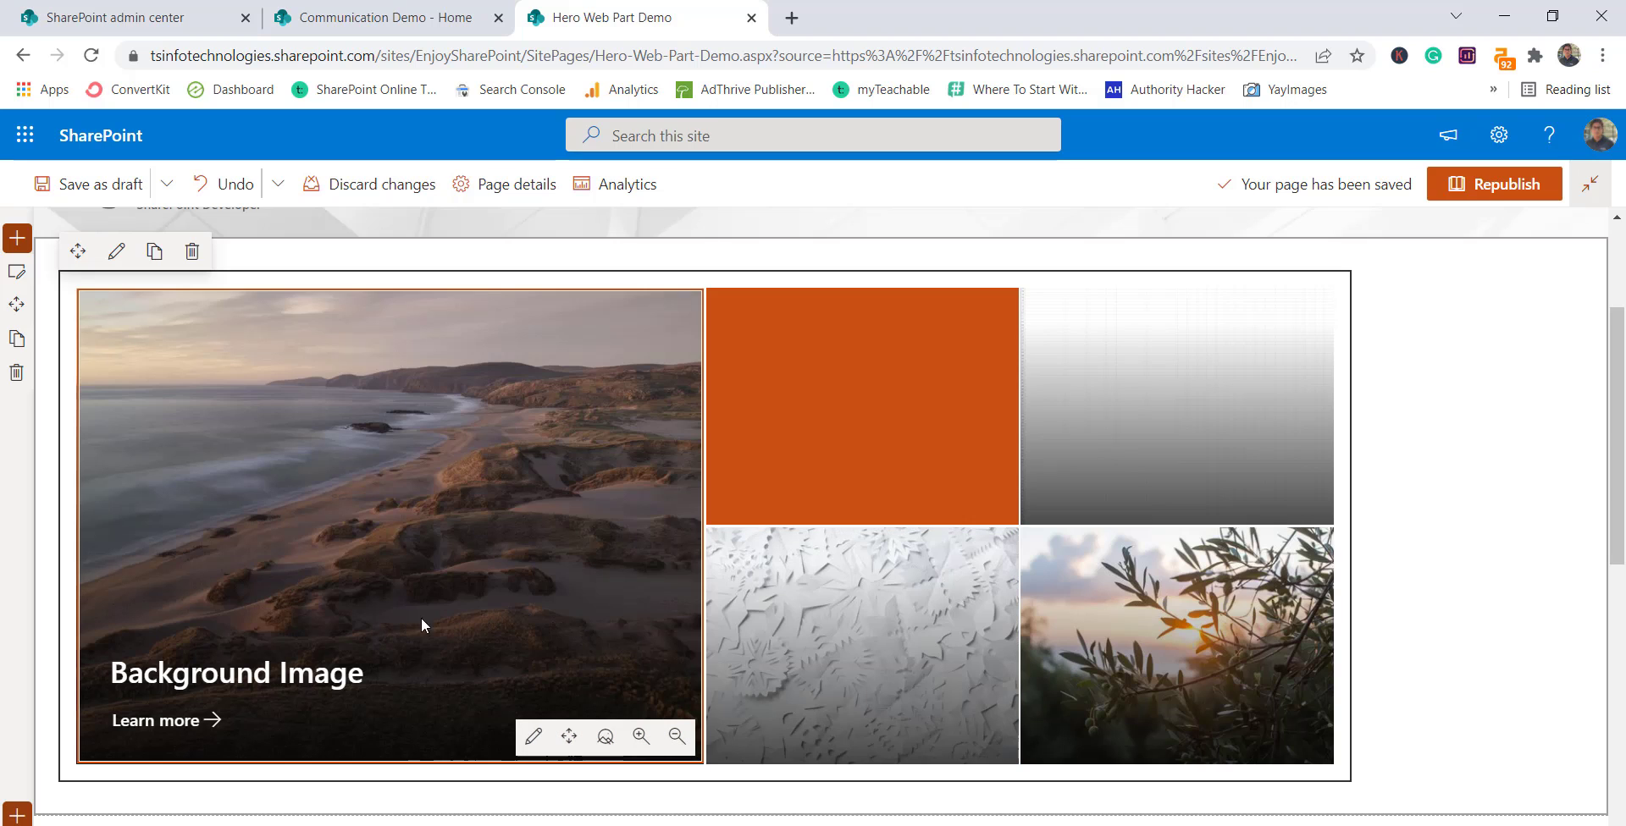
click(604, 737)
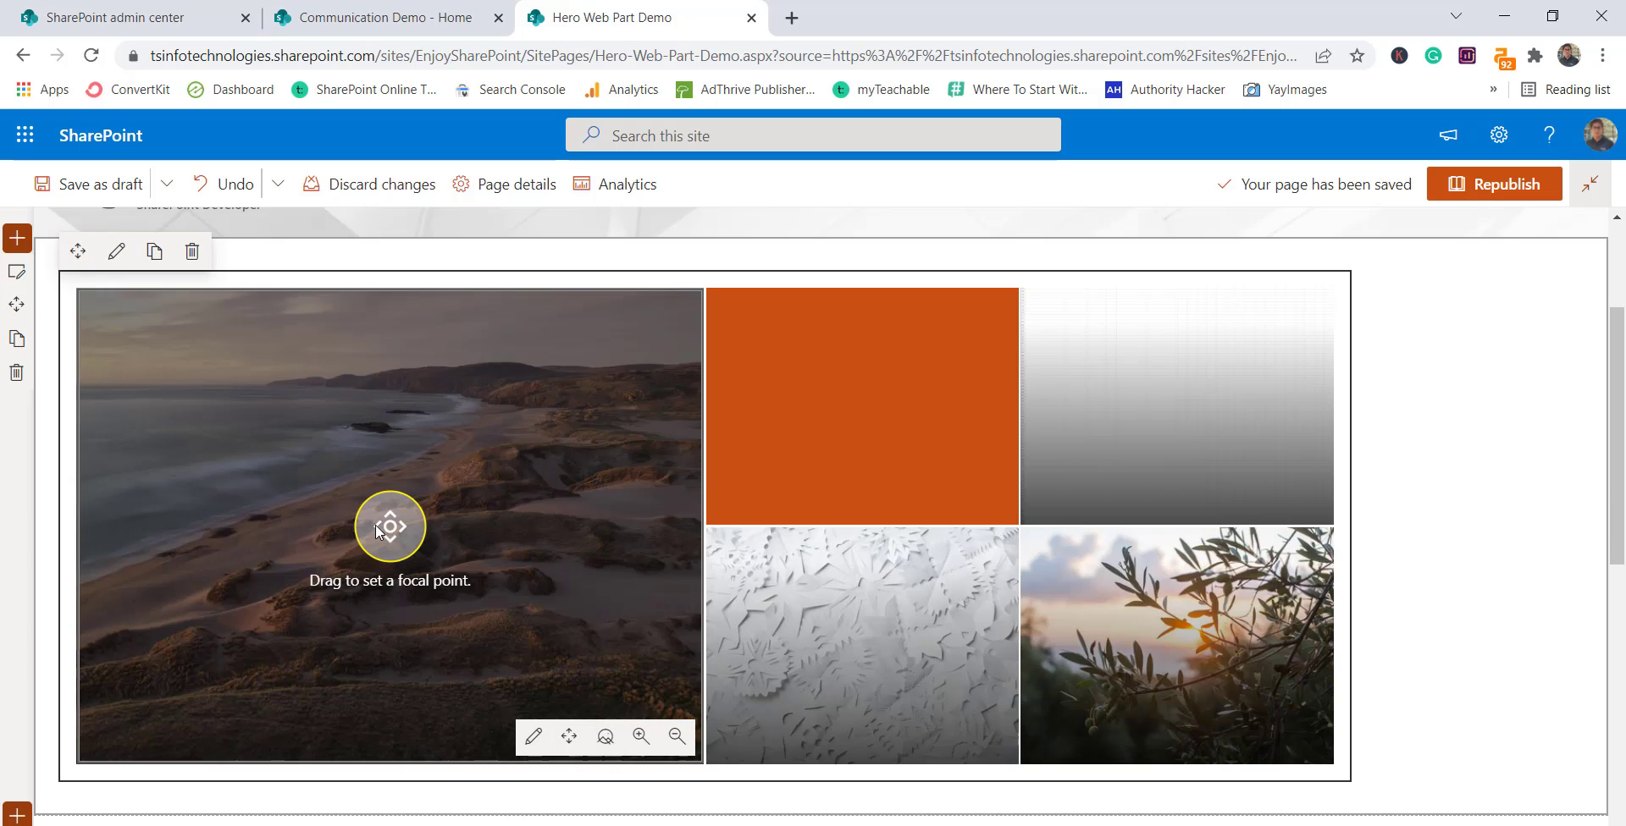
drag(378, 530, 218, 530)
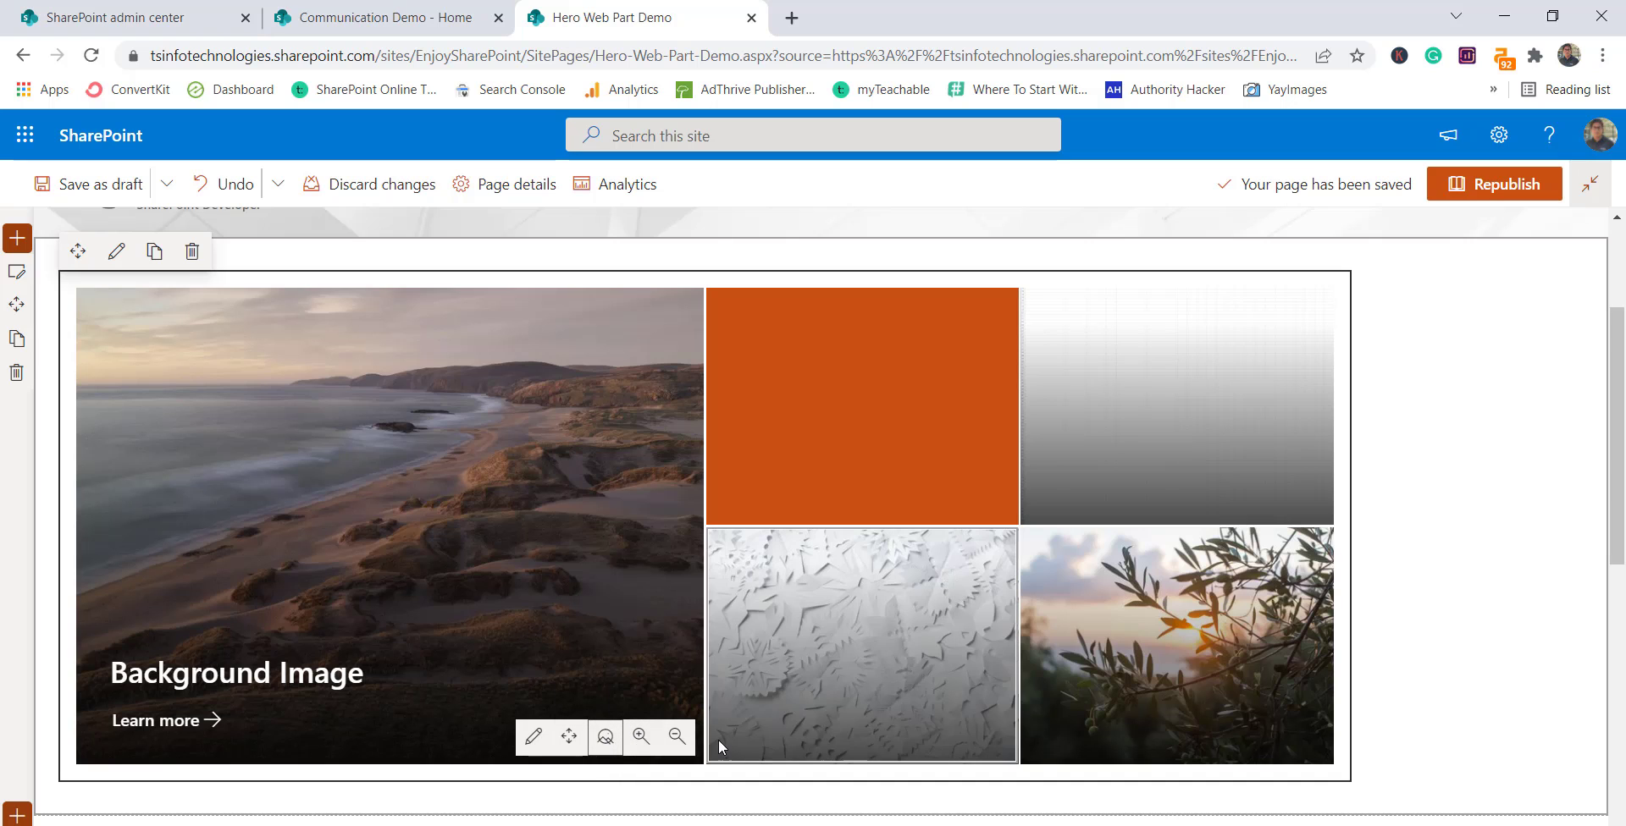
Step: Examine the large coastline tile's link, title and background image settings
click(533, 736)
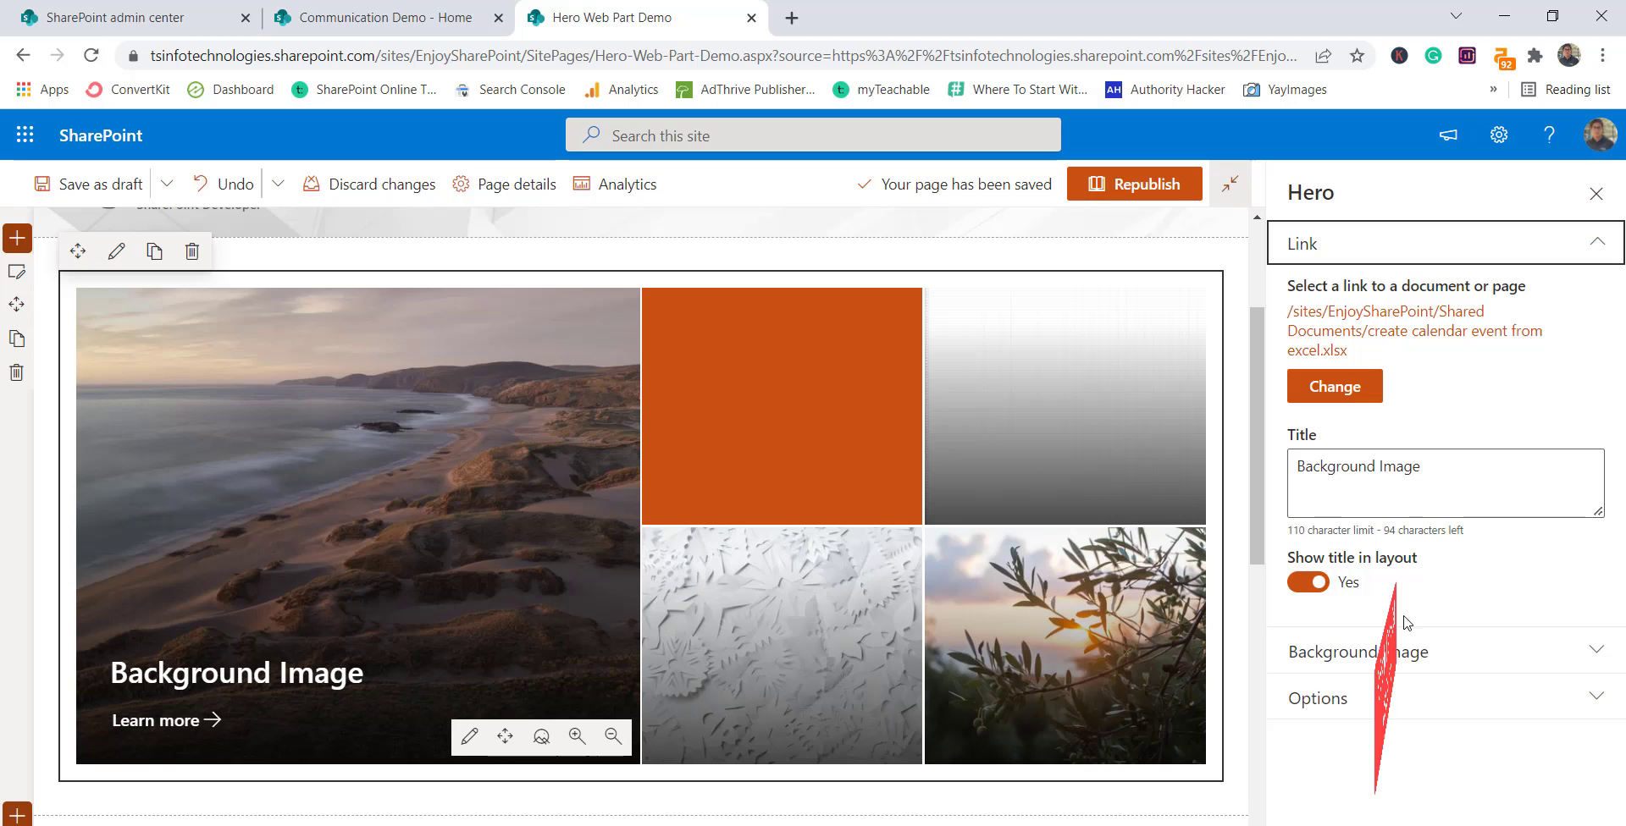
click(1406, 651)
scroll(1418, 550, down, 3)
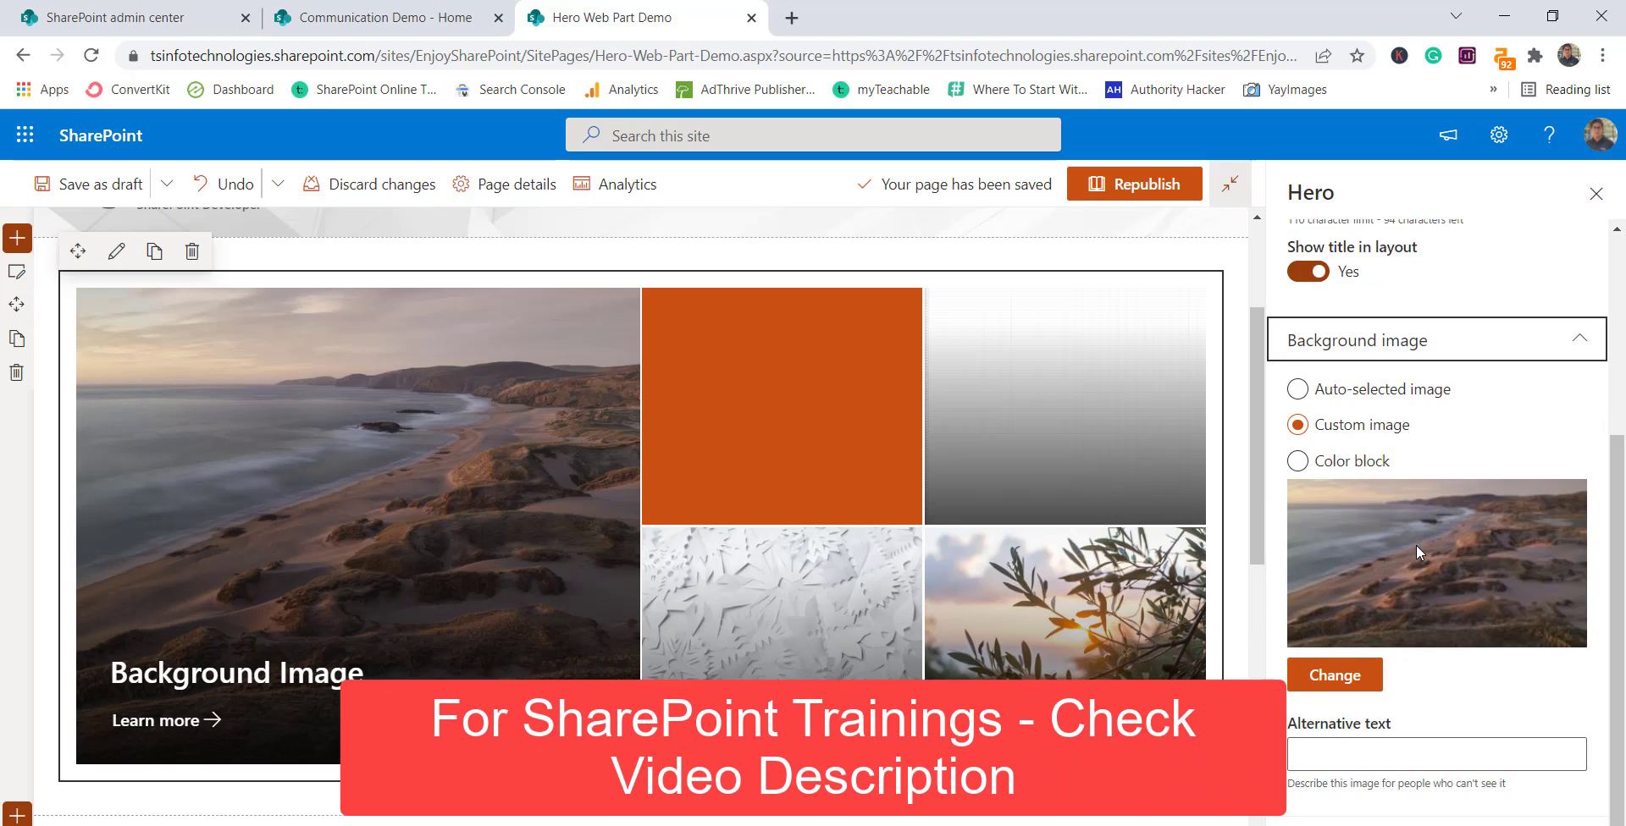
scroll(1371, 560, up, 3)
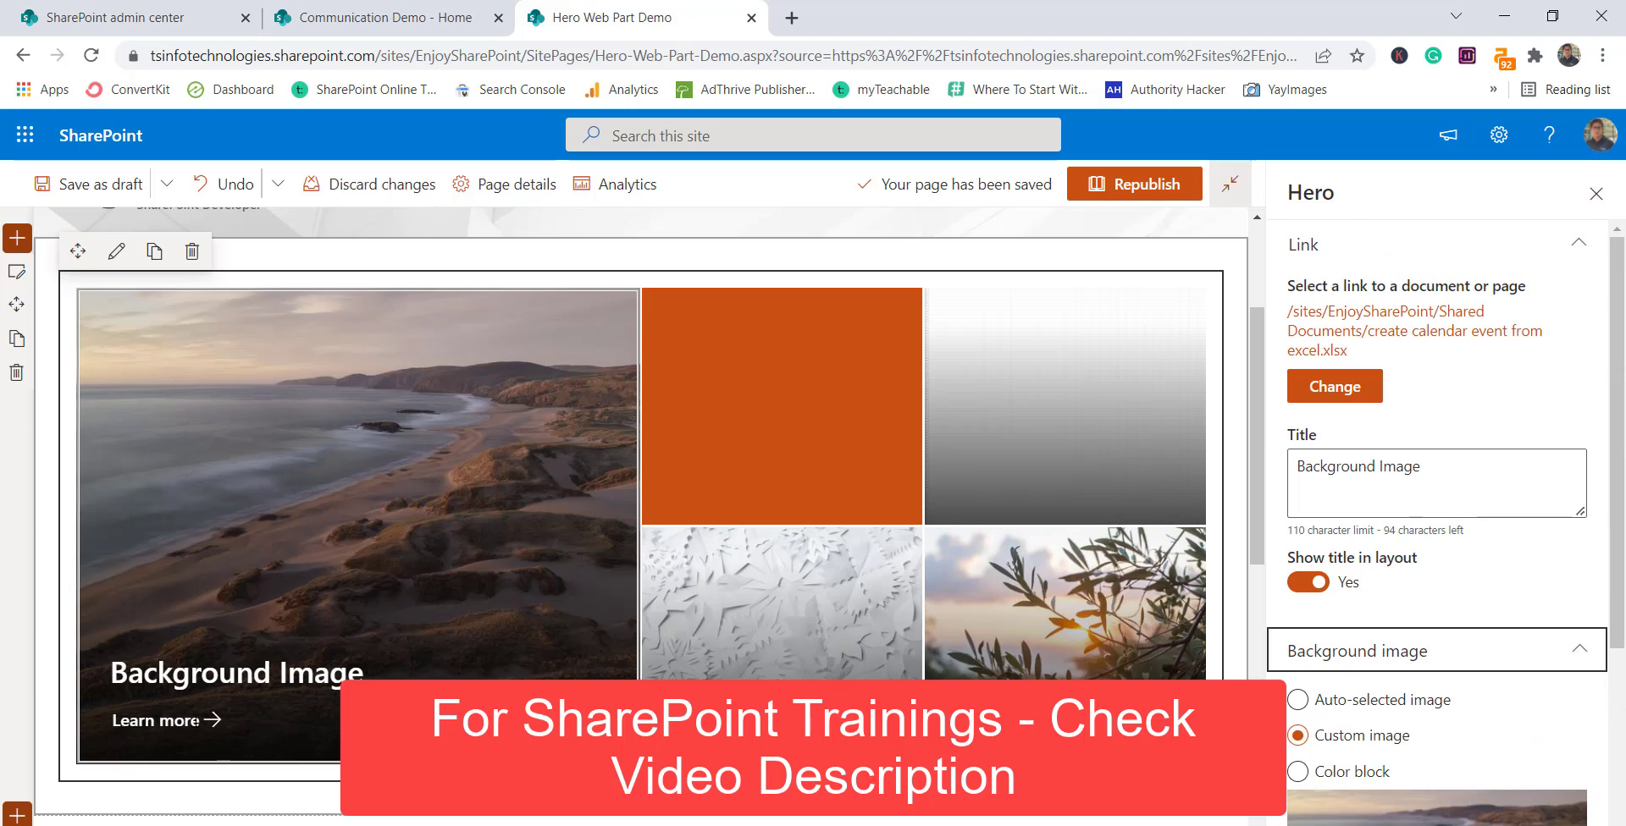
click(198, 722)
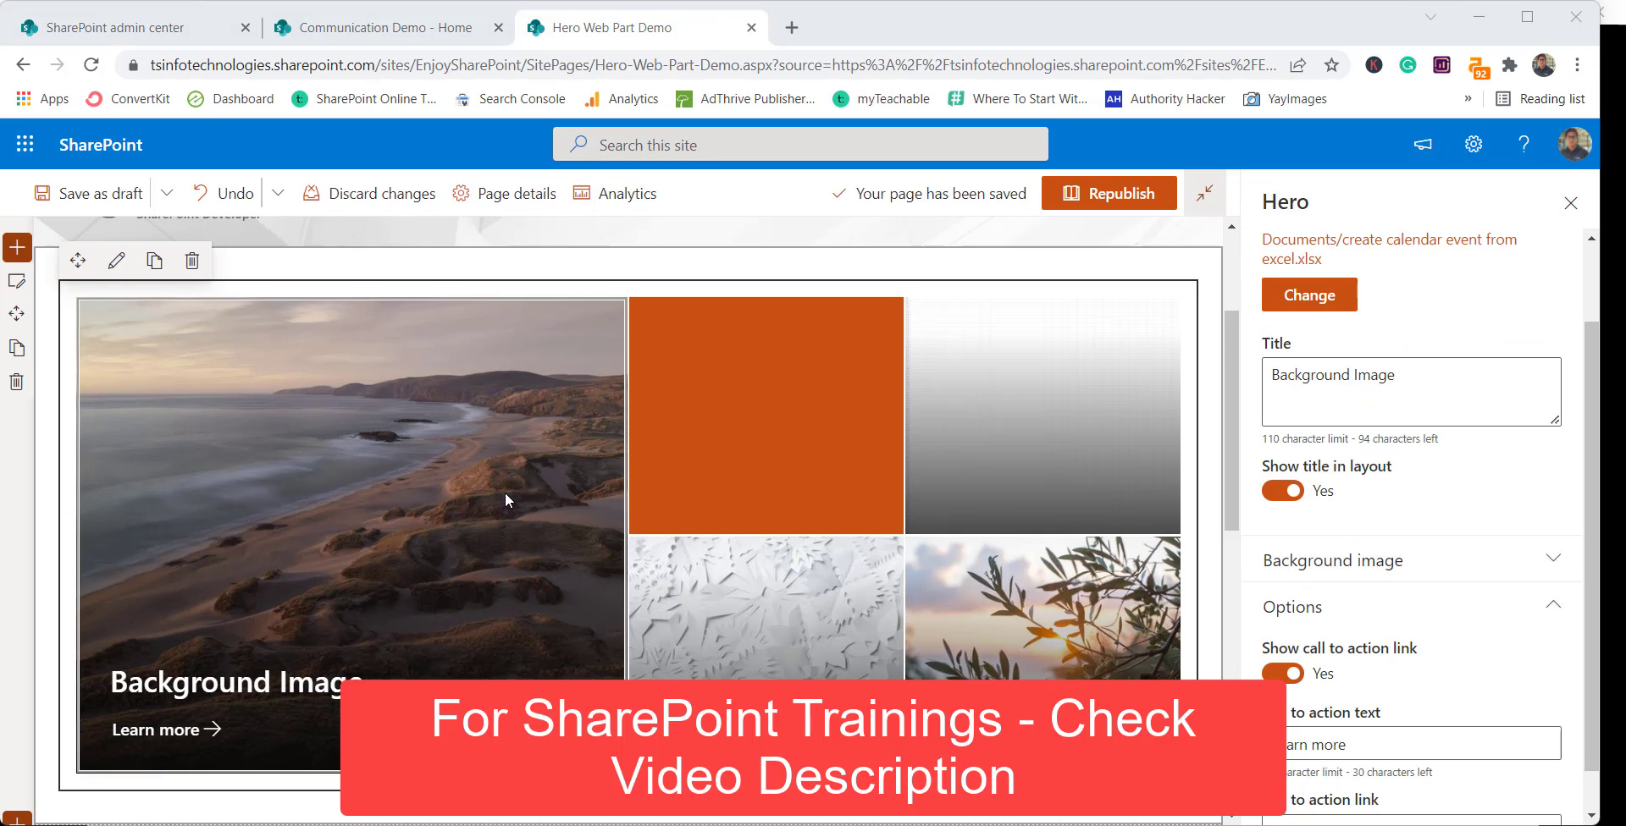
scroll(505, 492, down, 2)
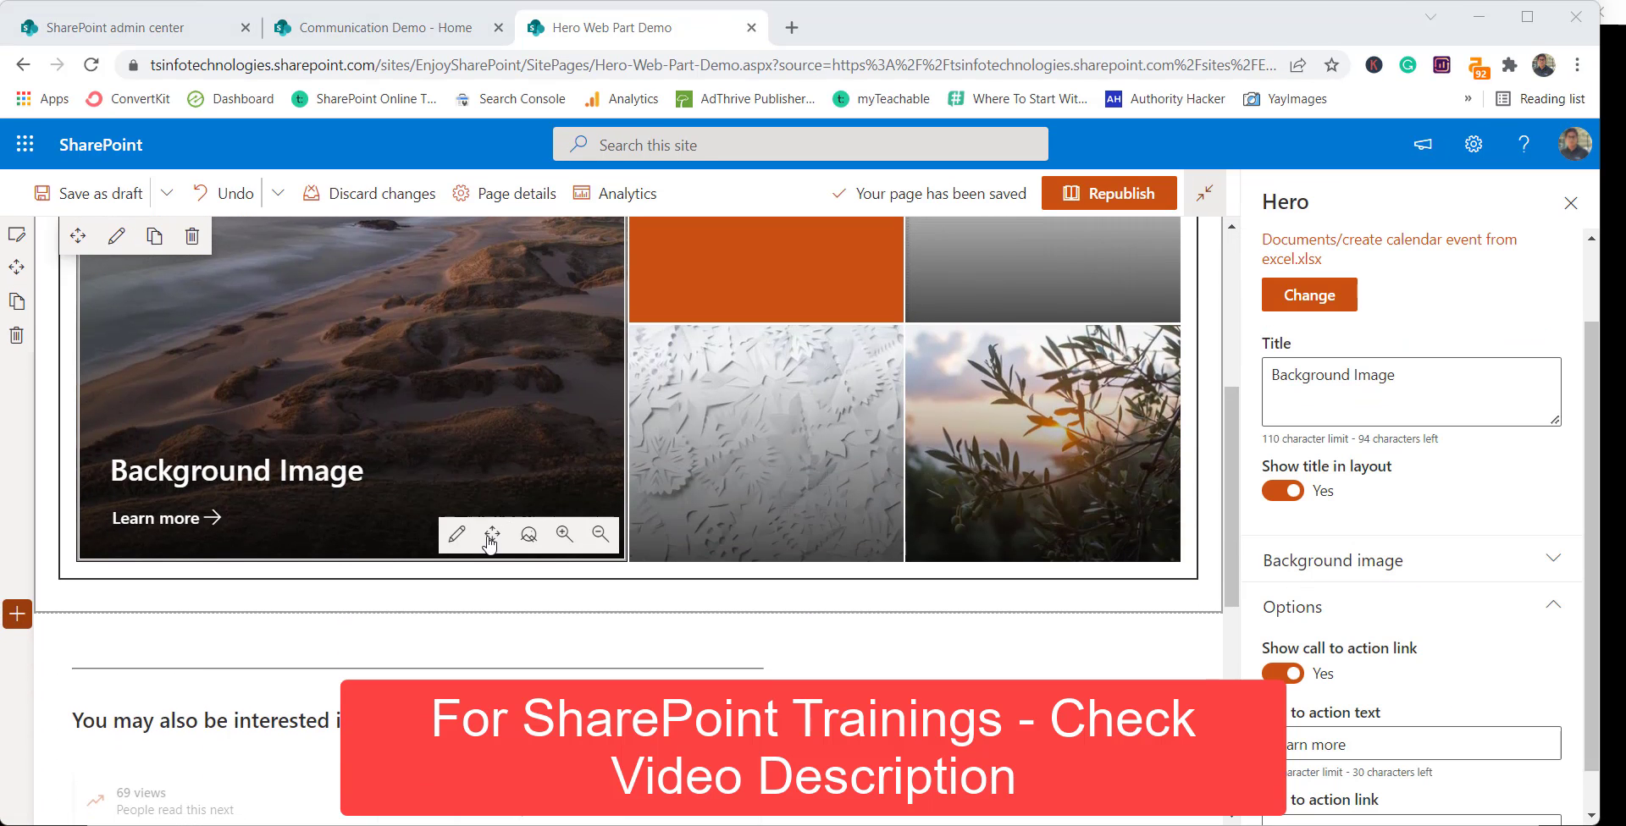
Step: Turn off the large tile's call to action link in its options and turn it back on
click(457, 535)
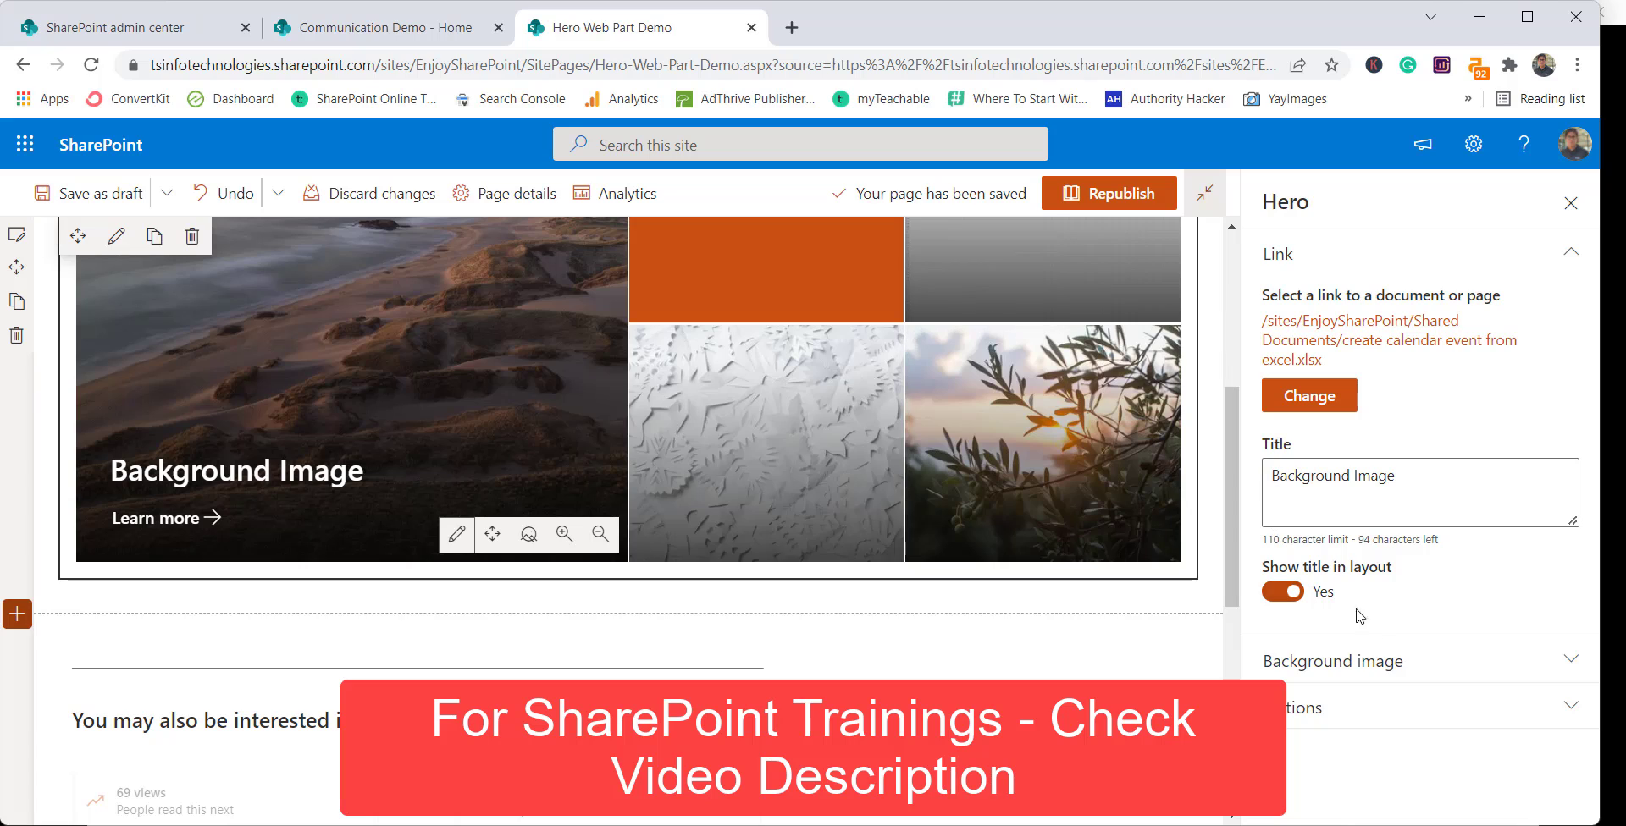
click(1365, 705)
scroll(1381, 619, down, 2)
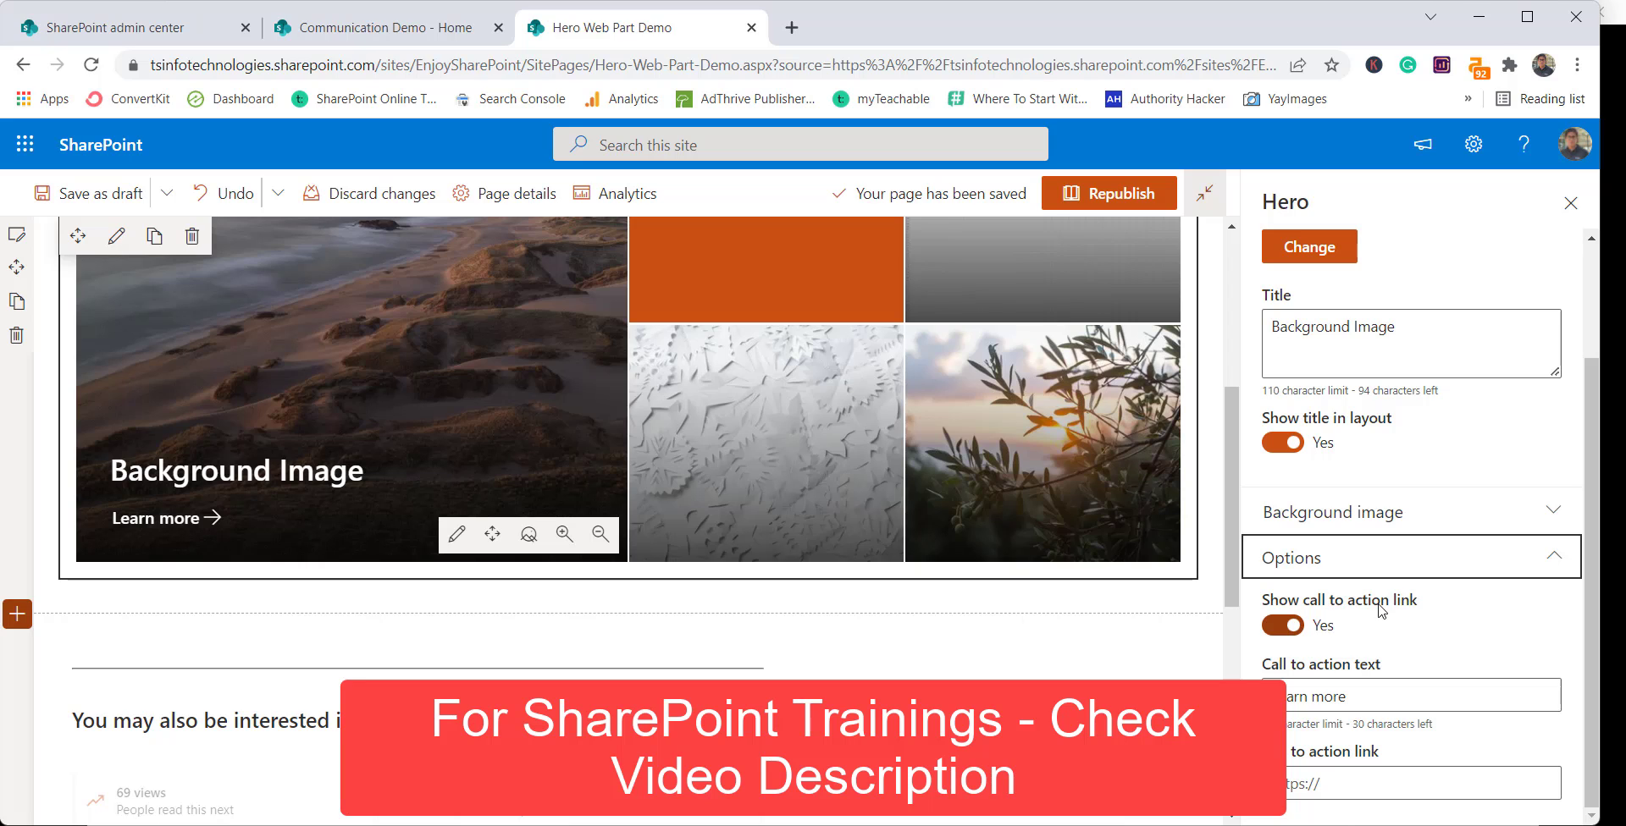
click(1281, 626)
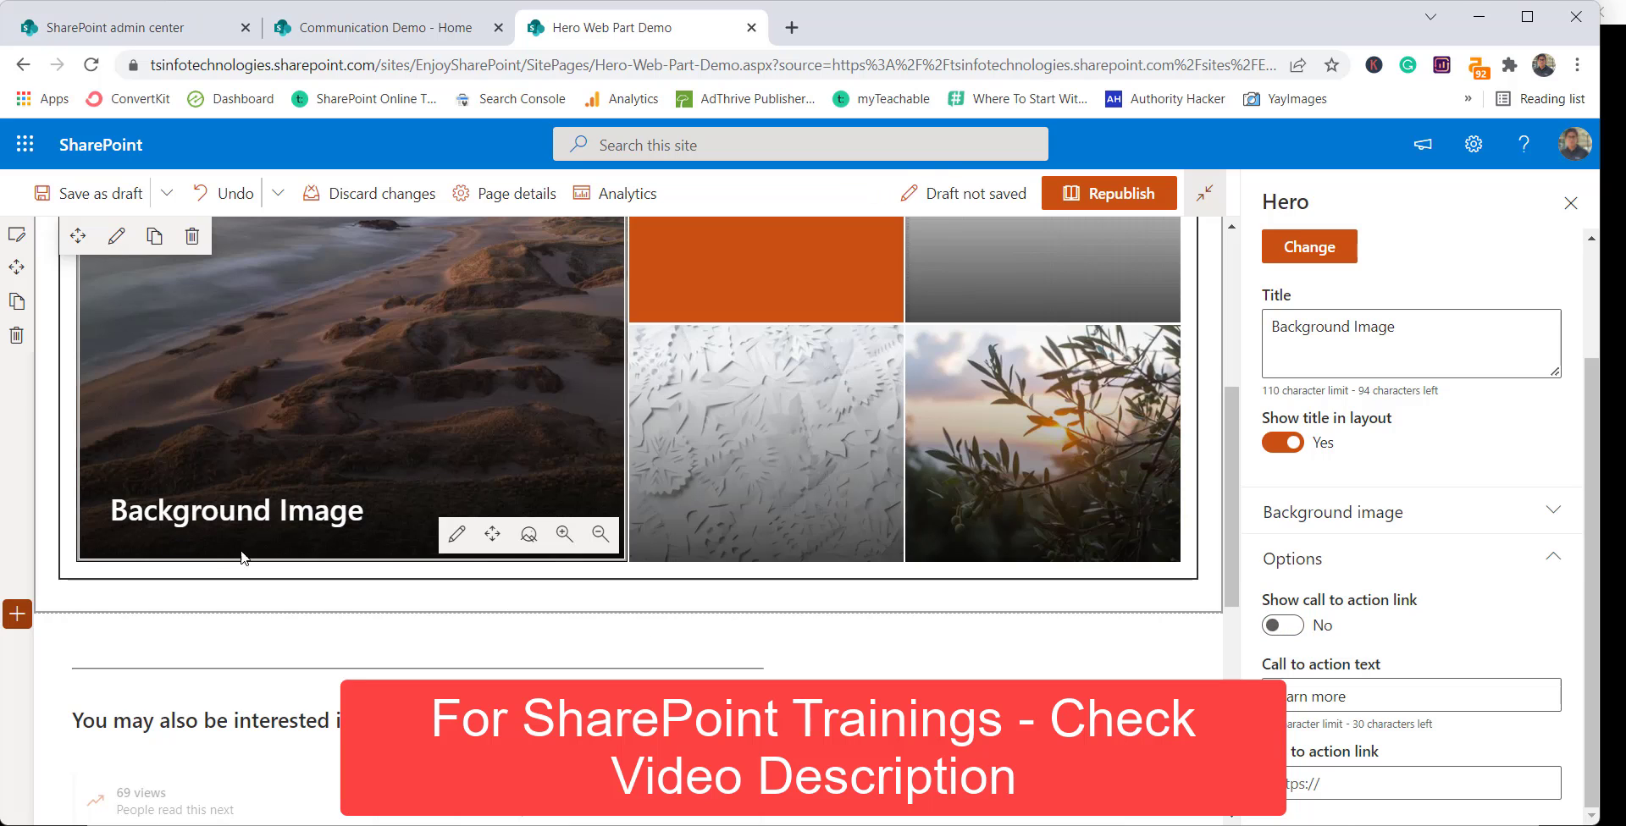
click(1282, 626)
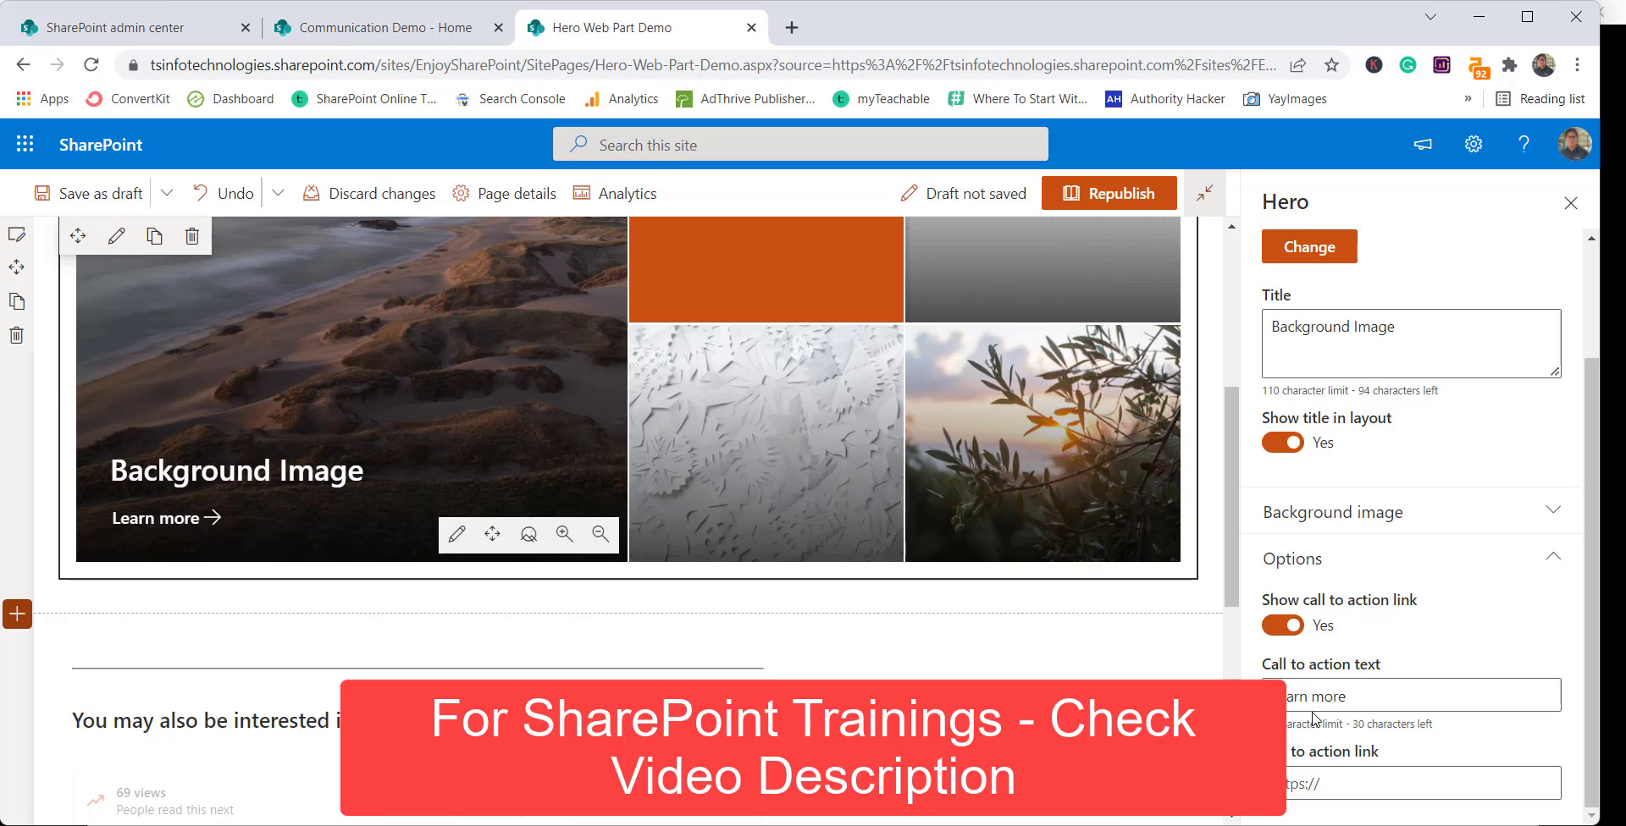
click(1335, 688)
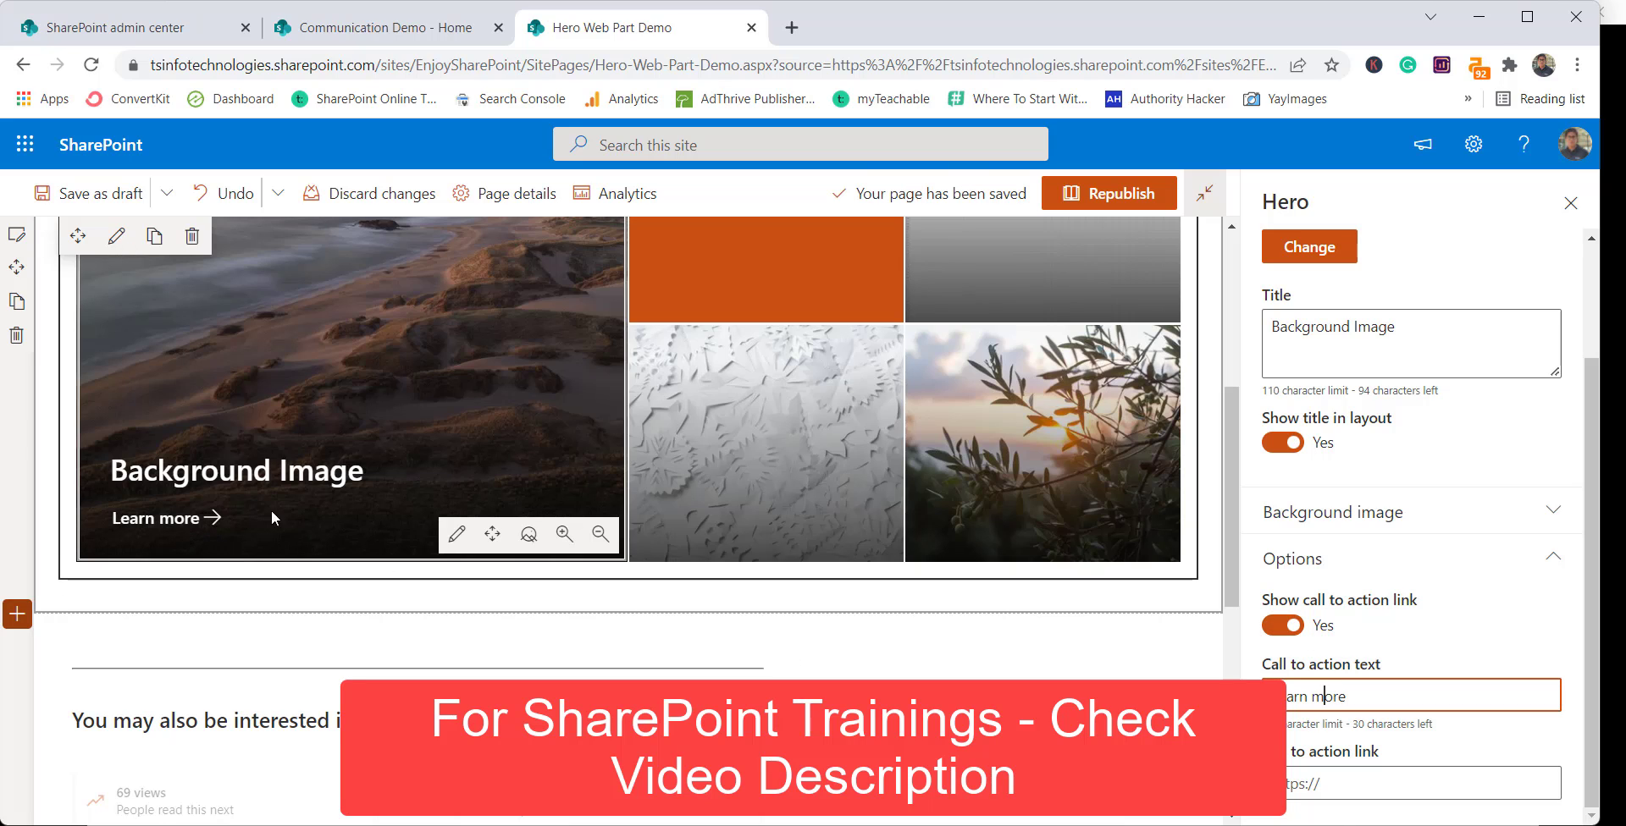
click(1346, 784)
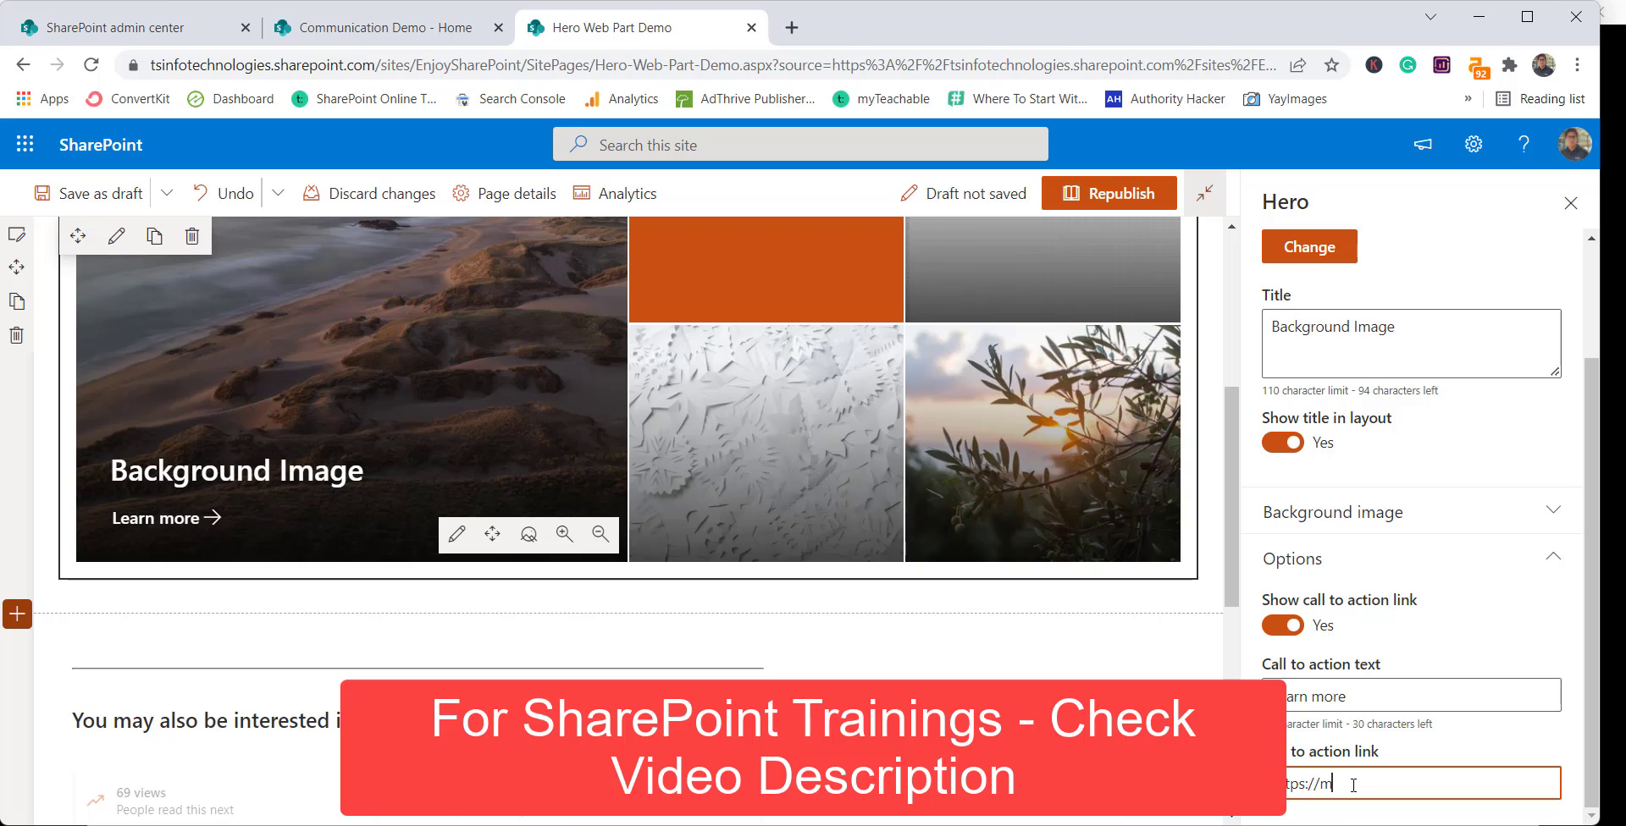
text(//microsoft.com)
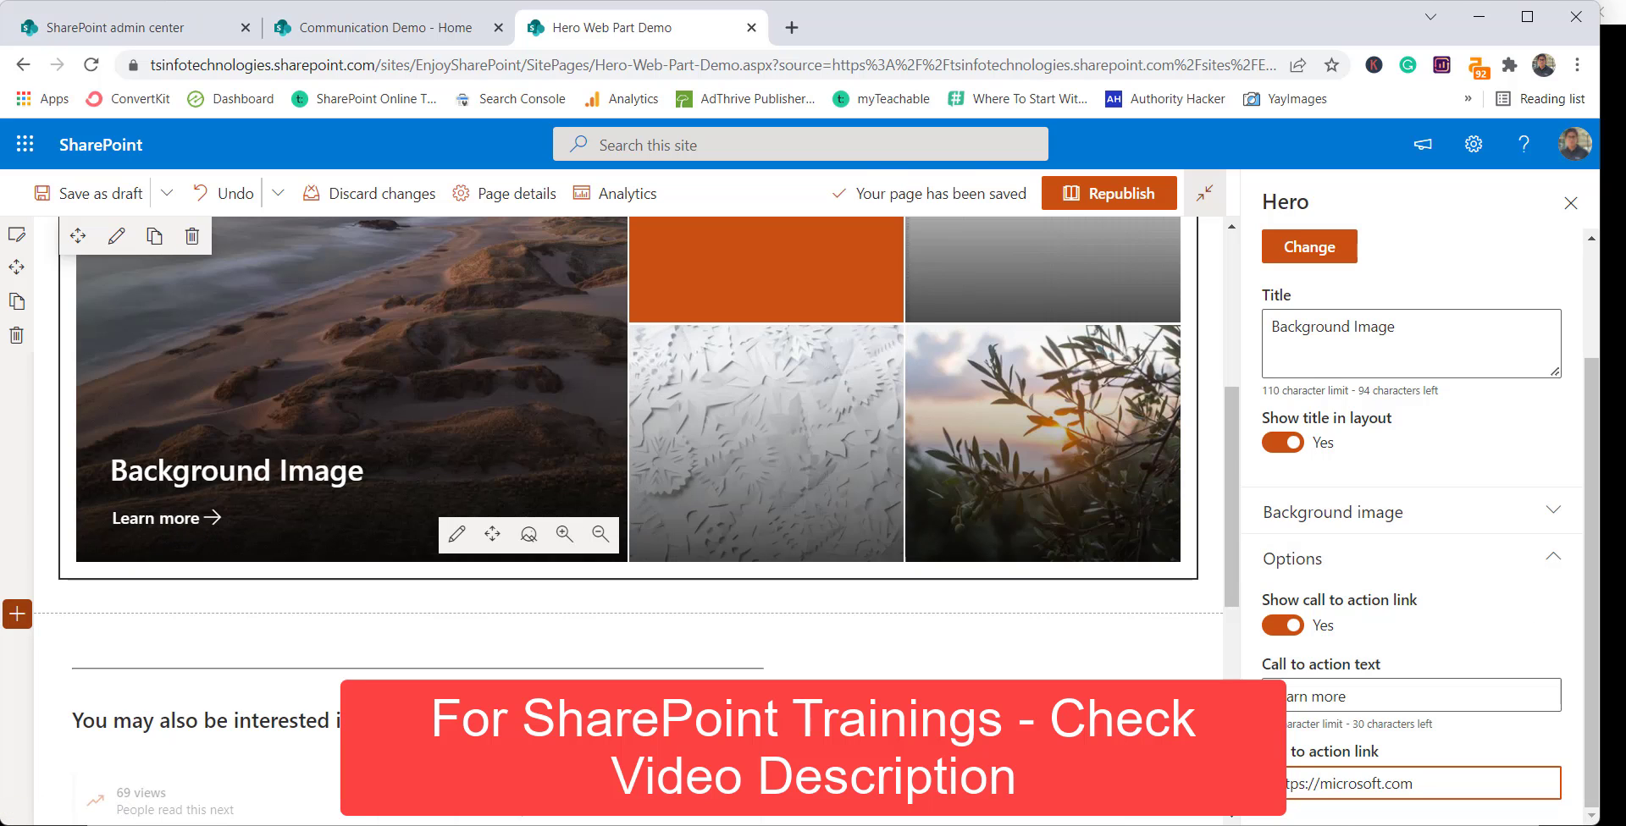
scroll(1596, 647, up, 2)
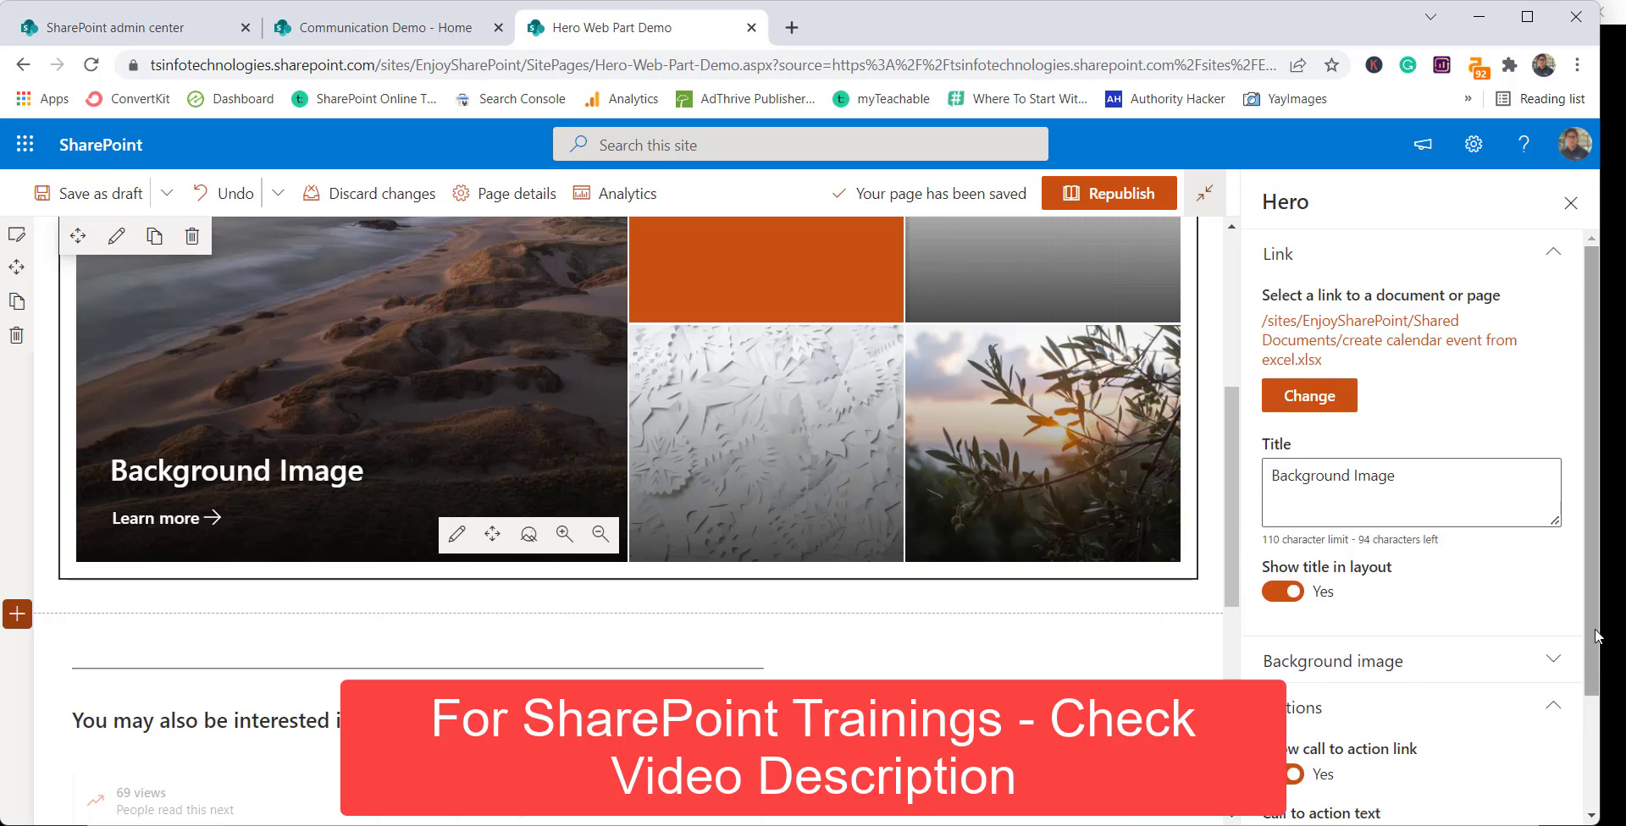
scroll(1595, 637, down, 2)
click(1059, 681)
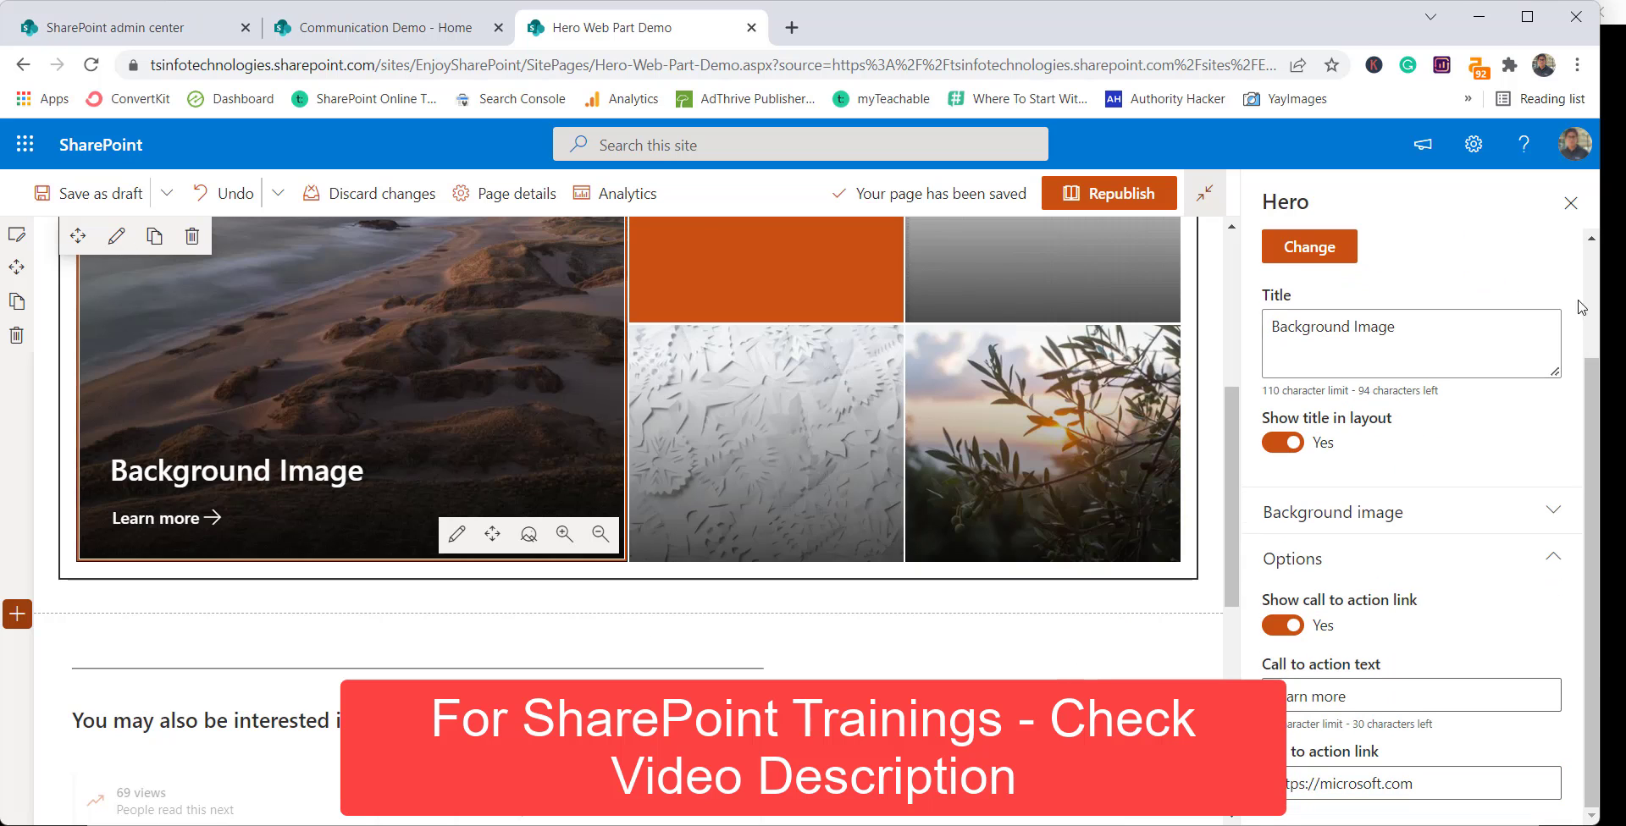
click(1571, 203)
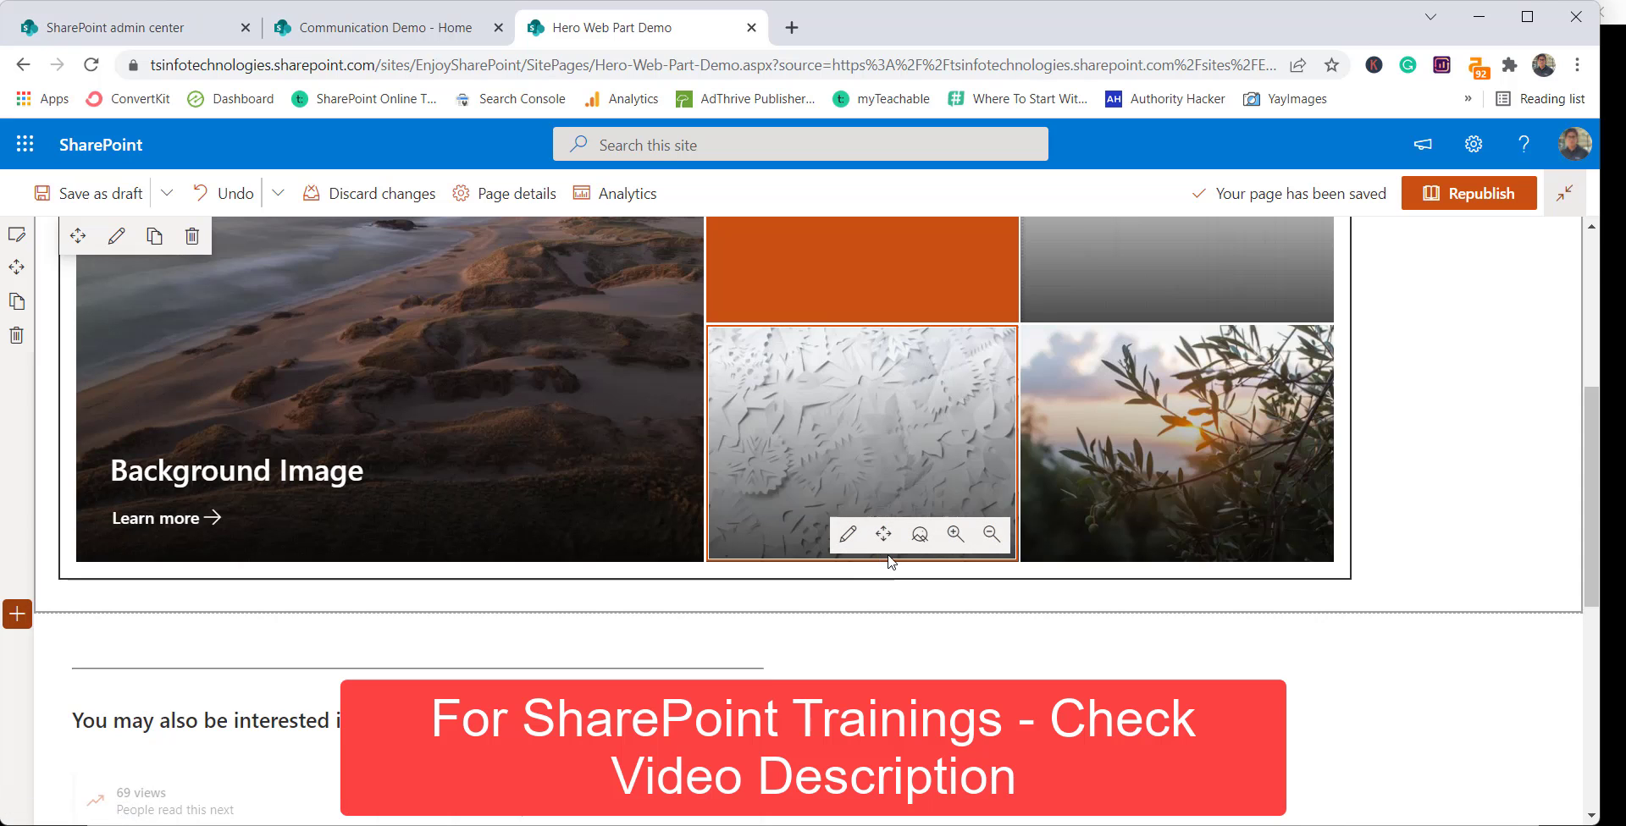
Step: Examine which link, title and background image settings the white textured tile offers compared with the large tile
click(846, 533)
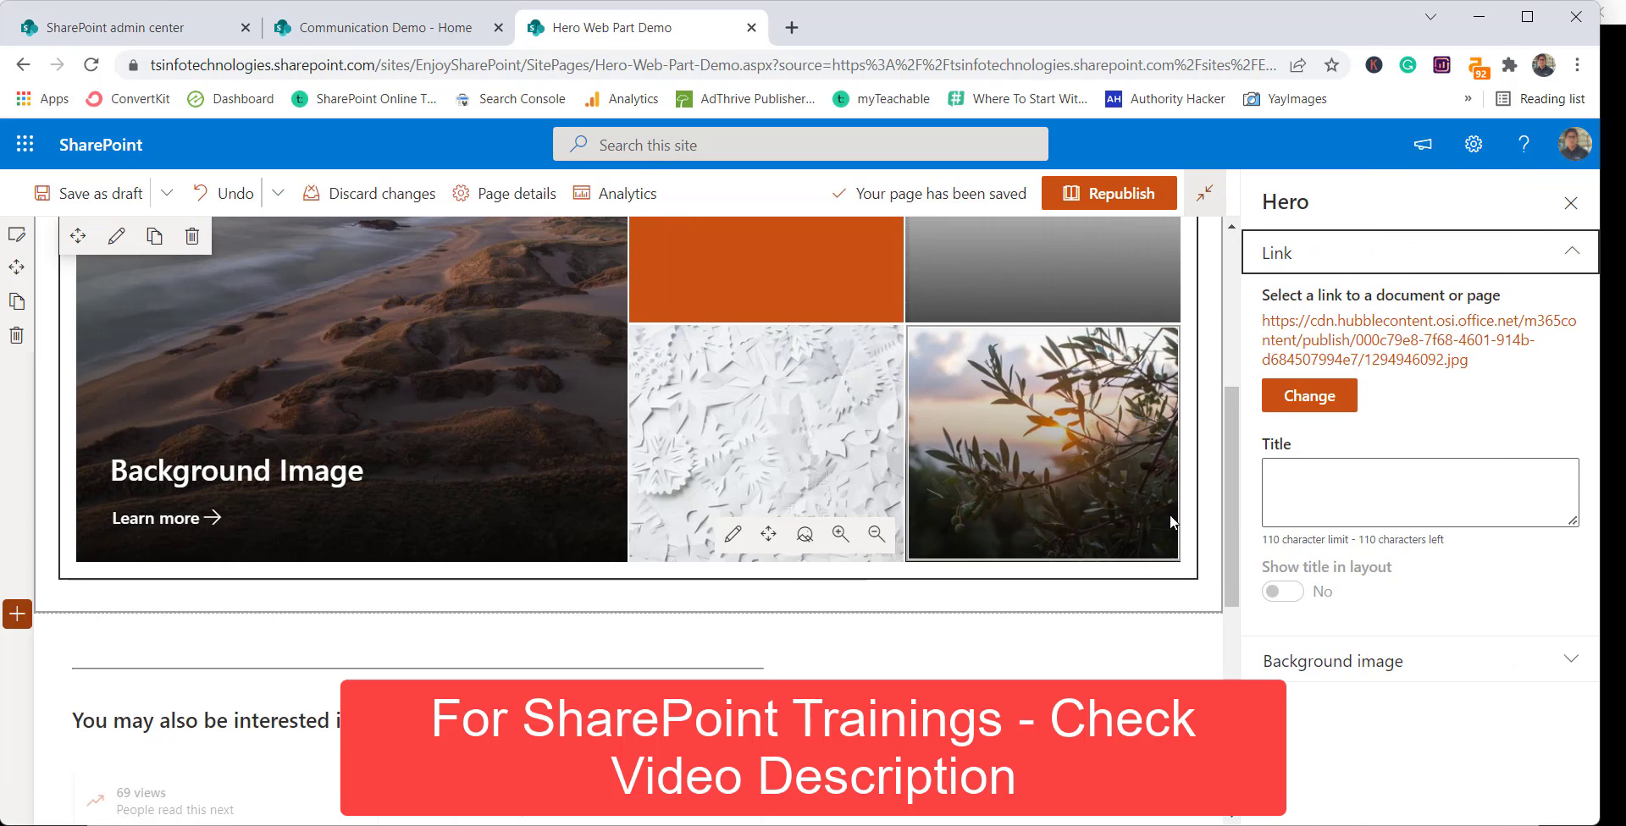
click(1516, 657)
scroll(1499, 669, down, 3)
scroll(1418, 567, up, 3)
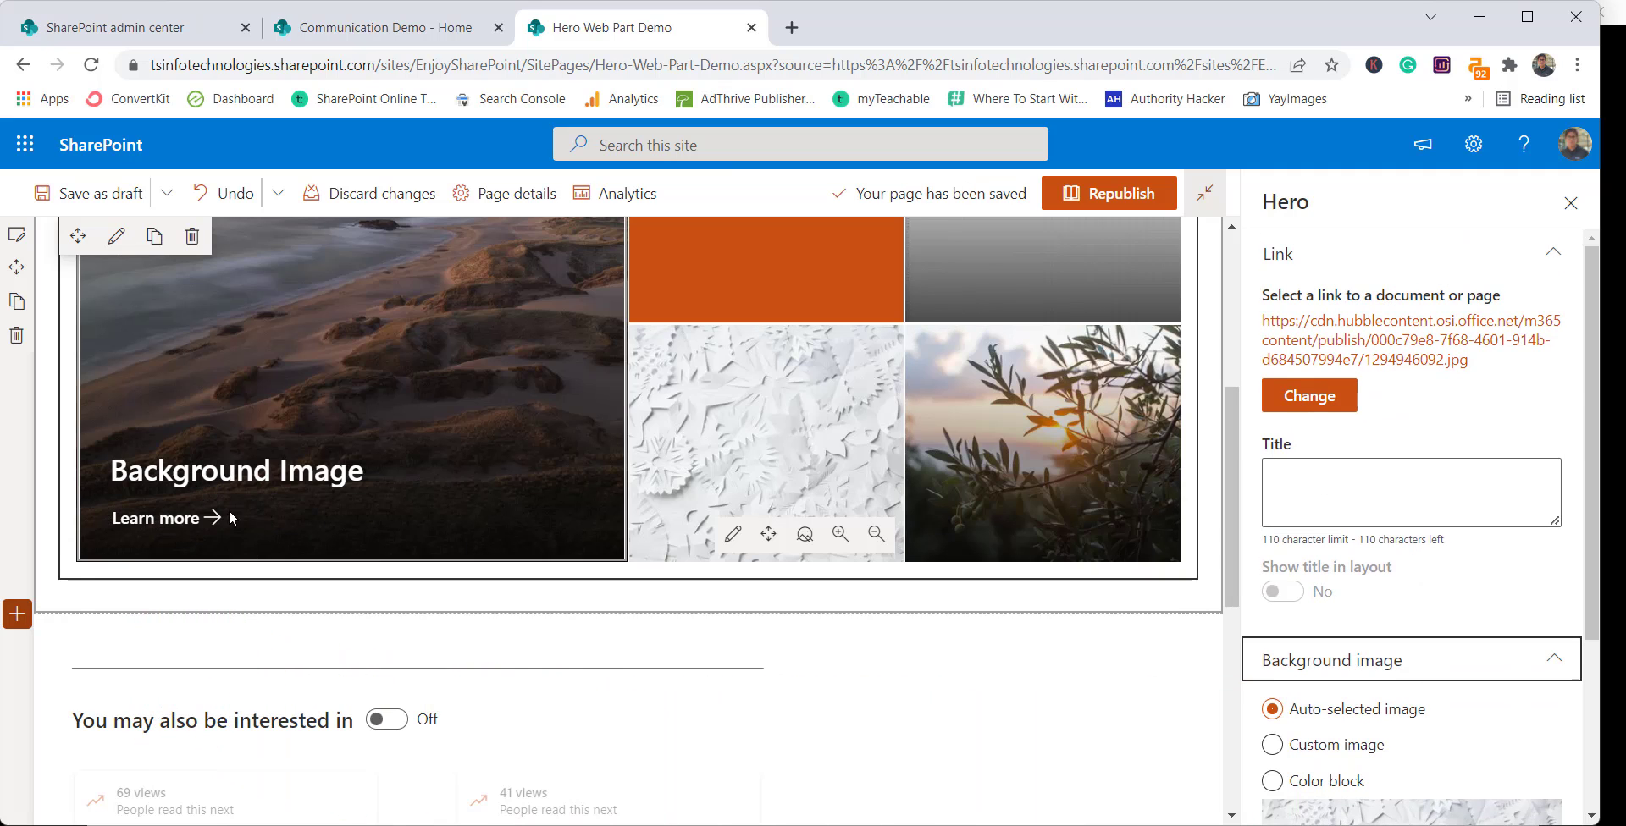
scroll(1211, 487, down, 2)
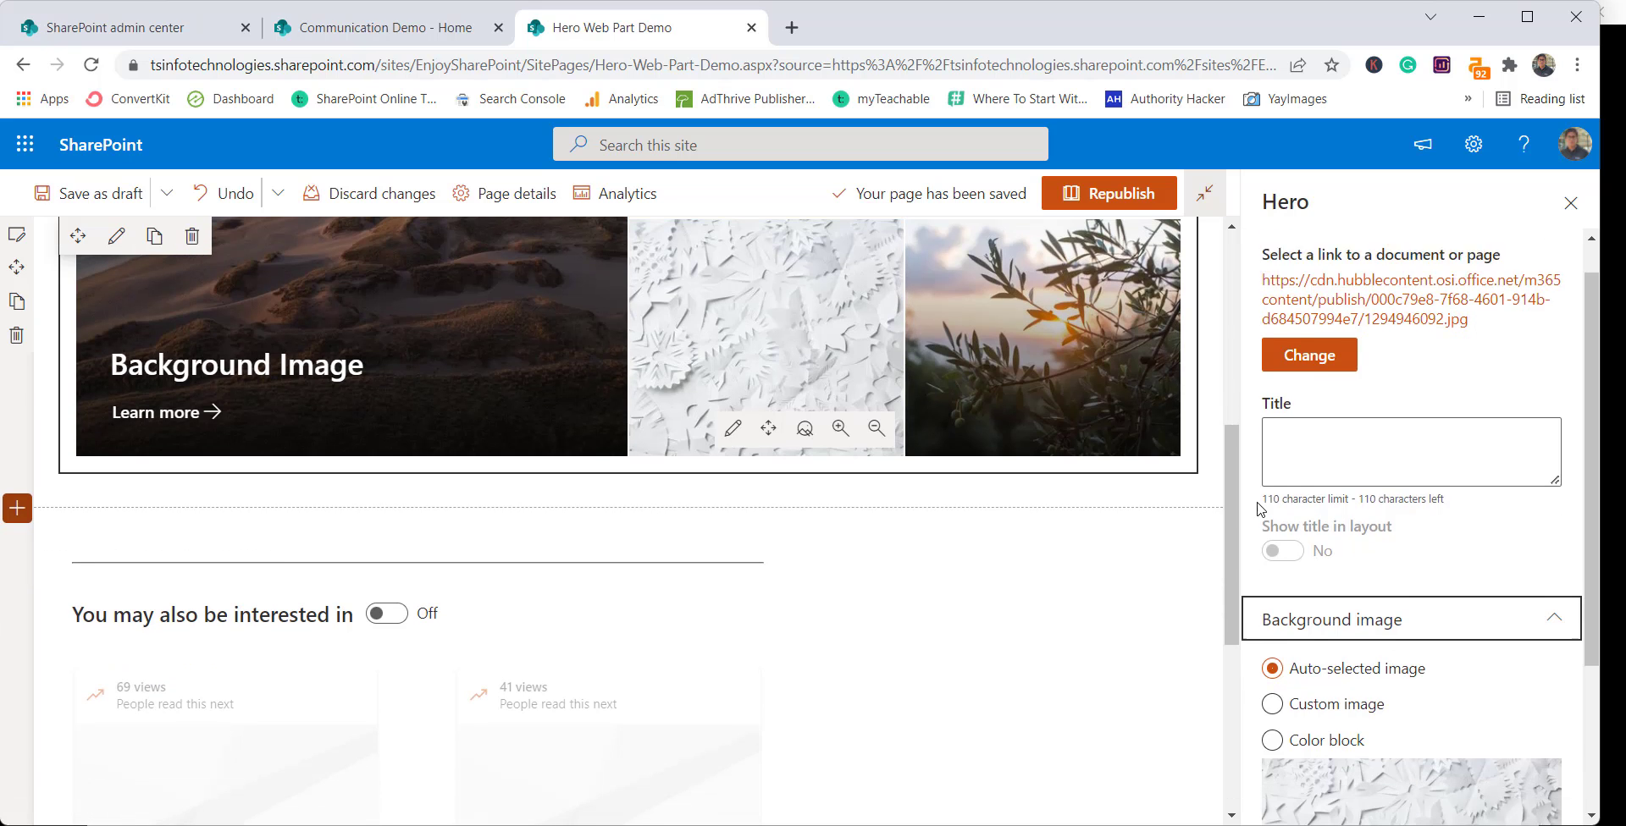
scroll(1467, 536, down, 2)
scroll(1471, 534, up, 3)
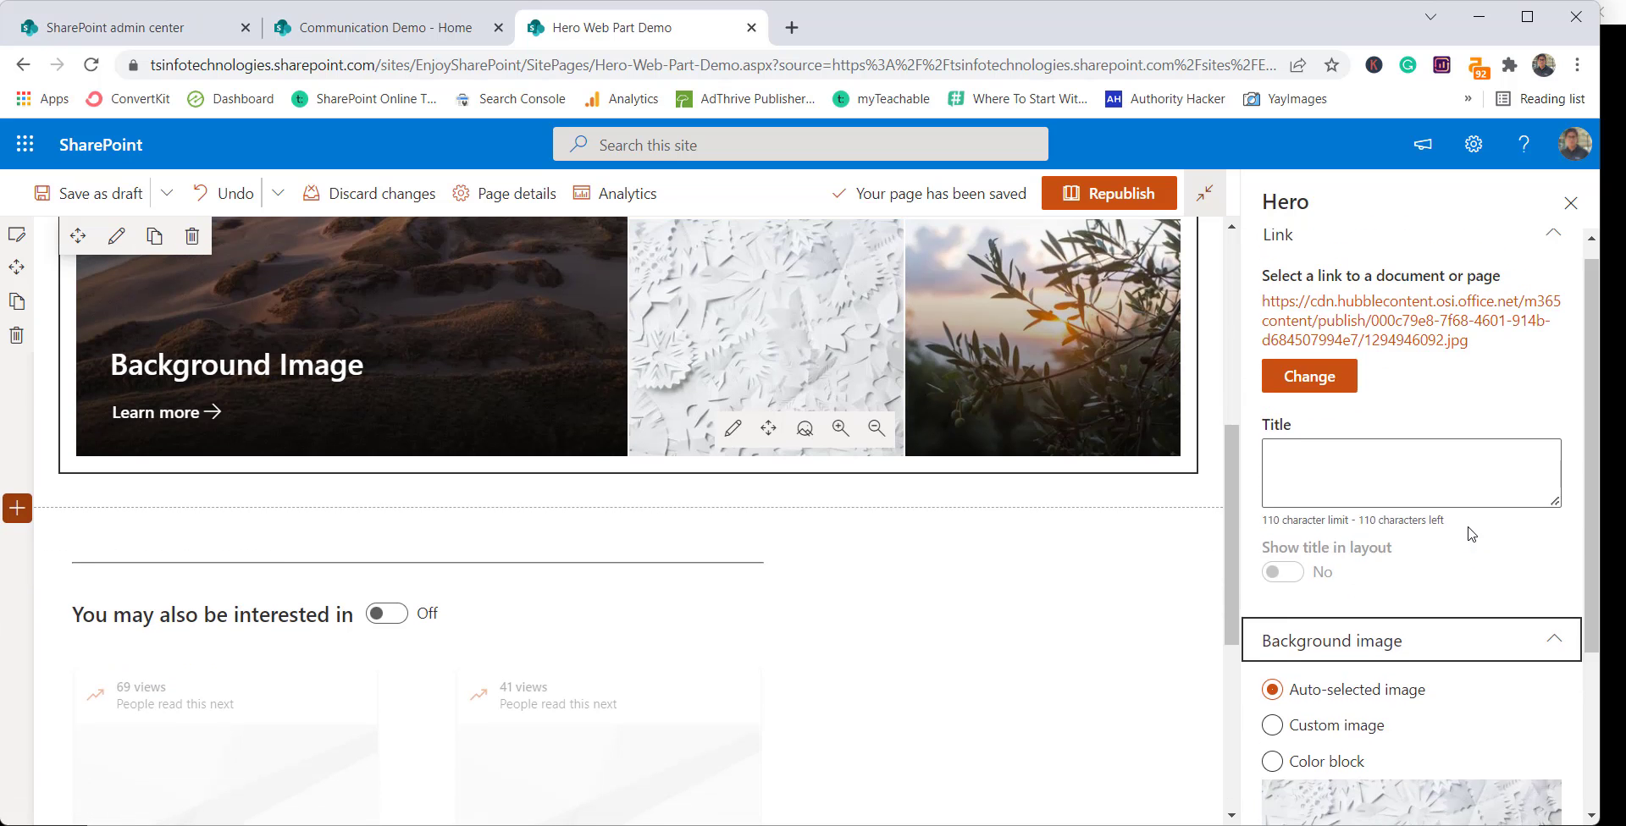
scroll(1005, 461, up, 5)
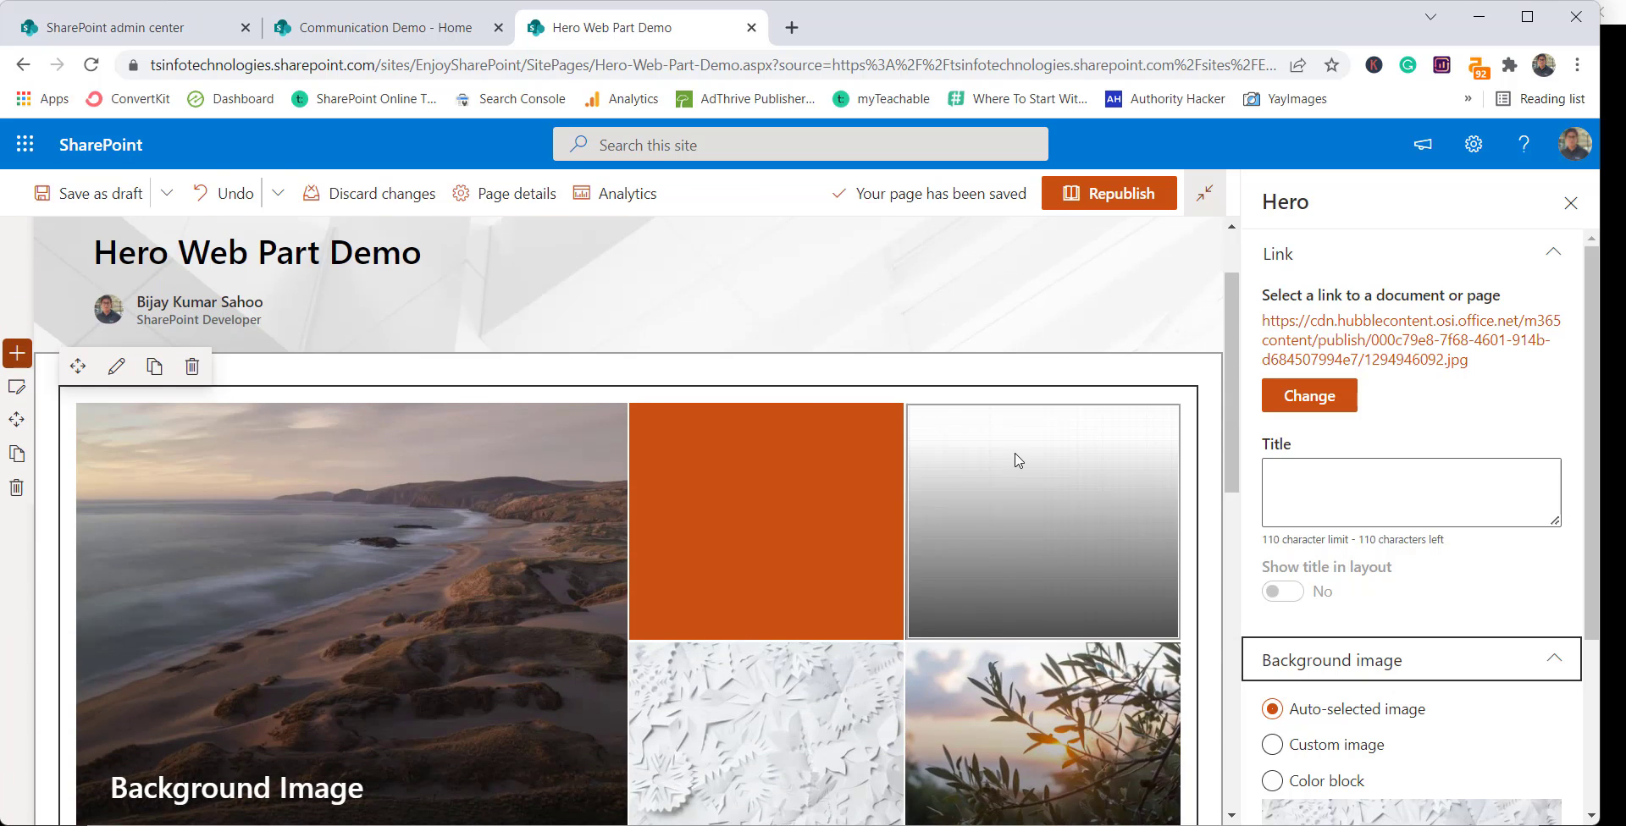
scroll(327, 449, down, 3)
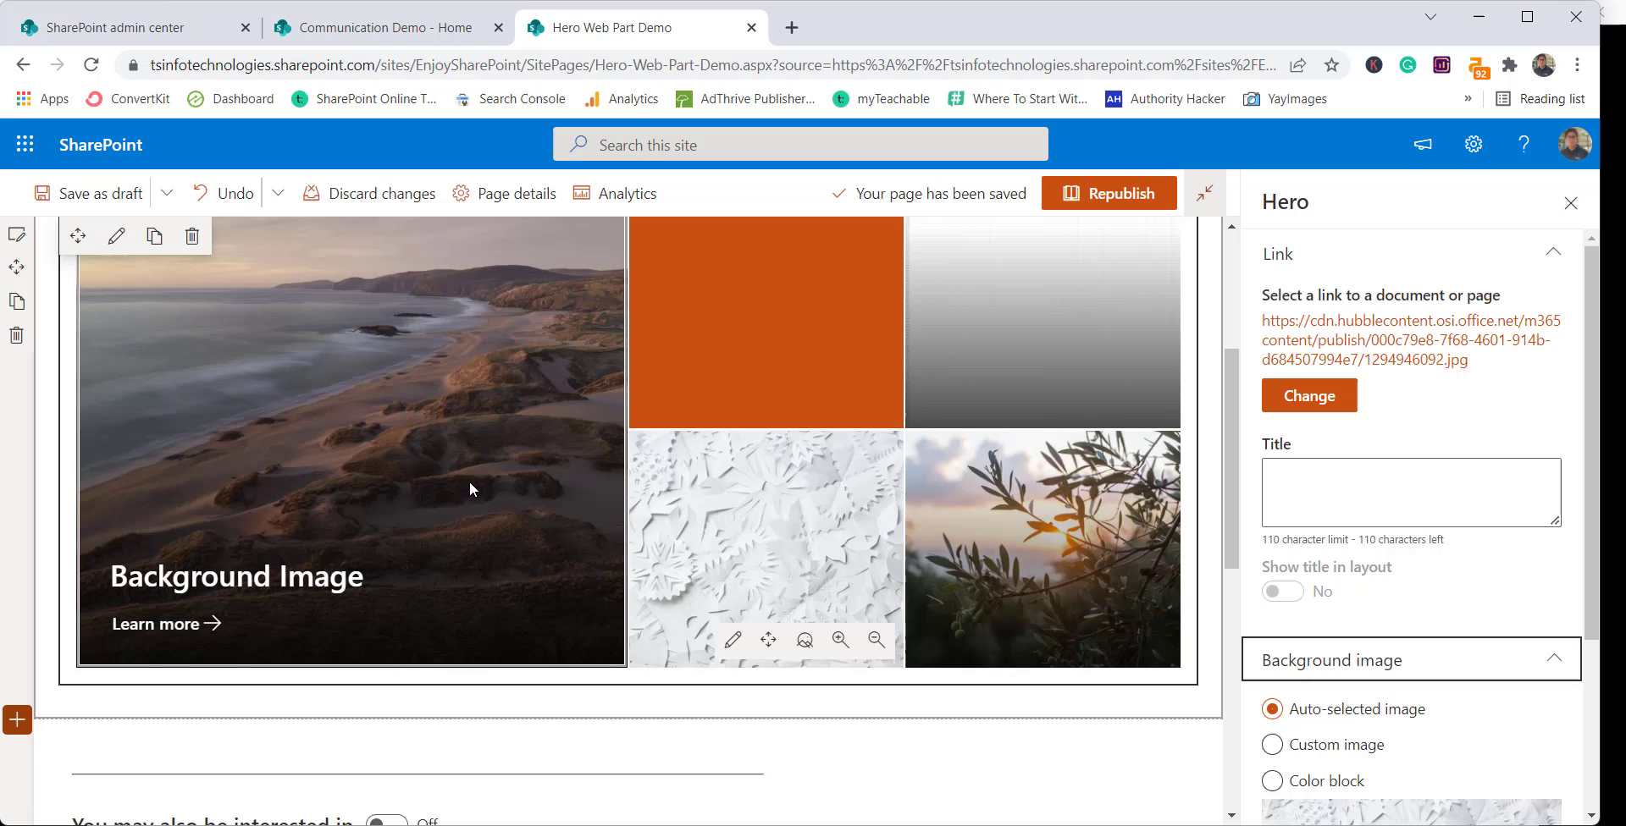
Step: Republish the page, test the large tile's title link, and return to the page
click(1144, 193)
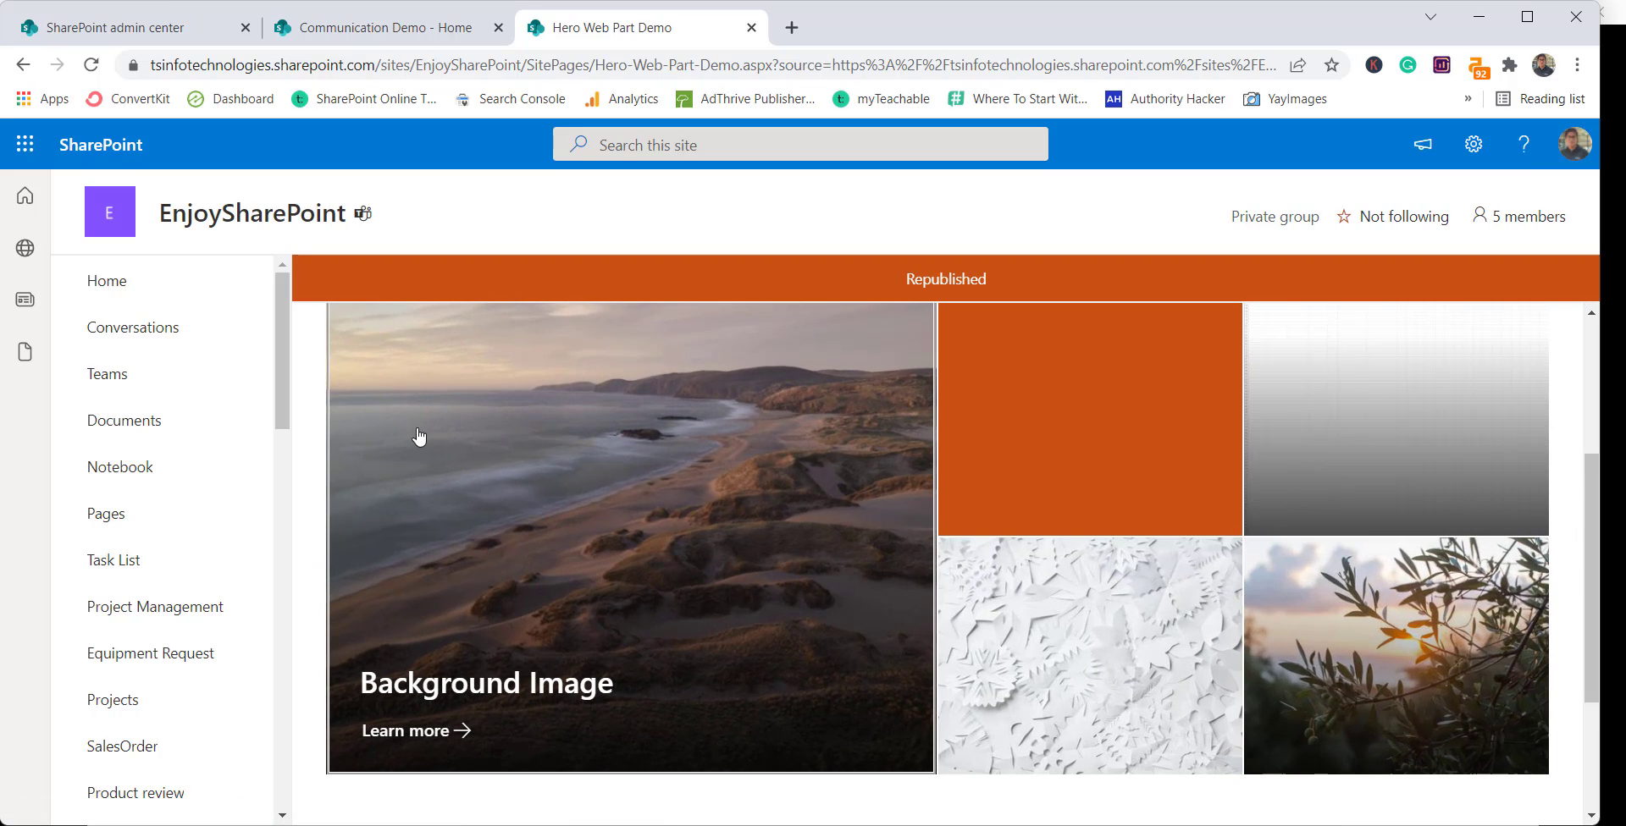
click(532, 680)
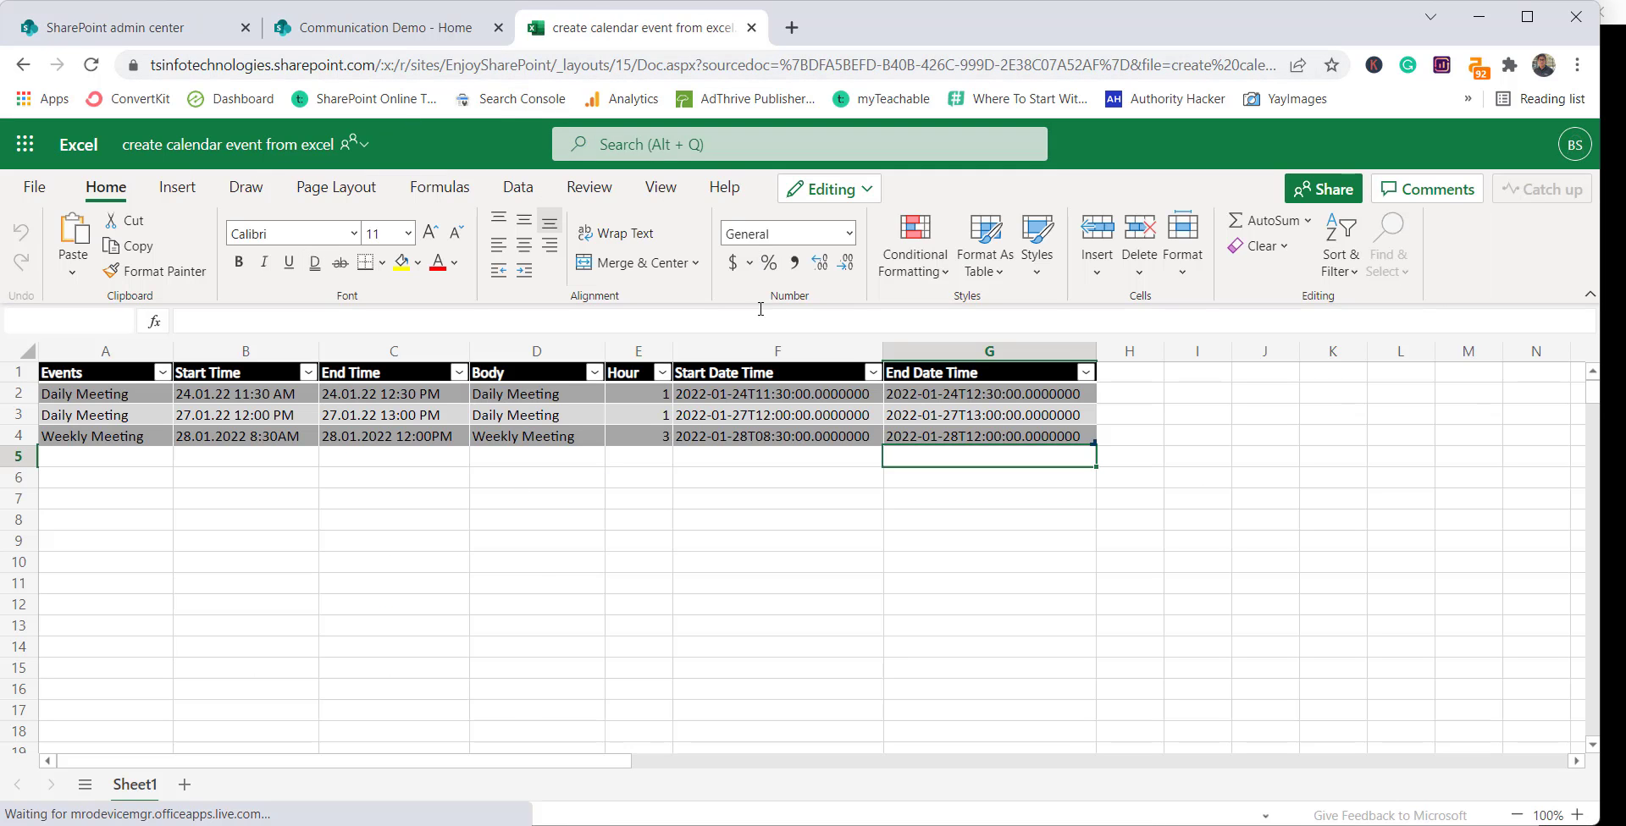
click(23, 65)
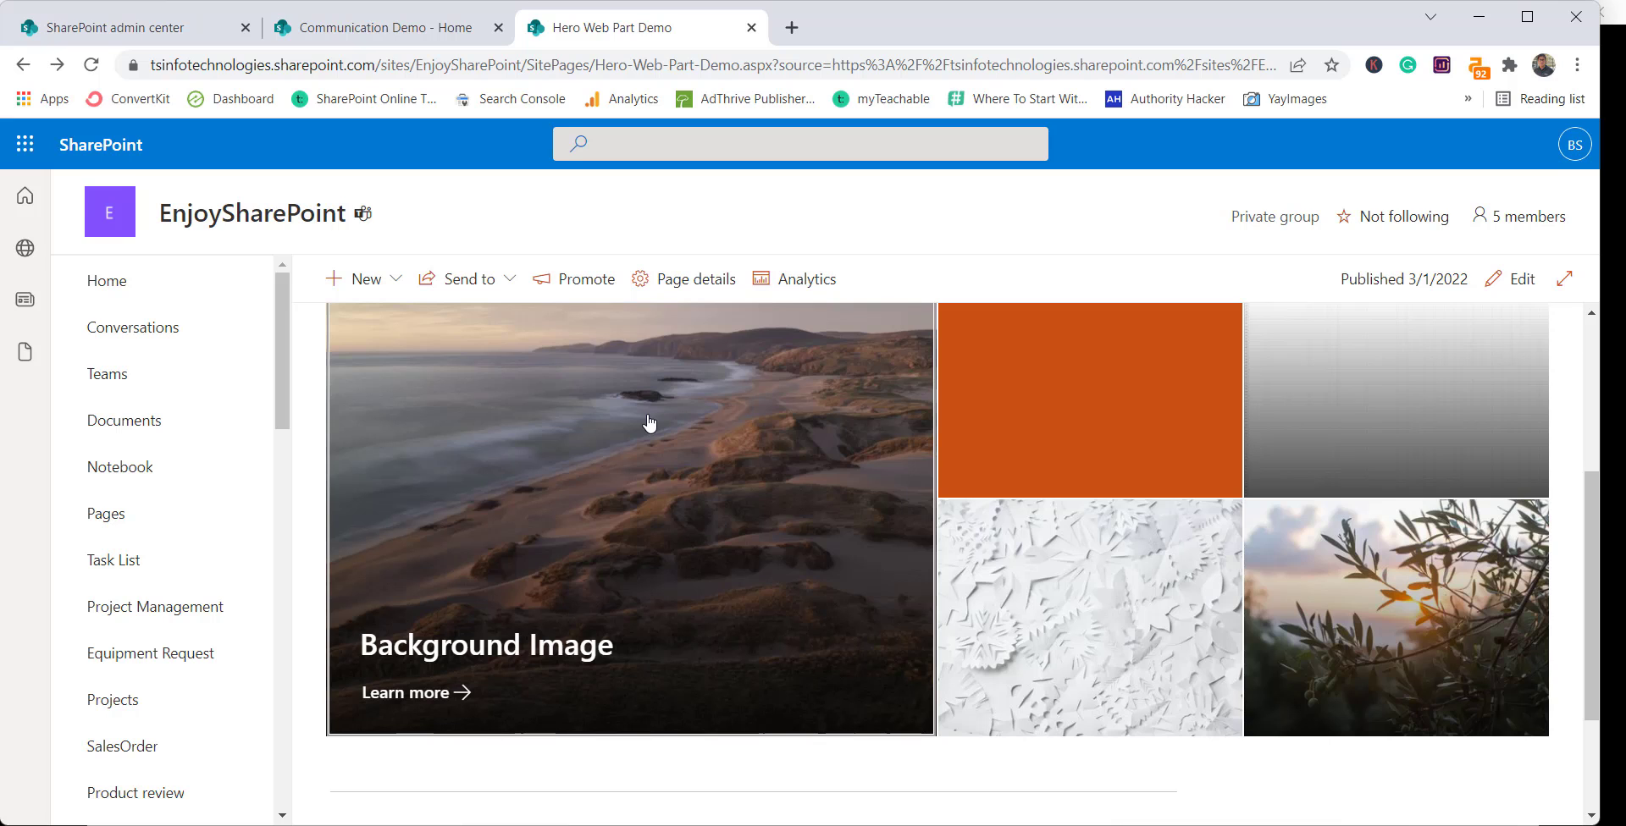
Step: Put the page back into edit mode and open the Hero web part's layout options
click(1511, 279)
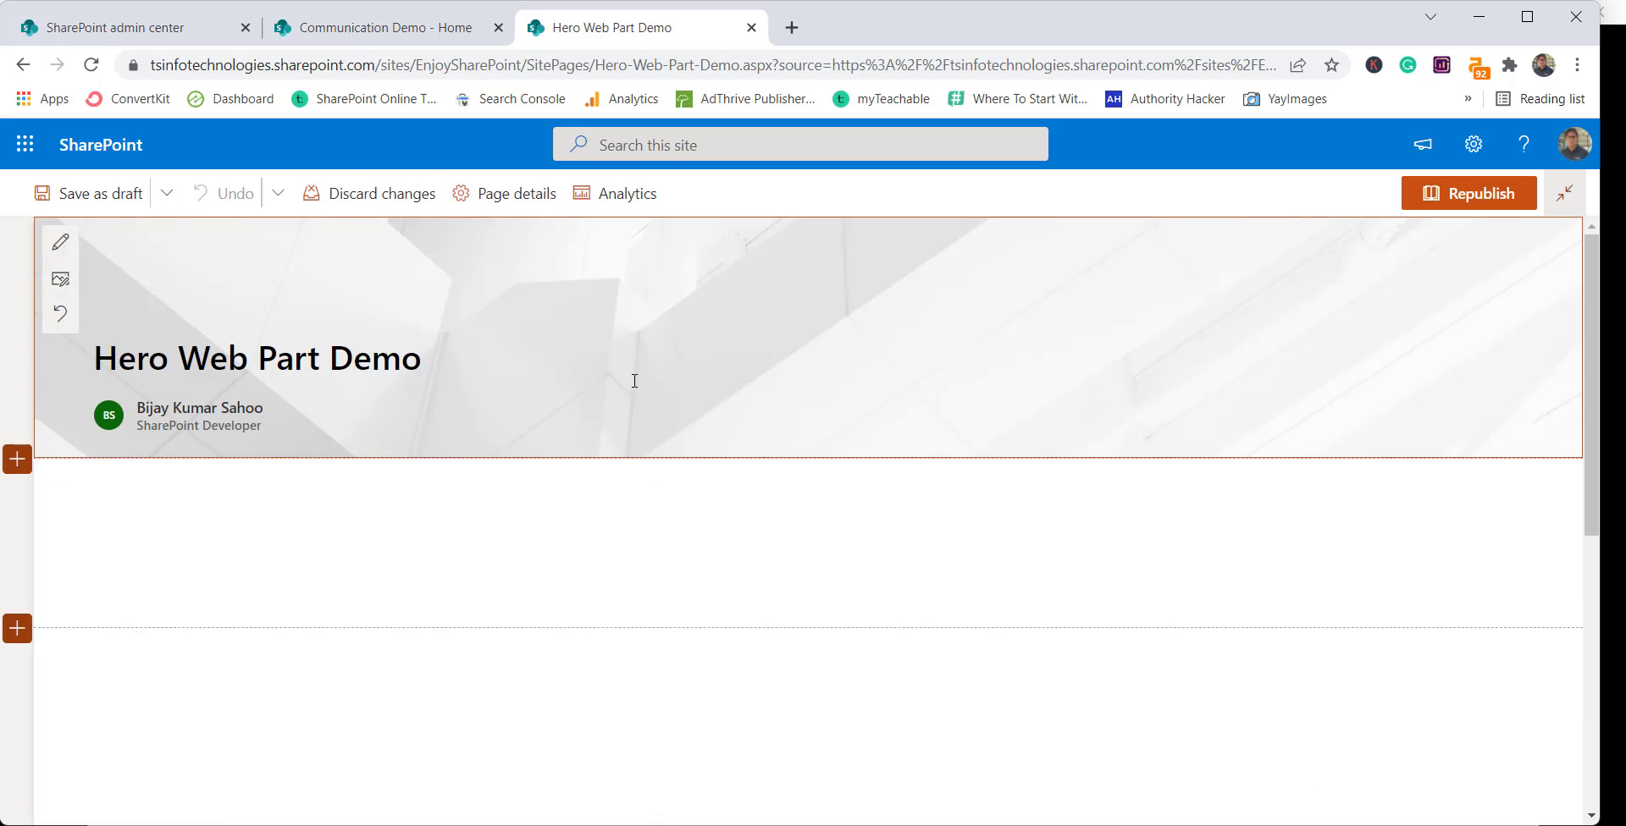
scroll(638, 494, down, 5)
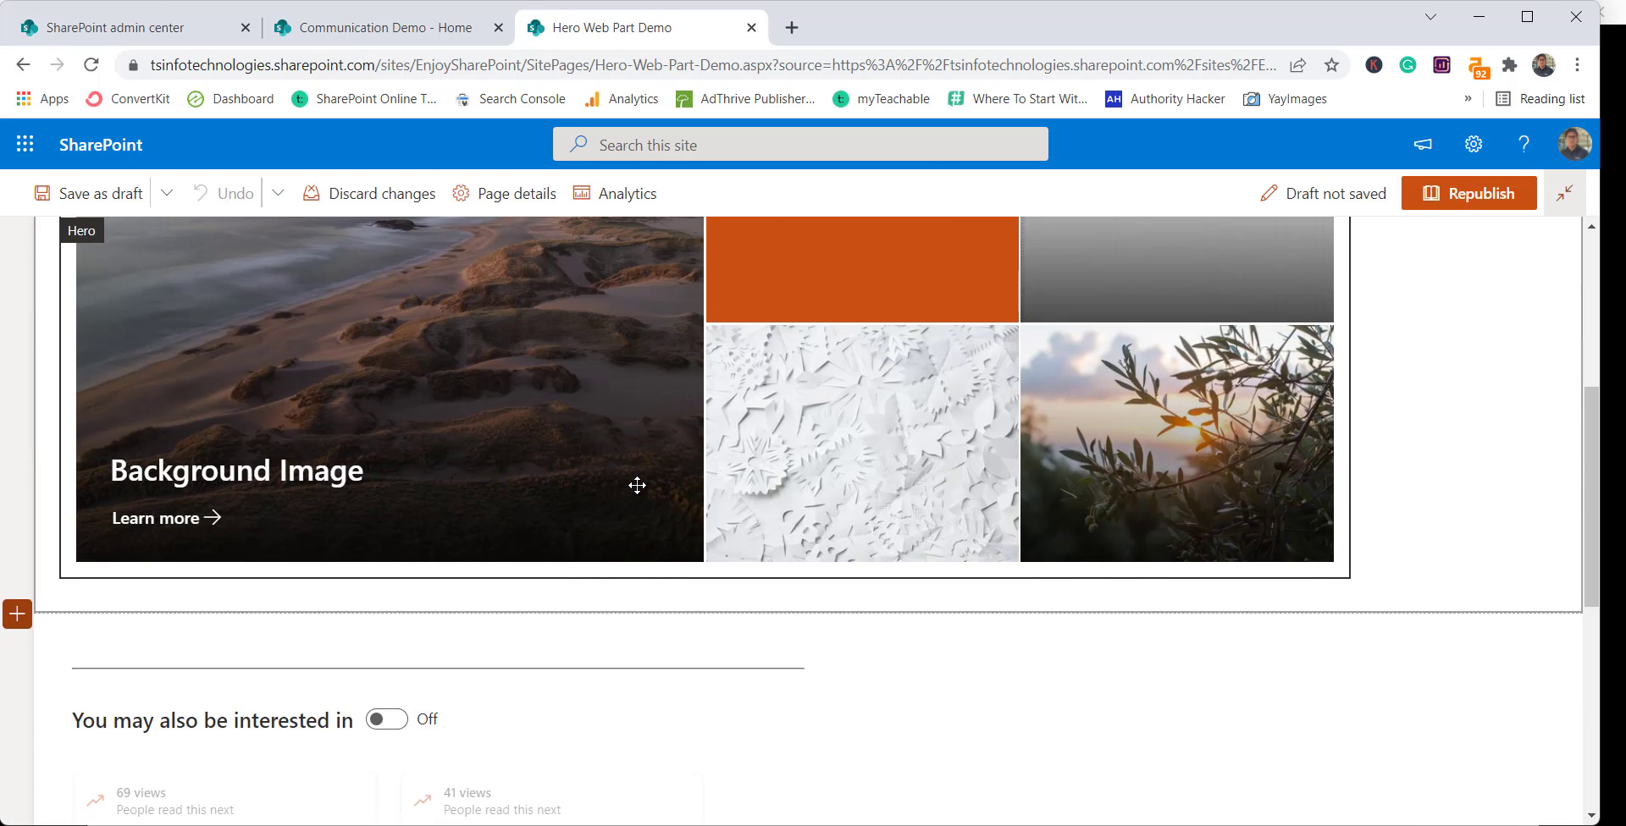
scroll(637, 485, up, 3)
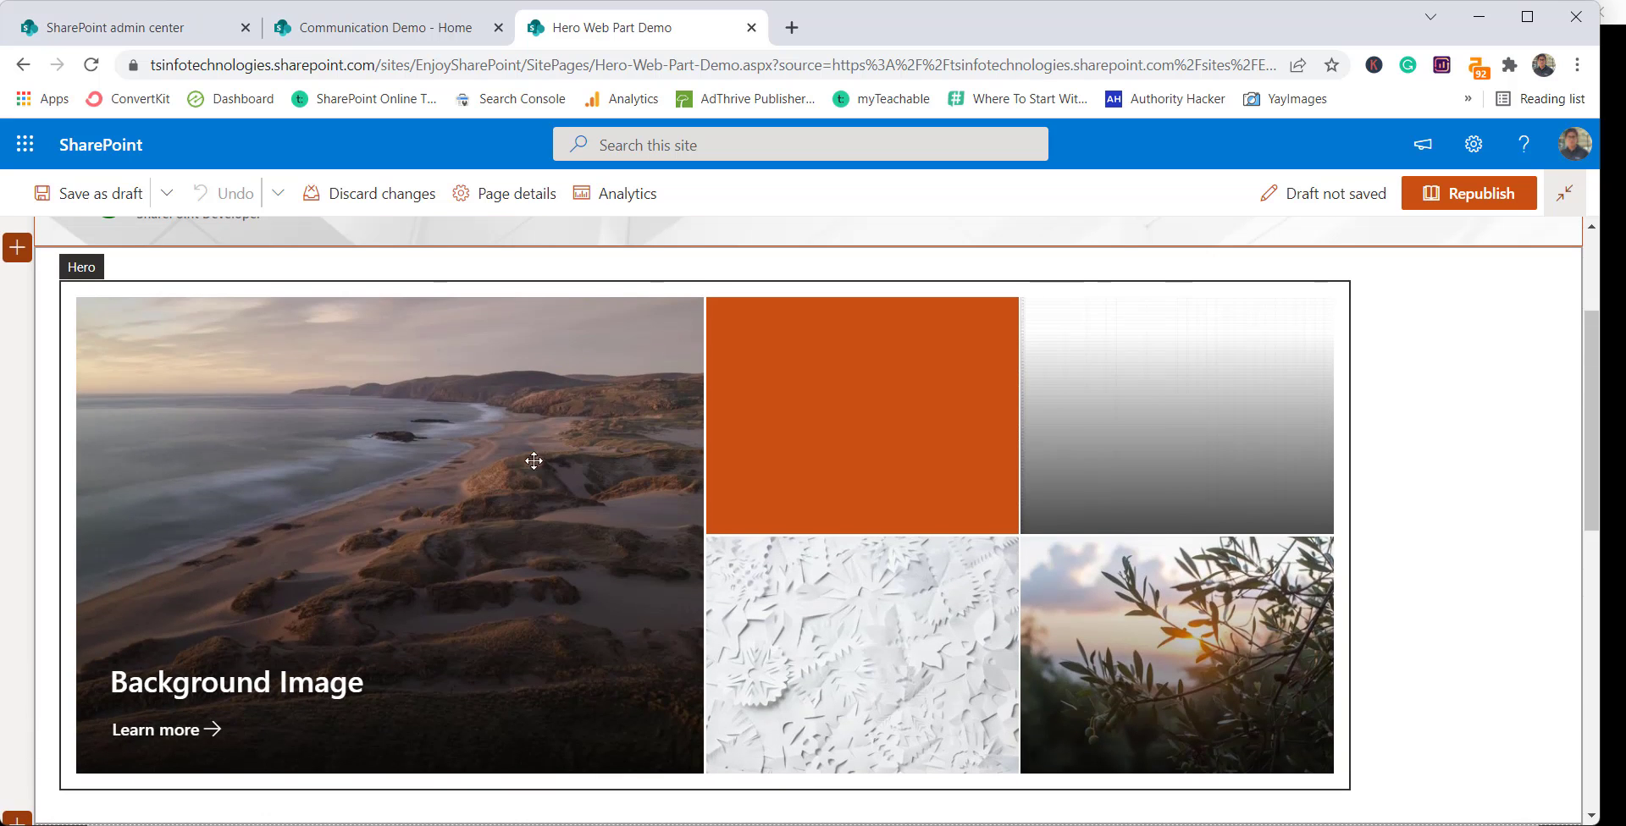
scroll(533, 461, down, 4)
scroll(247, 482, up, 4)
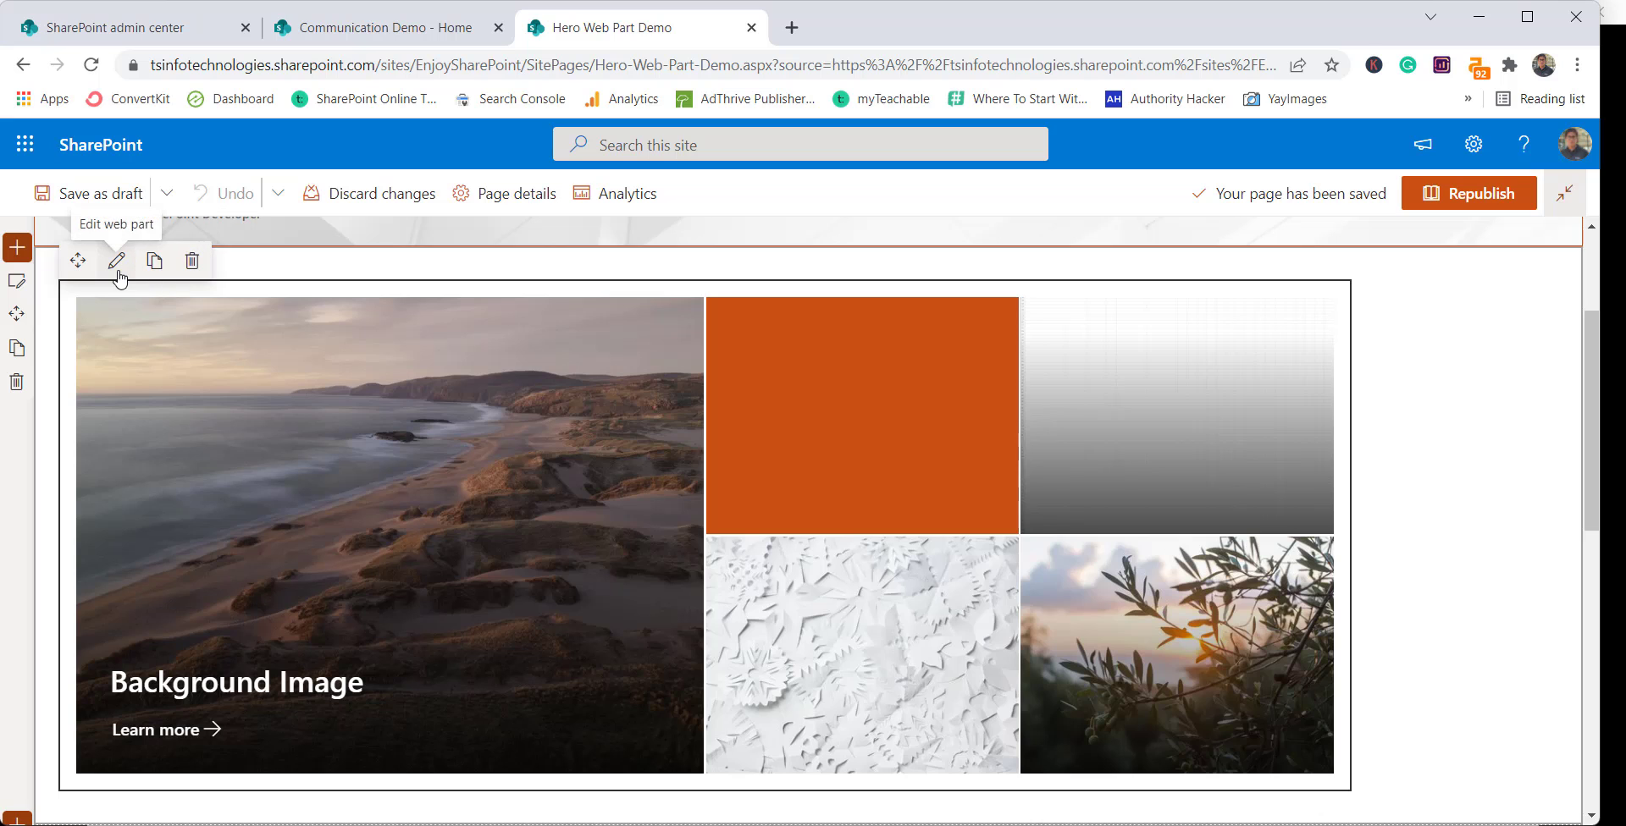
click(115, 258)
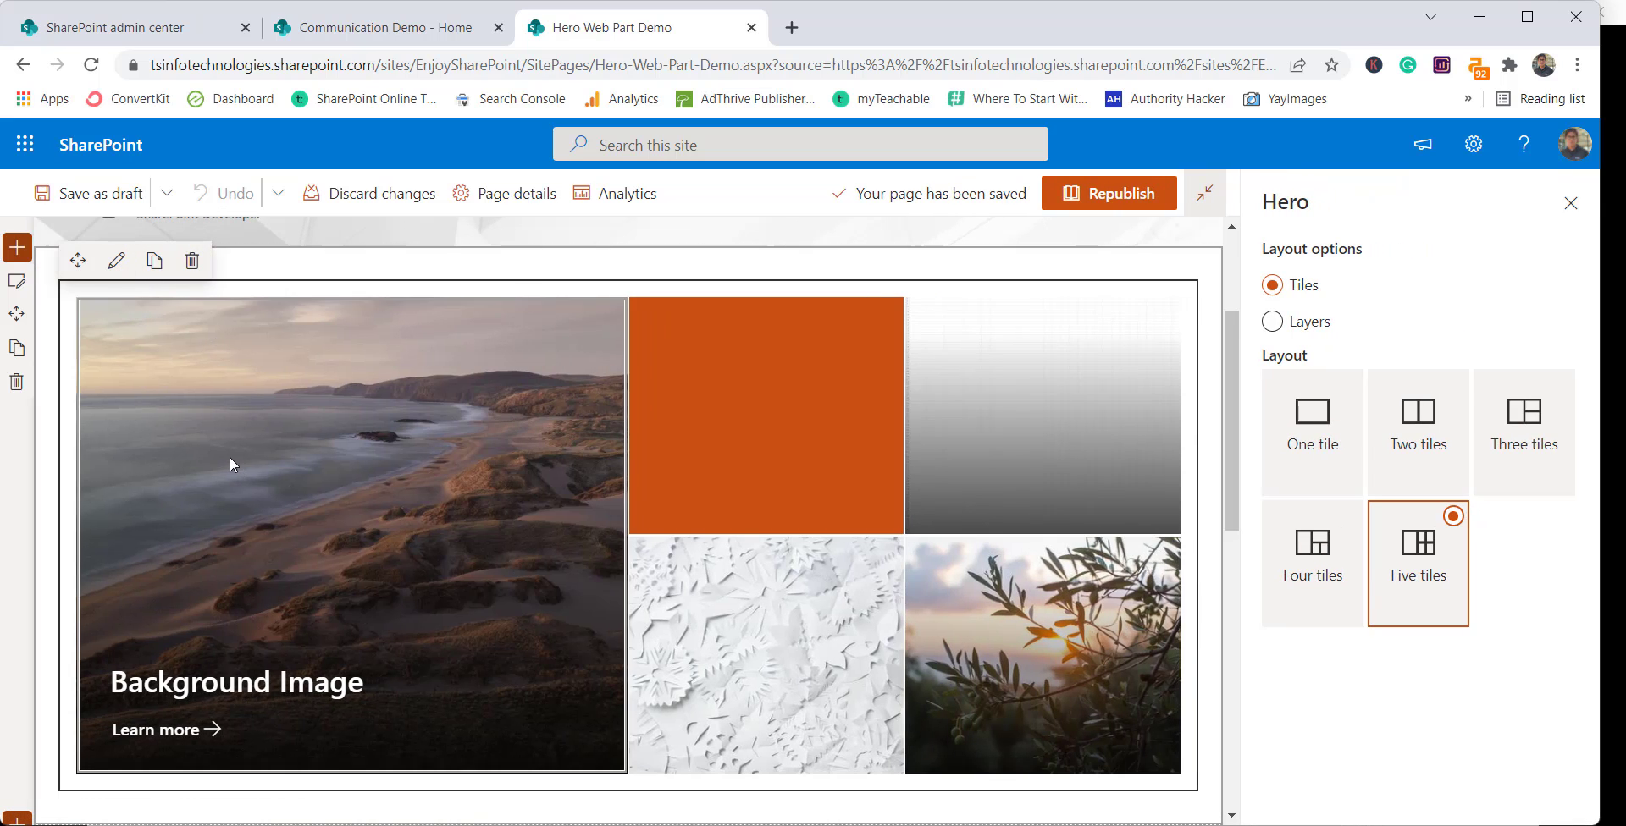
click(84, 378)
click(457, 745)
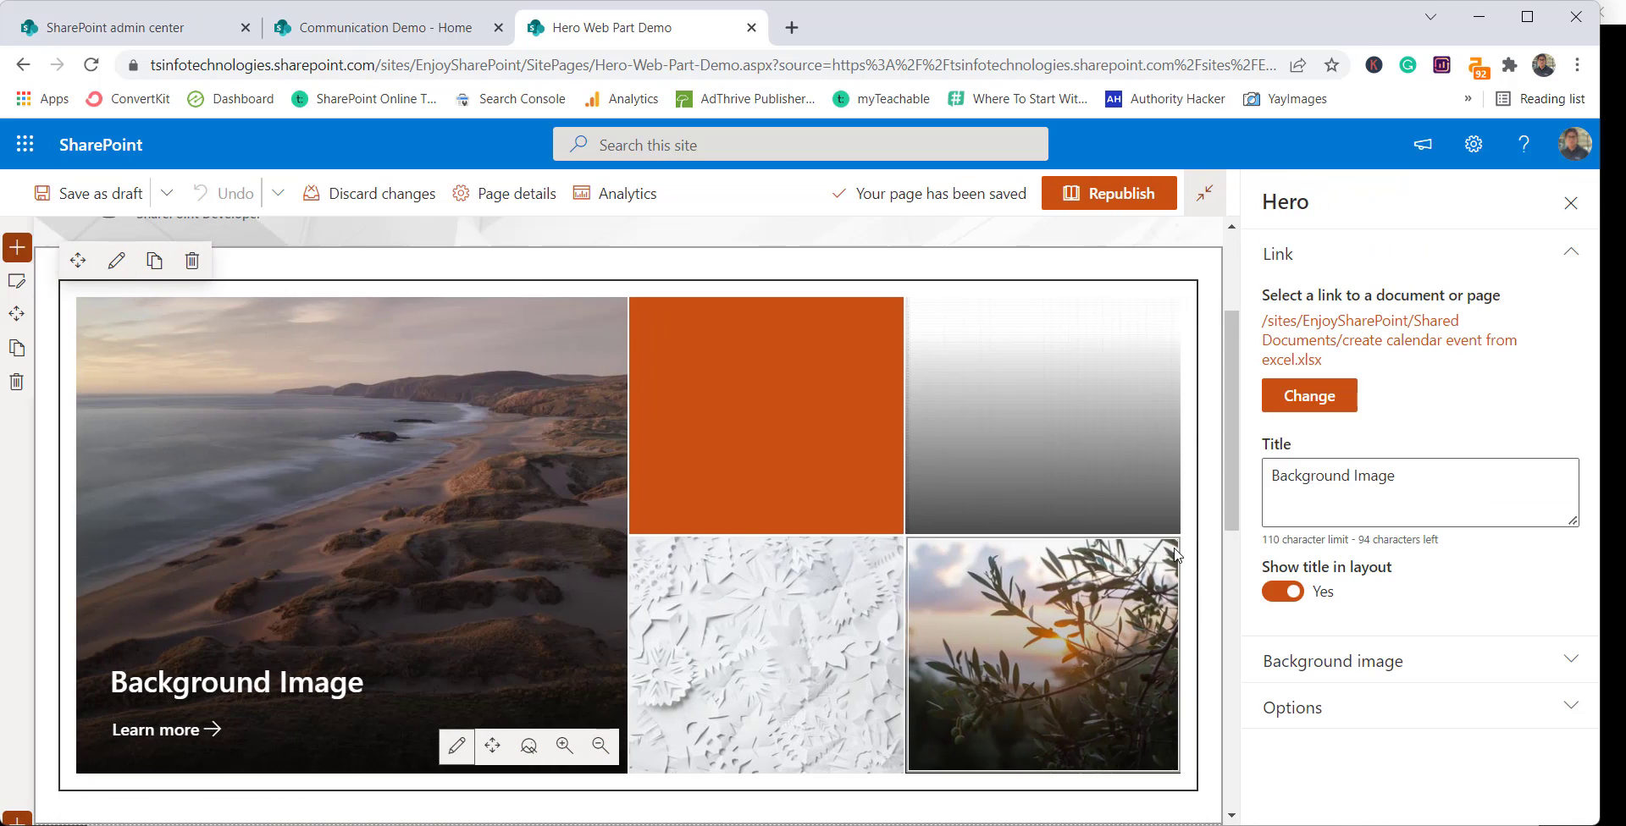
click(1321, 398)
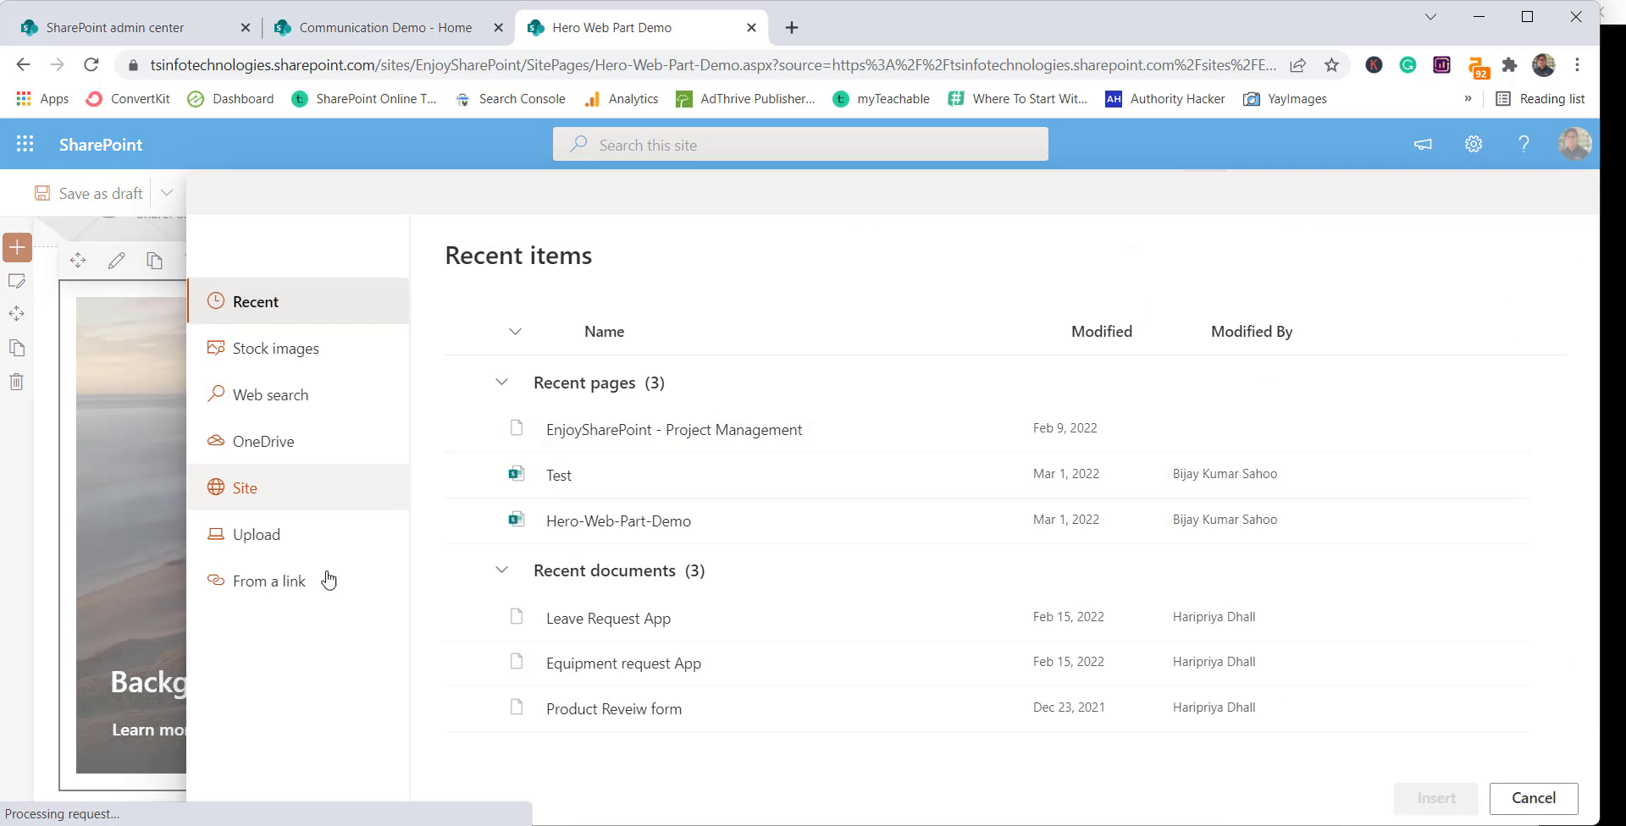
click(245, 584)
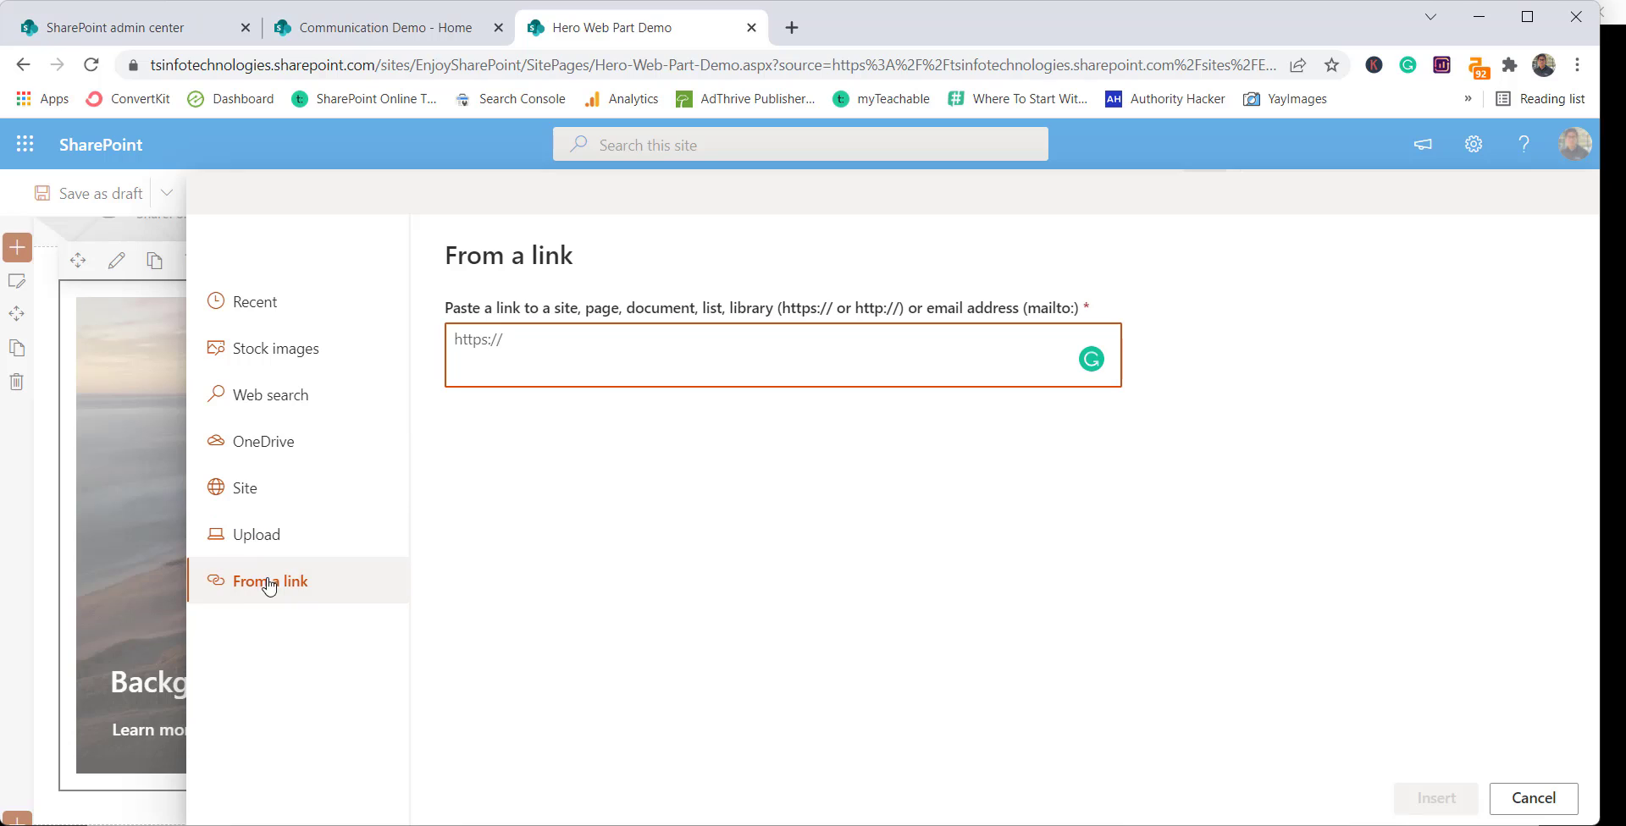
text(https://spgui)
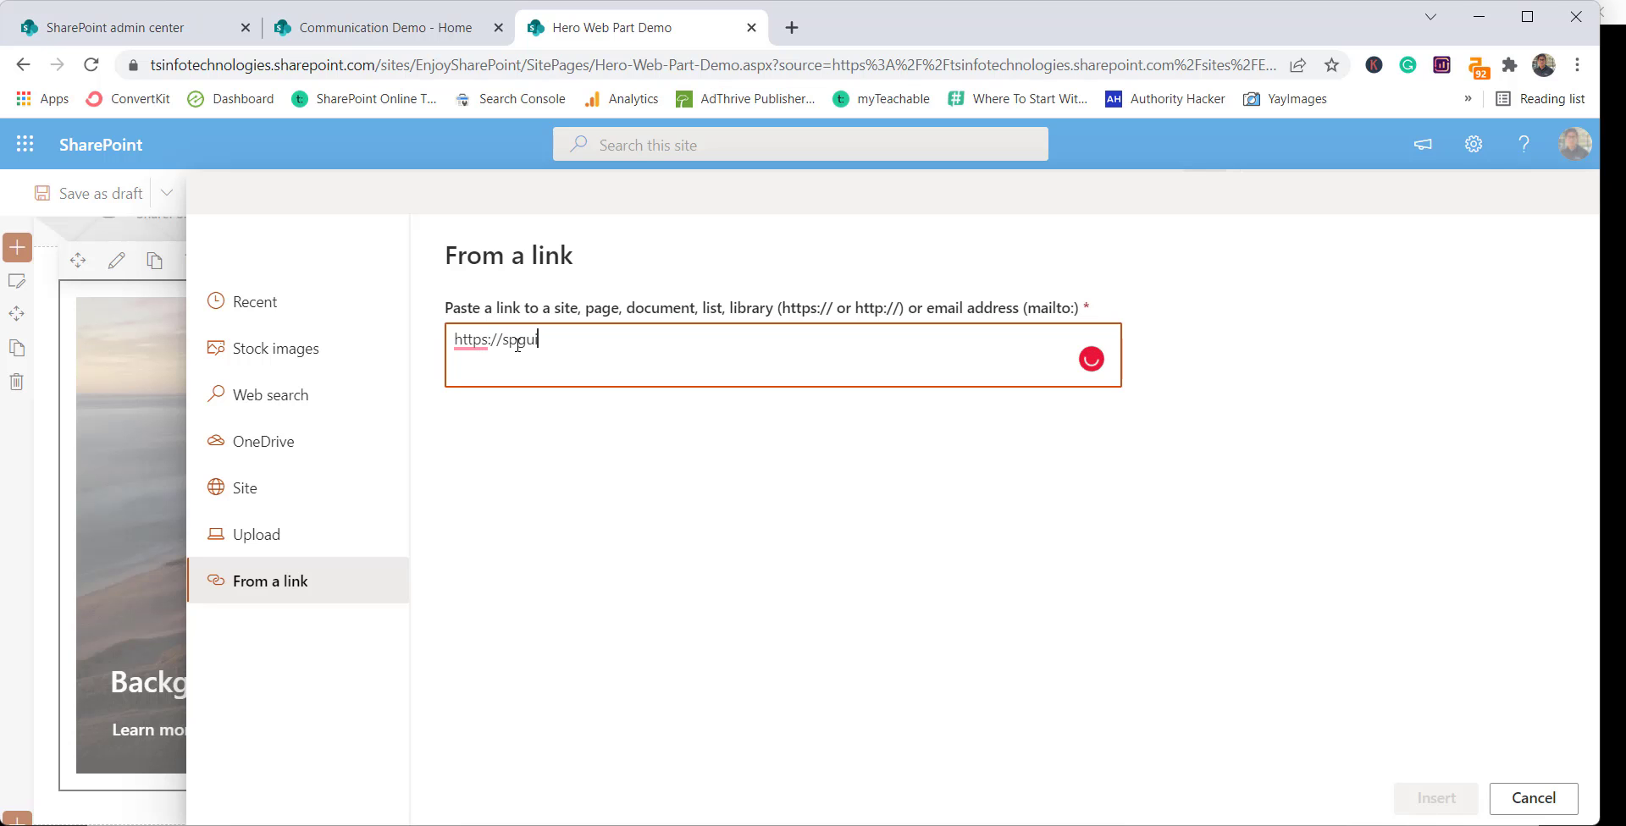
text(des)
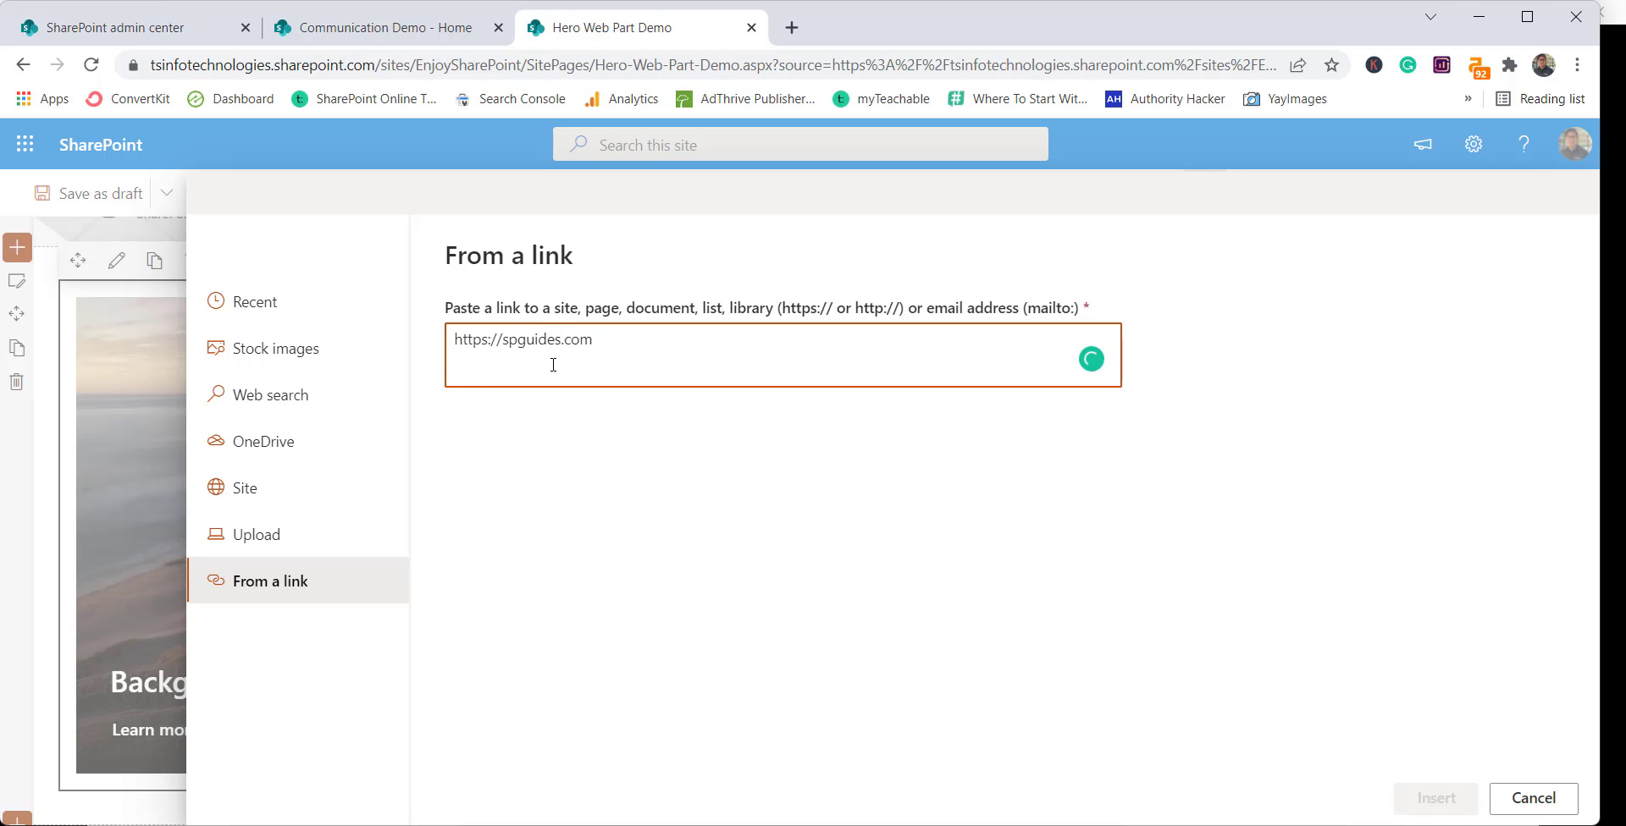
text(.com)
click(1436, 797)
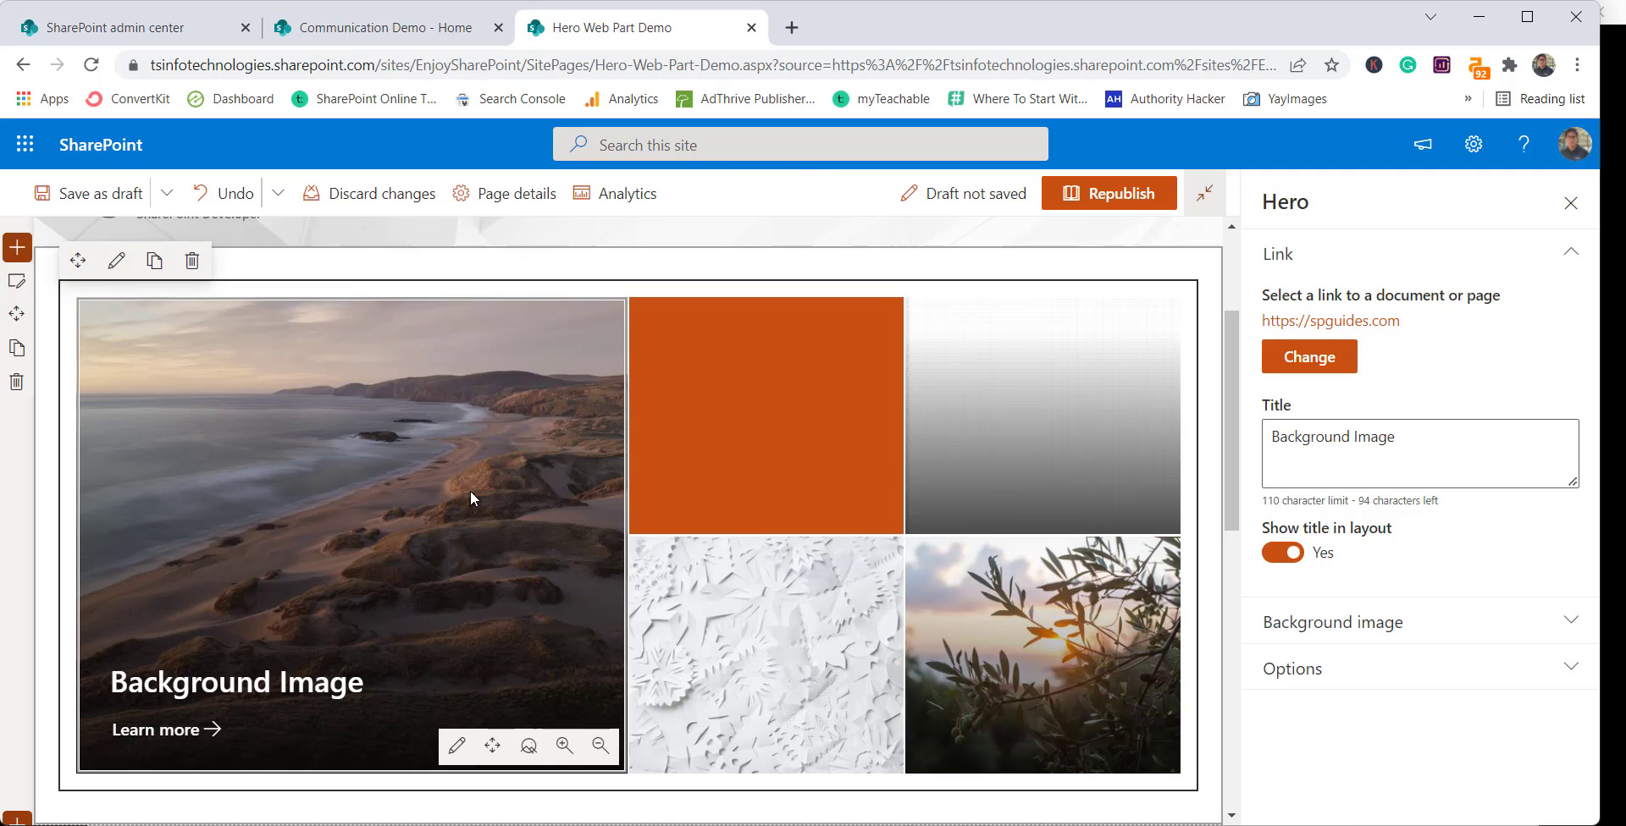
Step: Republish the page with the large tile's new web address and test that link before returning to the page
click(1572, 204)
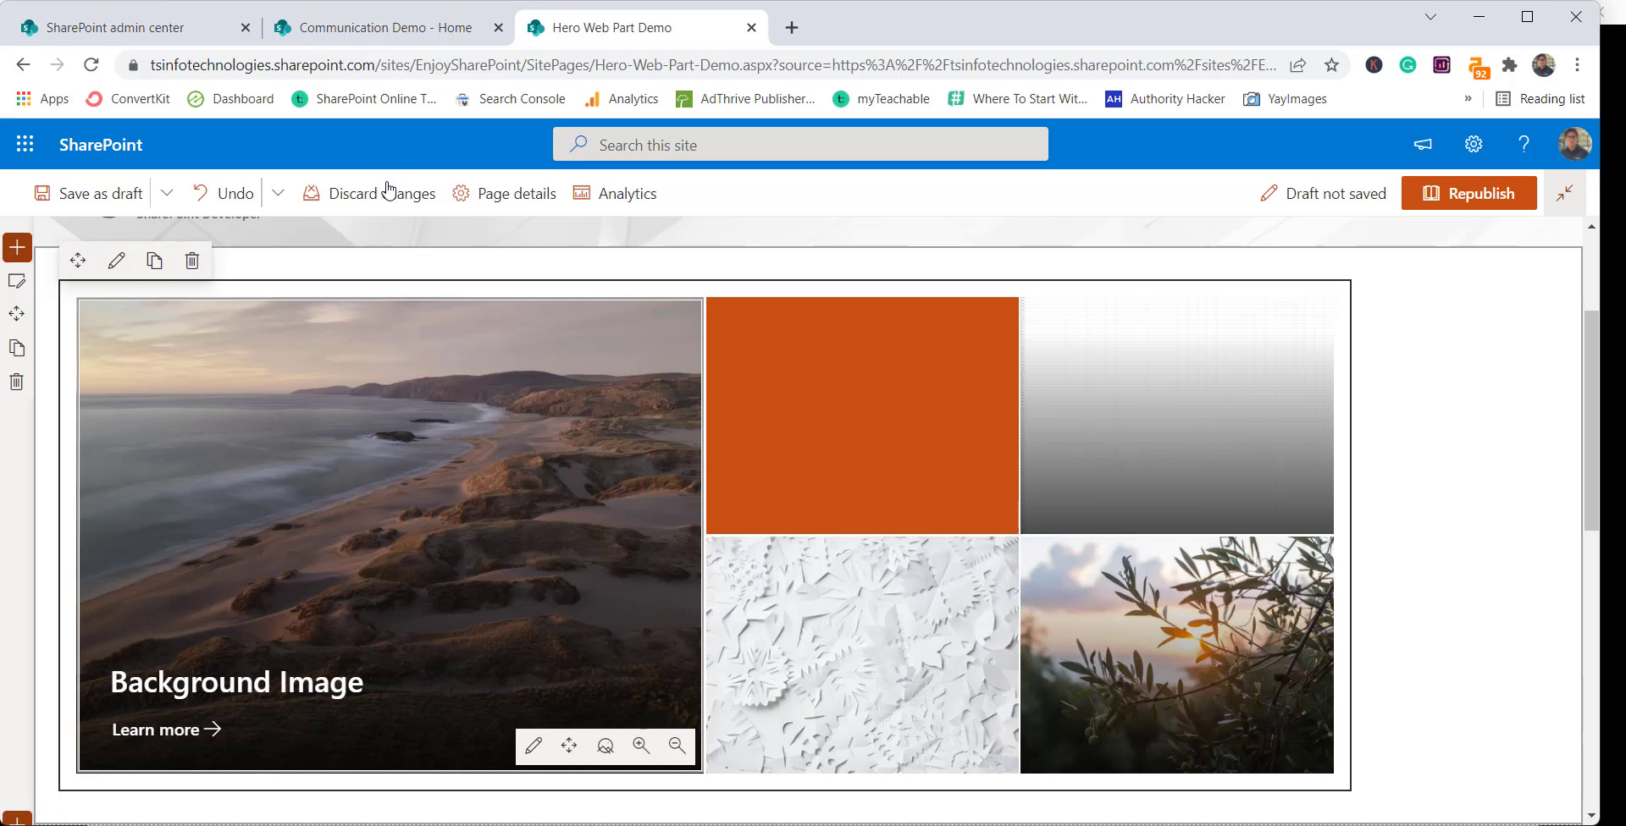
click(1484, 192)
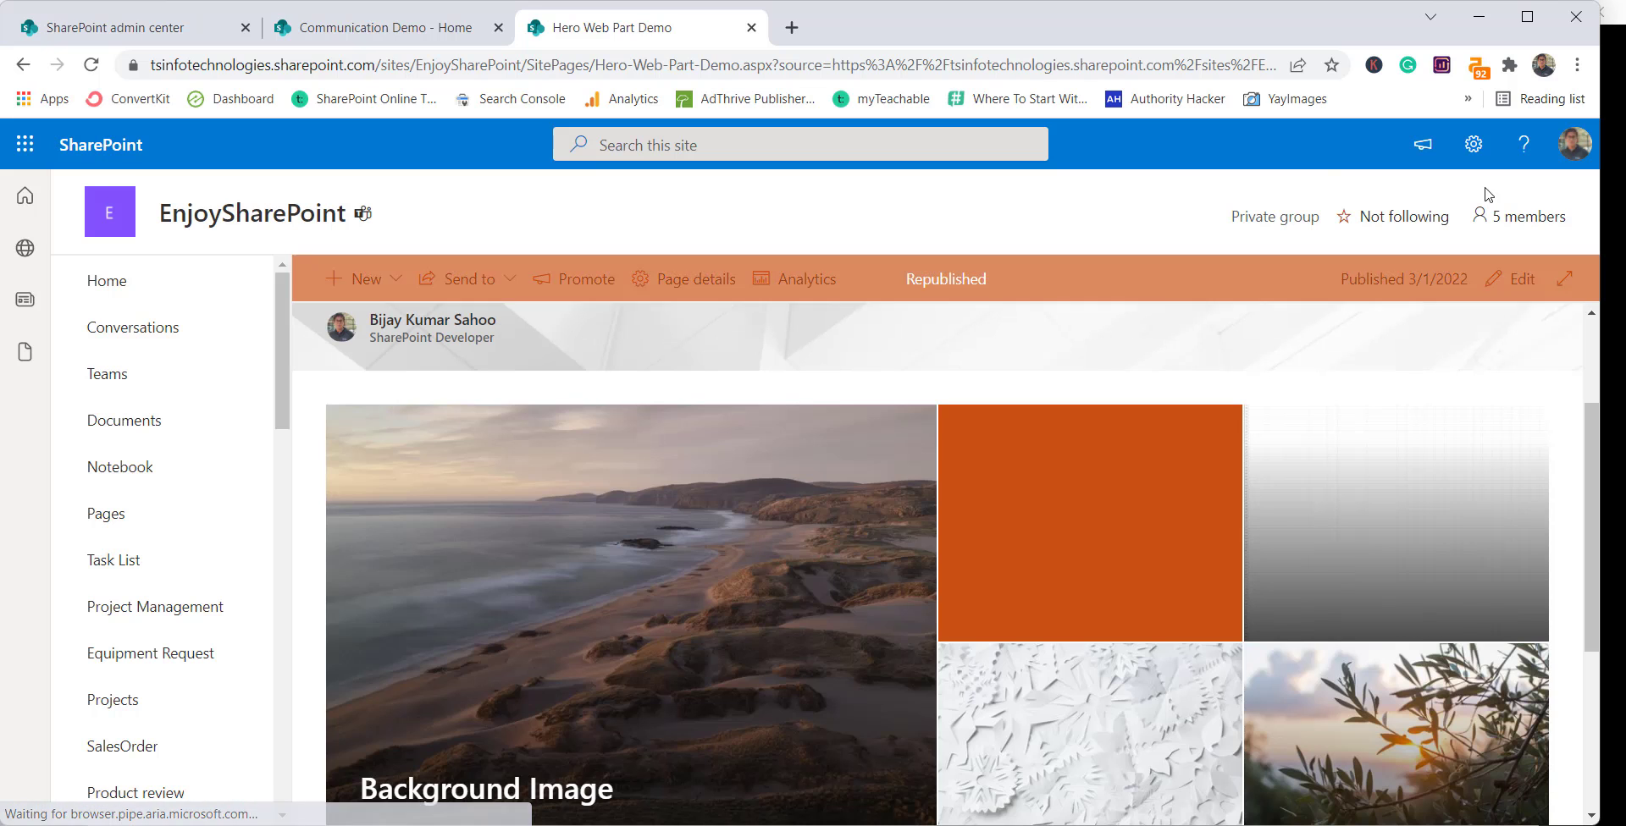
click(475, 625)
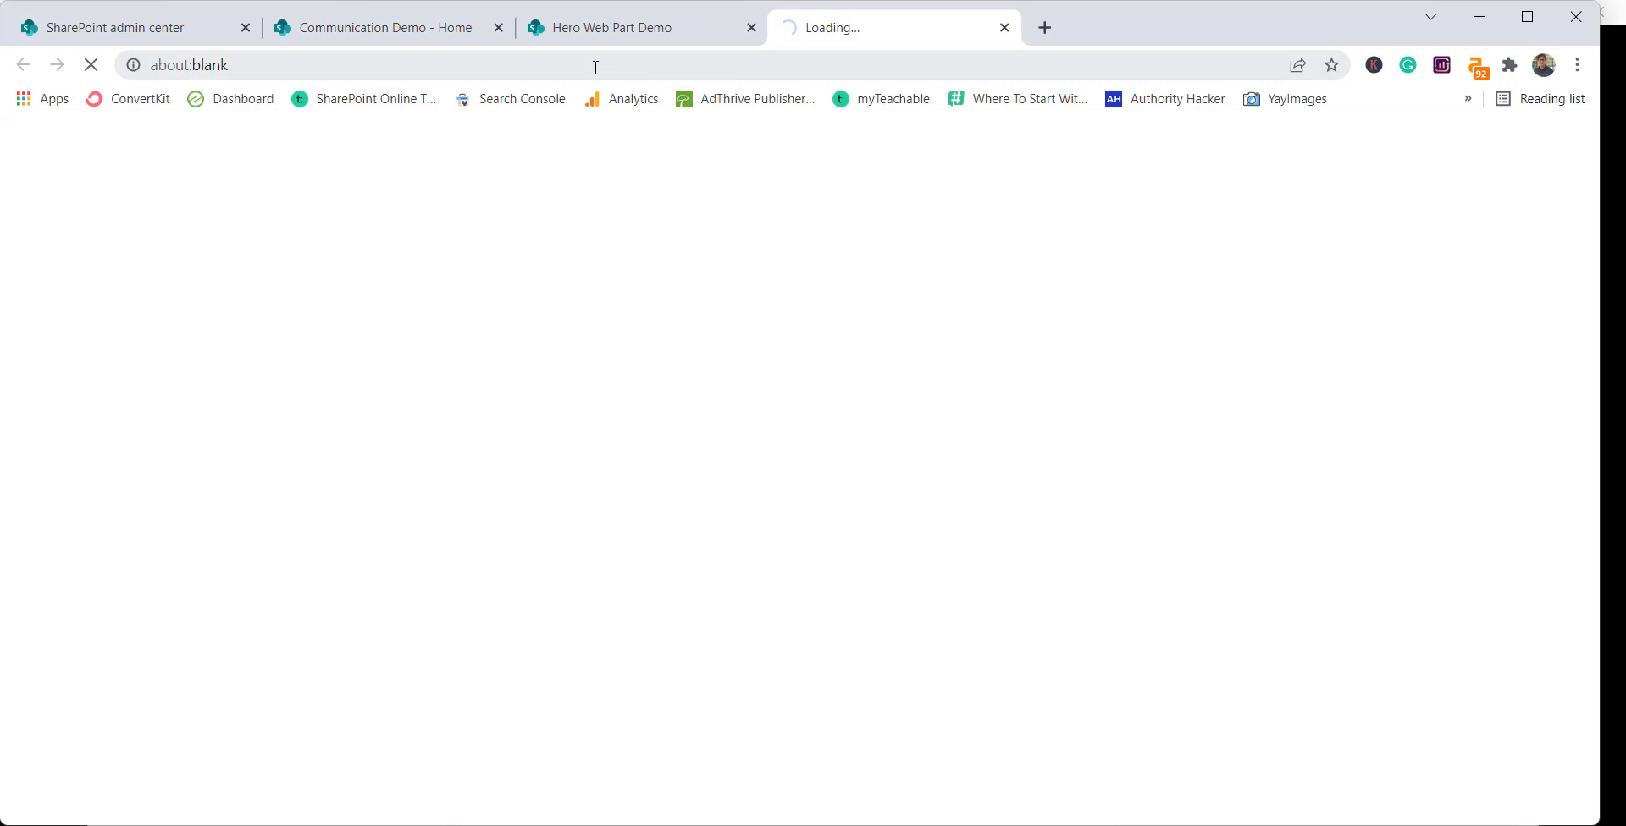
click(655, 31)
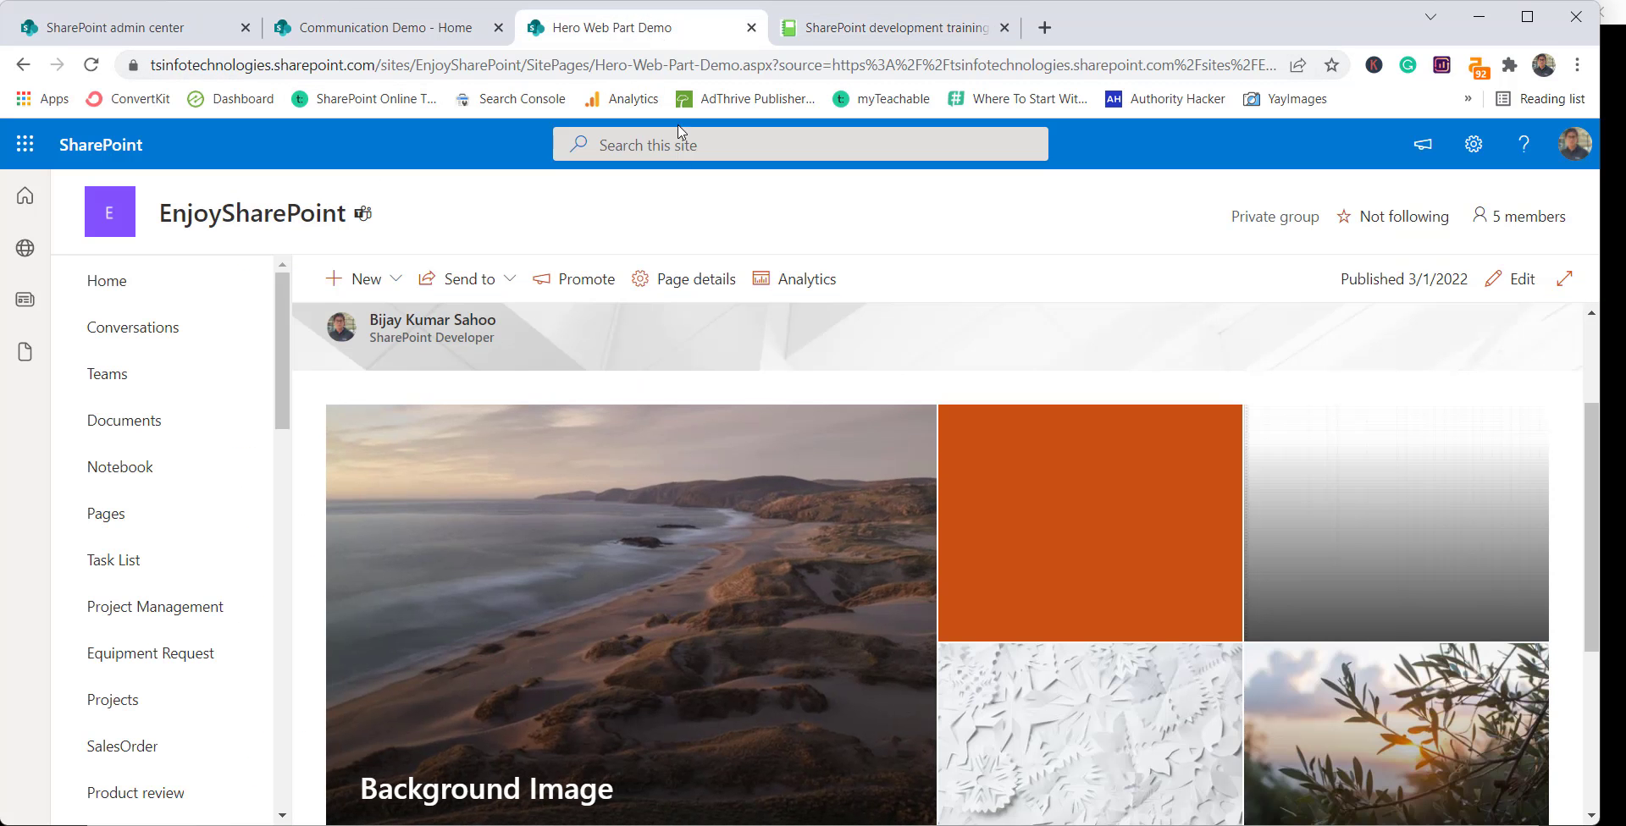
scroll(711, 617, down, 4)
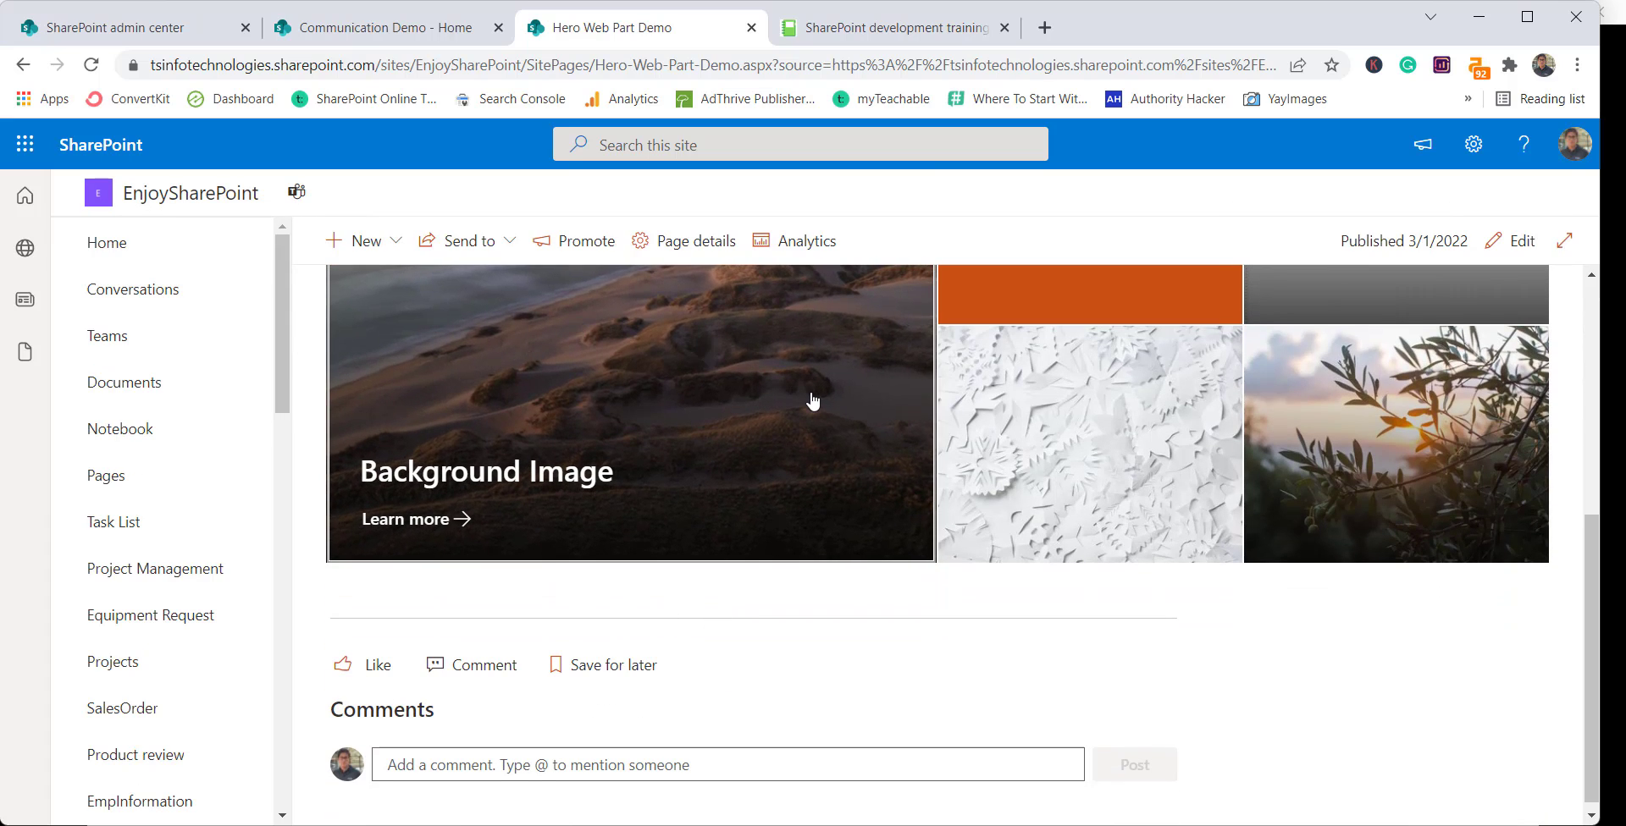
scroll(808, 484, up, 5)
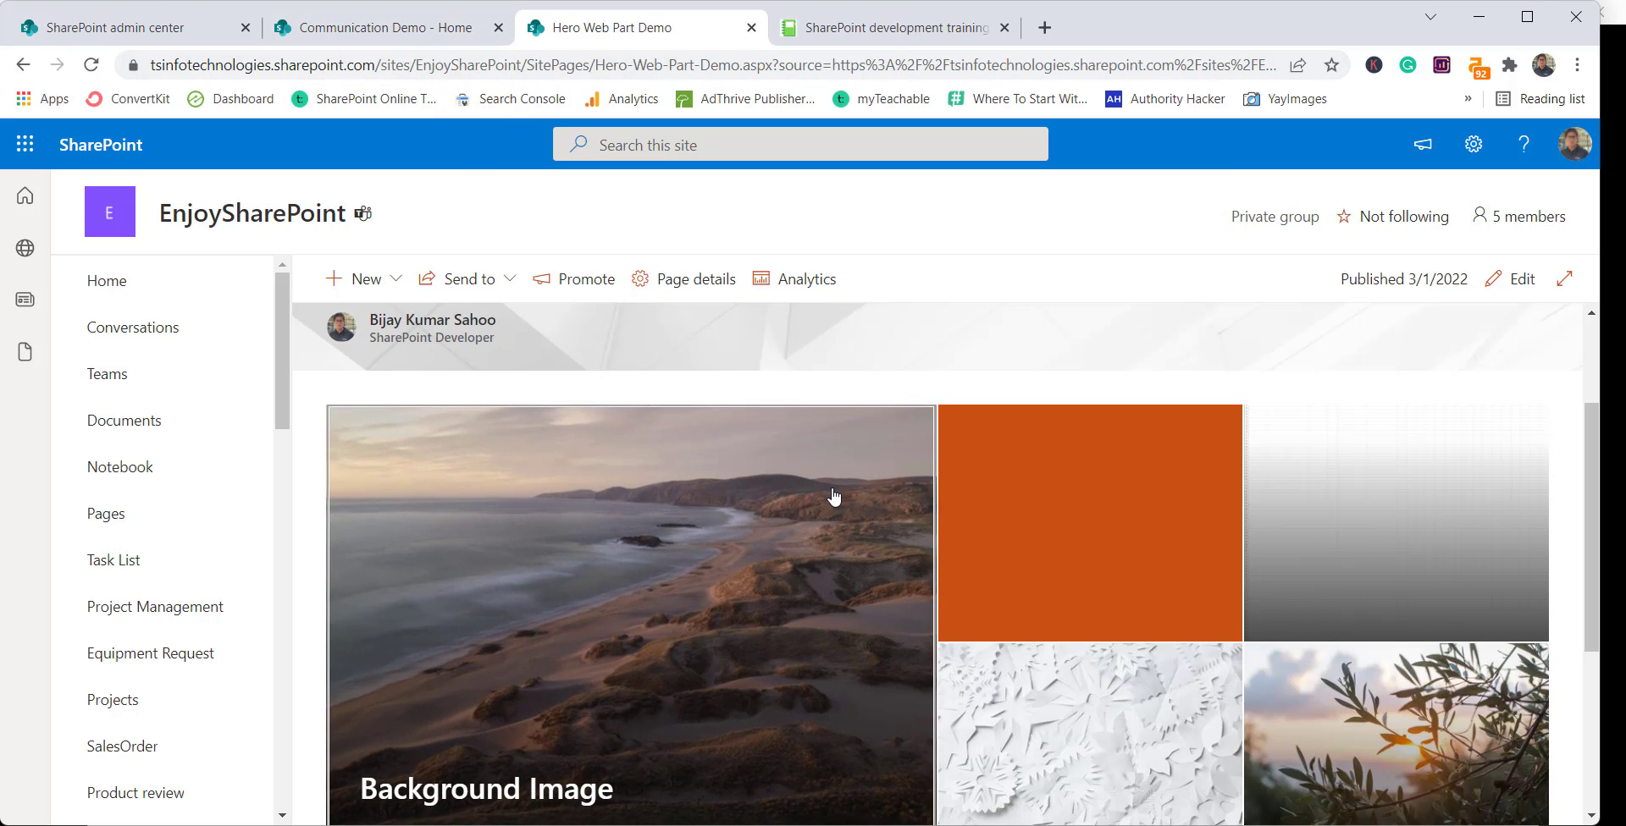
scroll(834, 497, down, 3)
scroll(834, 497, up, 4)
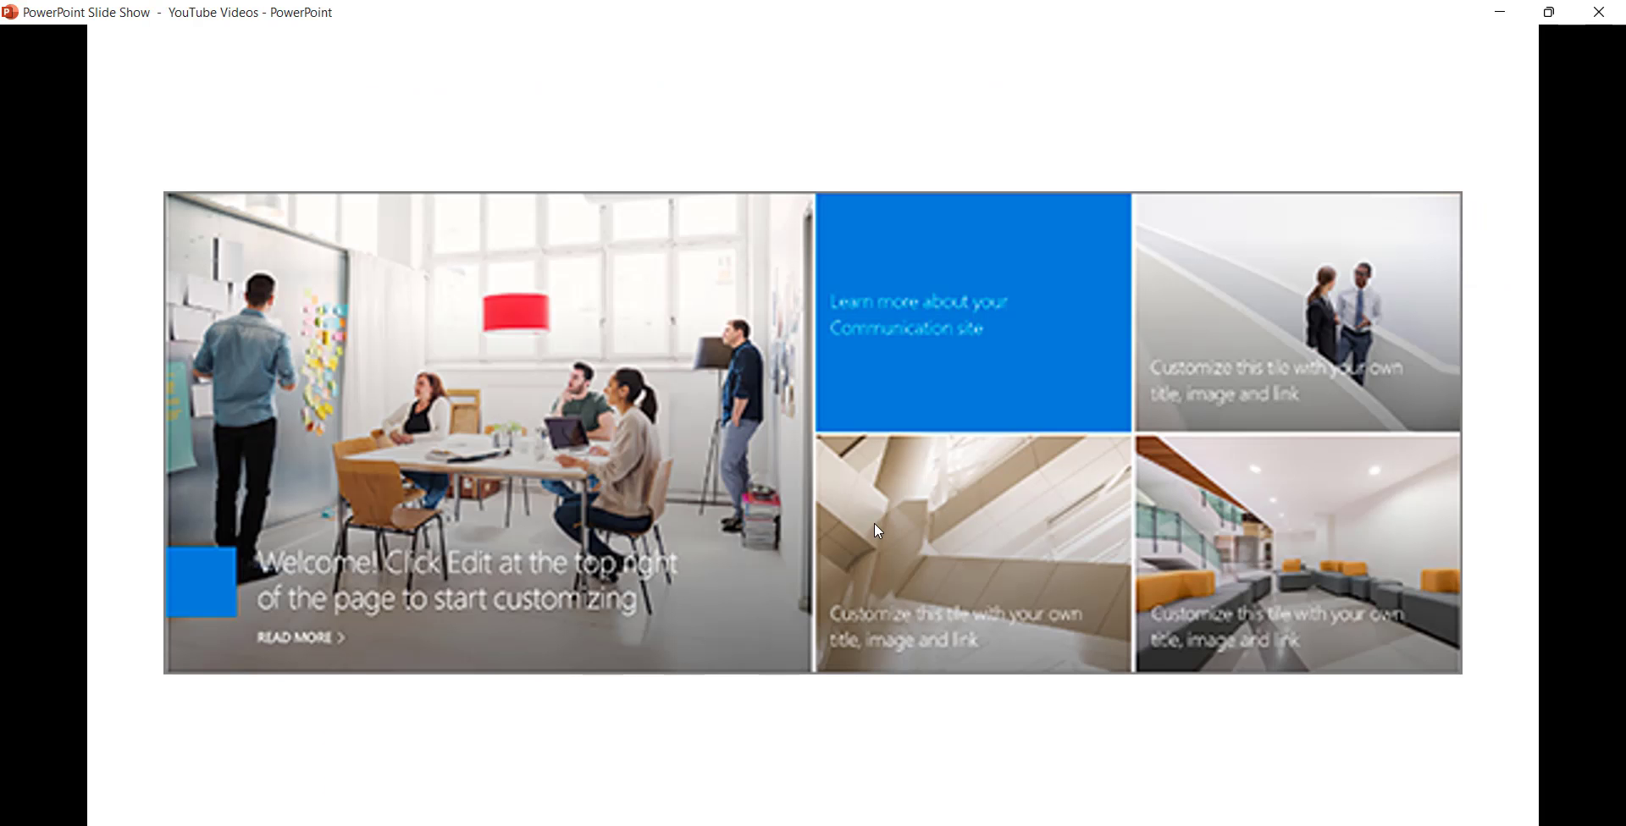
click(874, 523)
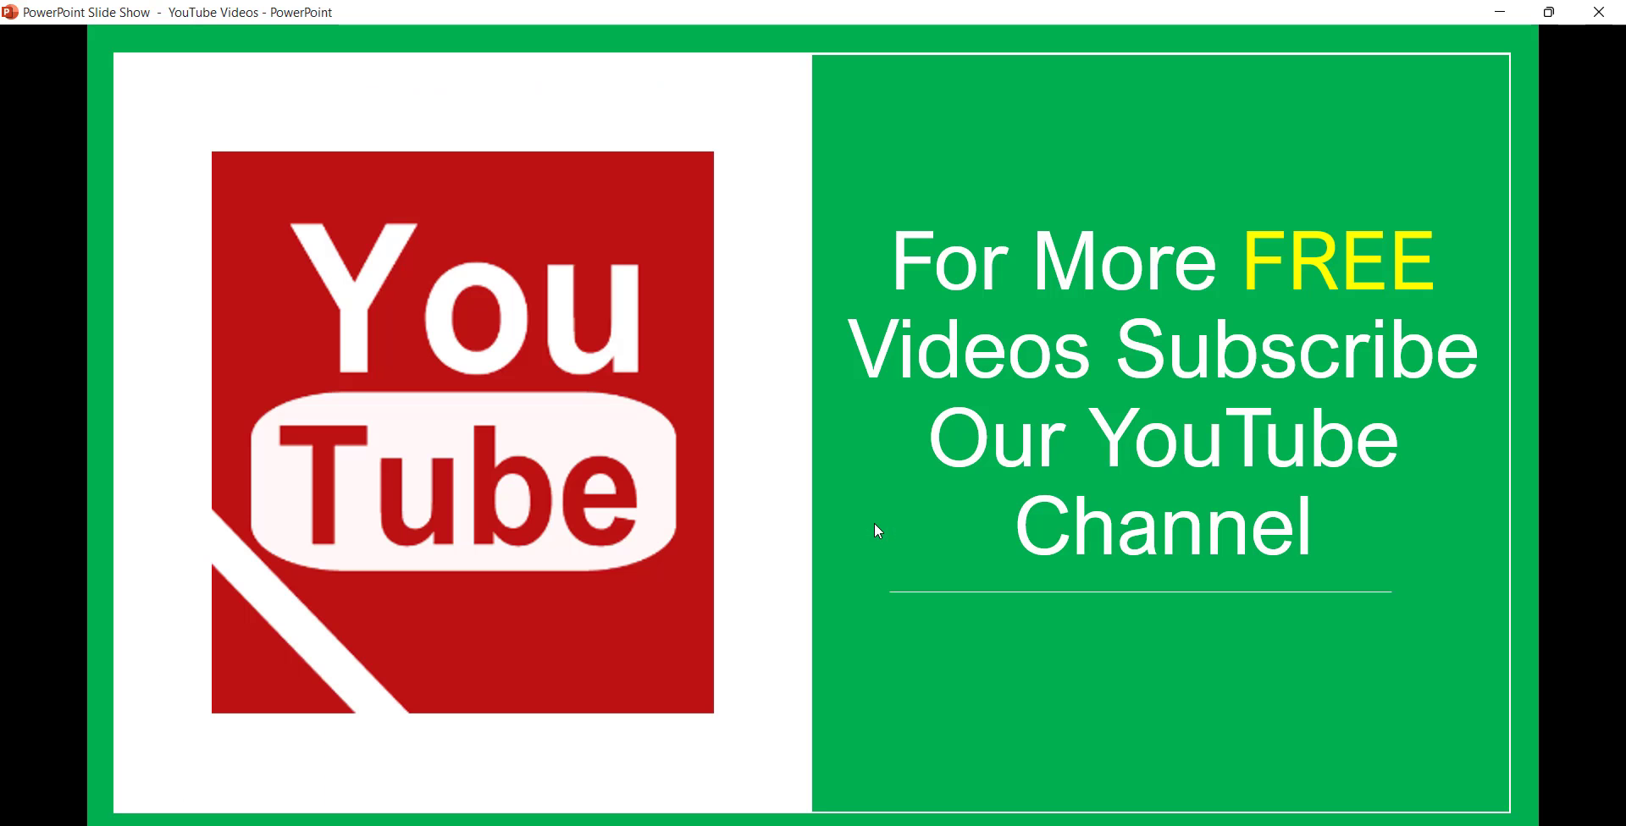